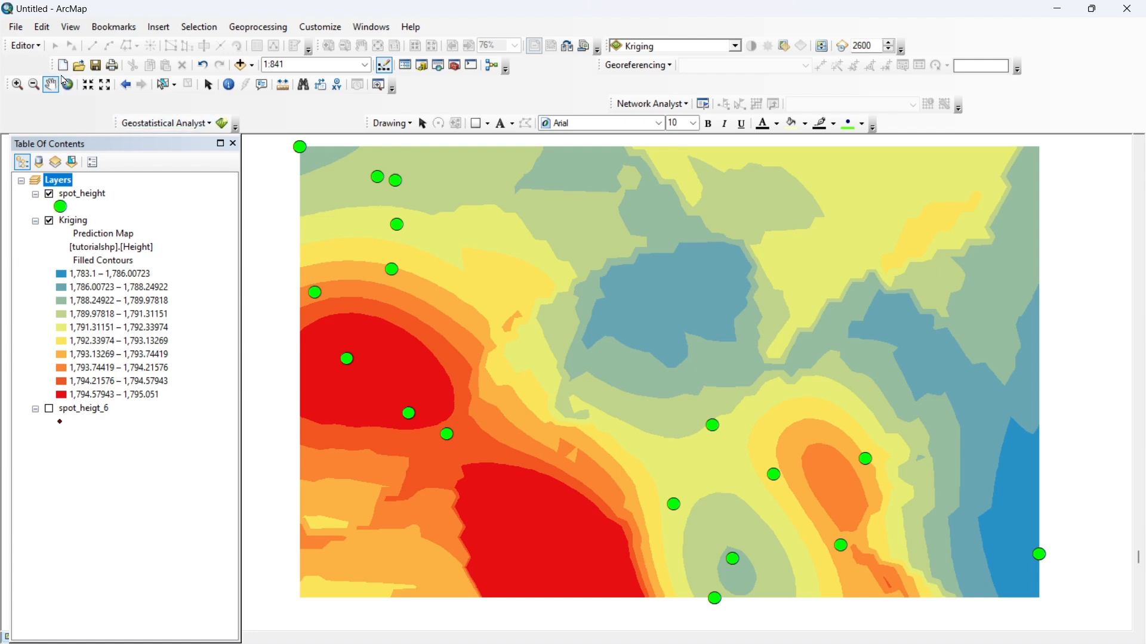
Step: Start a new document from the Blank Map template, discarding the changes to the current untitled map
{"action": "left_click", "coordinate": [60, 69]}
{"action": "left_click", "coordinate": [553, 280]}
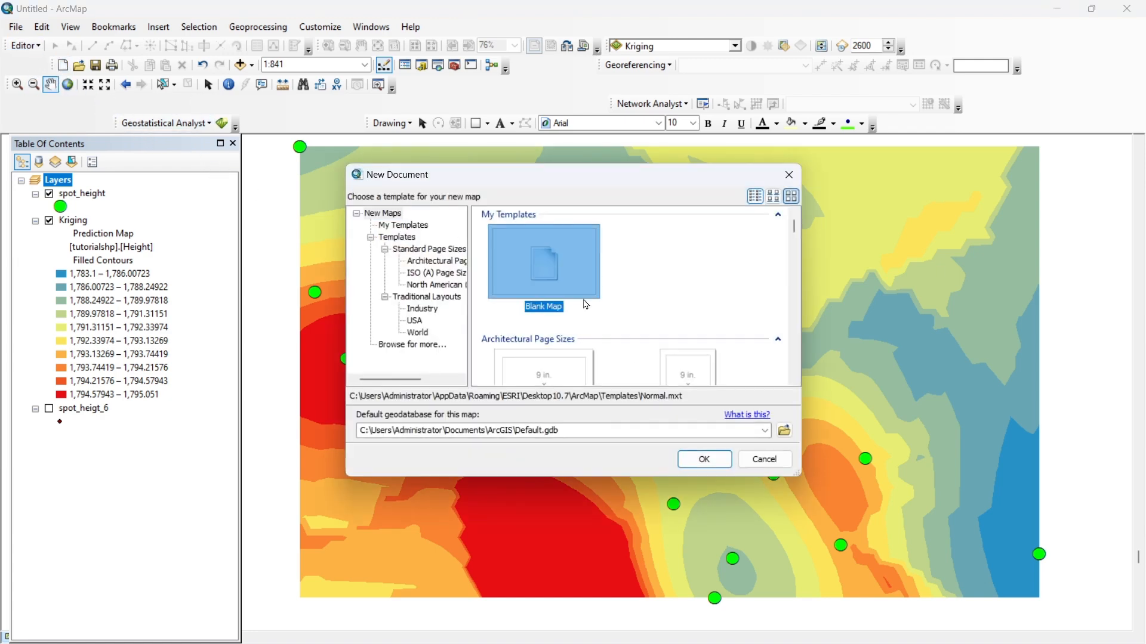
{"action": "left_click", "coordinate": [720, 463]}
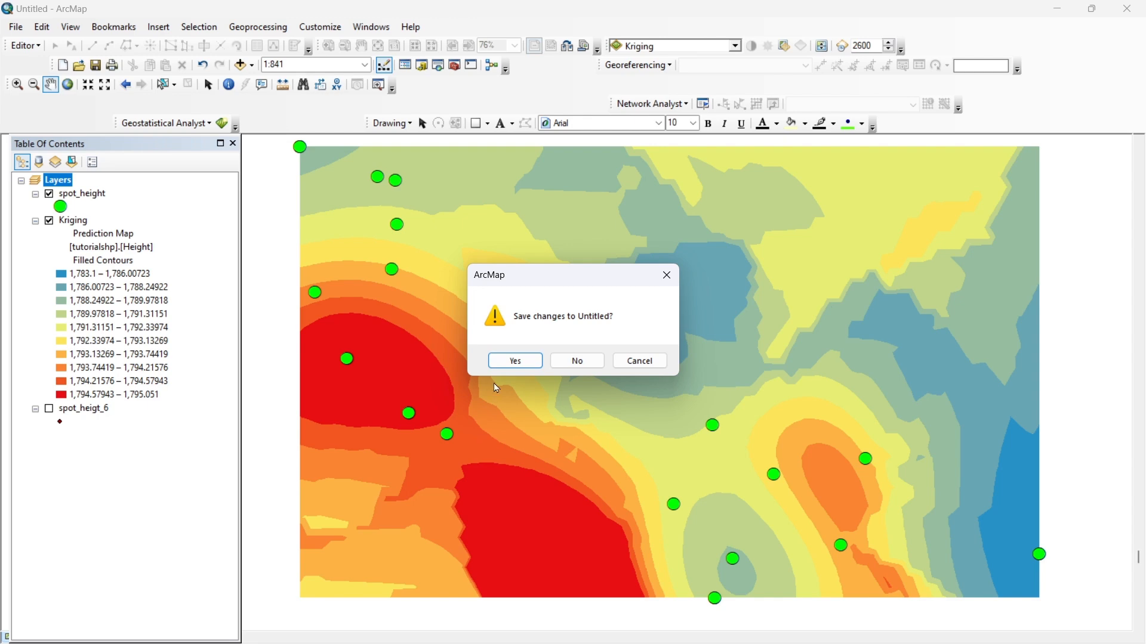
{"action": "left_click", "coordinate": [578, 360]}
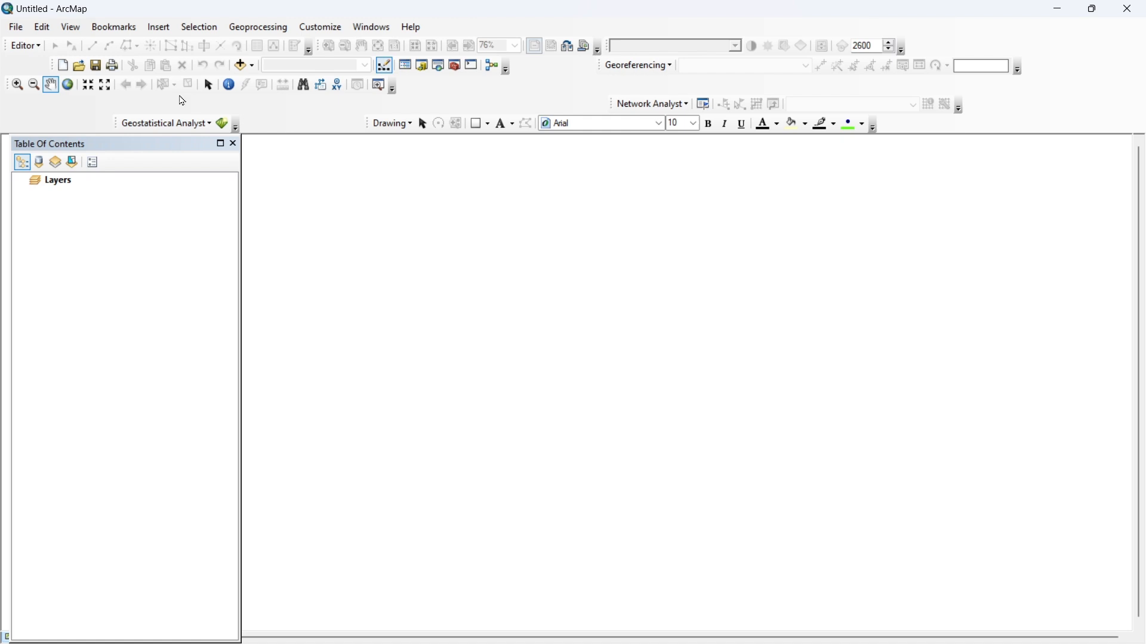
Step: Switch to the SURVEYING_3_EXCEL_2 workbook in Excel and review its rows and the Easting, Northing, Height and Description columns
{"action": "left_click", "coordinate": [16, 27]}
{"action": "mouse_move", "coordinate": [89, 148]}
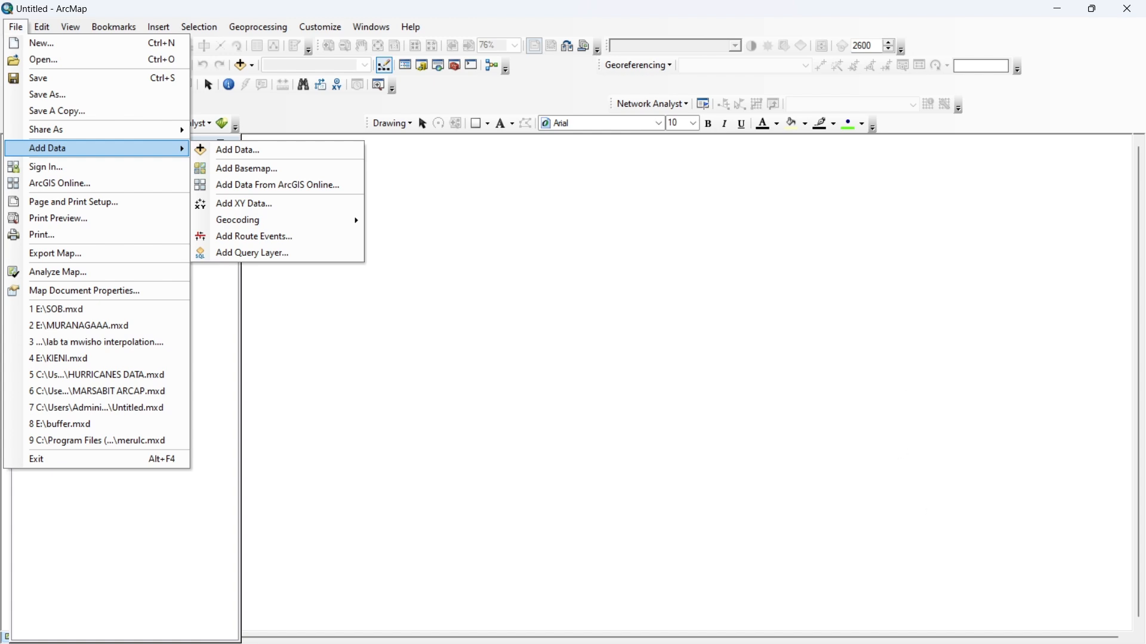
{"action": "left_click", "coordinate": [789, 628]}
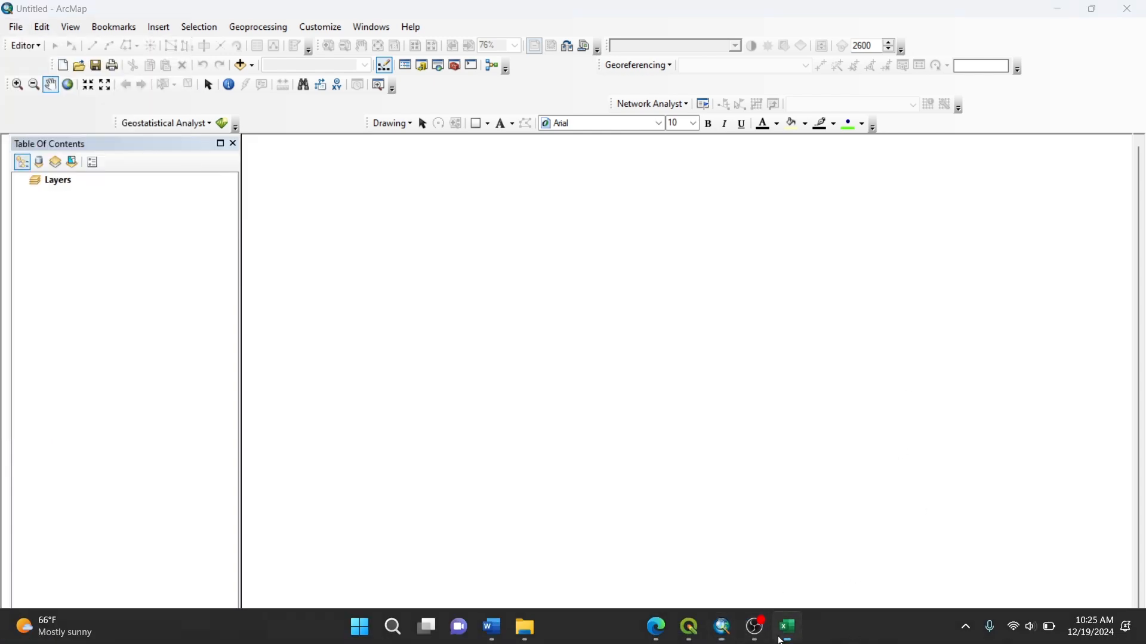
{"action": "scroll", "coordinate": [424, 310], "scroll_direction": "down", "scroll_amount": 20}
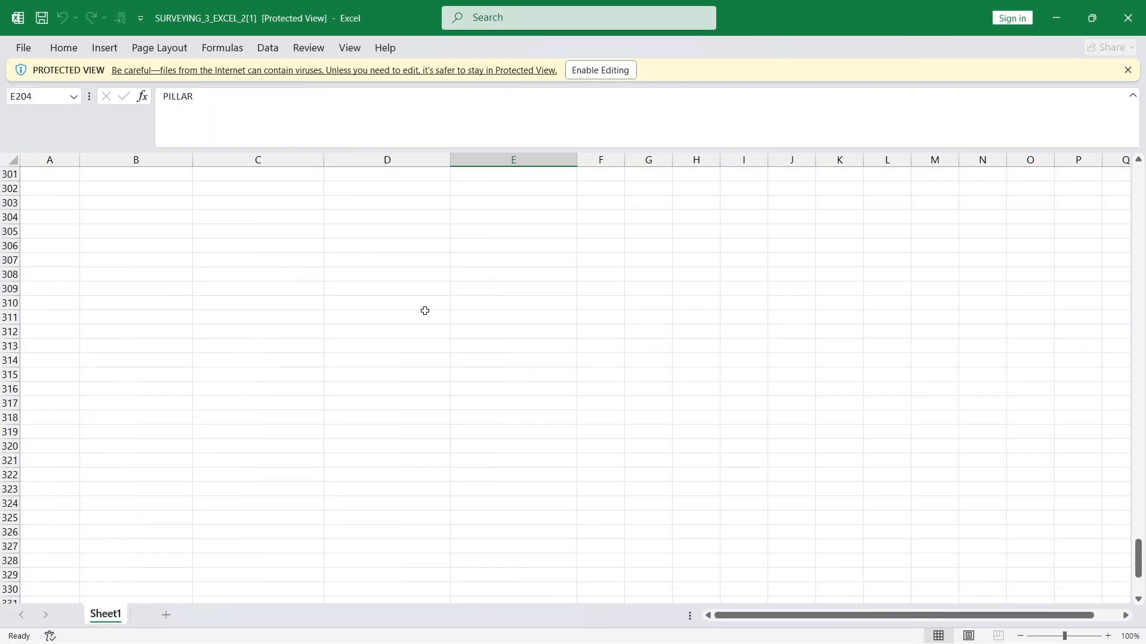
{"action": "scroll", "coordinate": [424, 312], "scroll_direction": "up", "scroll_amount": 20}
{"action": "scroll", "coordinate": [424, 312], "scroll_direction": "up", "scroll_amount": 20}
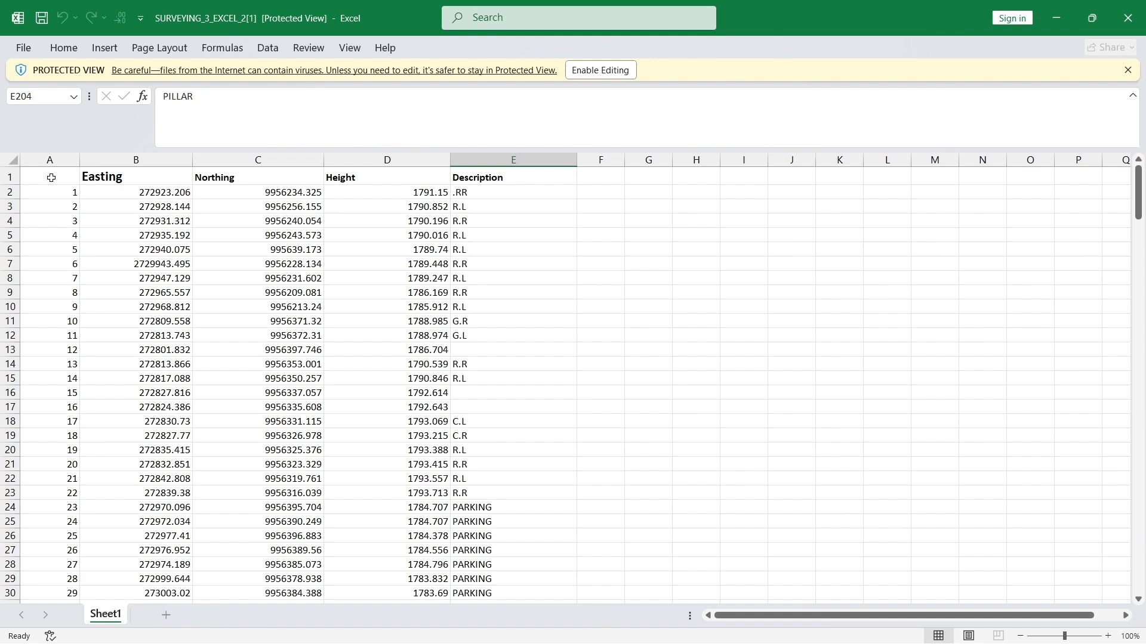
{"action": "left_click", "coordinate": [150, 179]}
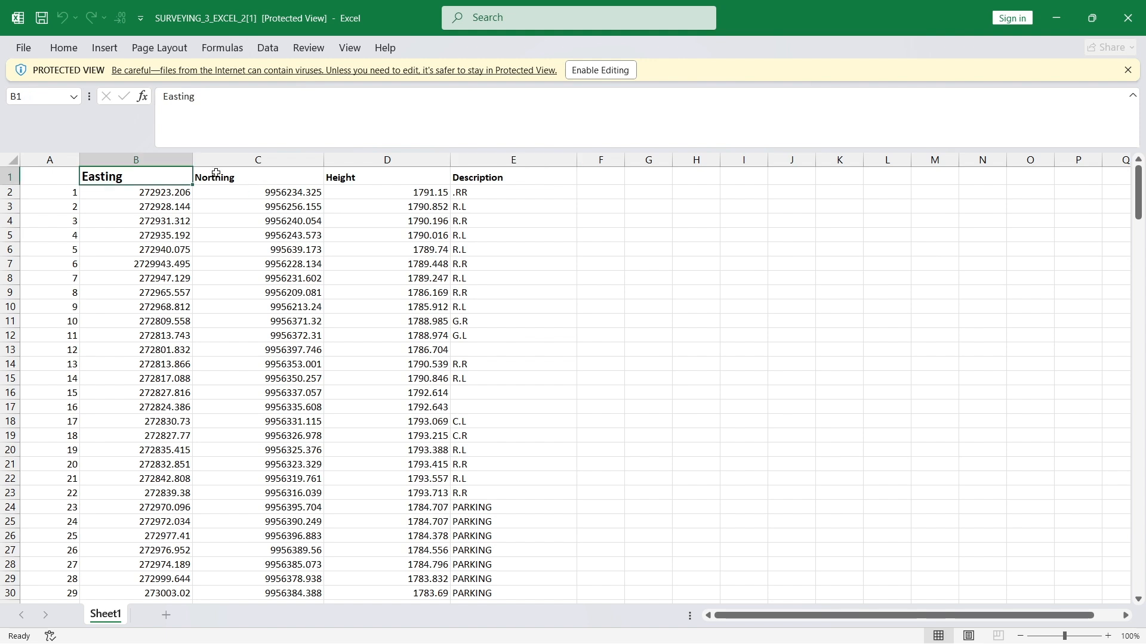
{"action": "left_click", "coordinate": [227, 175]}
{"action": "left_click", "coordinate": [372, 177]}
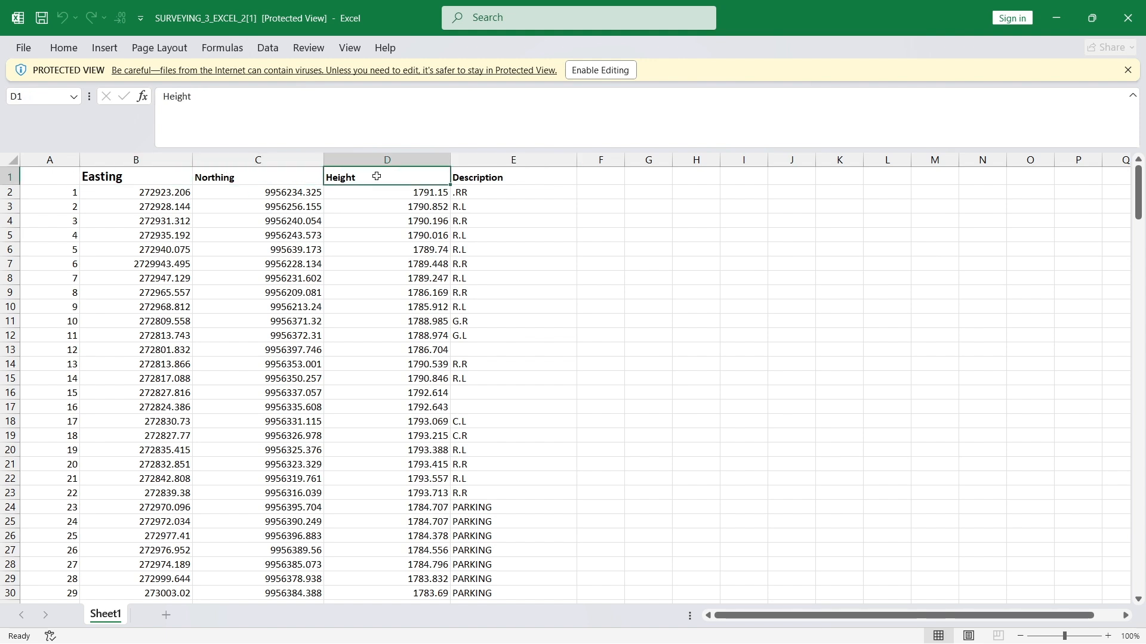
{"action": "left_click", "coordinate": [489, 182]}
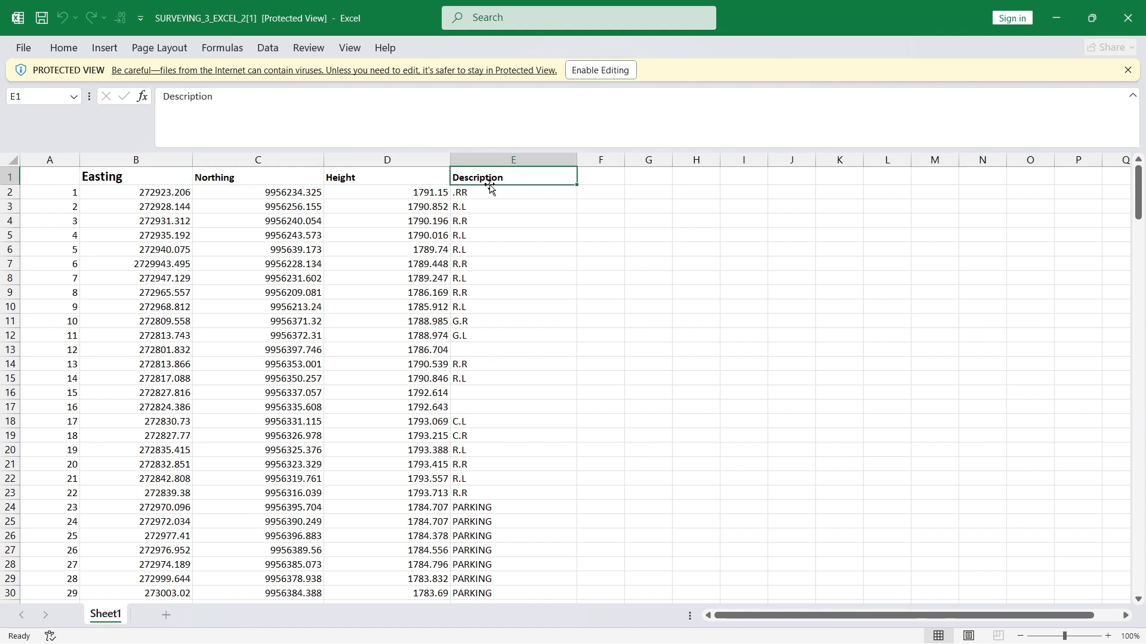
Step: Copy the Easting, Northing, Height and Description data with headers, through row 236, into a new blank workbook starting at A1
{"action": "left_click", "coordinate": [31, 181]}
{"action": "left_click_drag", "start_coordinate": [109, 175], "coordinate": [513, 572]}
{"action": "key", "text": "ctrl+c"}
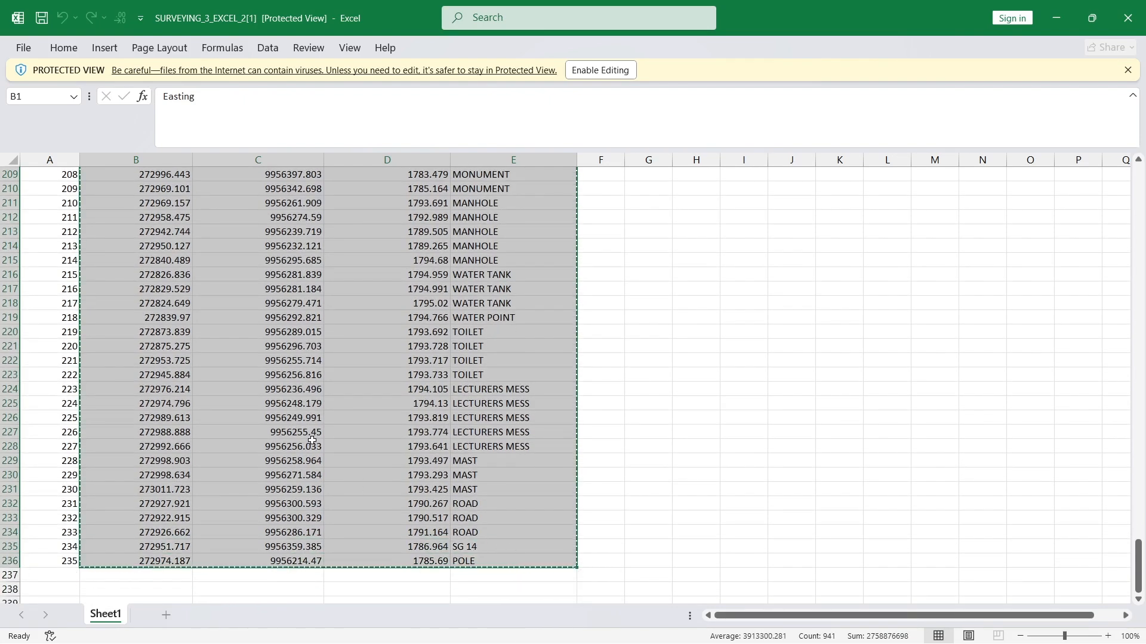
{"action": "left_click", "coordinate": [27, 47]}
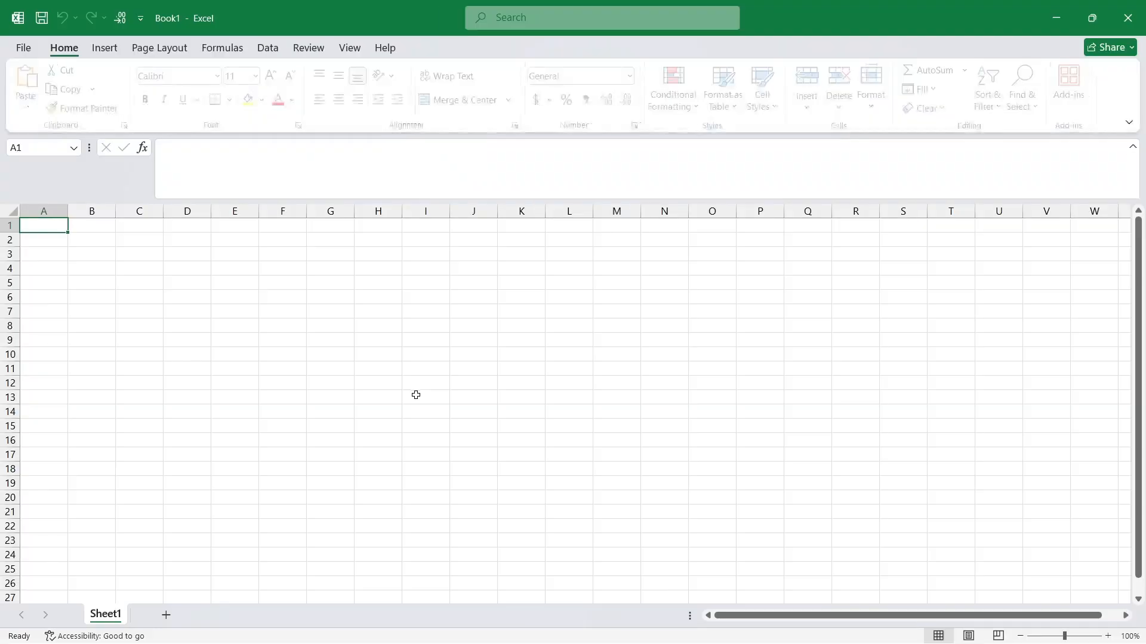
{"action": "key", "text": "ctrl+v"}
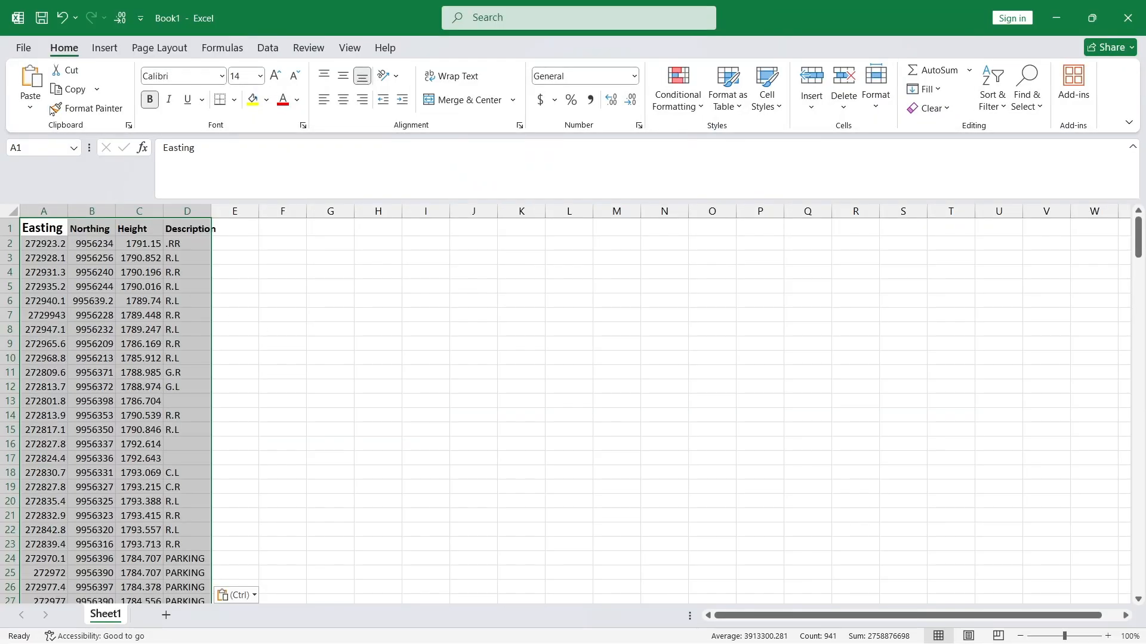
Step: Save the new workbook to the Desktop as a CSV (Comma delimited) file named surveydatacsv
{"action": "left_click", "coordinate": [27, 50]}
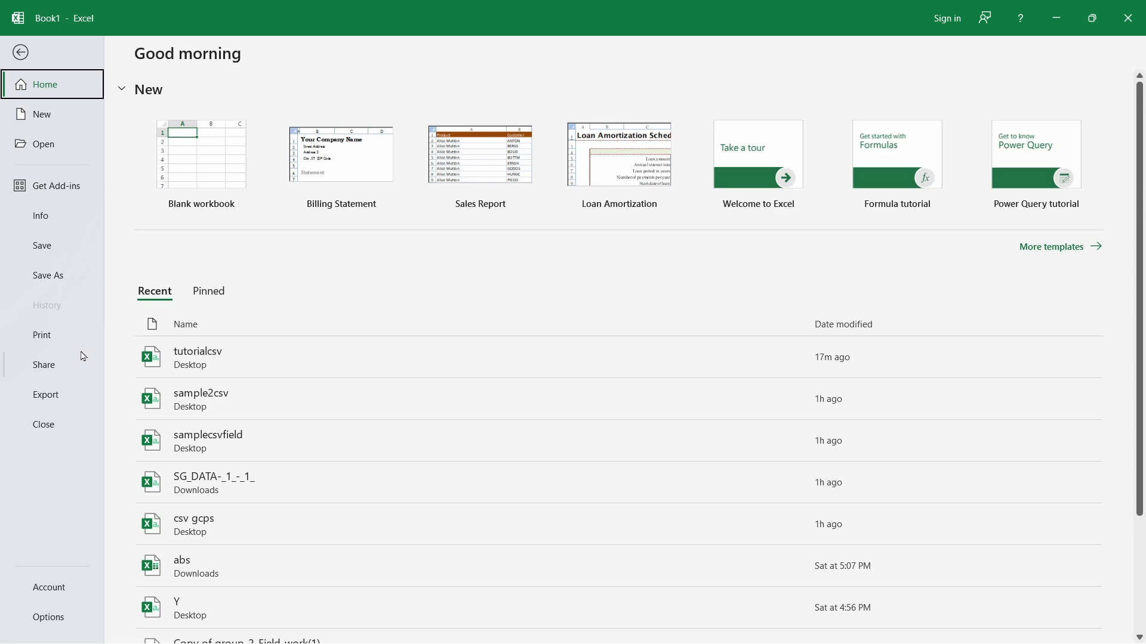
{"action": "left_click", "coordinate": [56, 278]}
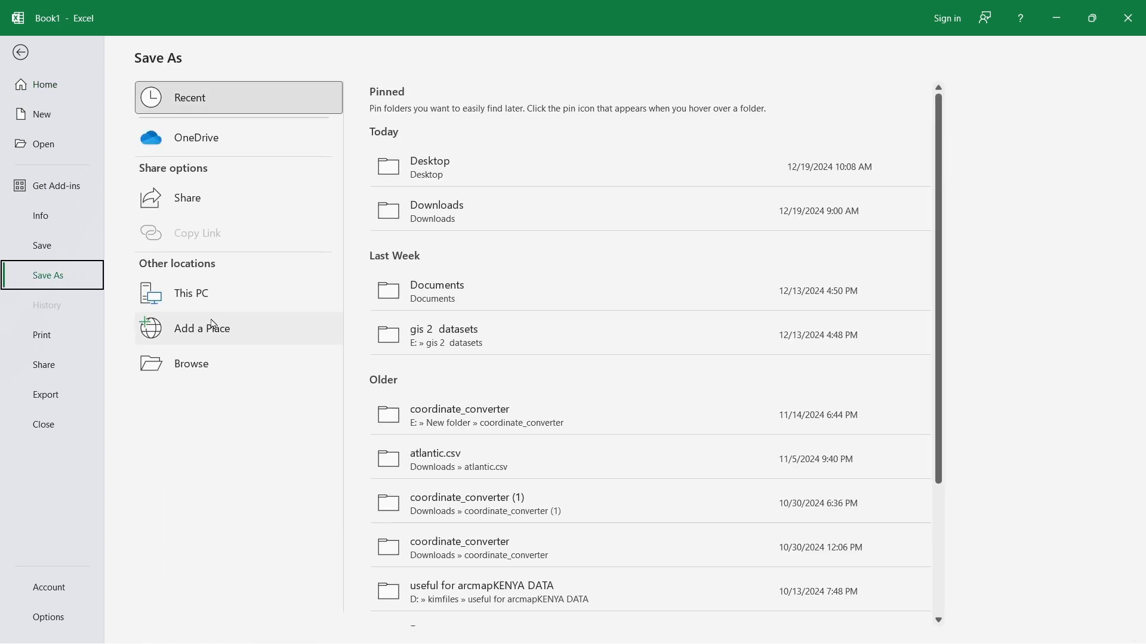
{"action": "left_click", "coordinate": [214, 298]}
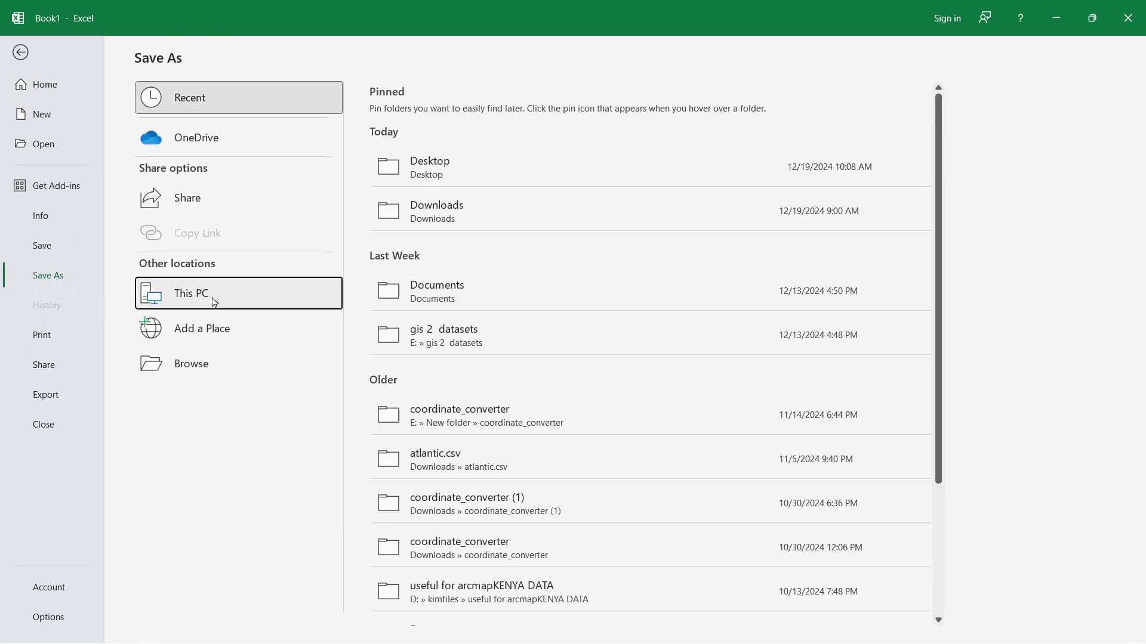
{"action": "left_click", "coordinate": [437, 165]}
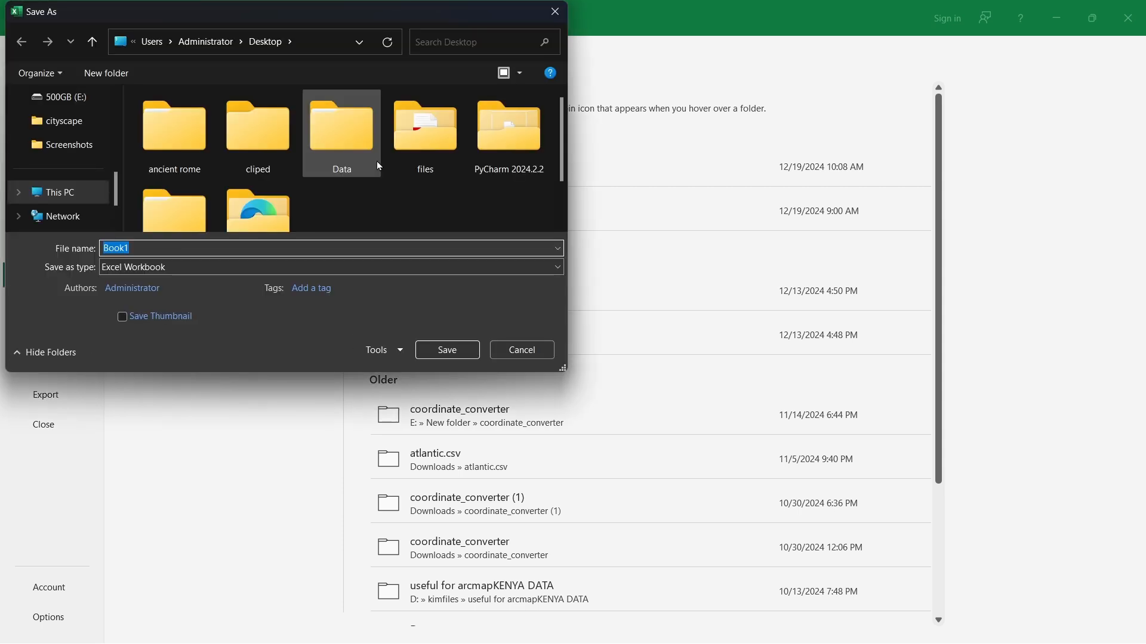
{"action": "left_click", "coordinate": [550, 269]}
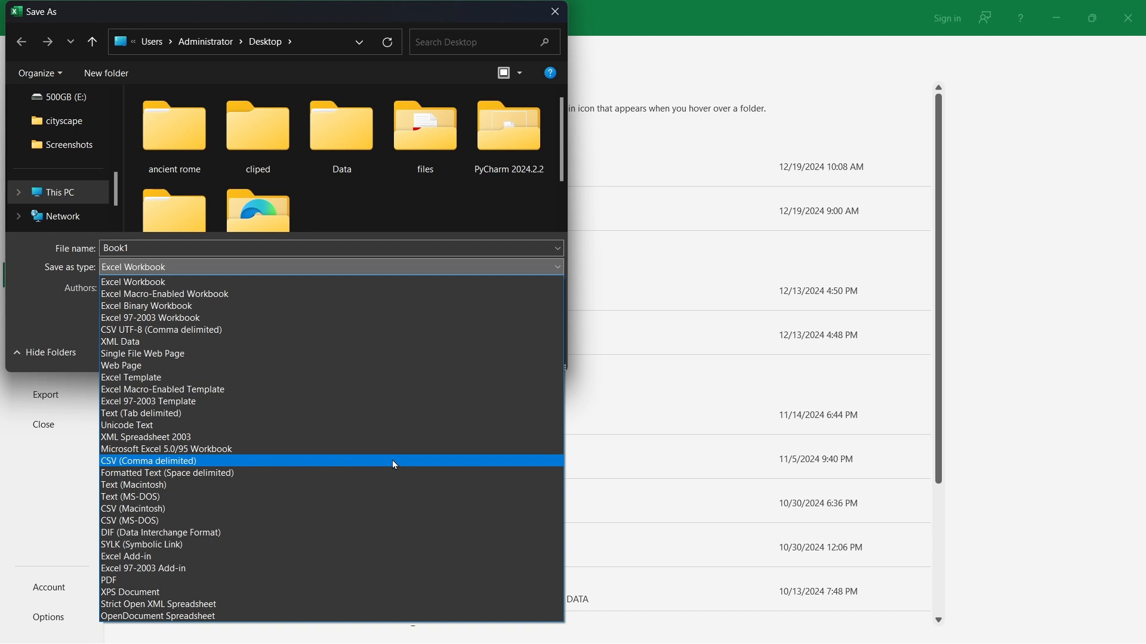
{"action": "left_click", "coordinate": [395, 465]}
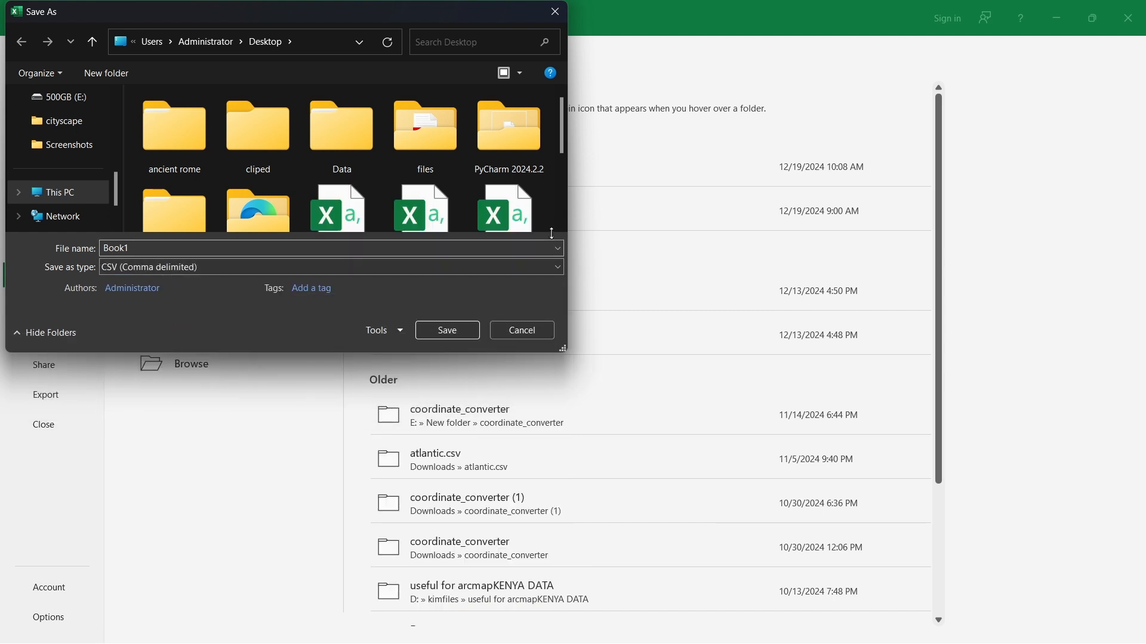
{"action": "left_click", "coordinate": [558, 248]}
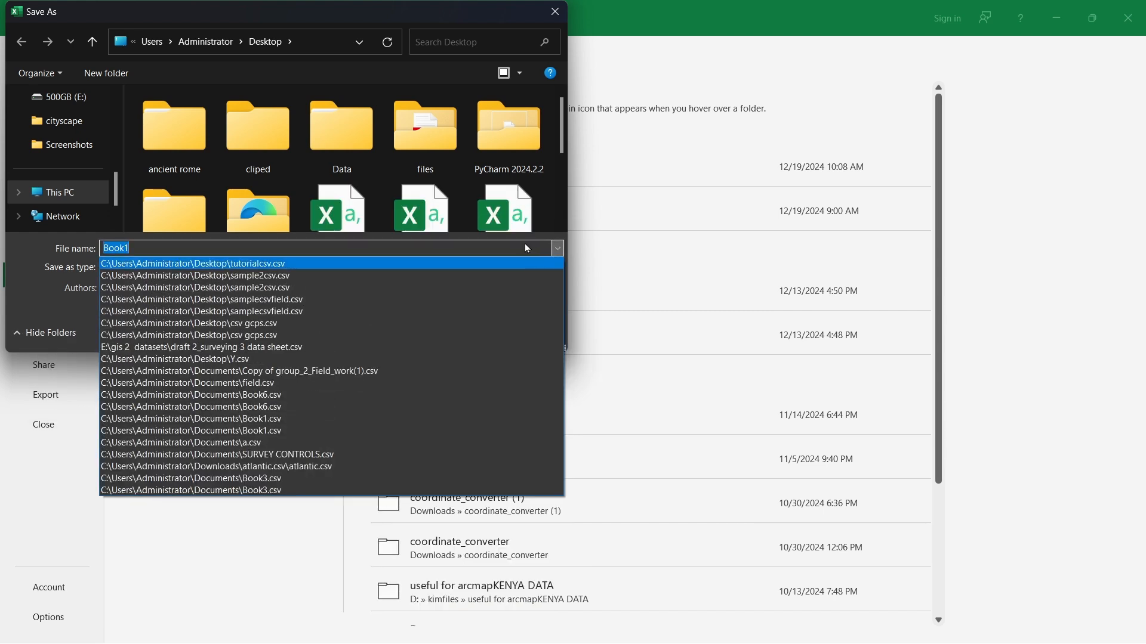
{"action": "type", "text": "s"}
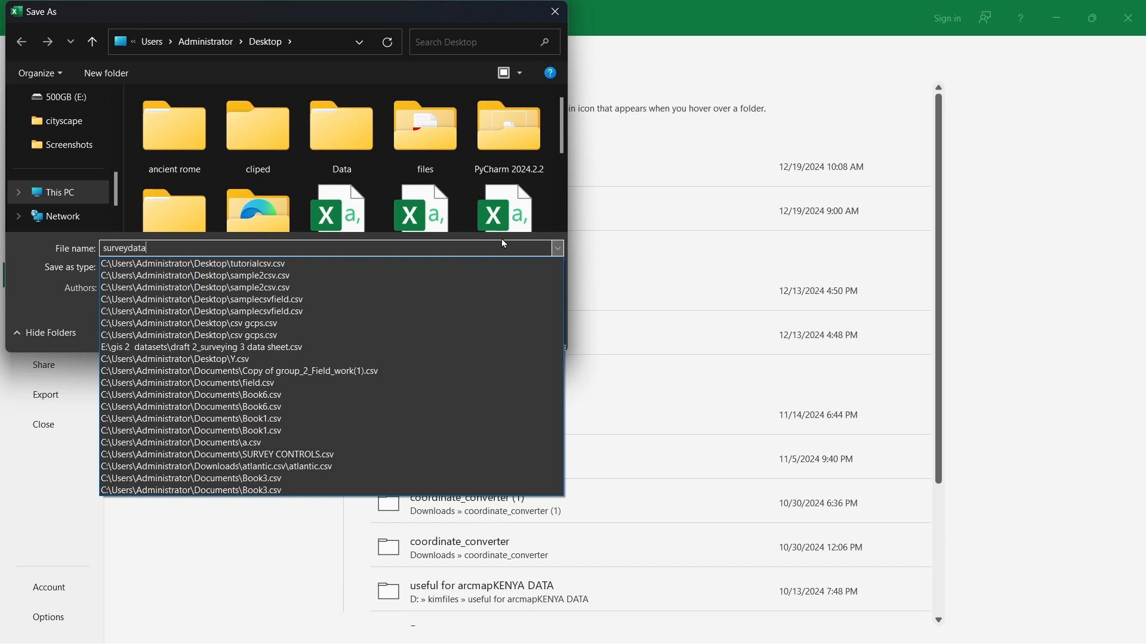
{"action": "type", "text": "urveydata"}
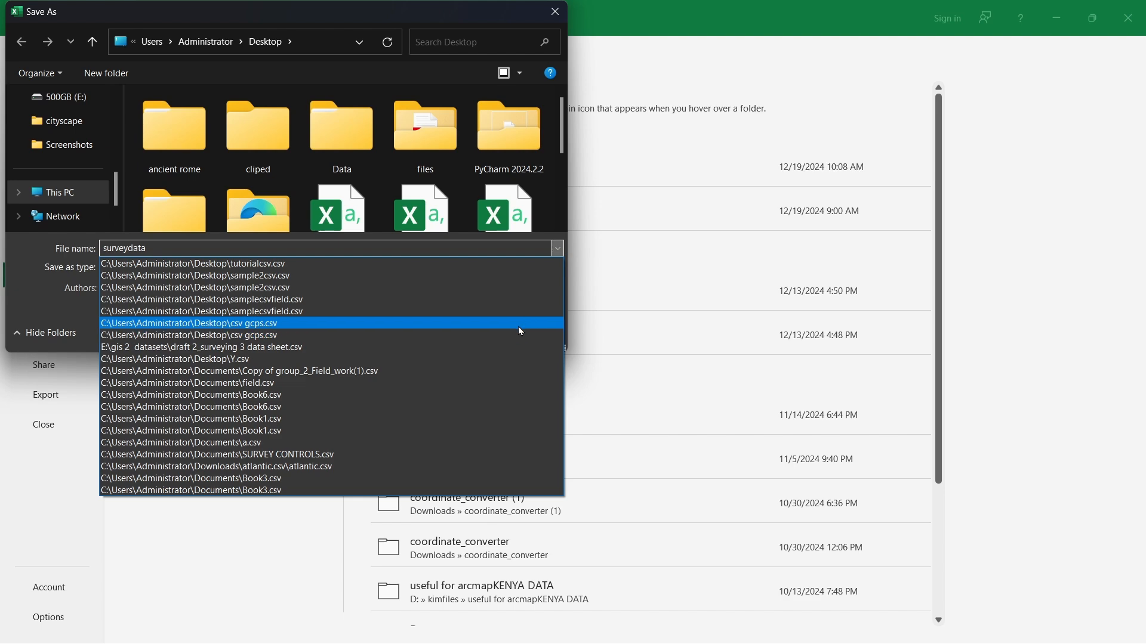
{"action": "type", "text": "csv"}
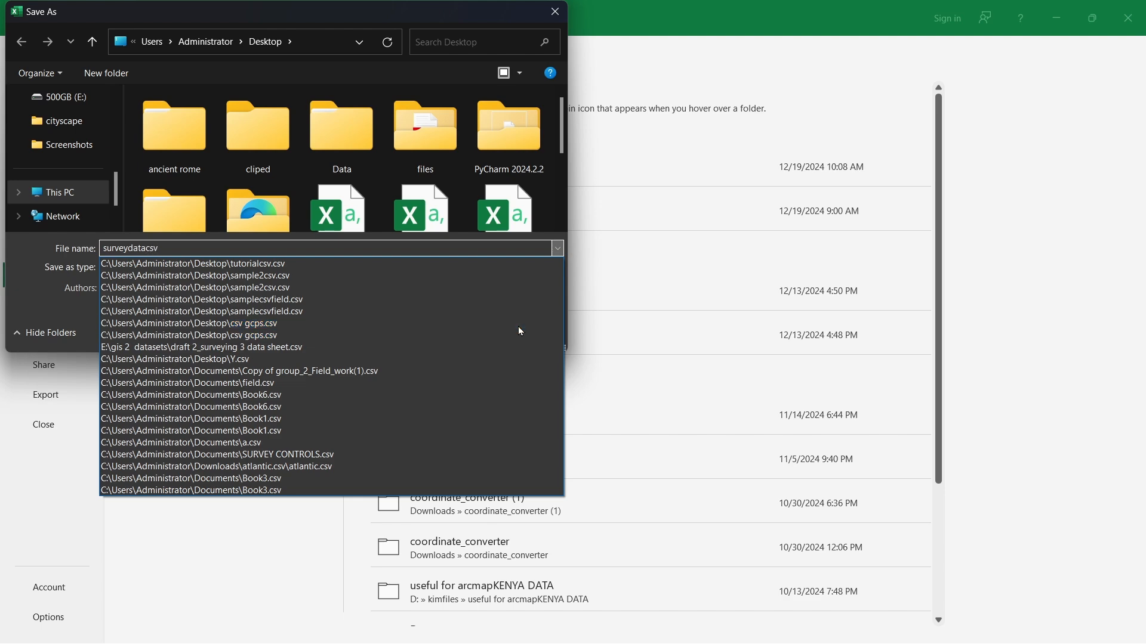
{"action": "key", "text": "Return"}
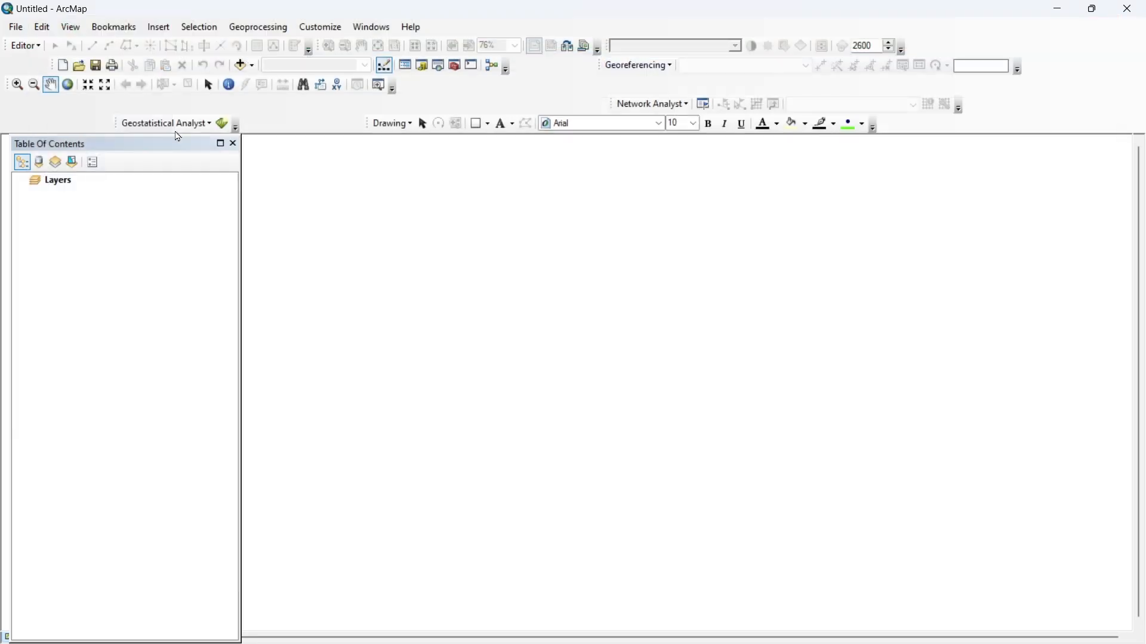
Step: In ArcMap, start Add XY Data and load surveydatacsv.csv from the Desktop as the coordinate table
{"action": "left_click", "coordinate": [14, 26]}
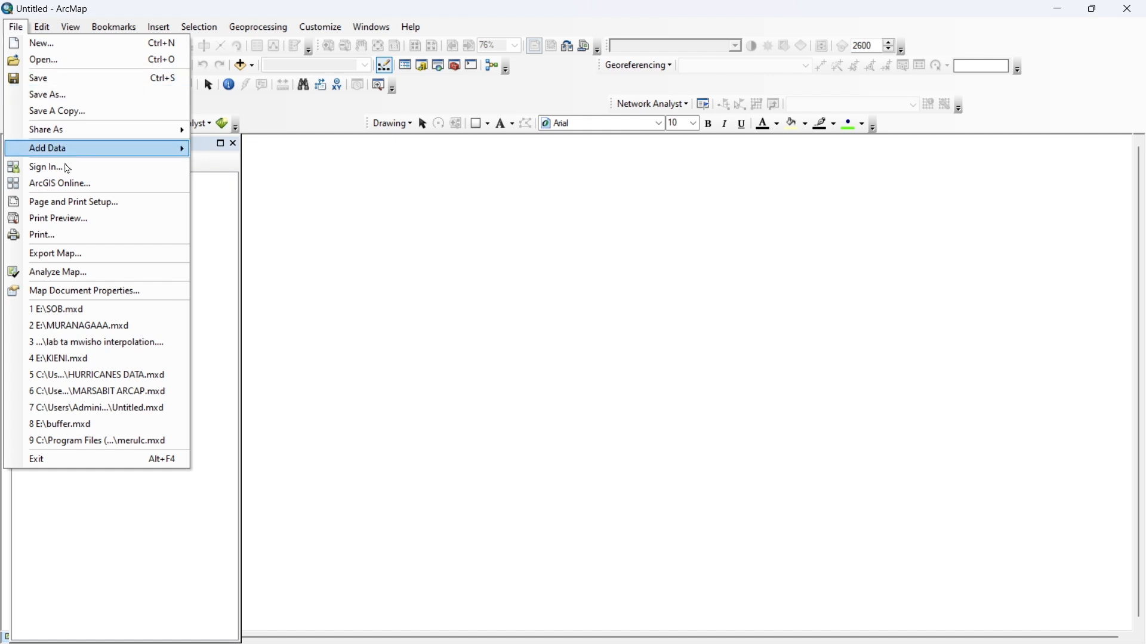
{"action": "mouse_move", "coordinate": [74, 157]}
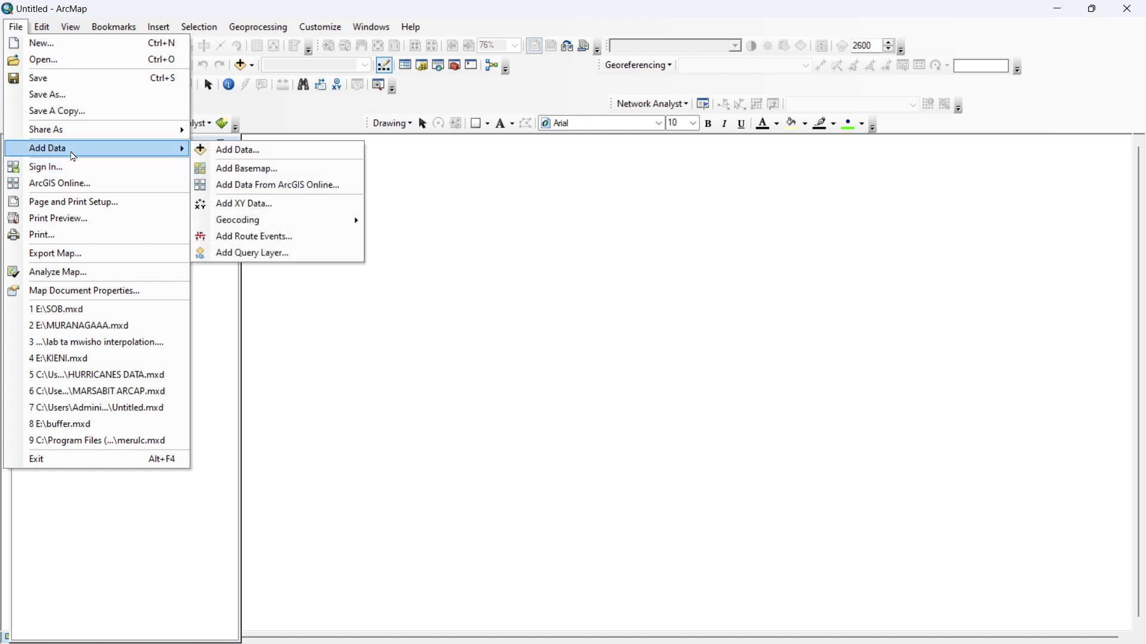
{"action": "left_click", "coordinate": [262, 204]}
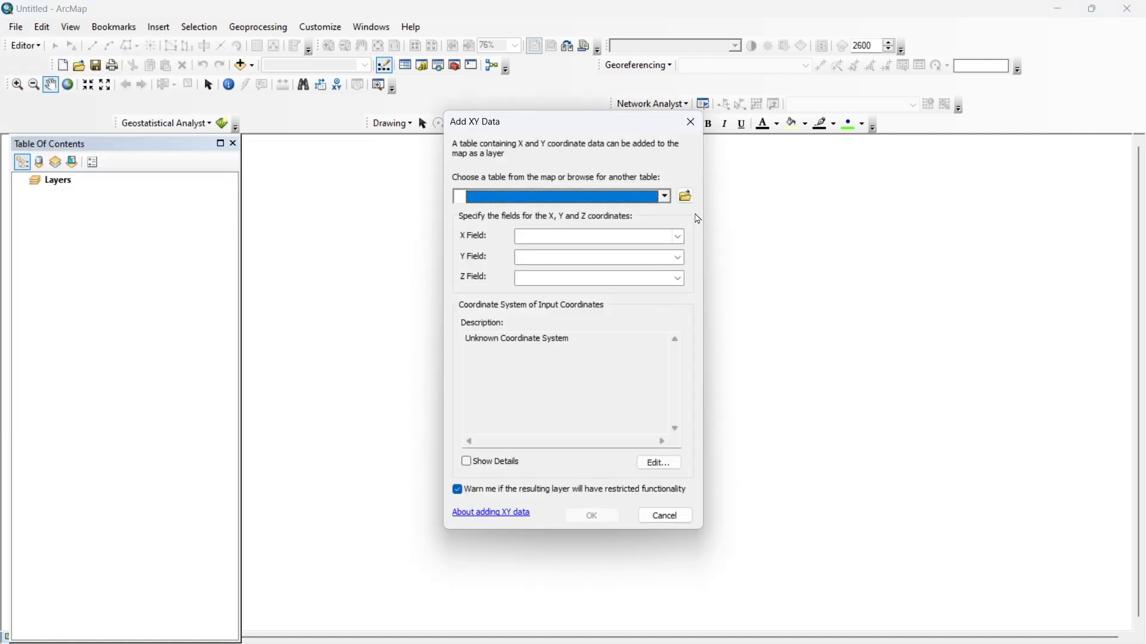
{"action": "left_click", "coordinate": [686, 196]}
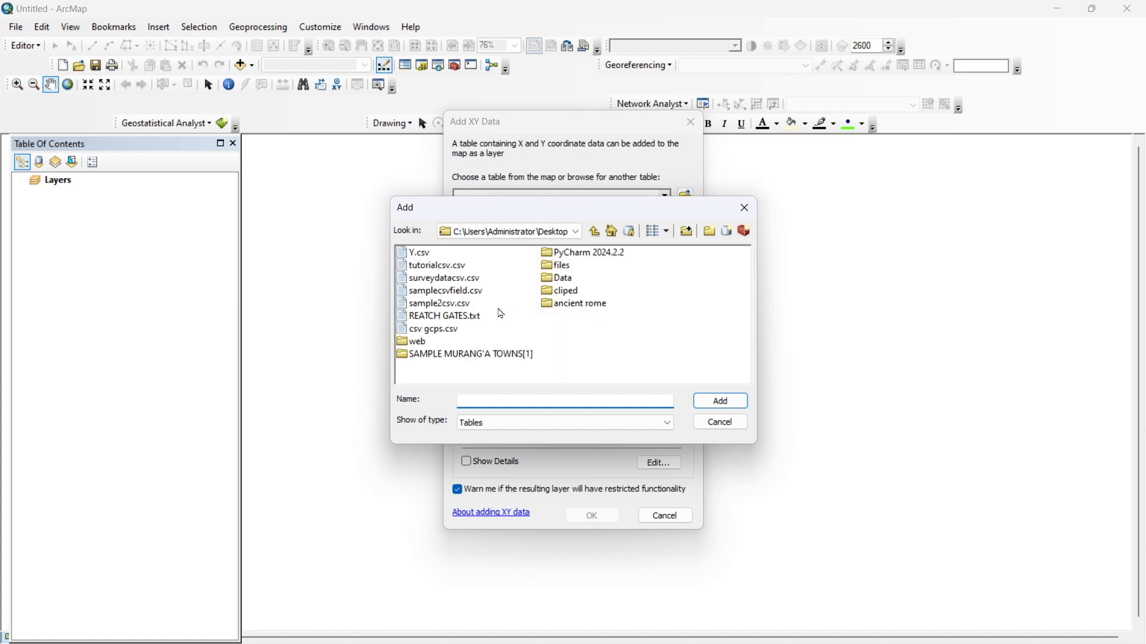
{"action": "left_click", "coordinate": [457, 279]}
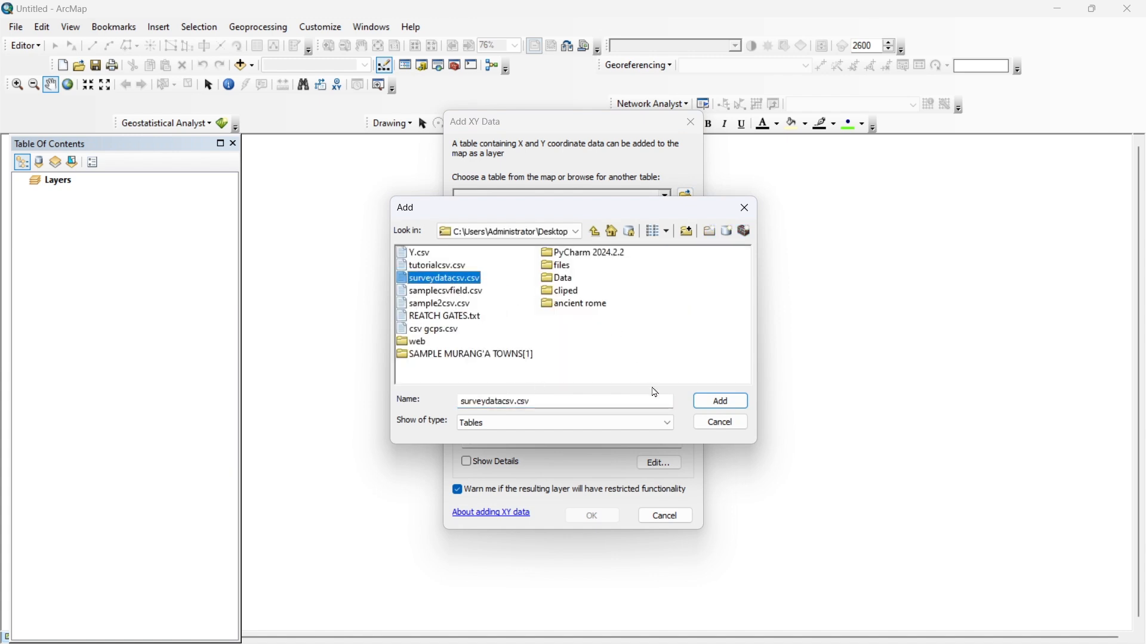
{"action": "left_click", "coordinate": [722, 401]}
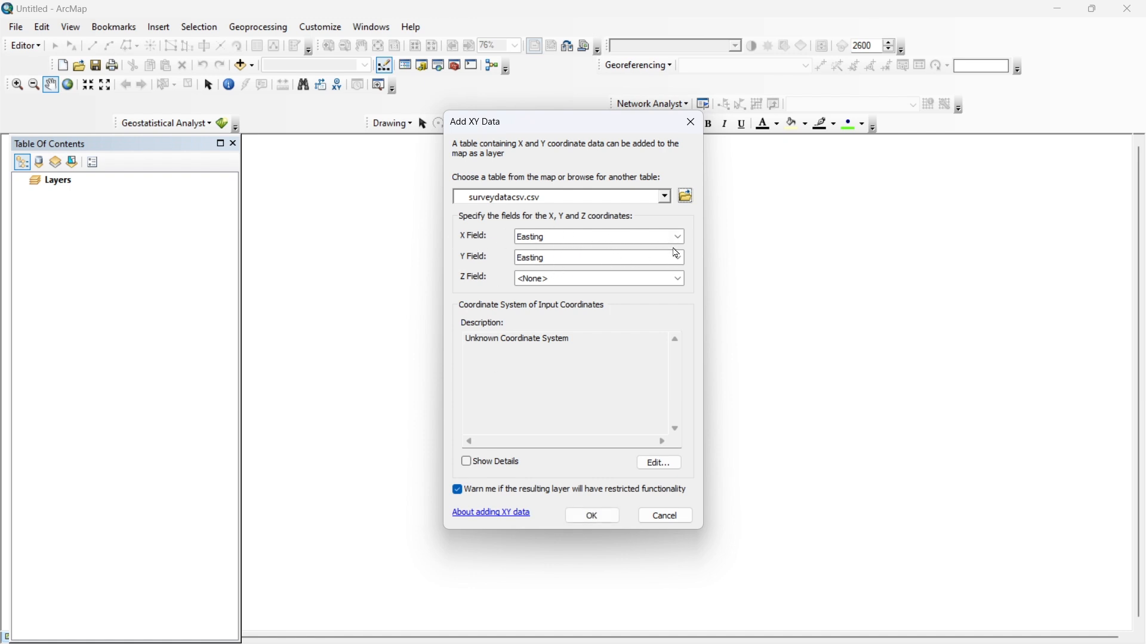
Step: Set the Y field to Northing and keep the Z field at <None> for the XY data
{"action": "left_click", "coordinate": [676, 255]}
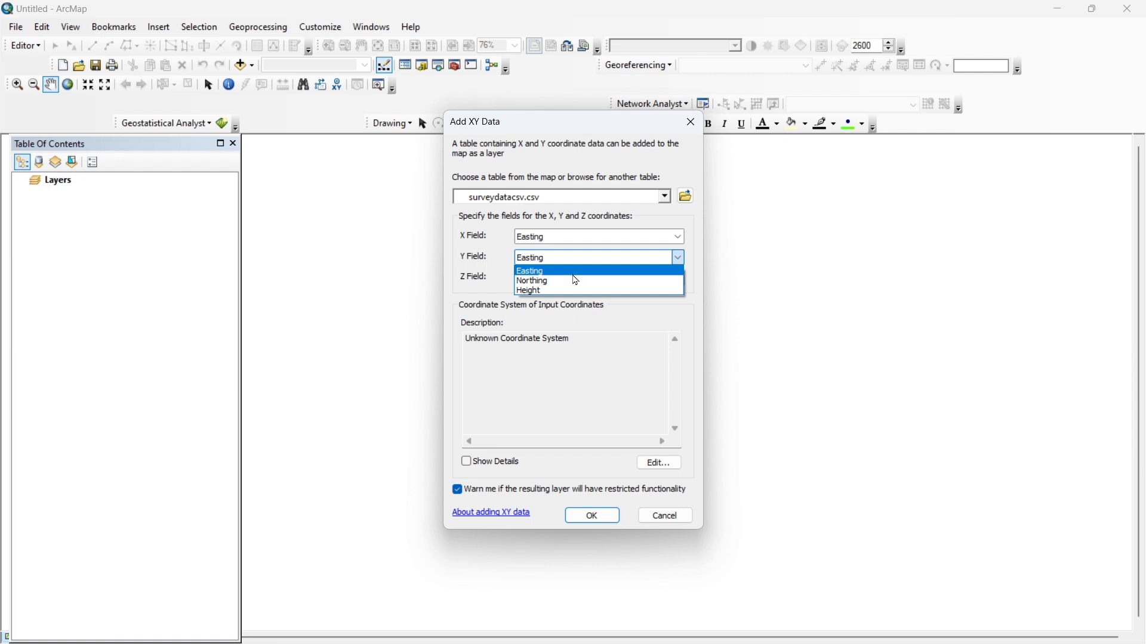
{"action": "left_click", "coordinate": [577, 282]}
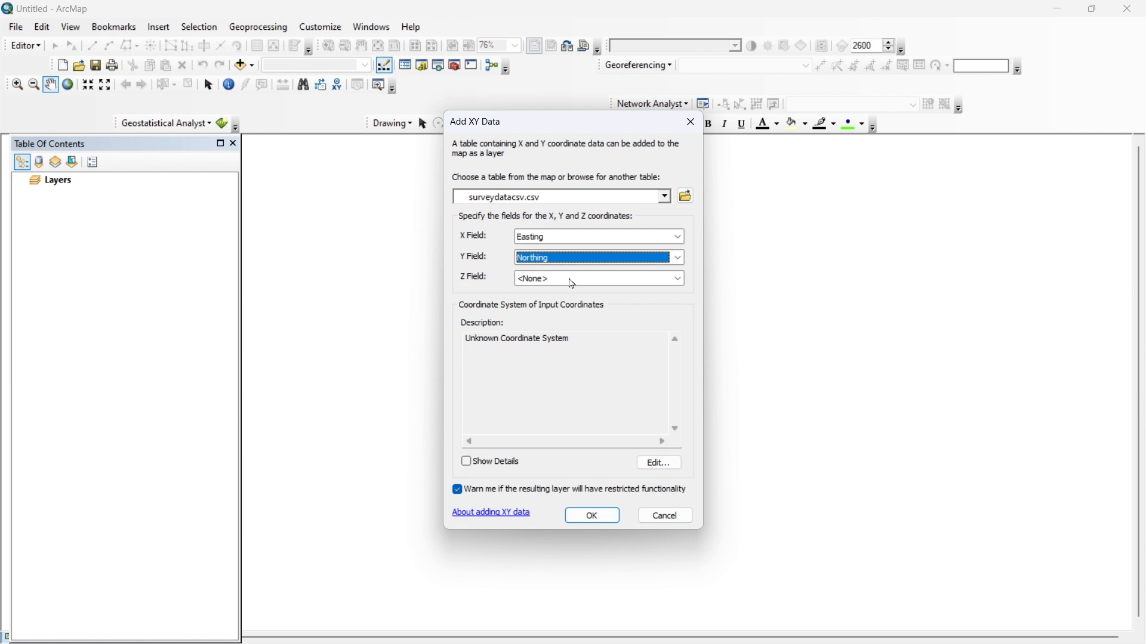
{"action": "left_click", "coordinate": [679, 279]}
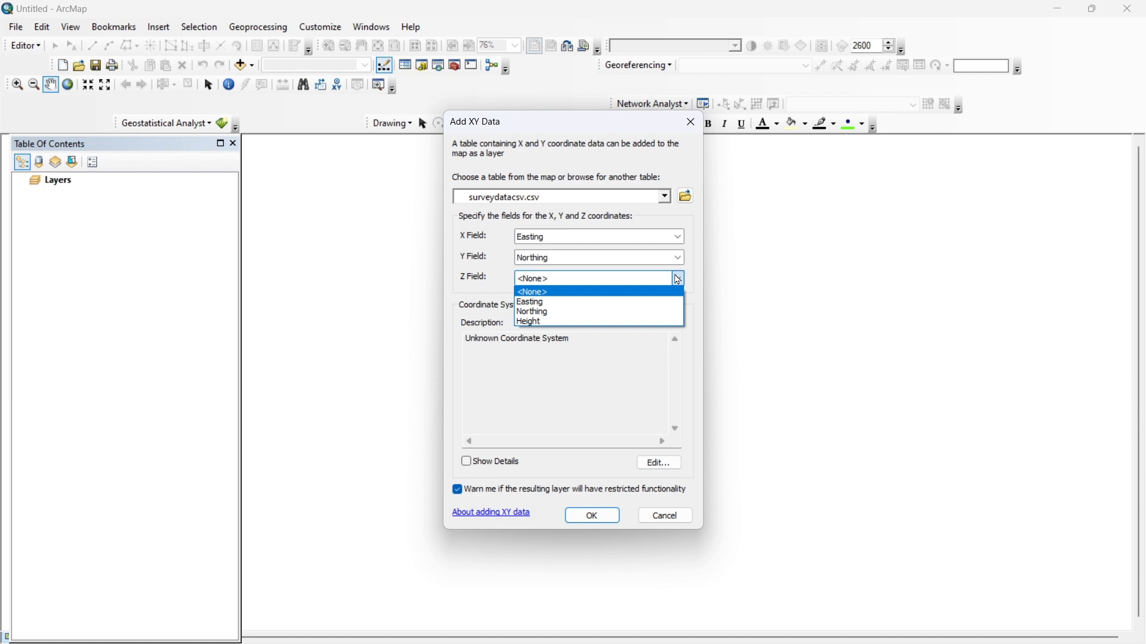
{"action": "left_click", "coordinate": [678, 279]}
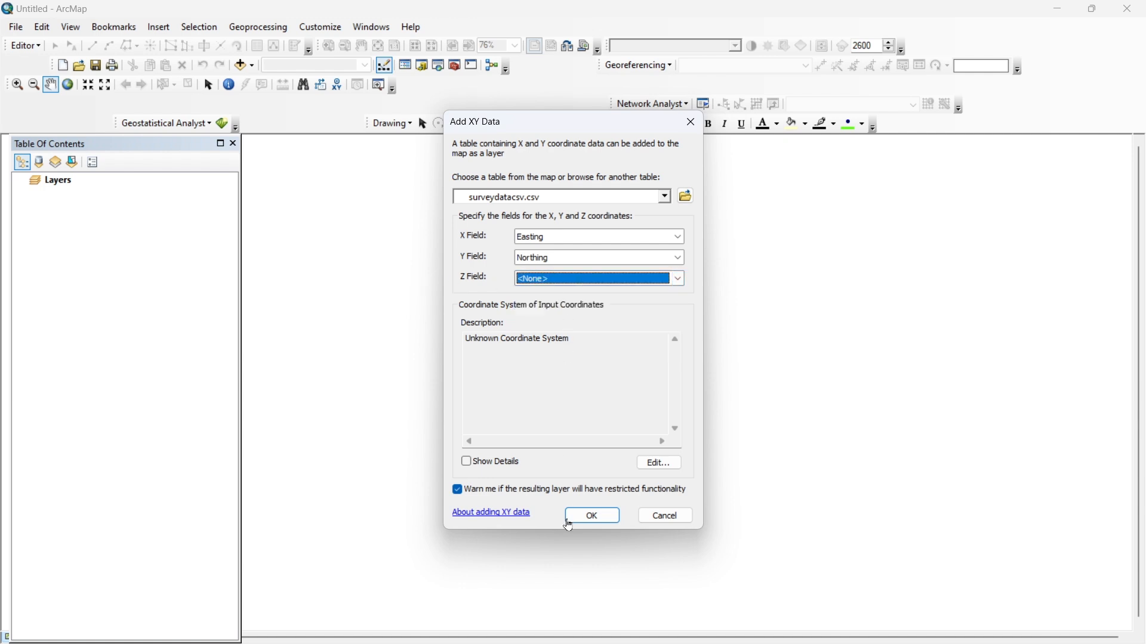
Step: Assign the Arc 1960 UTM Zone 37S projected coordinate system to the XY data and add it to the map as a layer
{"action": "left_click", "coordinate": [659, 463]}
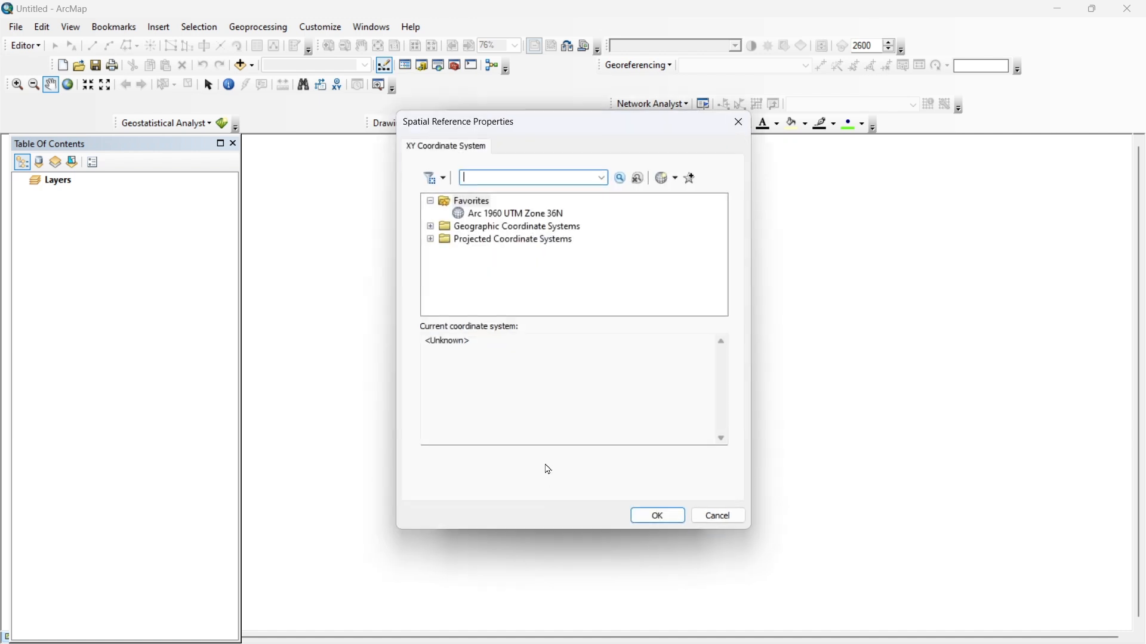
{"action": "left_click", "coordinate": [431, 240]}
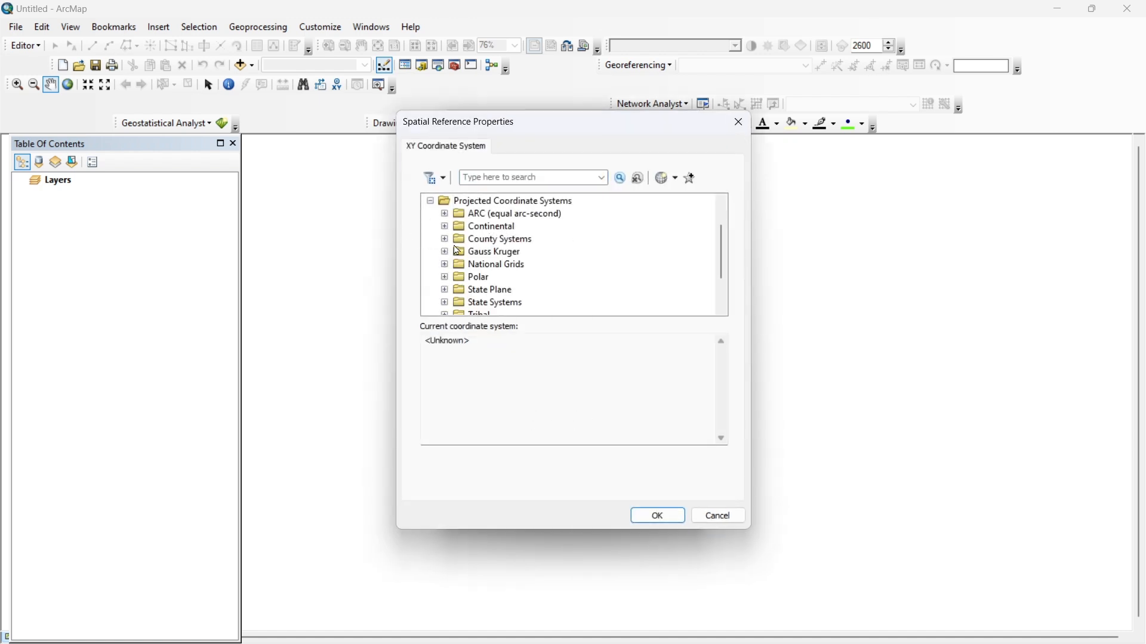
{"action": "scroll", "coordinate": [457, 251], "scroll_direction": "down", "scroll_amount": 2}
{"action": "left_click", "coordinate": [445, 279]}
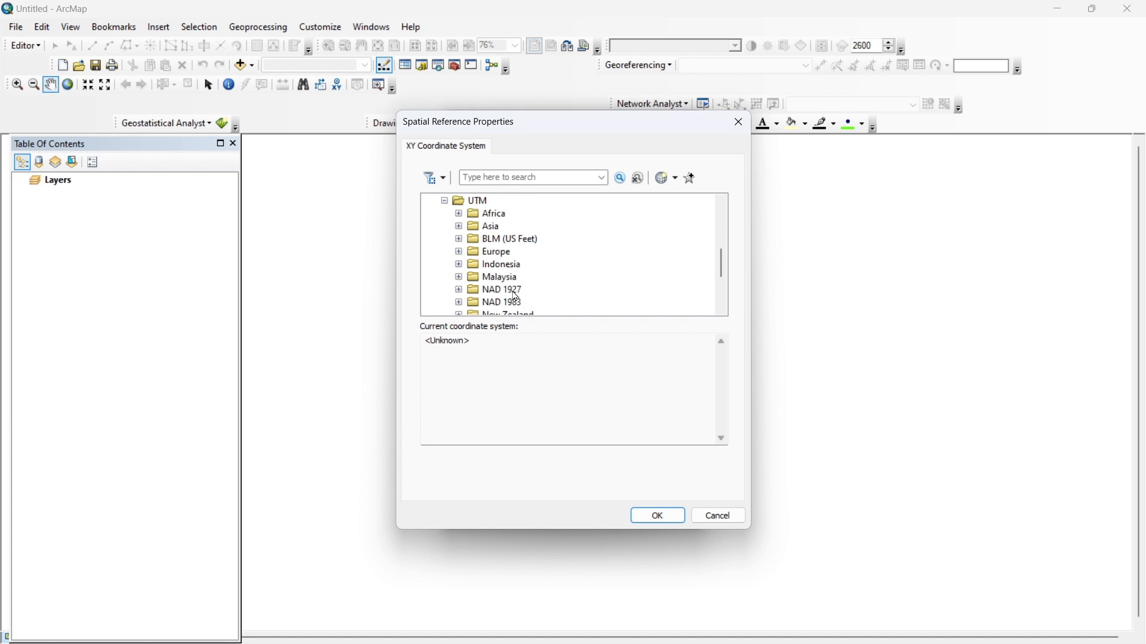
{"action": "left_click", "coordinate": [459, 215]}
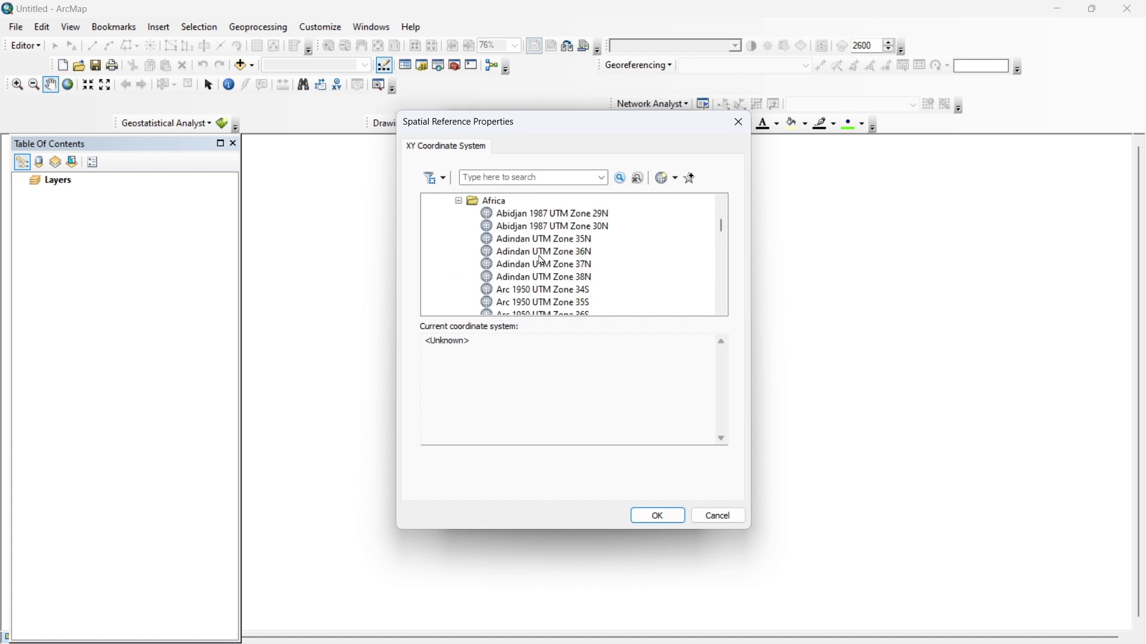
{"action": "scroll", "coordinate": [541, 261], "scroll_direction": "down", "scroll_amount": 3}
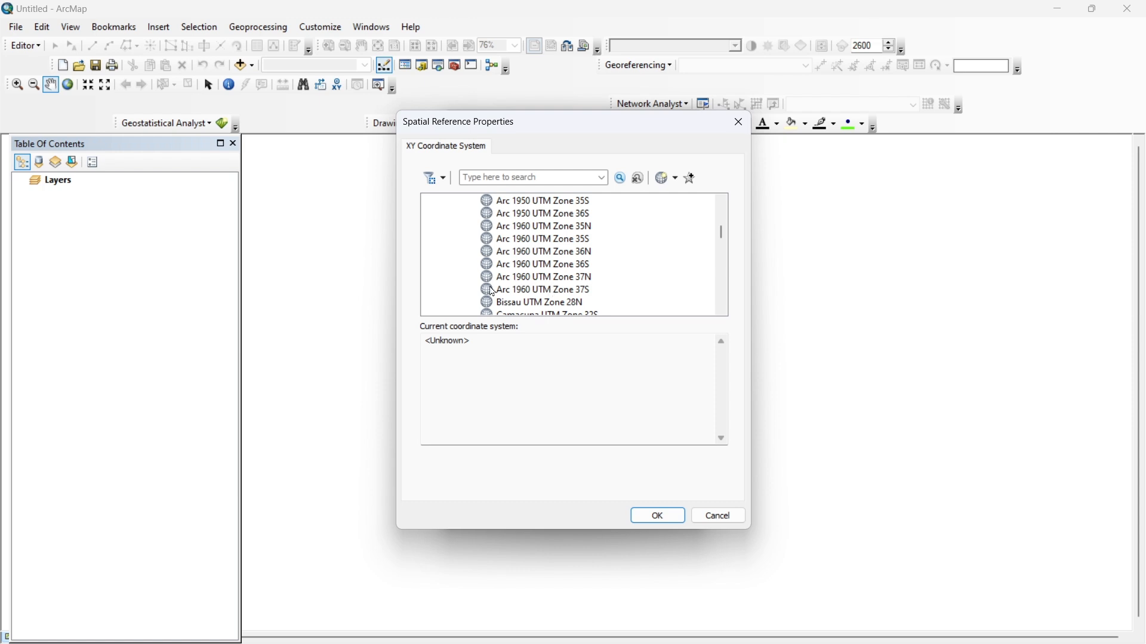
{"action": "left_click", "coordinate": [547, 293]}
{"action": "left_click", "coordinate": [658, 515]}
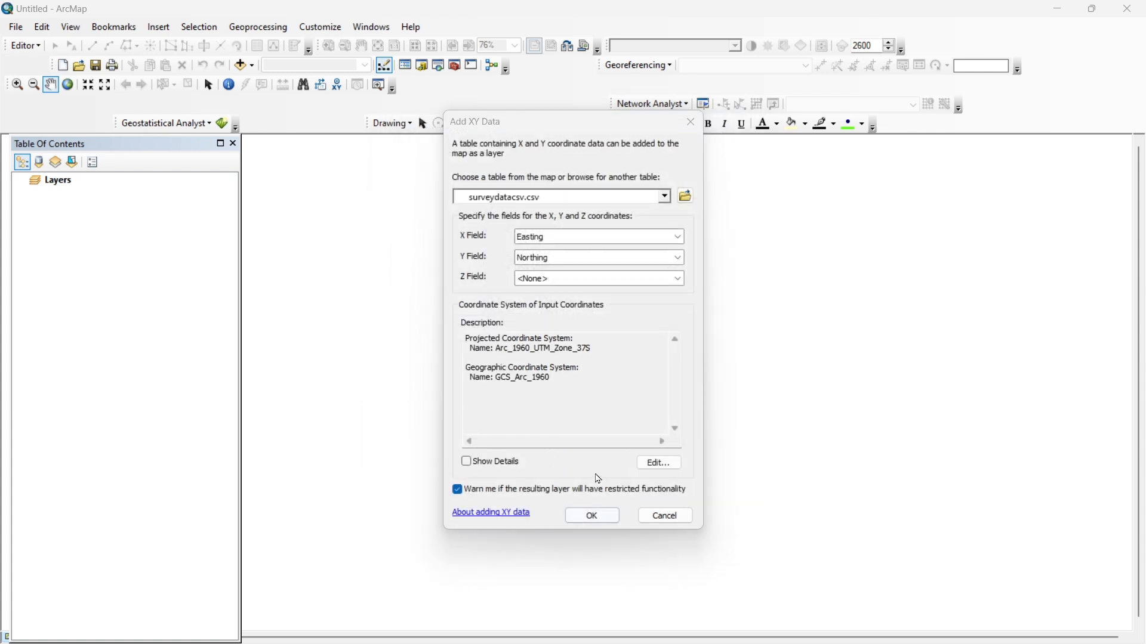
{"action": "left_click", "coordinate": [590, 517]}
{"action": "left_click", "coordinate": [631, 413]}
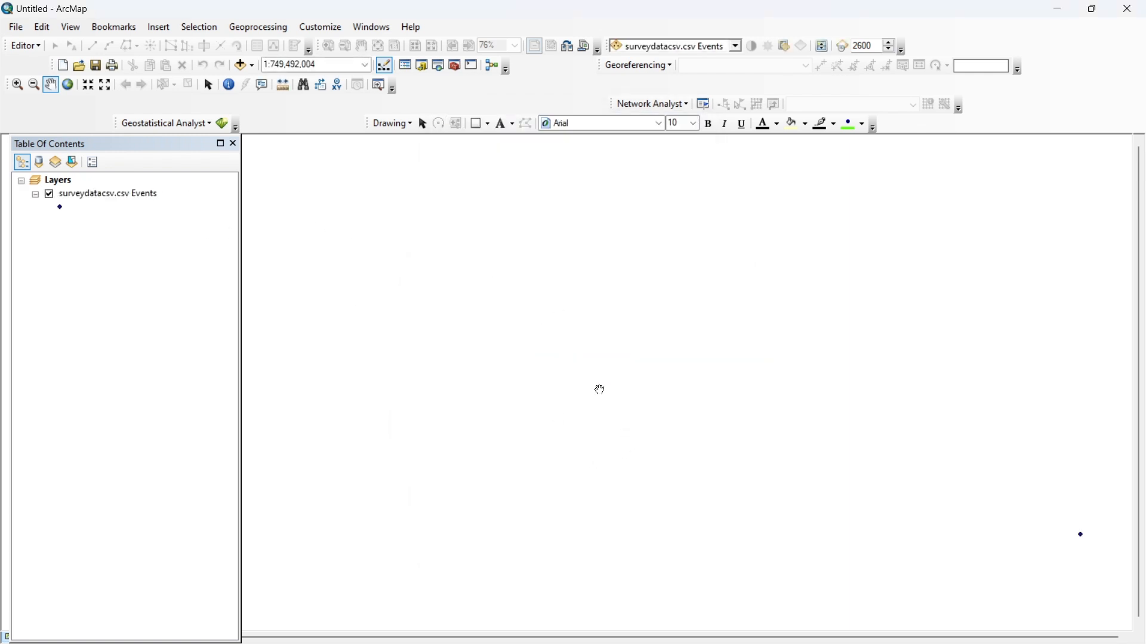
Step: Export all features of the survey events layer to Export_Output.shp on the Desktop, using the layer's source coordinate system, and add it to the map
{"action": "right_click", "coordinate": [126, 197]}
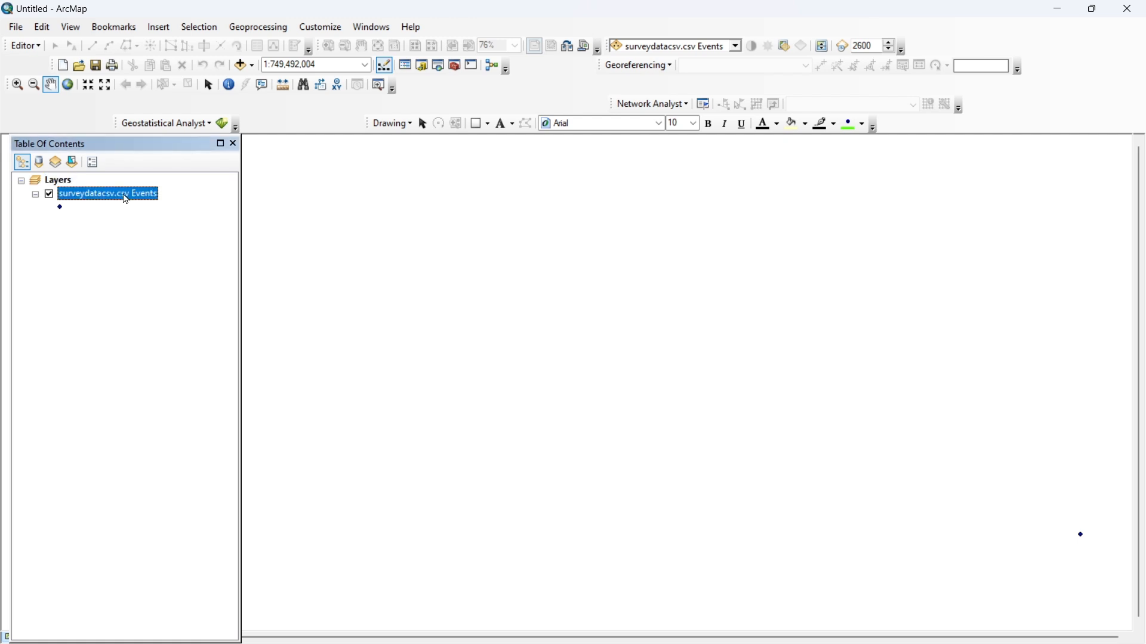
{"action": "mouse_move", "coordinate": [214, 452]}
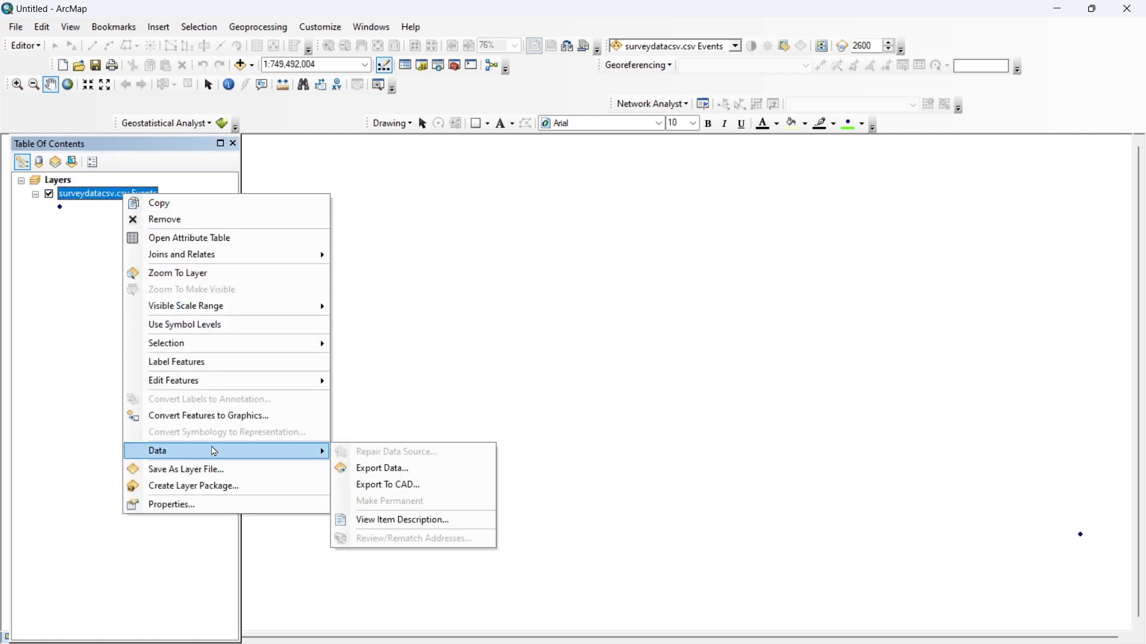
{"action": "left_click", "coordinate": [366, 472]}
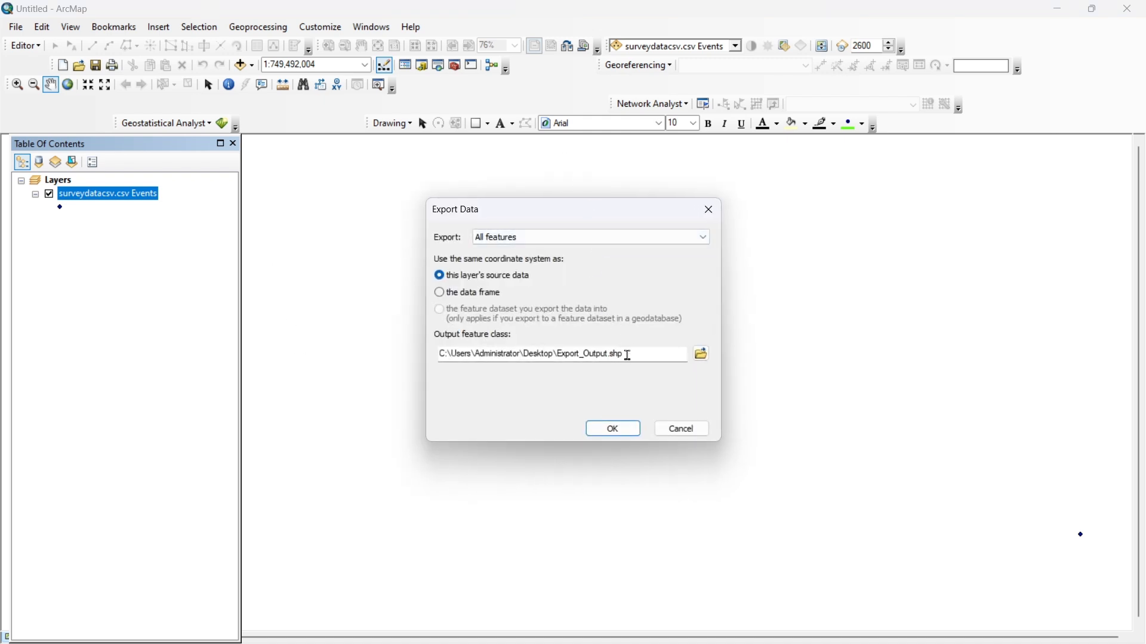
{"action": "mouse_move", "coordinate": [629, 356]}
{"action": "left_mouse_down"}
{"action": "mouse_move", "coordinate": [550, 356]}
{"action": "mouse_move", "coordinate": [619, 356]}
{"action": "left_mouse_up"}
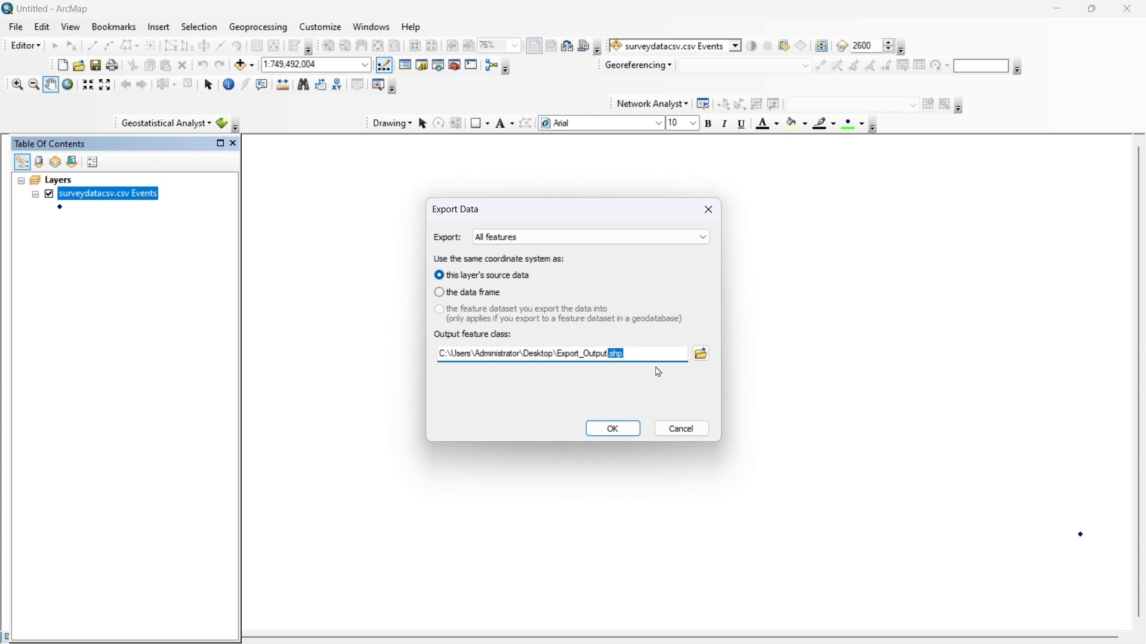
{"action": "left_click", "coordinate": [685, 295]}
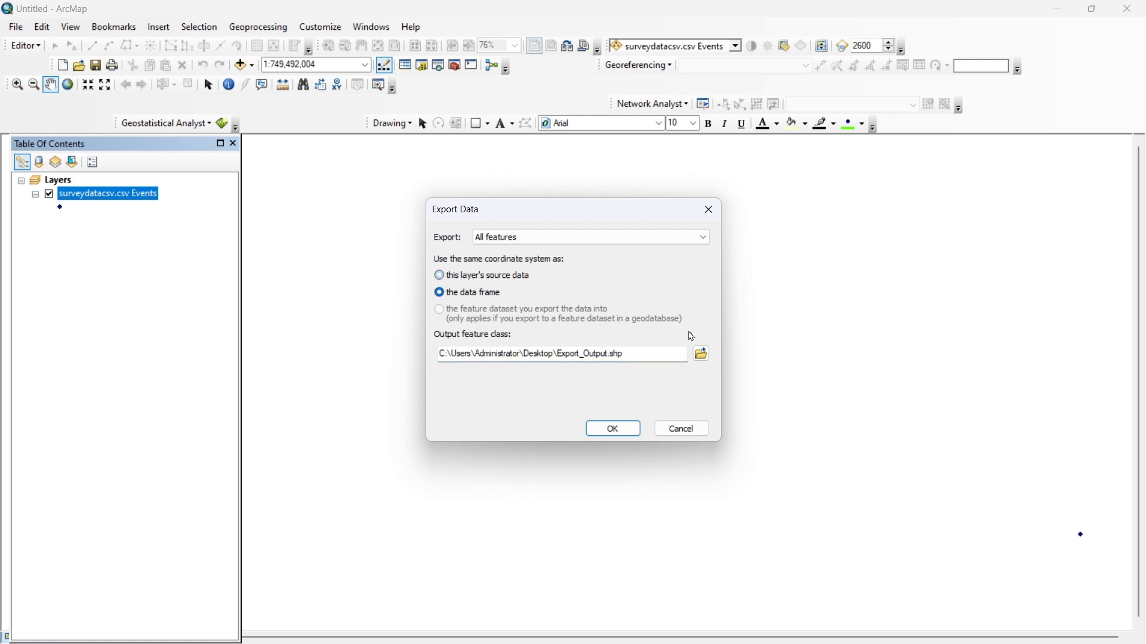
{"action": "left_click", "coordinate": [440, 278]}
{"action": "left_click", "coordinate": [634, 431]}
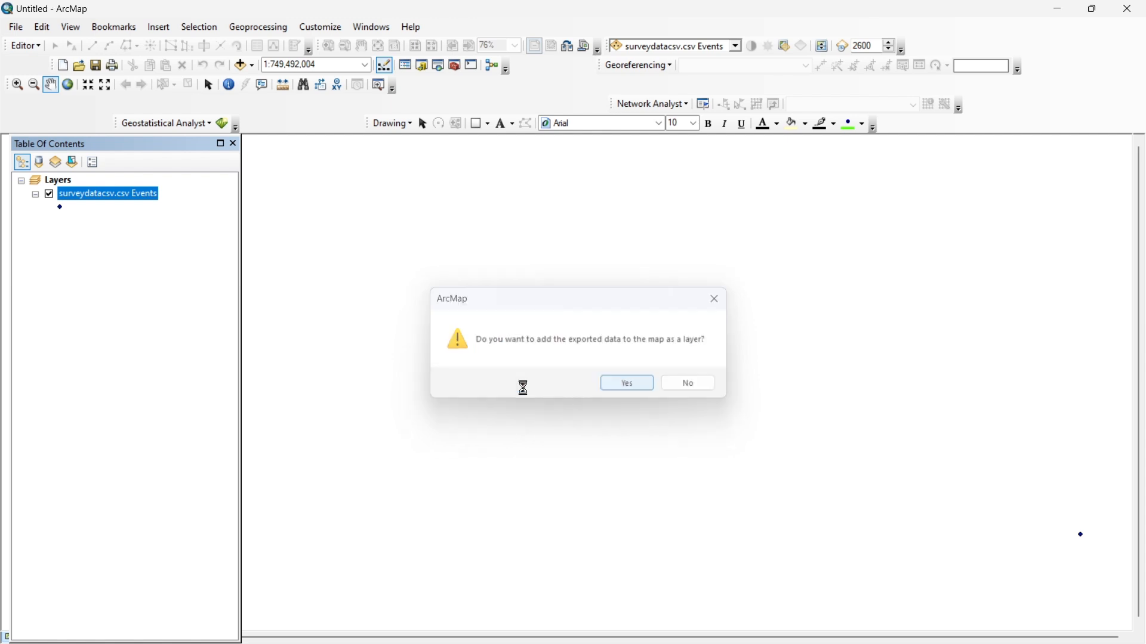
{"action": "key", "text": "Return"}
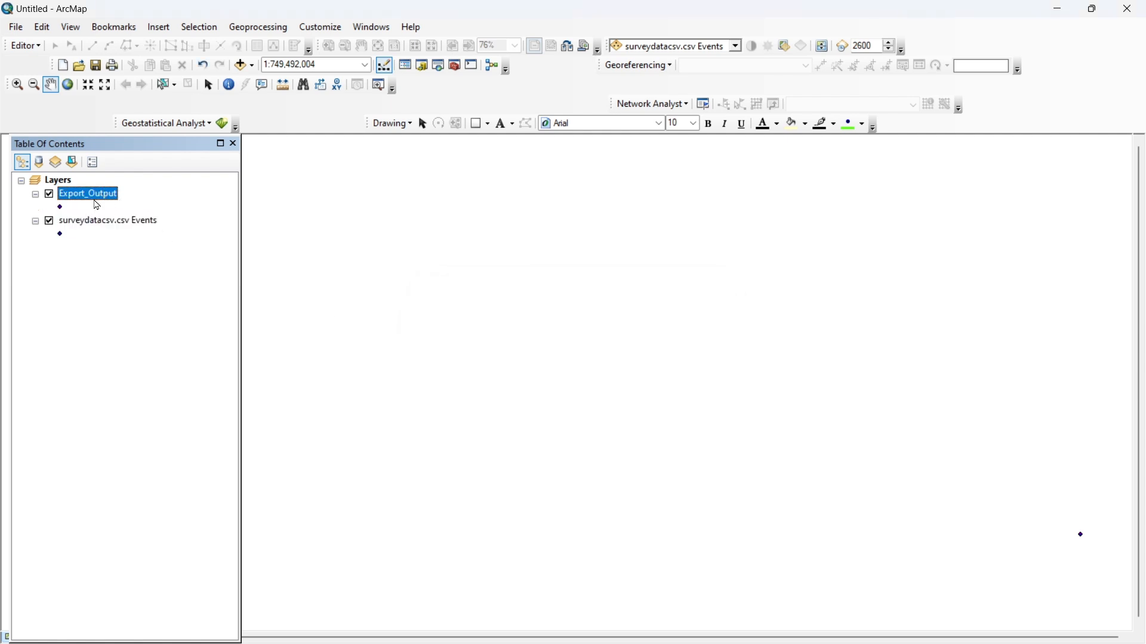
Step: Remove the surveydatacsv.csv Events layer from the map
{"action": "left_click", "coordinate": [66, 222]}
{"action": "right_click", "coordinate": [73, 220]}
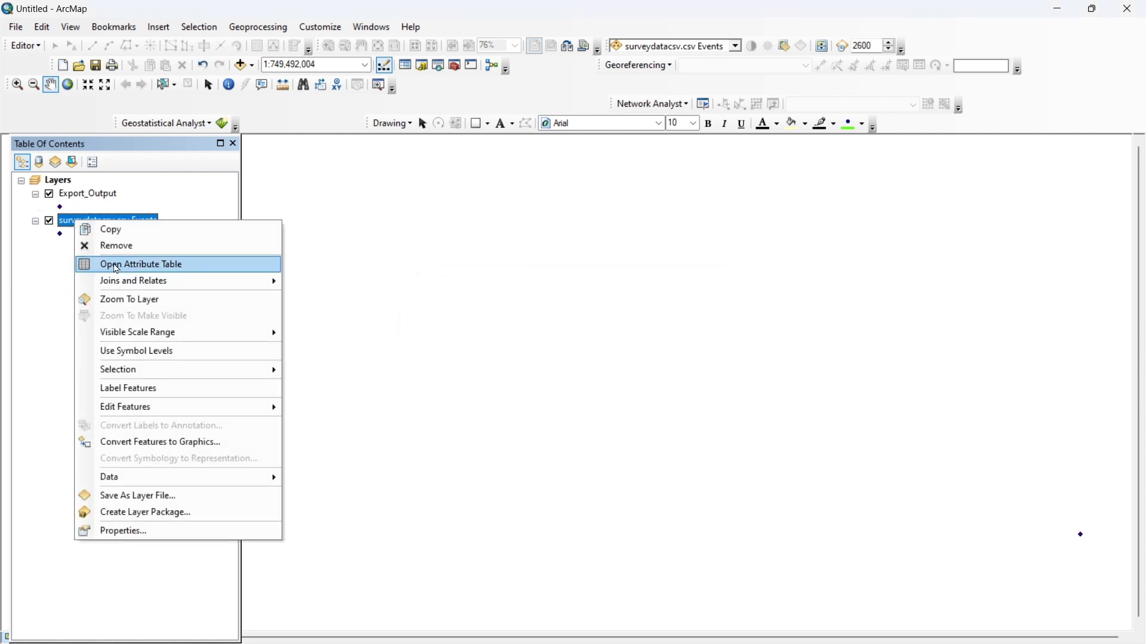
{"action": "left_click", "coordinate": [123, 246]}
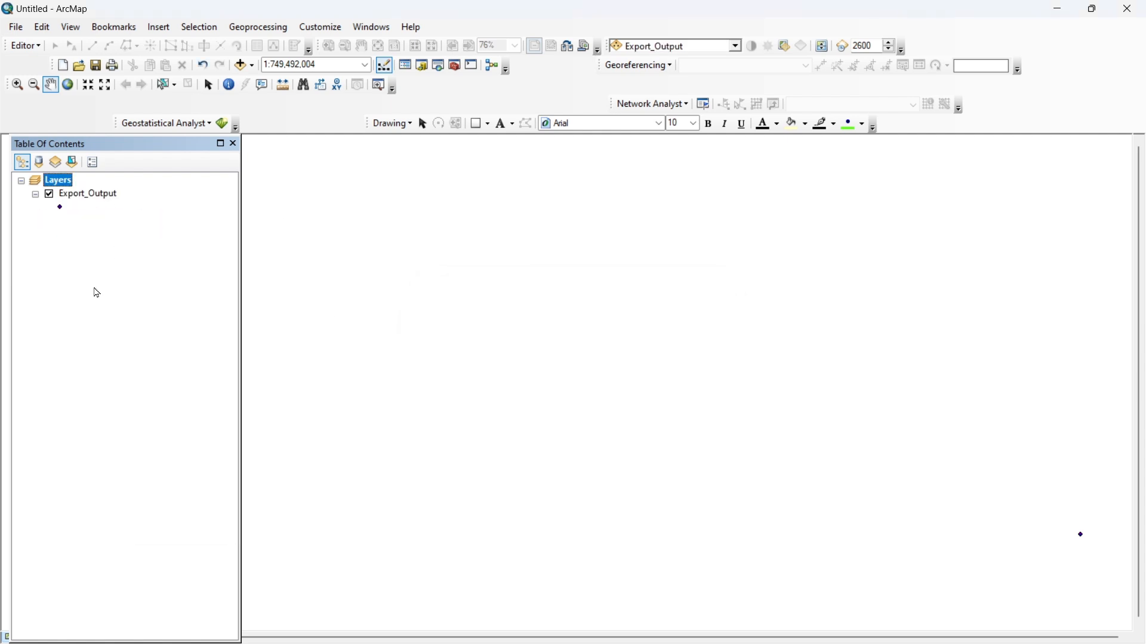
Step: In the Export_Output attribute table, select all TREES records, FID 152 to 168, and close the table
{"action": "right_click", "coordinate": [112, 197]}
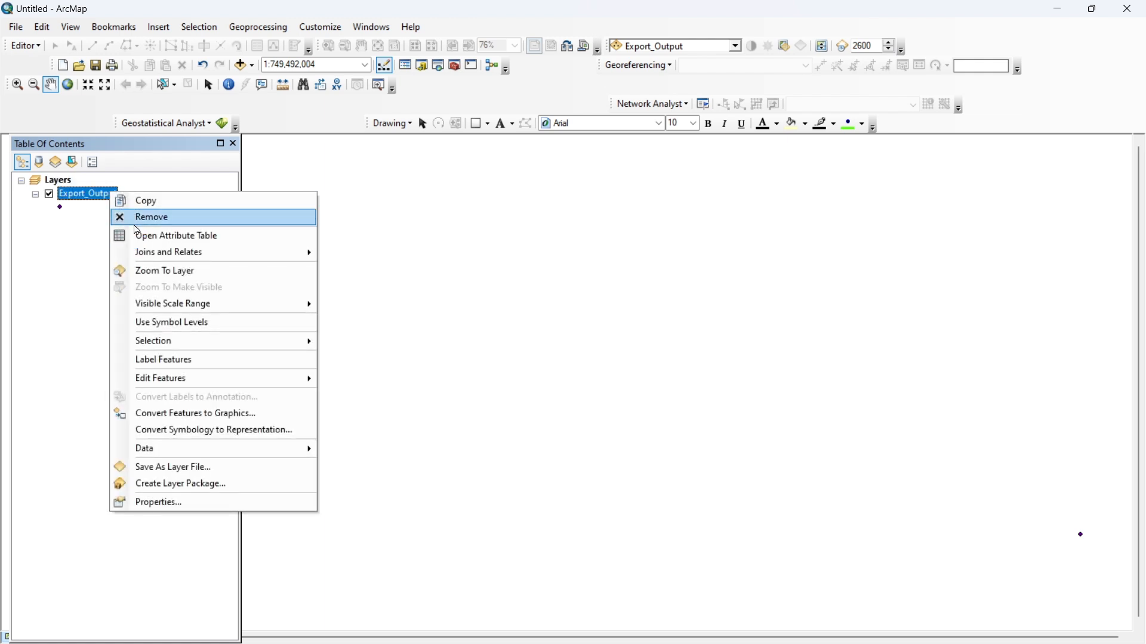
{"action": "left_click", "coordinate": [146, 234]}
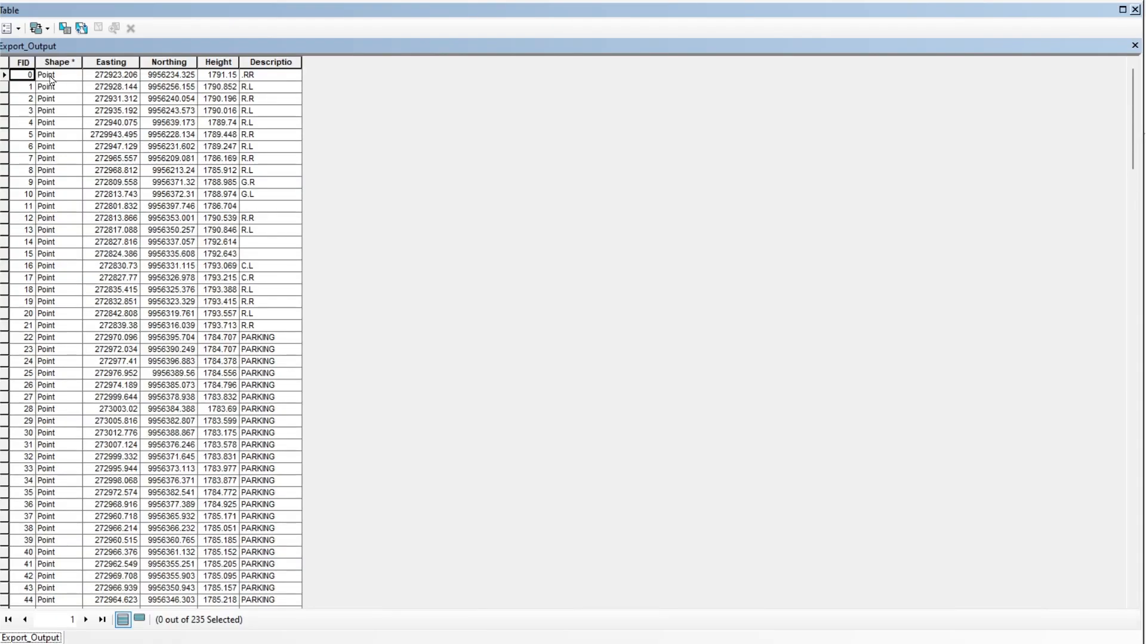
{"action": "scroll", "coordinate": [274, 241], "scroll_direction": "down", "scroll_amount": 20}
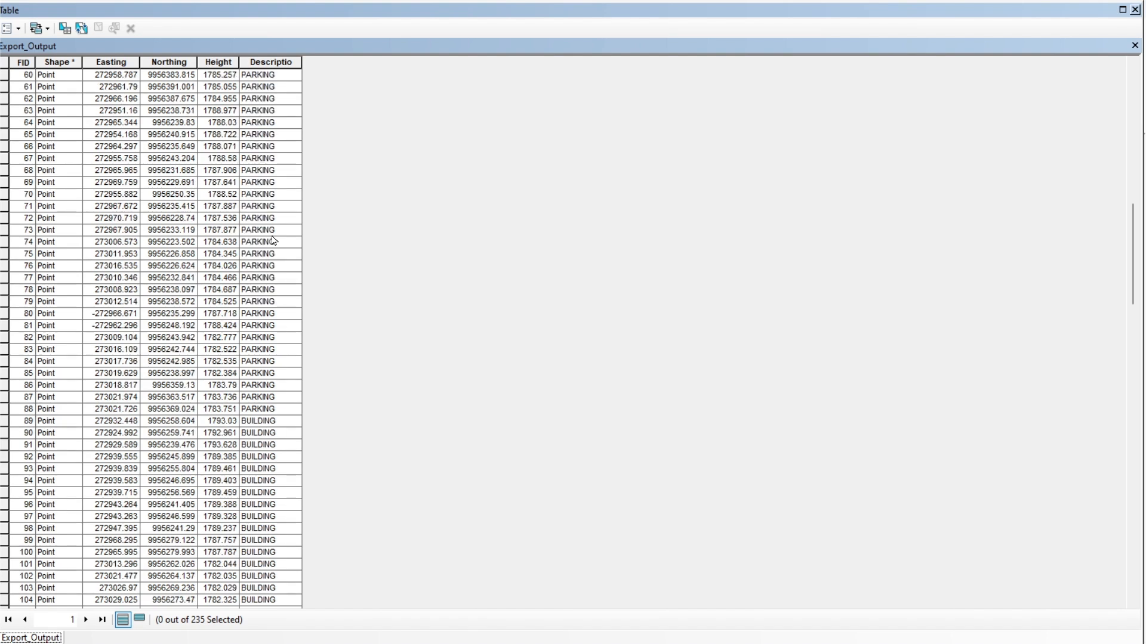
{"action": "scroll", "coordinate": [274, 241], "scroll_direction": "up", "scroll_amount": 20}
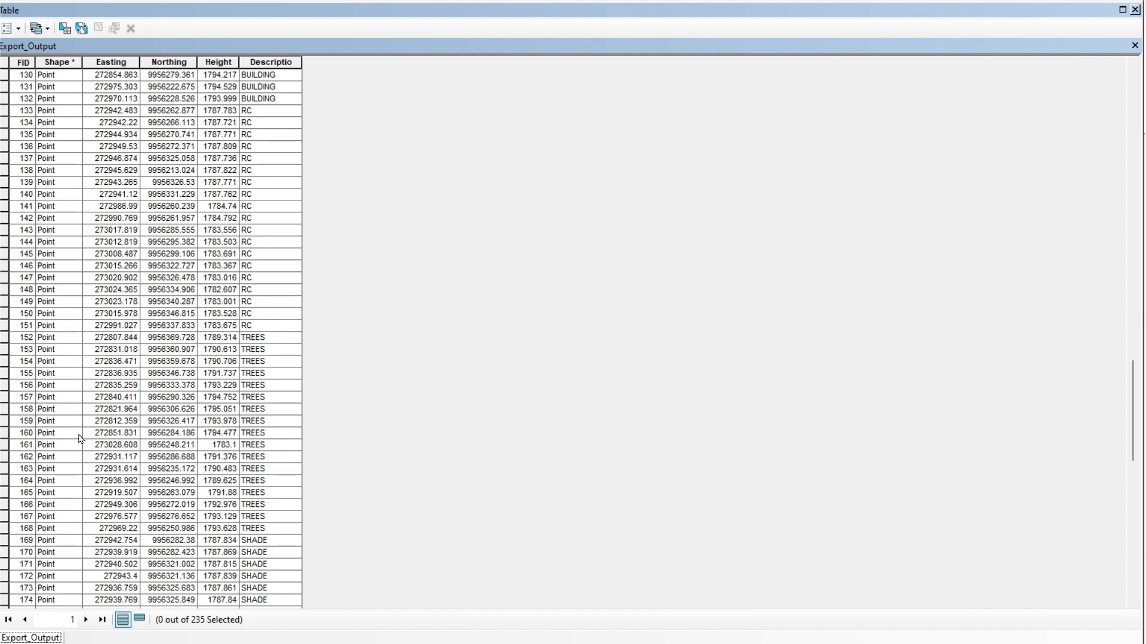
{"action": "left_click", "coordinate": [6, 341]}
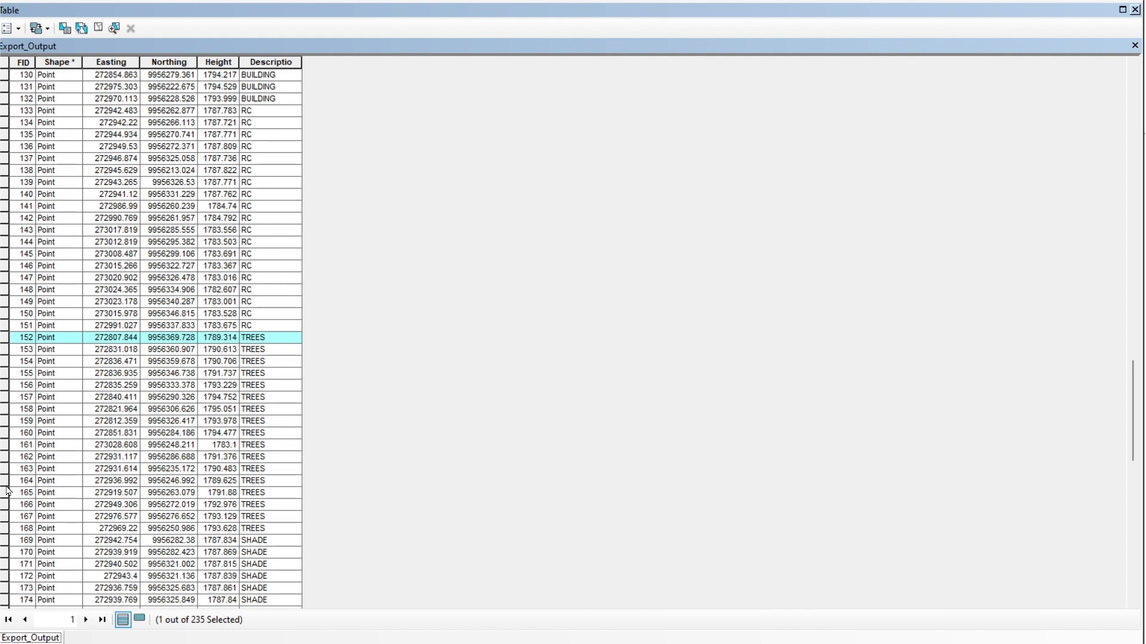
{"action": "left_click", "coordinate": [7, 521], "text": "shift"}
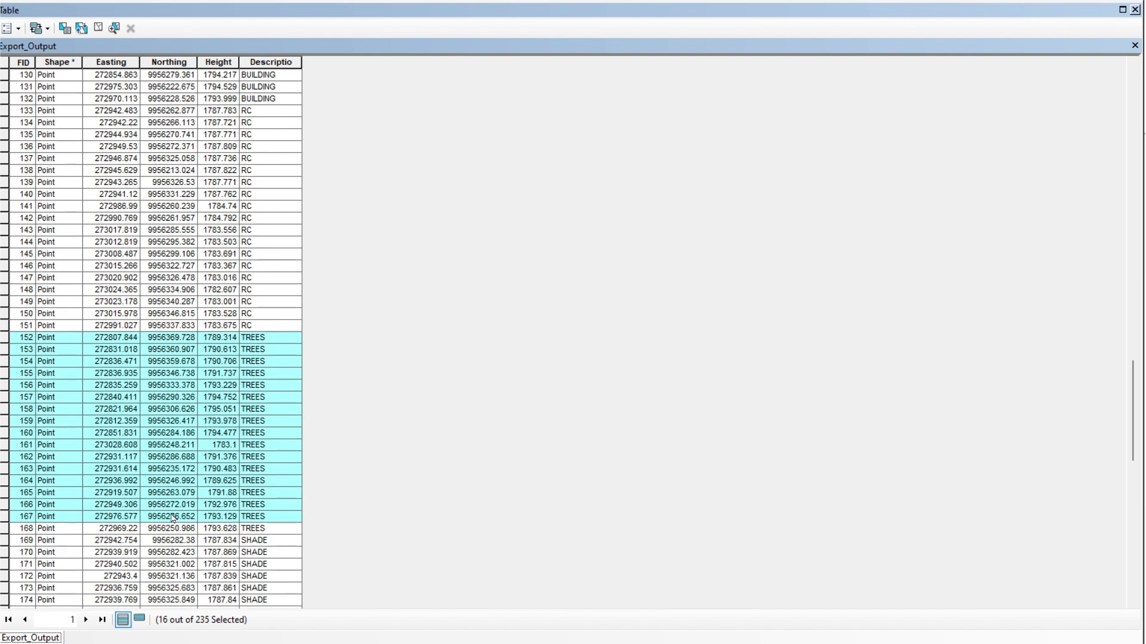
{"action": "left_click", "coordinate": [7, 528], "text": "ctrl"}
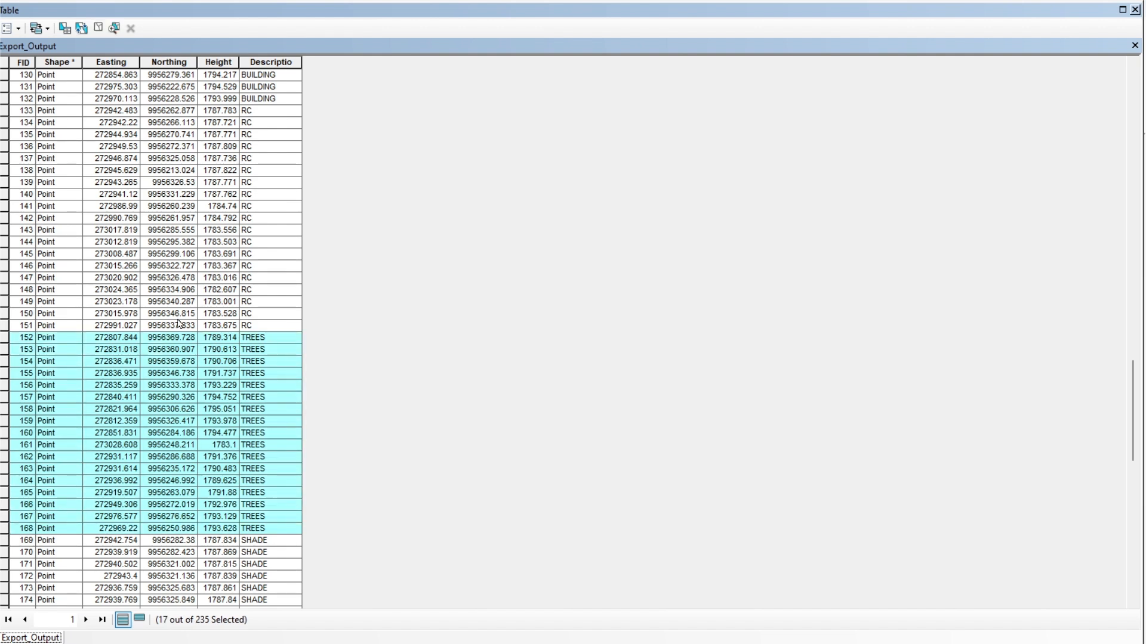
{"action": "left_click", "coordinate": [1133, 10]}
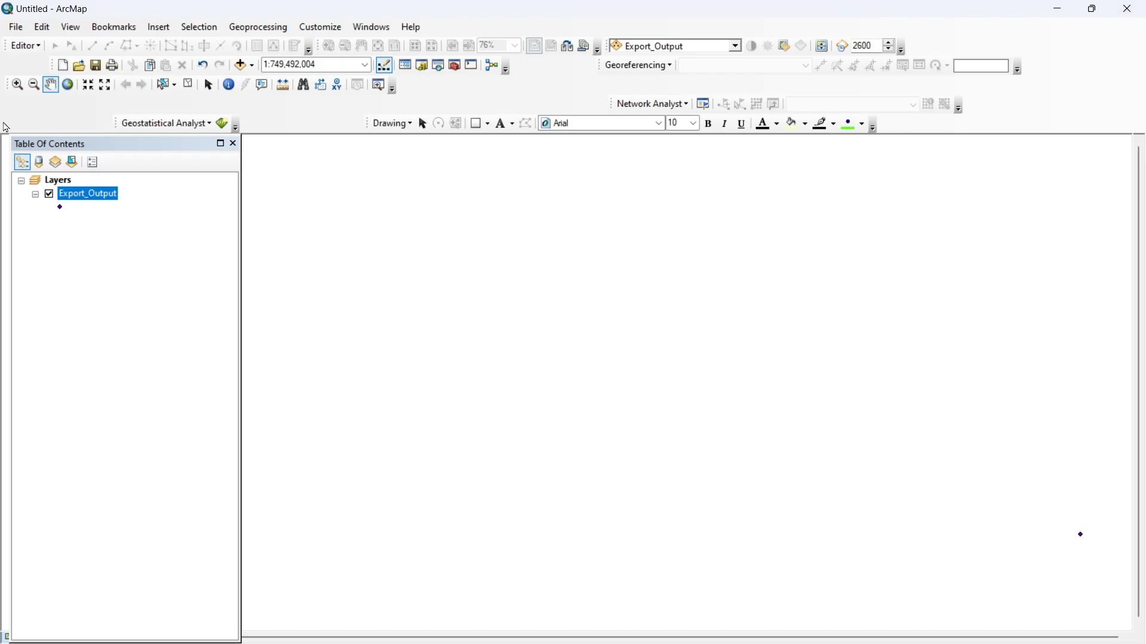
Step: Check the selected TREES records in a table showing only Export_Output's selected features, and close the table
{"action": "right_click", "coordinate": [82, 195]}
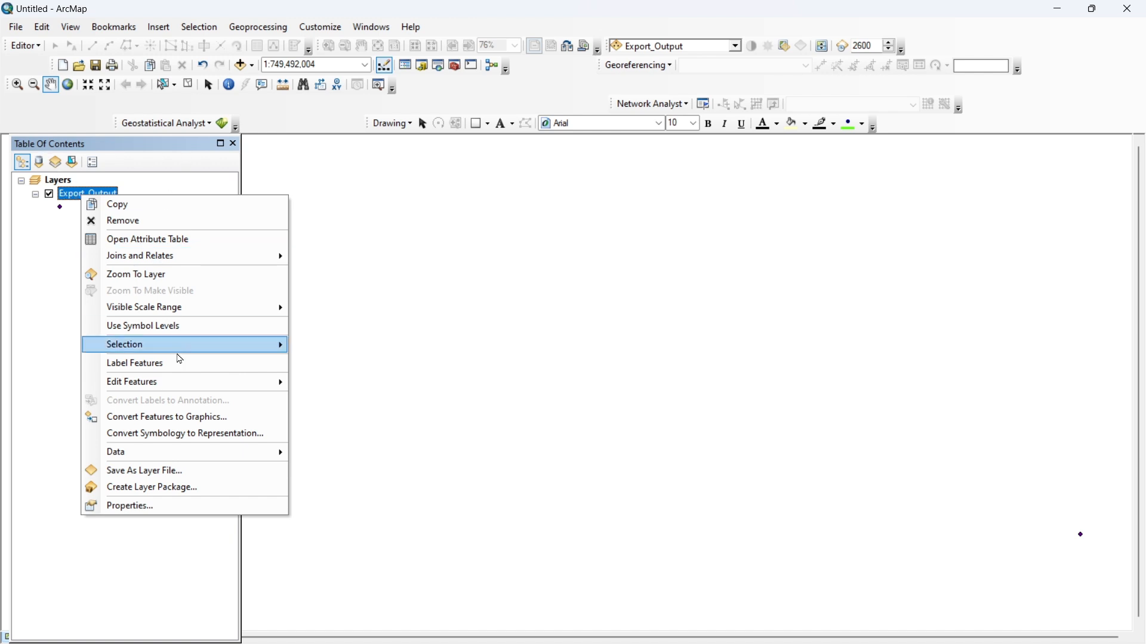
{"action": "mouse_move", "coordinate": [187, 345]}
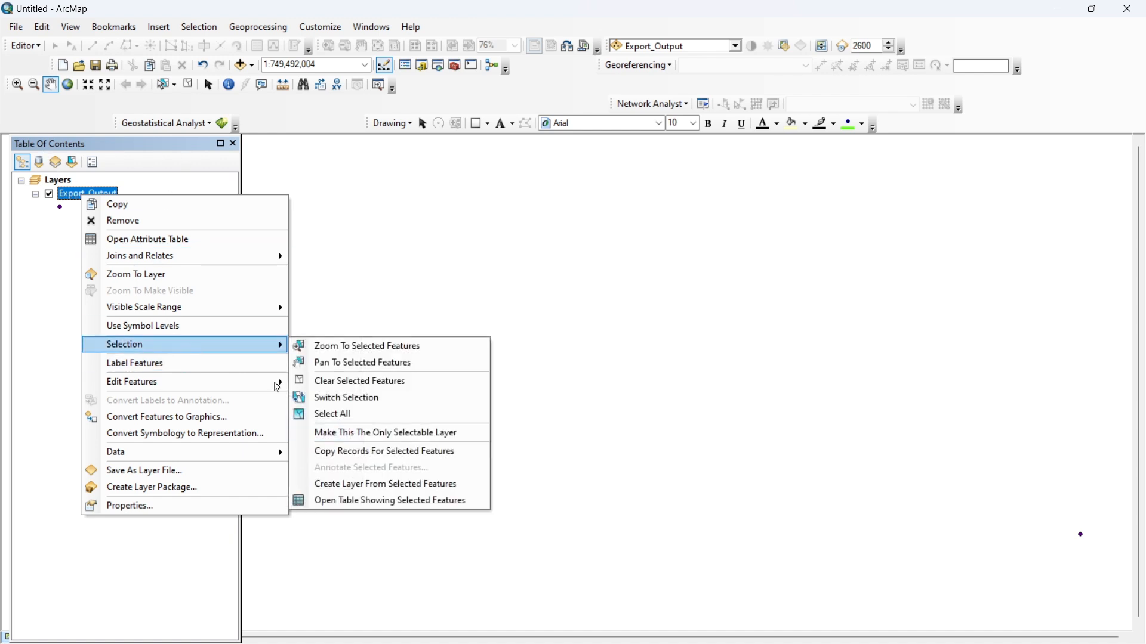
{"action": "left_click", "coordinate": [385, 503]}
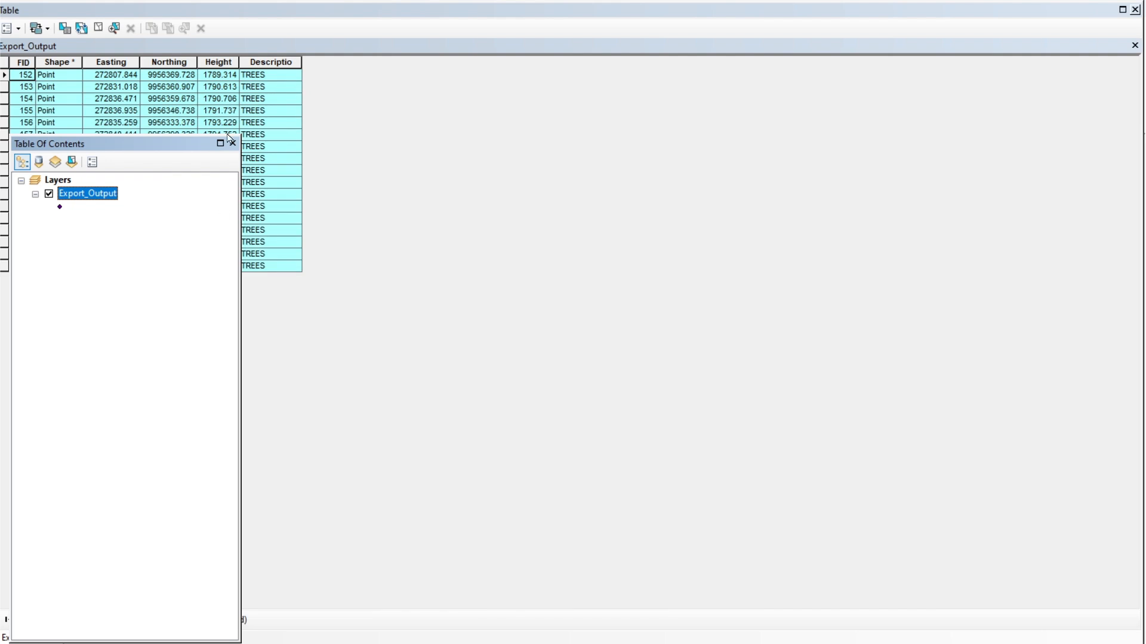
{"action": "left_click_drag", "start_coordinate": [502, 228], "coordinate": [486, 154]}
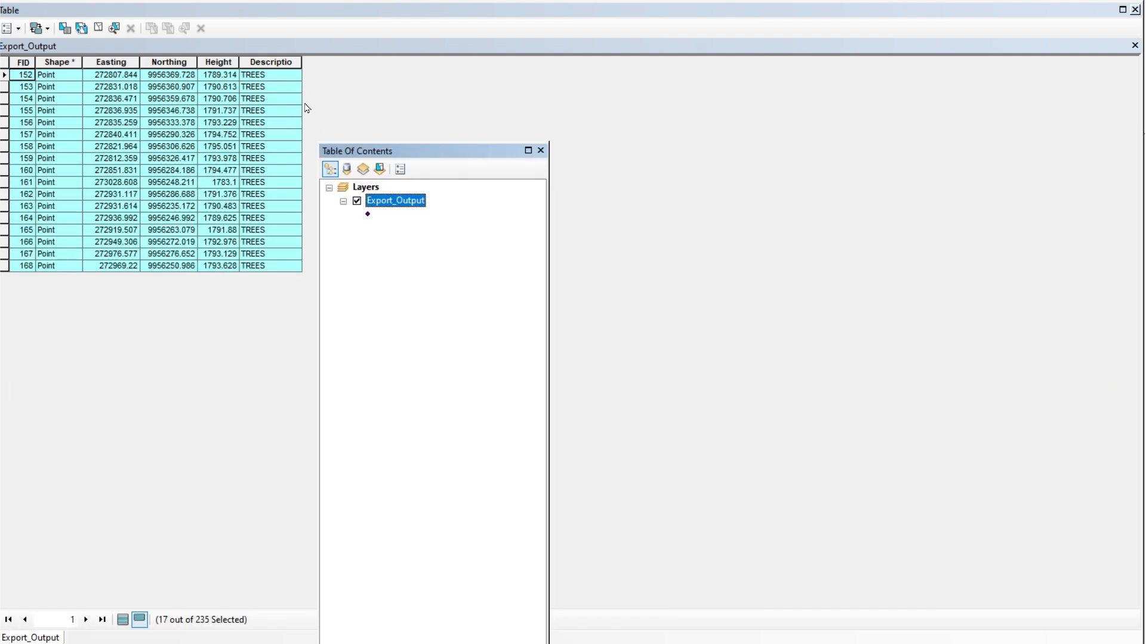
{"action": "left_click_drag", "start_coordinate": [417, 151], "coordinate": [127, 205]}
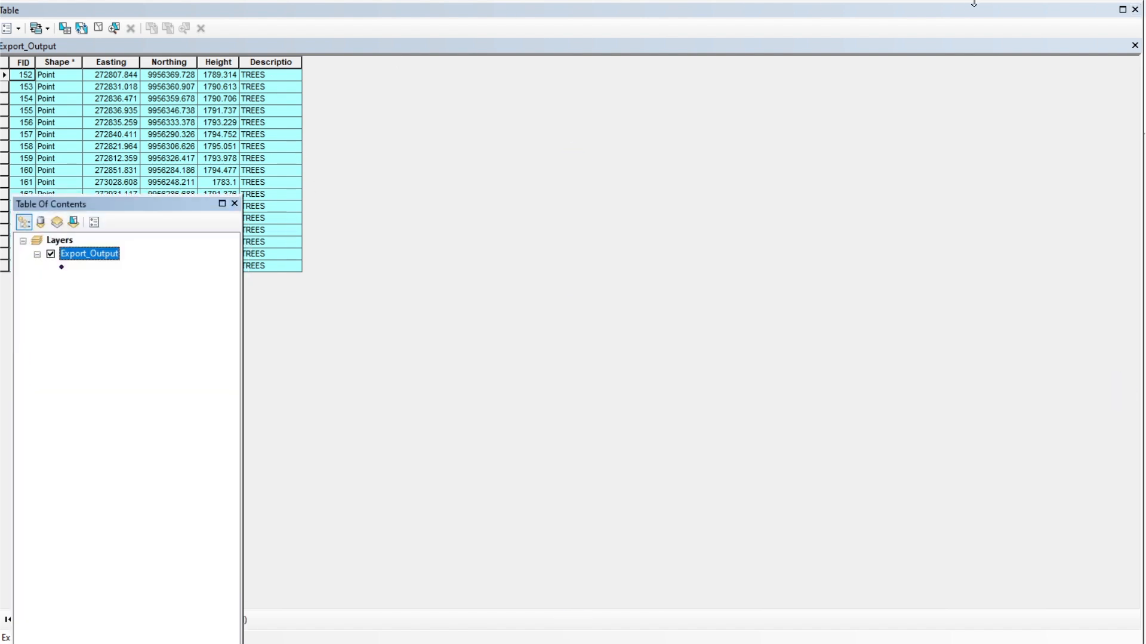
{"action": "left_click", "coordinate": [1135, 9]}
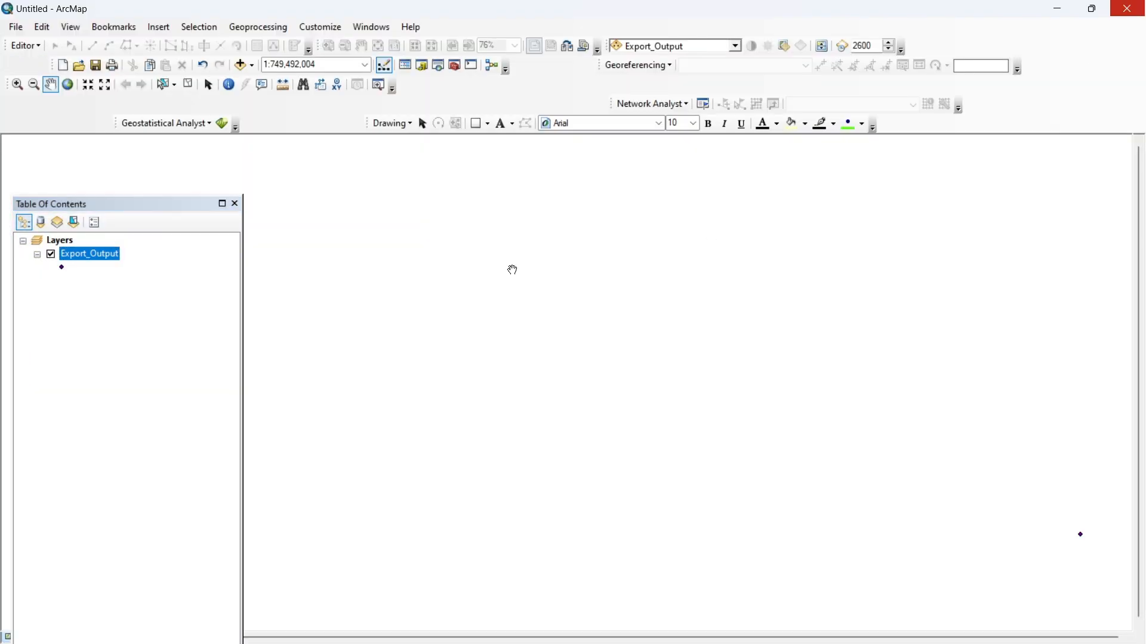
Step: Create a new layer from the selected TREES features of Export_Output
{"action": "right_click", "coordinate": [75, 243]}
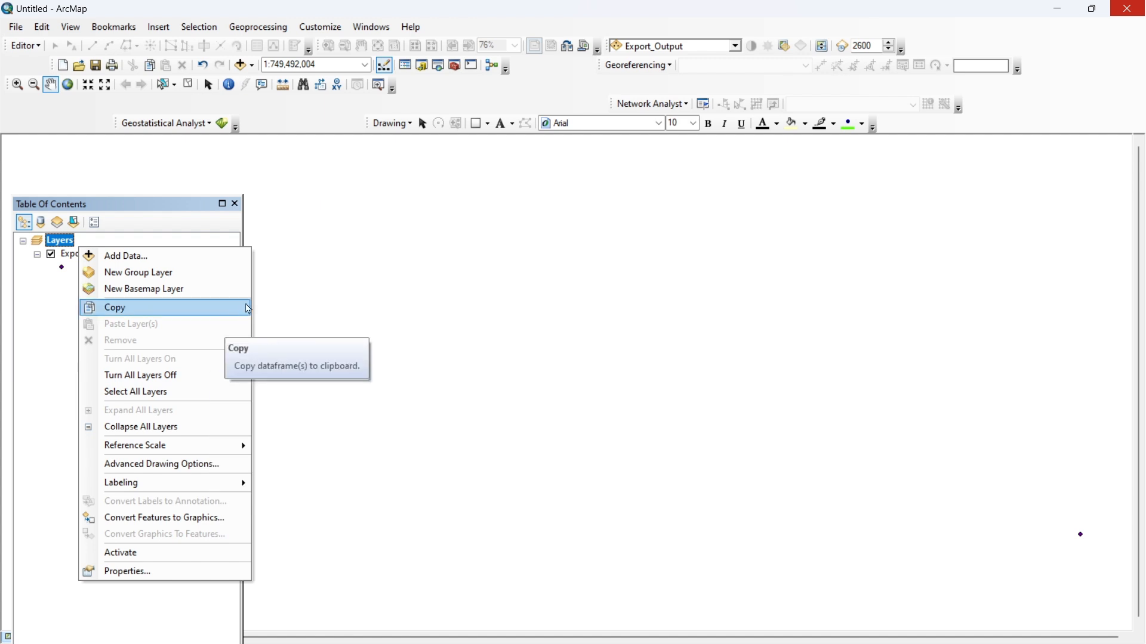
{"action": "left_click", "coordinate": [305, 304]}
{"action": "left_click", "coordinate": [89, 260]}
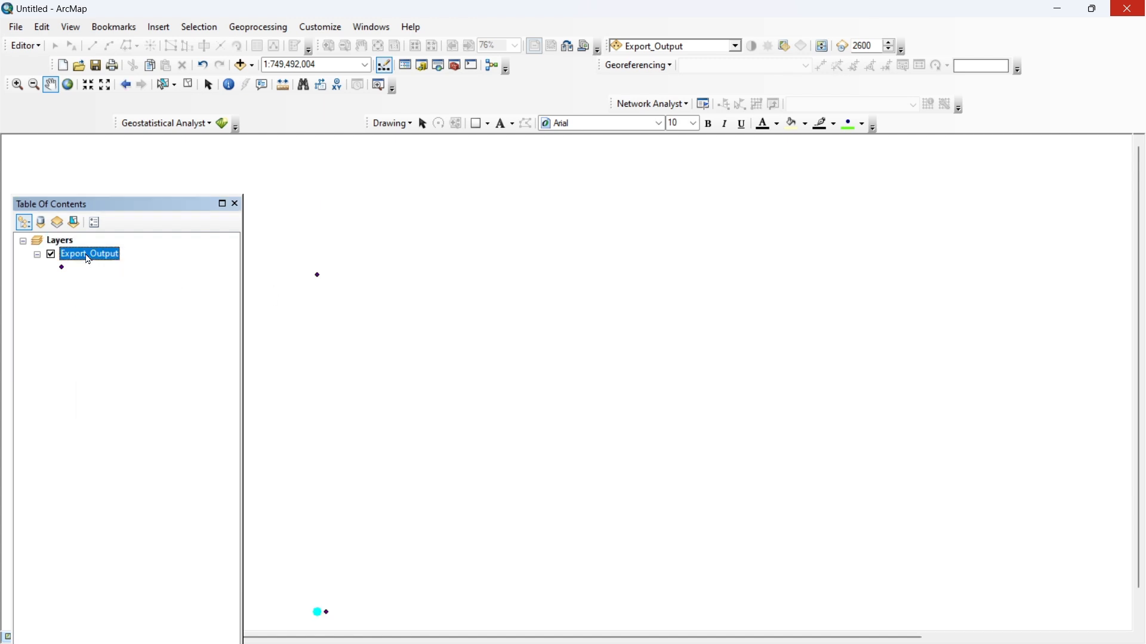
{"action": "right_click", "coordinate": [88, 260]}
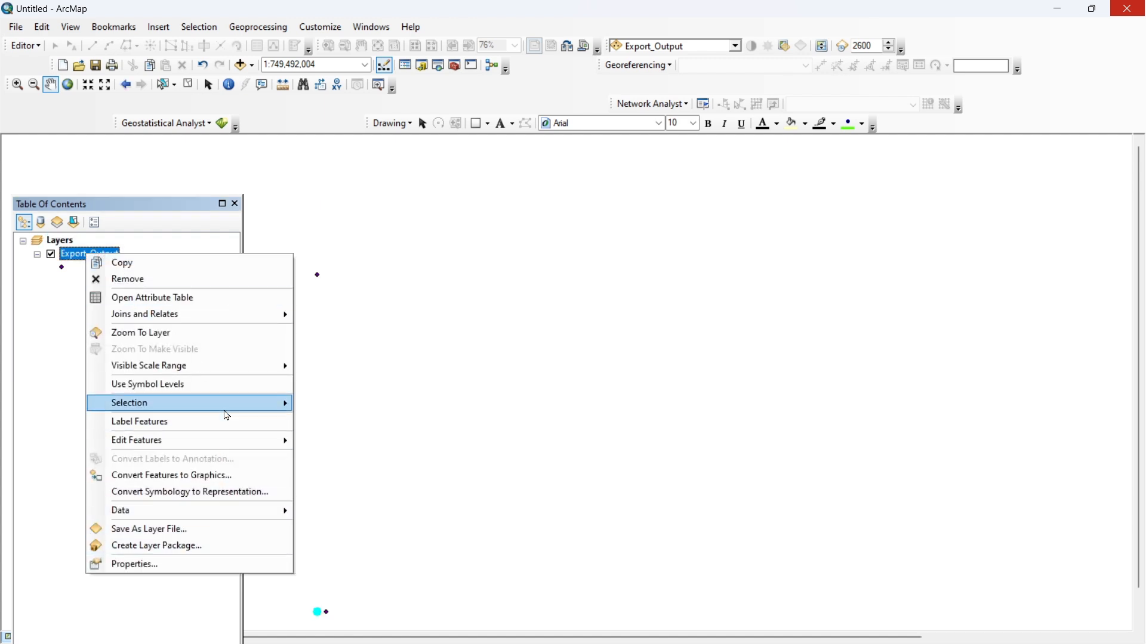
{"action": "mouse_move", "coordinate": [227, 416]}
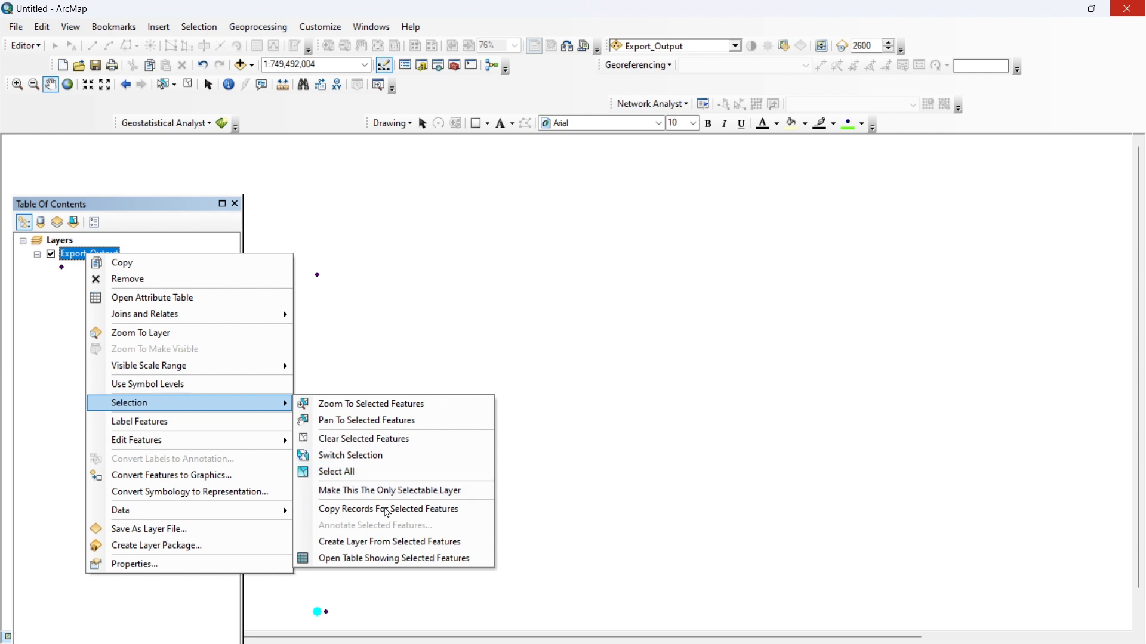
{"action": "left_click", "coordinate": [412, 543]}
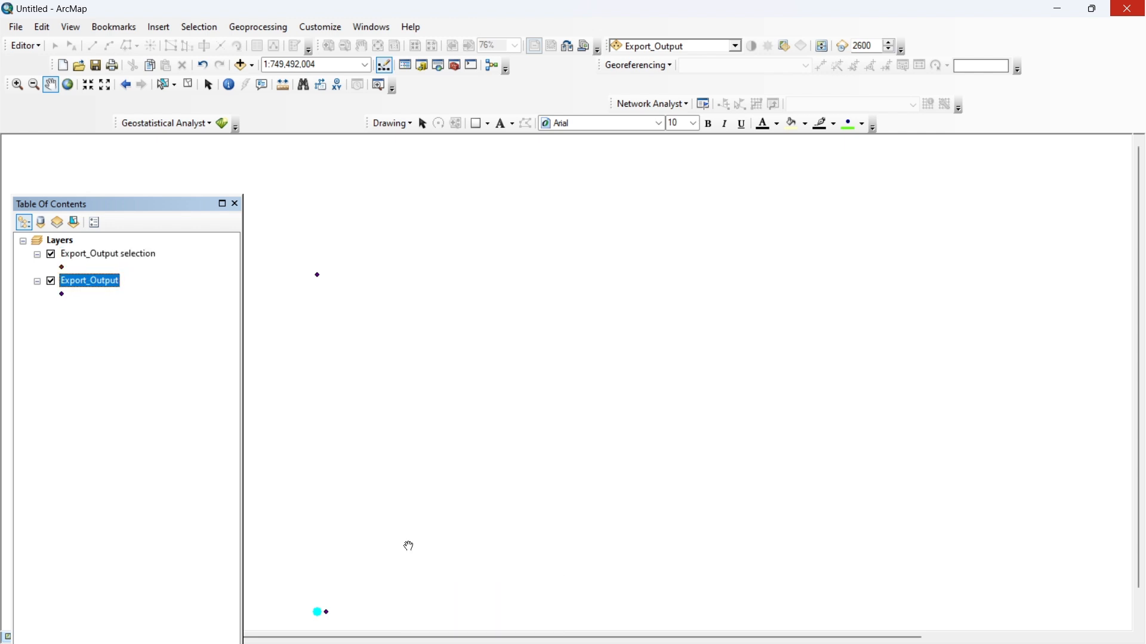
Step: Rename the Export_Output selection layer as s_height in its layer properties
{"action": "left_click", "coordinate": [106, 256]}
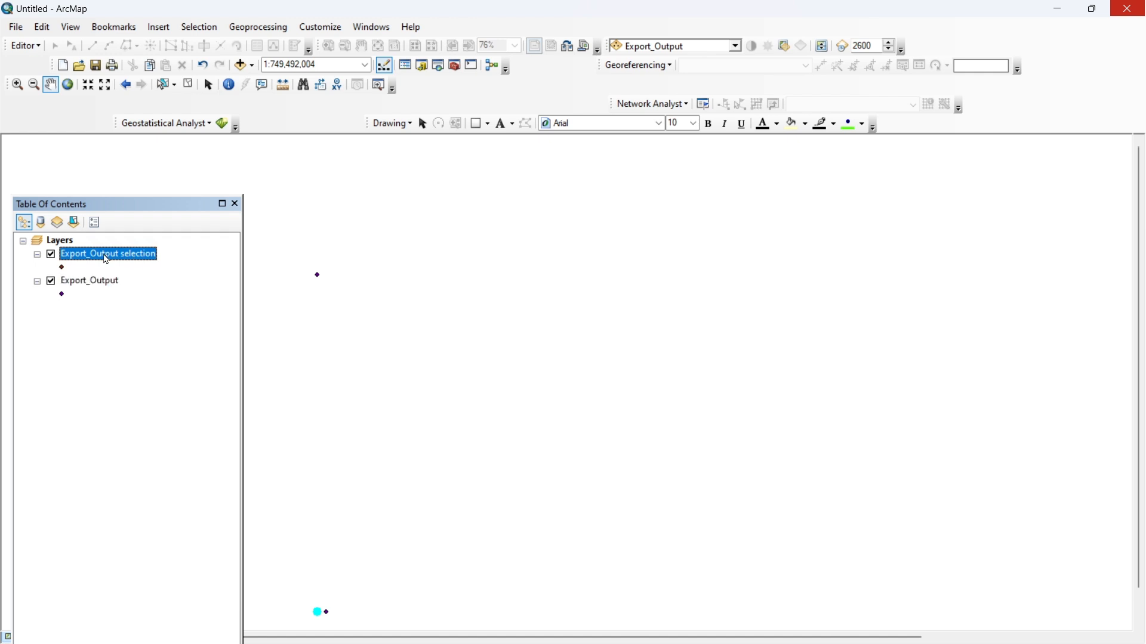
{"action": "right_click", "coordinate": [106, 259]}
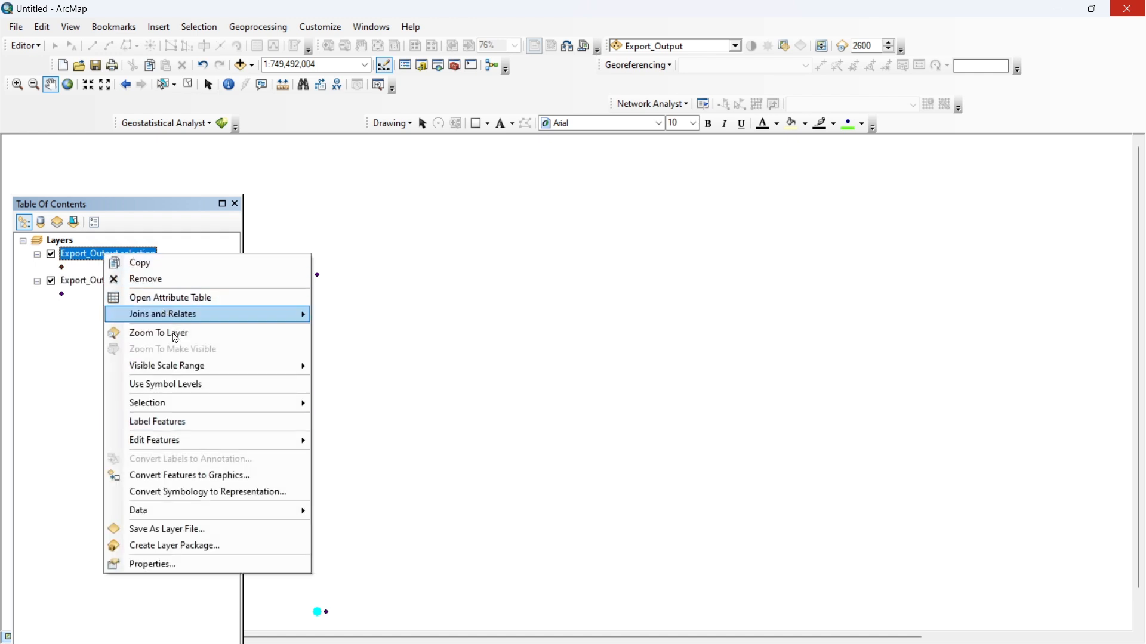
{"action": "left_click", "coordinate": [206, 548]}
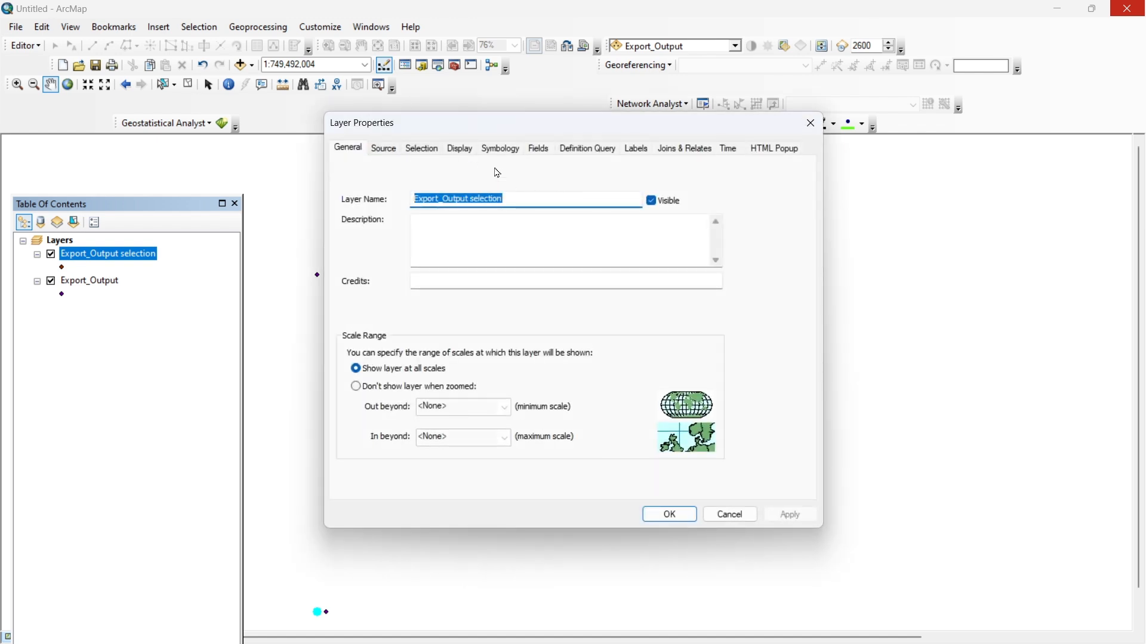
{"action": "type", "text": "spo"}
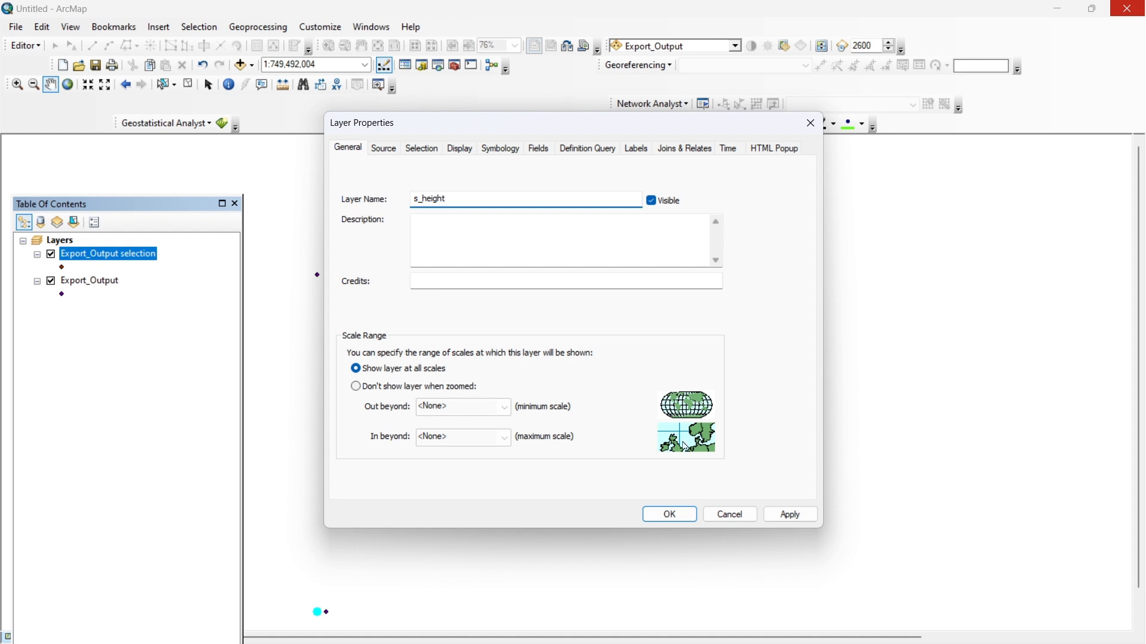
{"action": "left_click", "coordinate": [791, 515]}
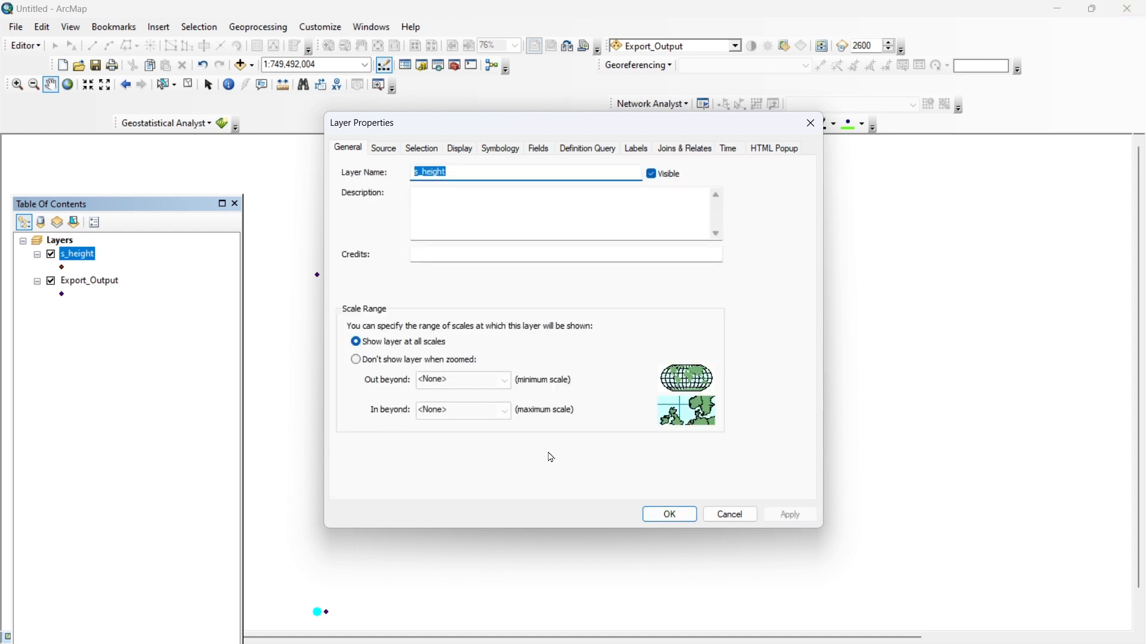
{"action": "left_click", "coordinate": [673, 513]}
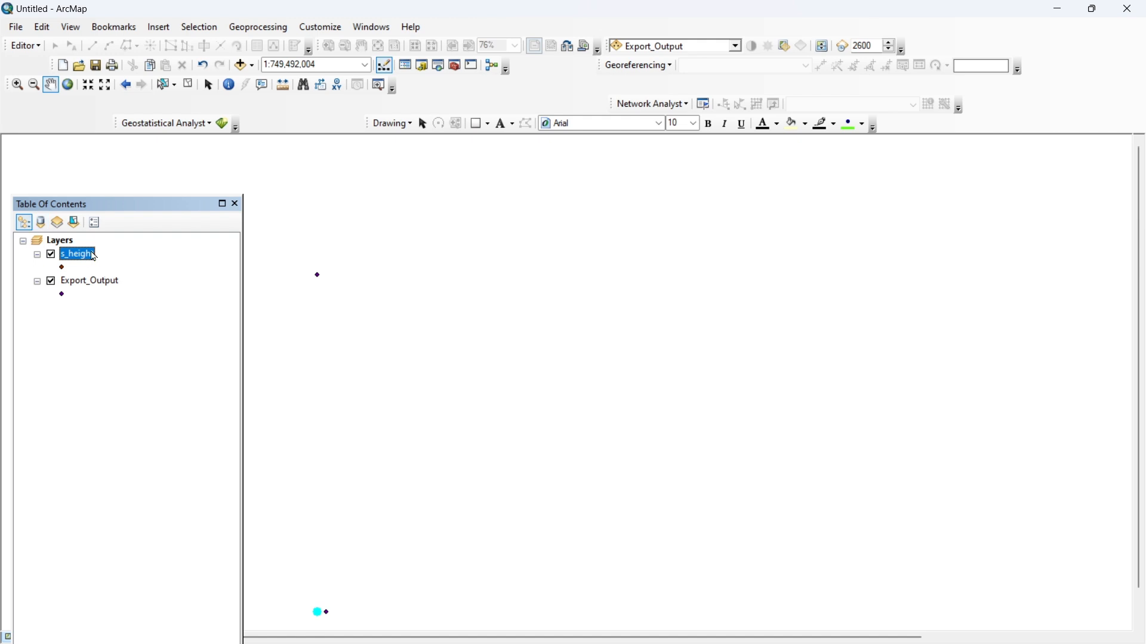
Step: Remove the Export_Output layer from the map, leaving only the s_height layer
{"action": "left_click", "coordinate": [89, 282]}
{"action": "right_click", "coordinate": [90, 282]}
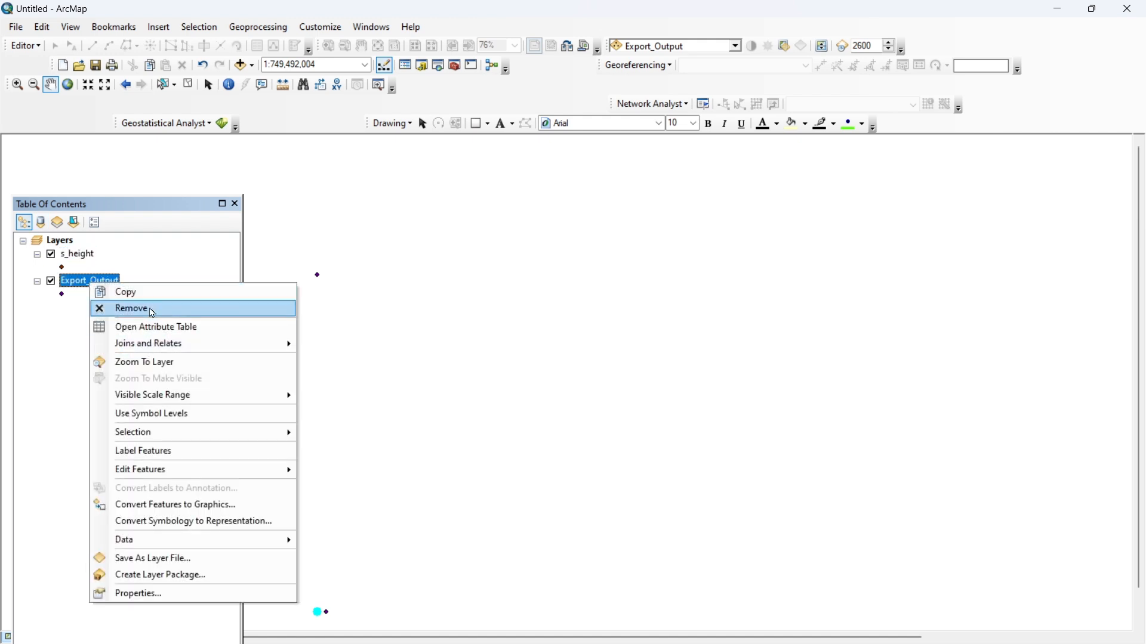
{"action": "left_click", "coordinate": [107, 319]}
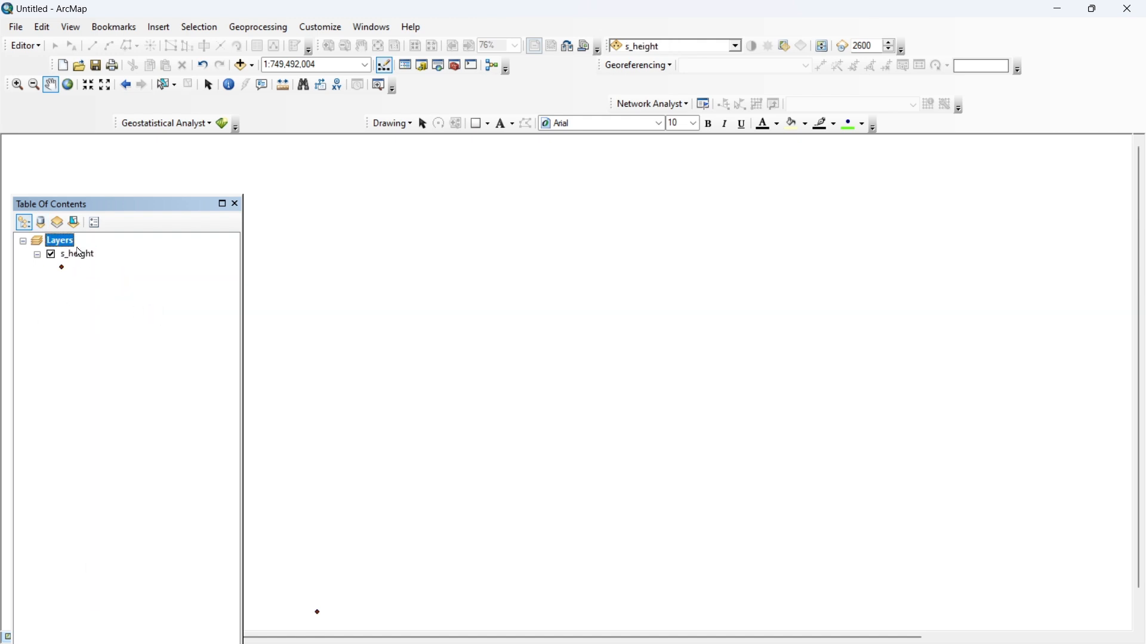
{"action": "left_click_drag", "start_coordinate": [167, 200], "coordinate": [166, 162]}
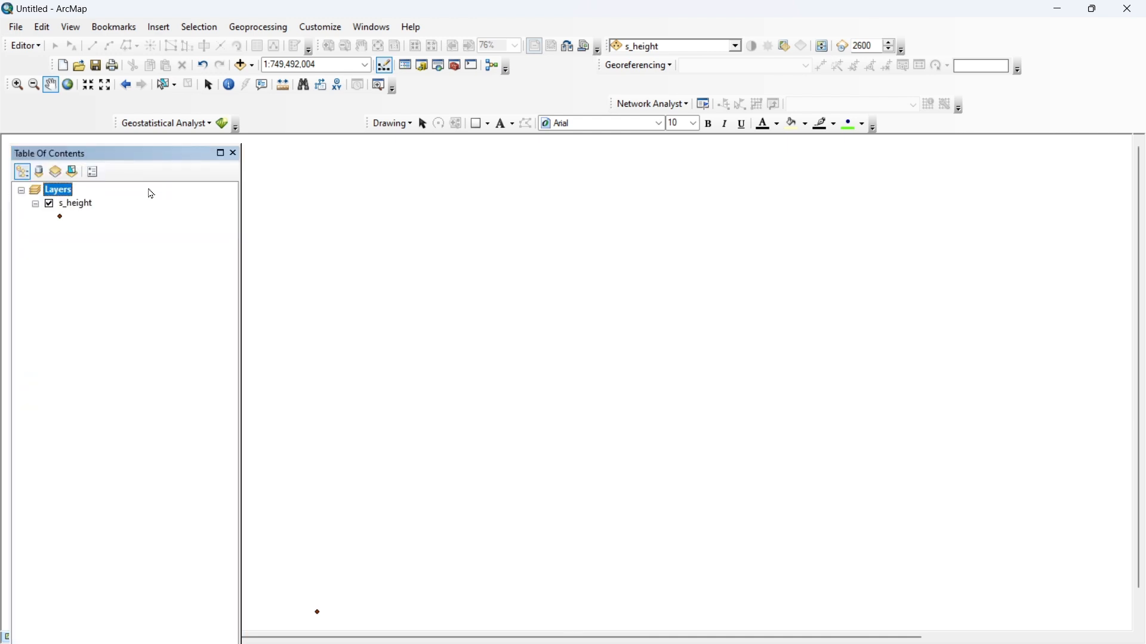
Step: Check the height and description records in the attribute table of s_height, and close the table
{"action": "right_click", "coordinate": [78, 206]}
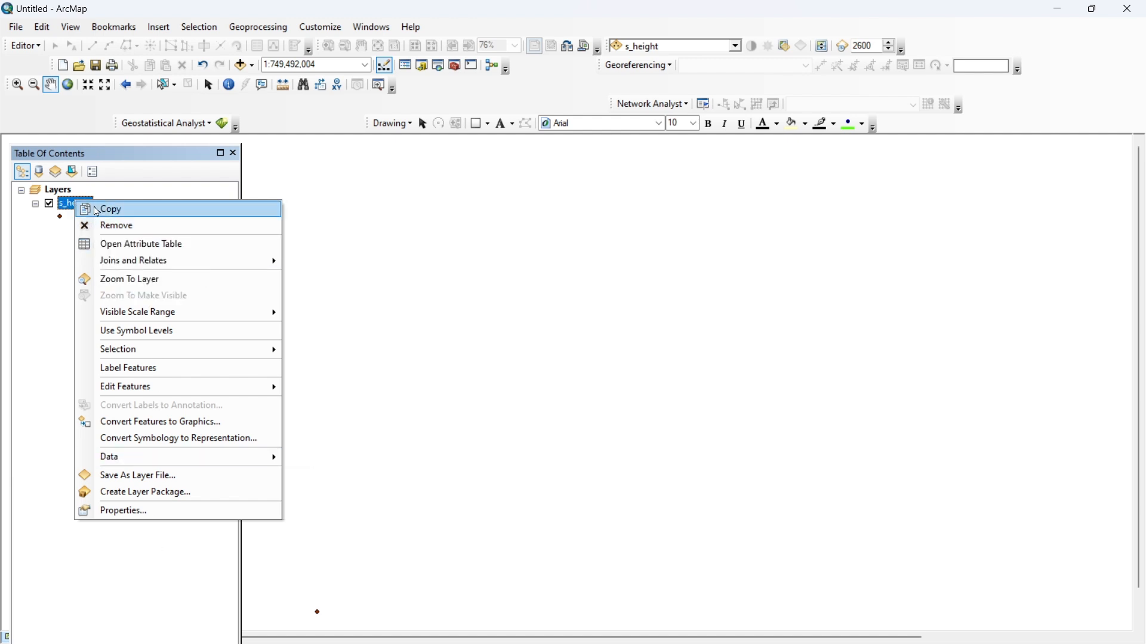
{"action": "left_click", "coordinate": [139, 243]}
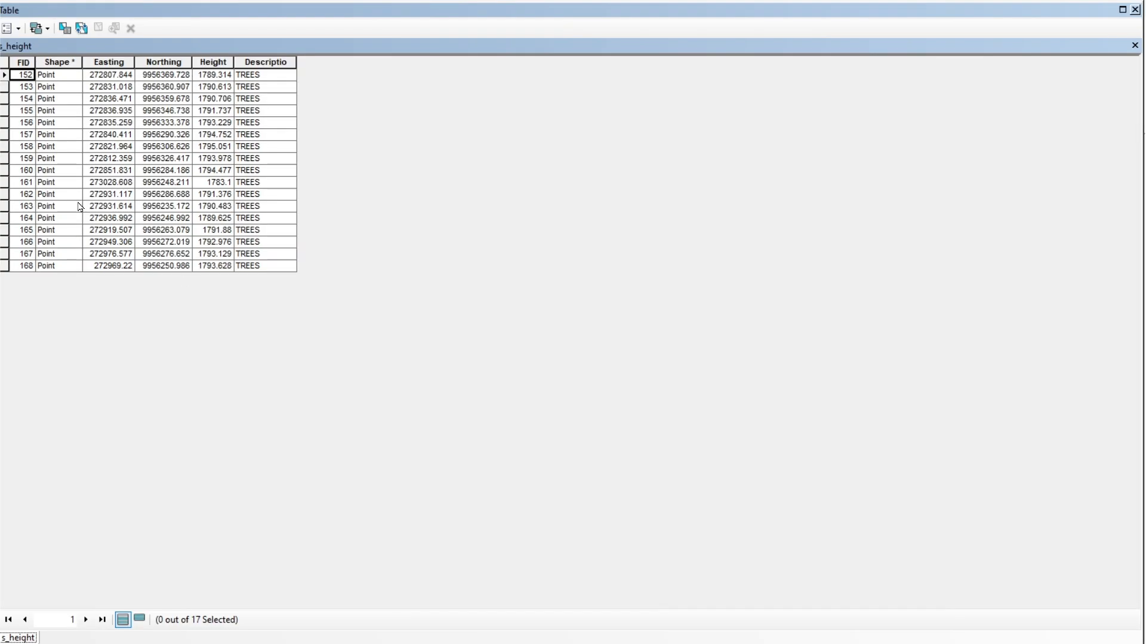
{"action": "left_click", "coordinate": [1137, 10]}
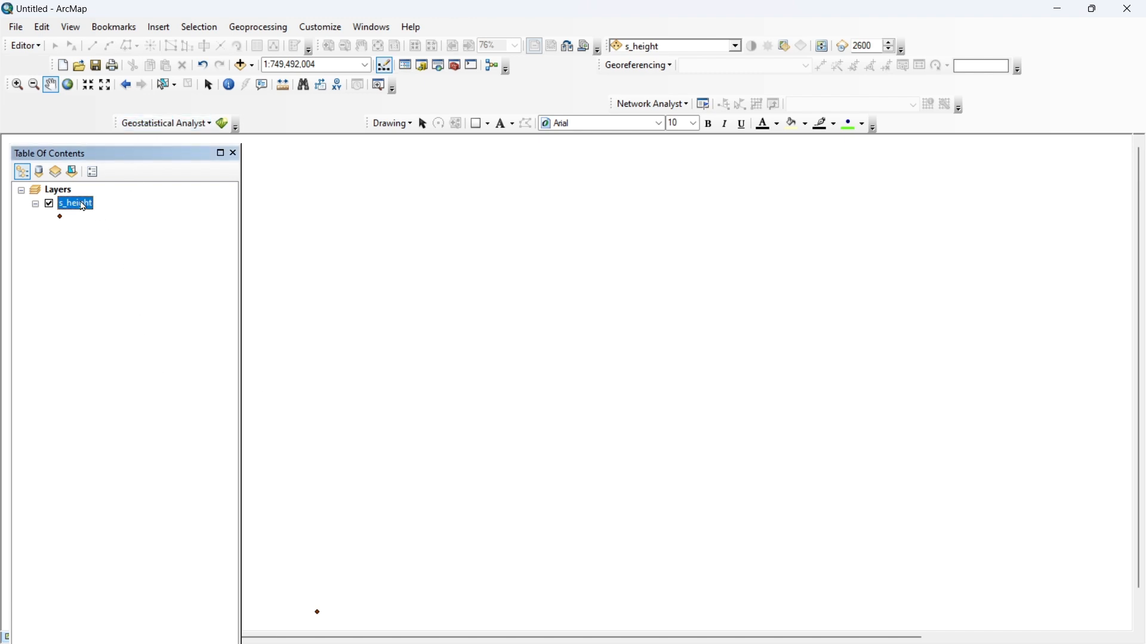
{"action": "right_click", "coordinate": [83, 206]}
{"action": "left_click", "coordinate": [158, 191]}
{"action": "left_click", "coordinate": [158, 194]}
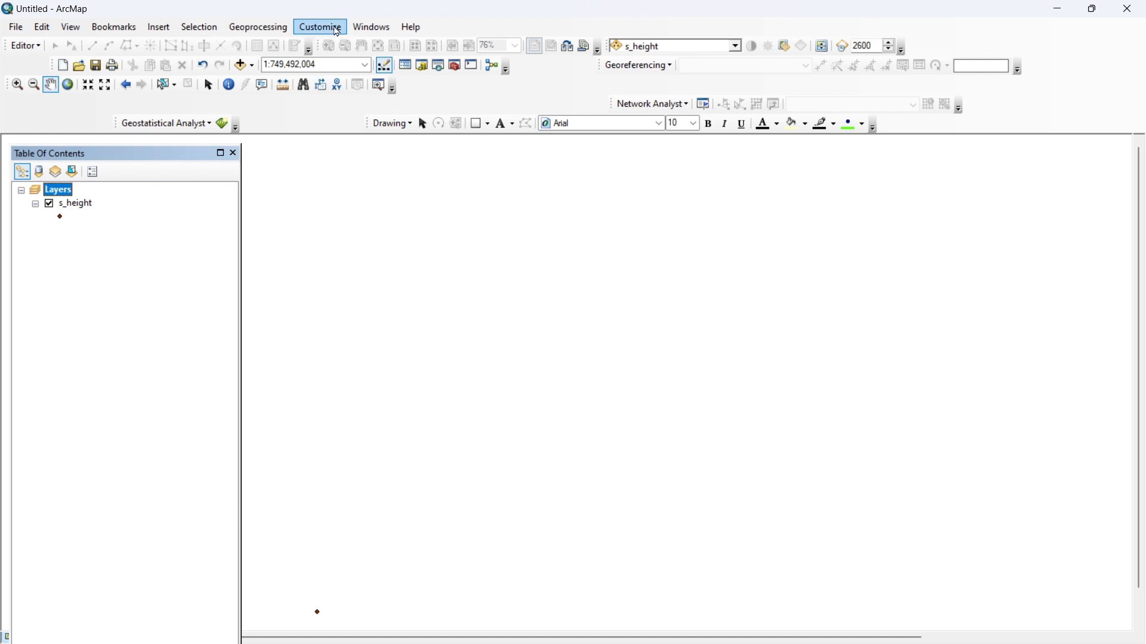
Step: Check in the extensions list whether Geostatistical Analyst is enabled, and close the list
{"action": "left_click", "coordinate": [334, 26]}
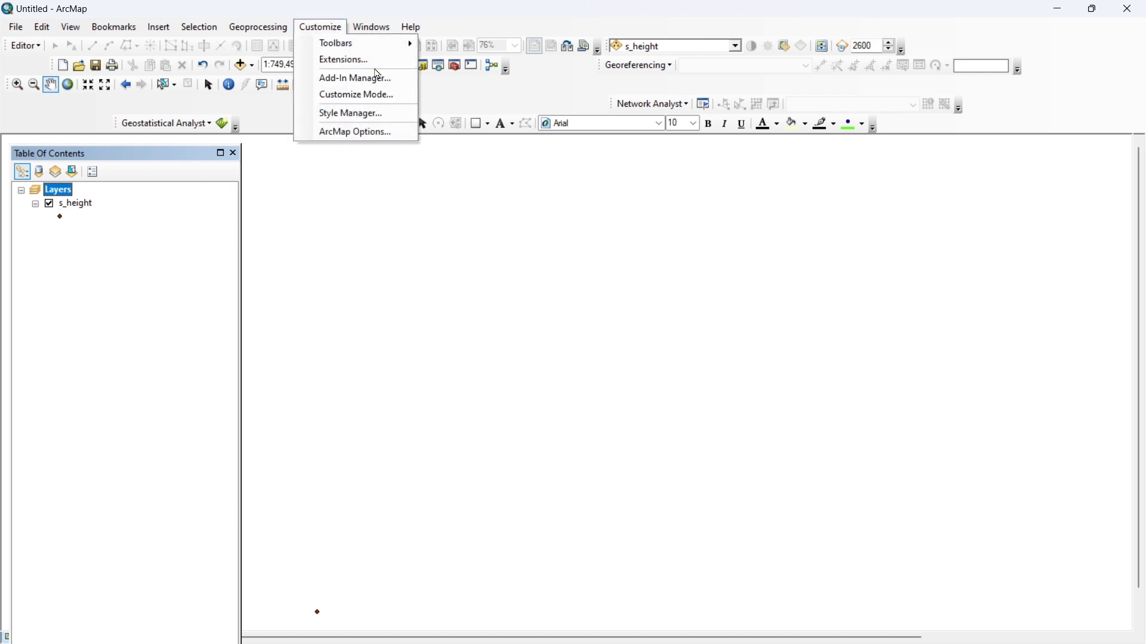
{"action": "left_click", "coordinate": [376, 63]}
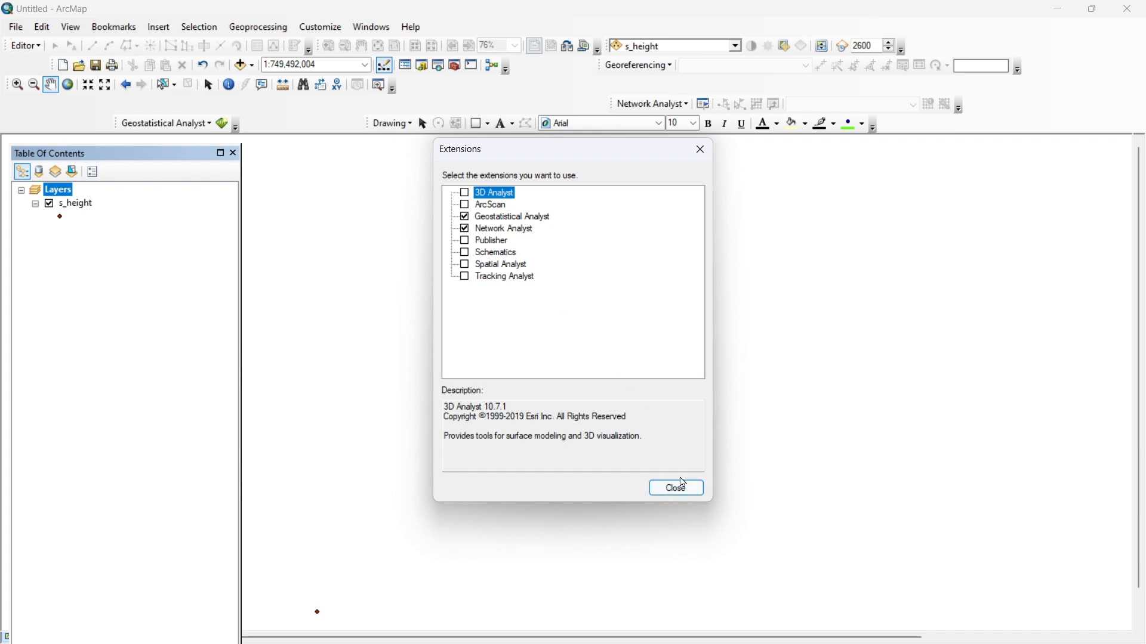
{"action": "left_click", "coordinate": [671, 491]}
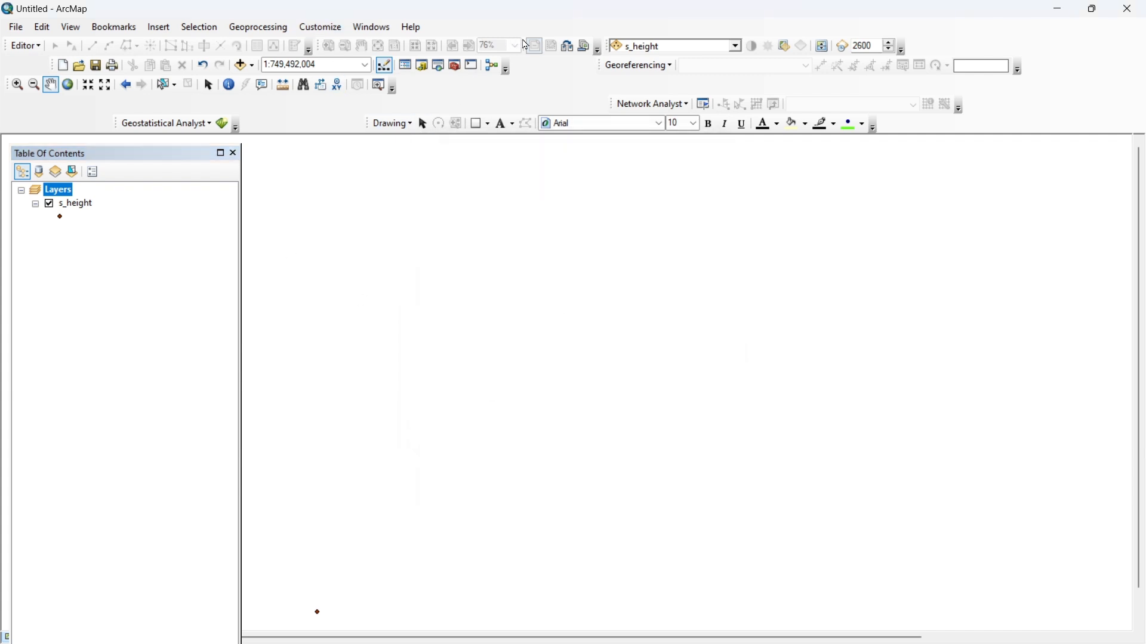
Step: Turn the Geostatistical Analyst toolbar off and back on
{"action": "right_click", "coordinate": [1010, 106]}
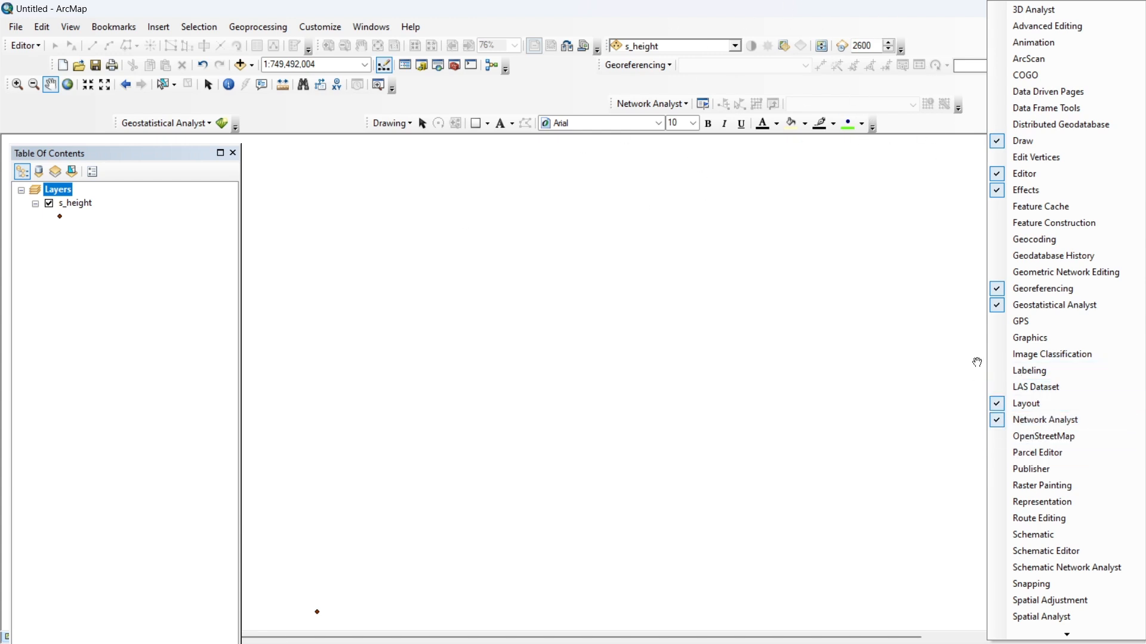
{"action": "left_click", "coordinate": [997, 313]}
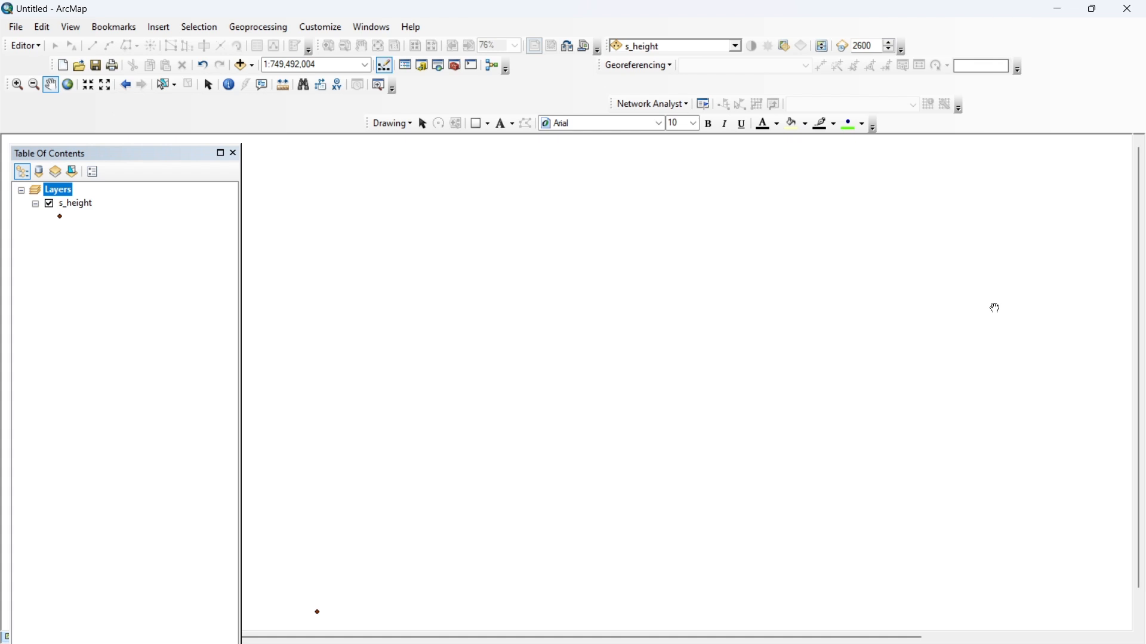
{"action": "right_click", "coordinate": [996, 133]}
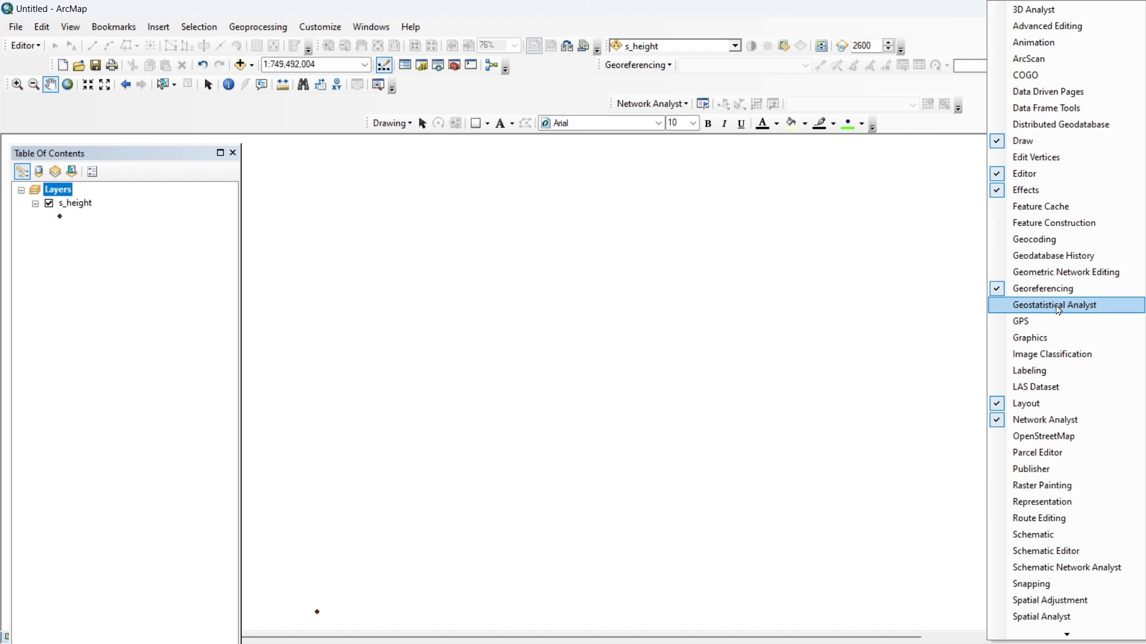
{"action": "left_click", "coordinate": [996, 311]}
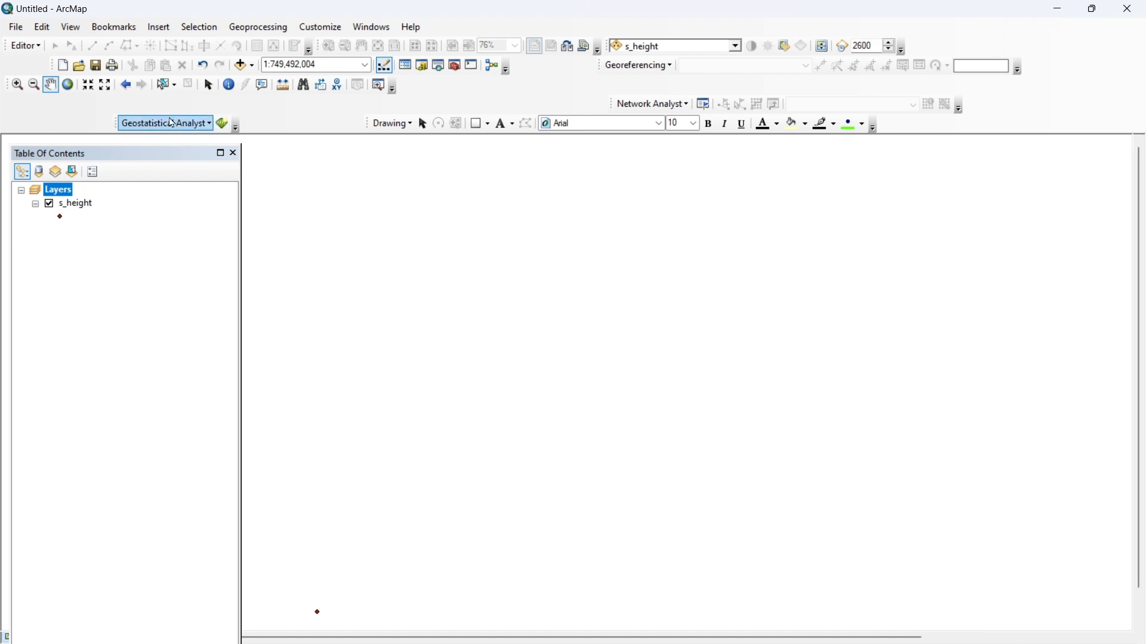
Step: Set up a Kriging / CoKriging interpolation of the s_height layer's Height field, with Ordinary kriging and a Prediction surface
{"action": "left_click", "coordinate": [223, 124]}
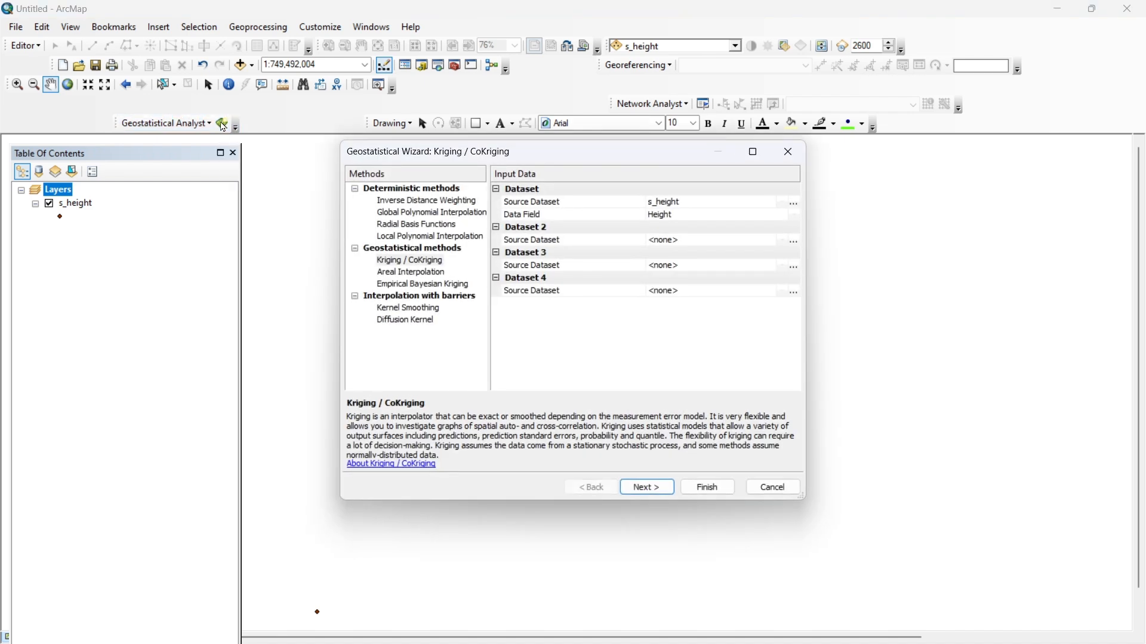
{"action": "left_click", "coordinate": [421, 265]}
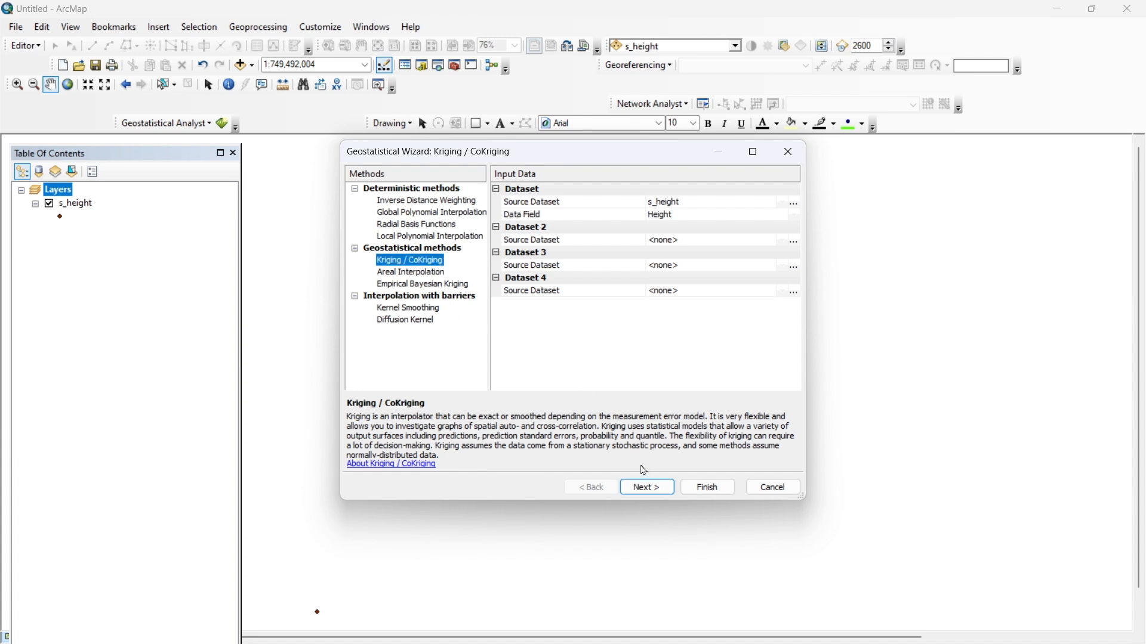
{"action": "left_click", "coordinate": [656, 486]}
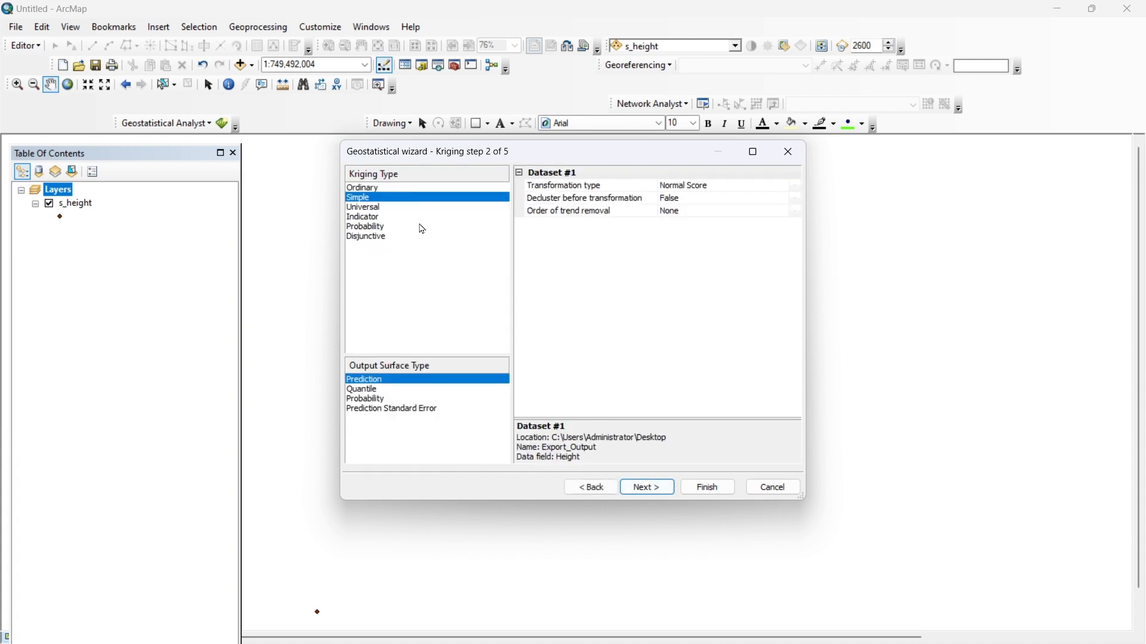
{"action": "left_click", "coordinate": [411, 188]}
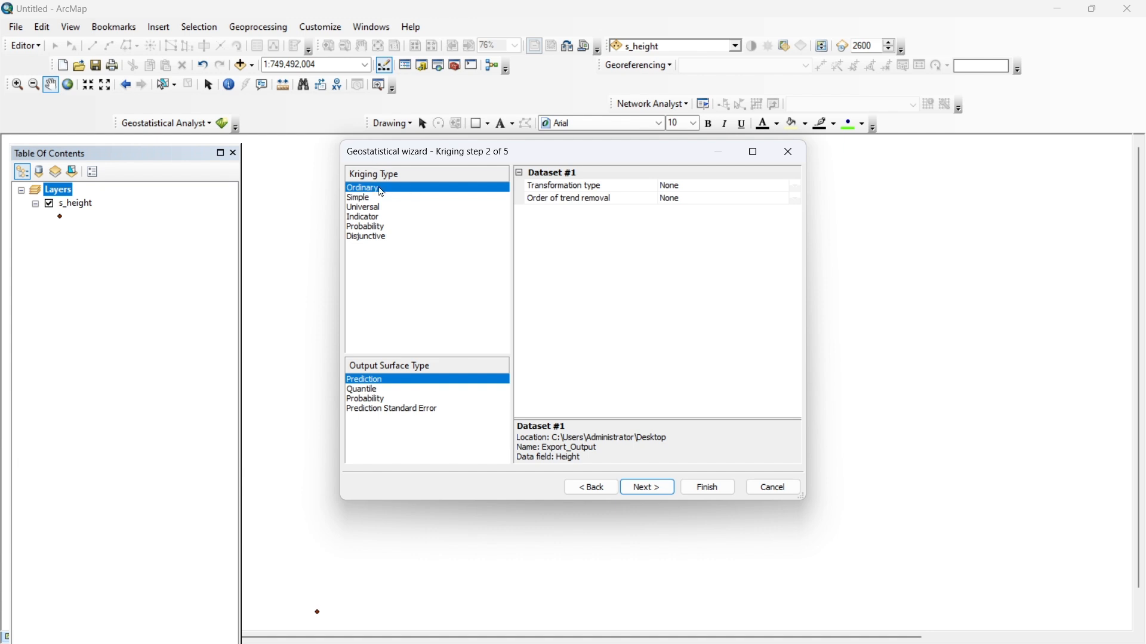
{"action": "left_click", "coordinate": [641, 490]}
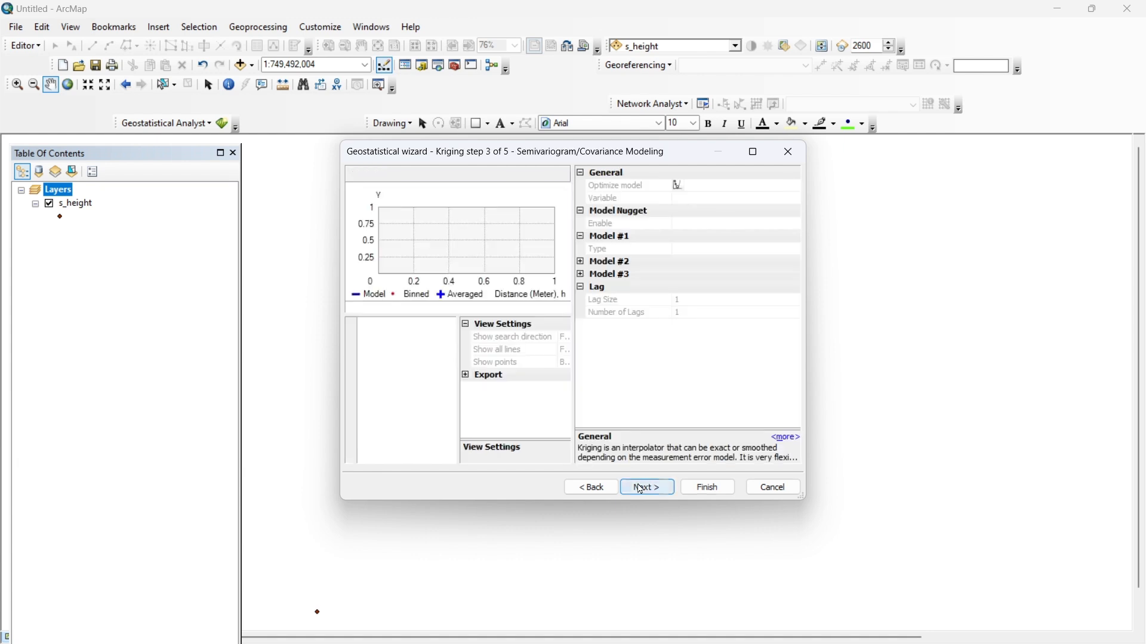
Step: Accept the default semivariogram and search neighborhood, finish the Geostatistical Wizard, and confirm the method report to add the kriging surface
{"action": "left_click", "coordinate": [644, 489]}
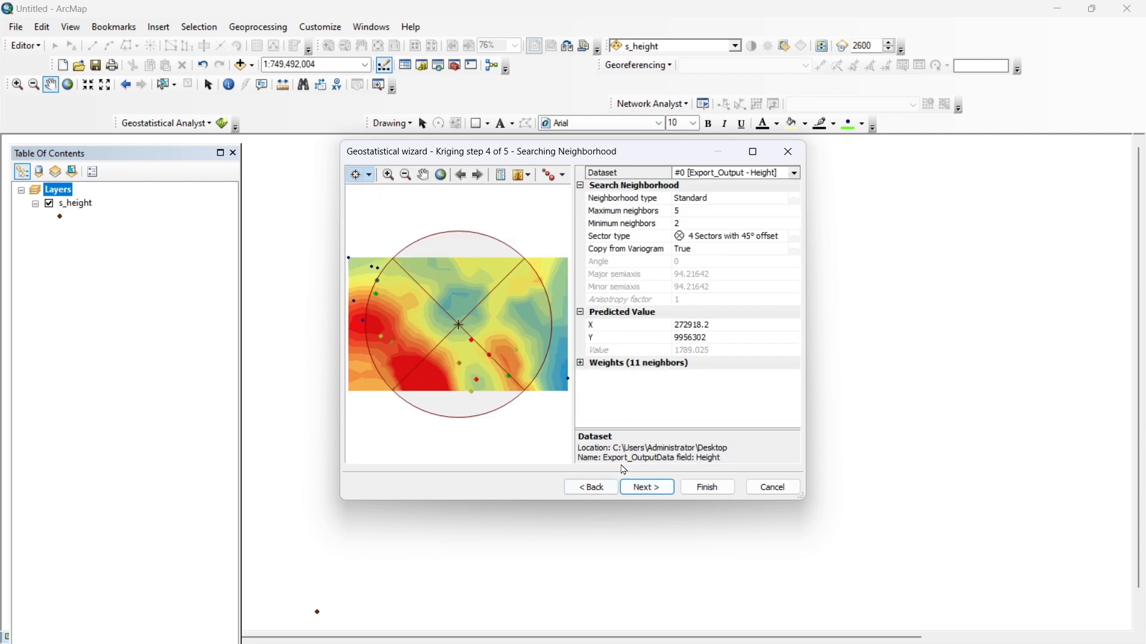
{"action": "left_click", "coordinate": [641, 489]}
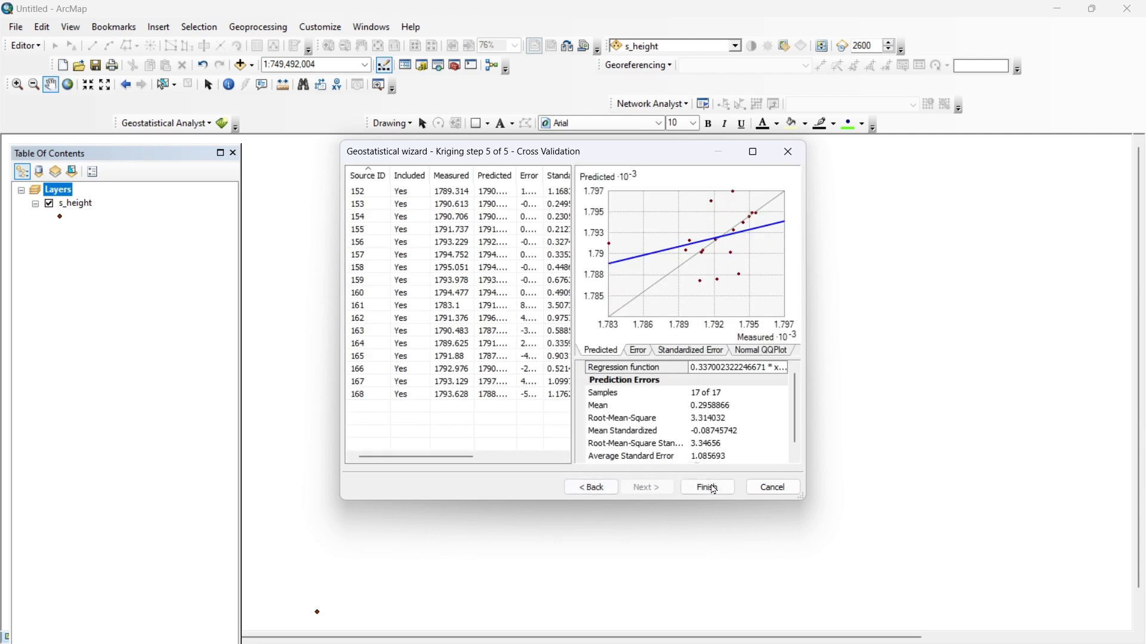
{"action": "left_click", "coordinate": [712, 488]}
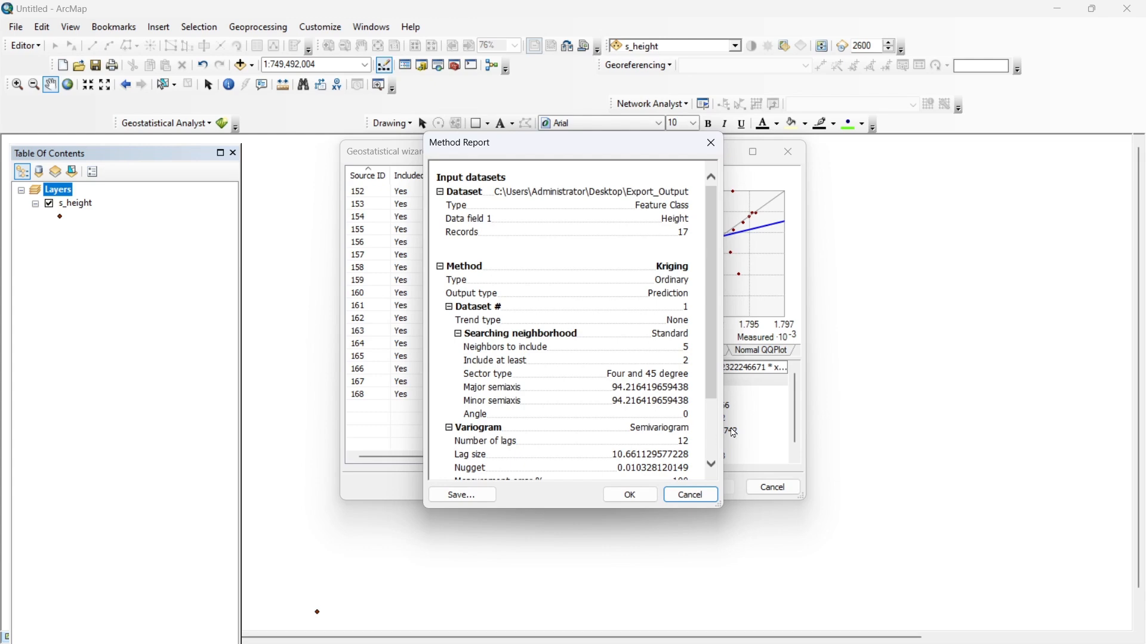
{"action": "left_click_drag", "start_coordinate": [634, 142], "coordinate": [514, 150]}
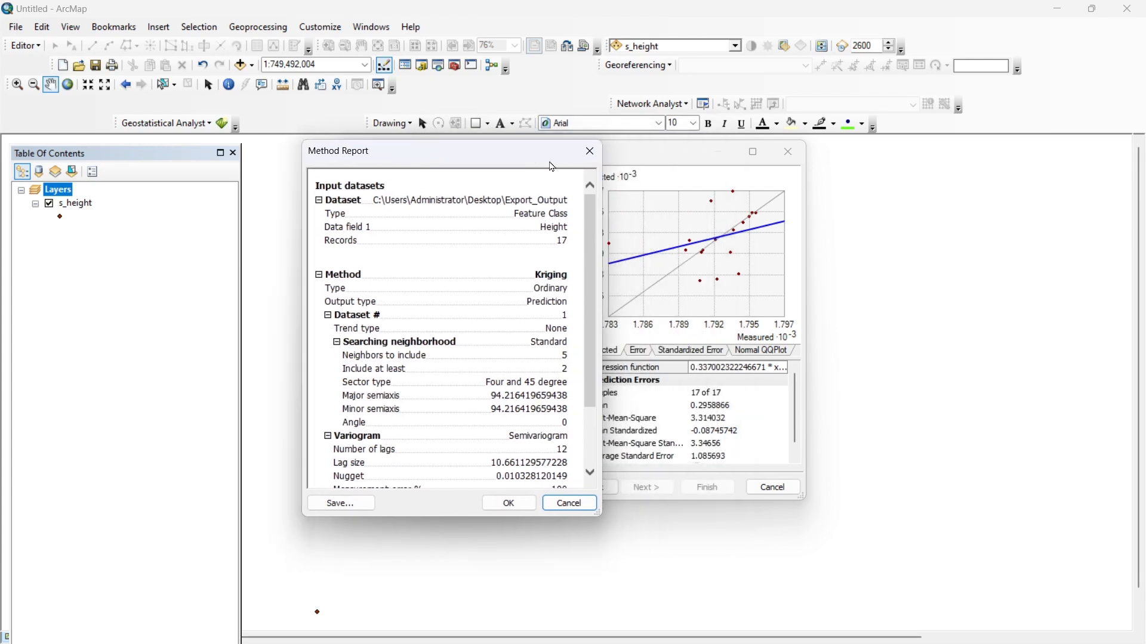
{"action": "left_click_drag", "start_coordinate": [551, 160], "coordinate": [484, 160]}
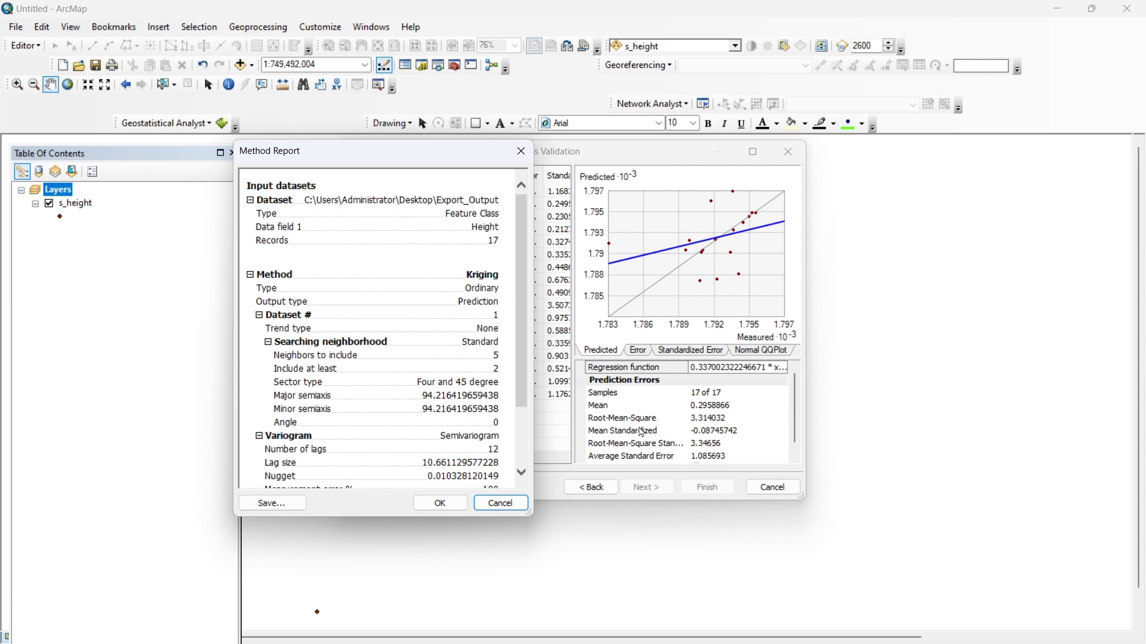
{"action": "left_click", "coordinate": [441, 503]}
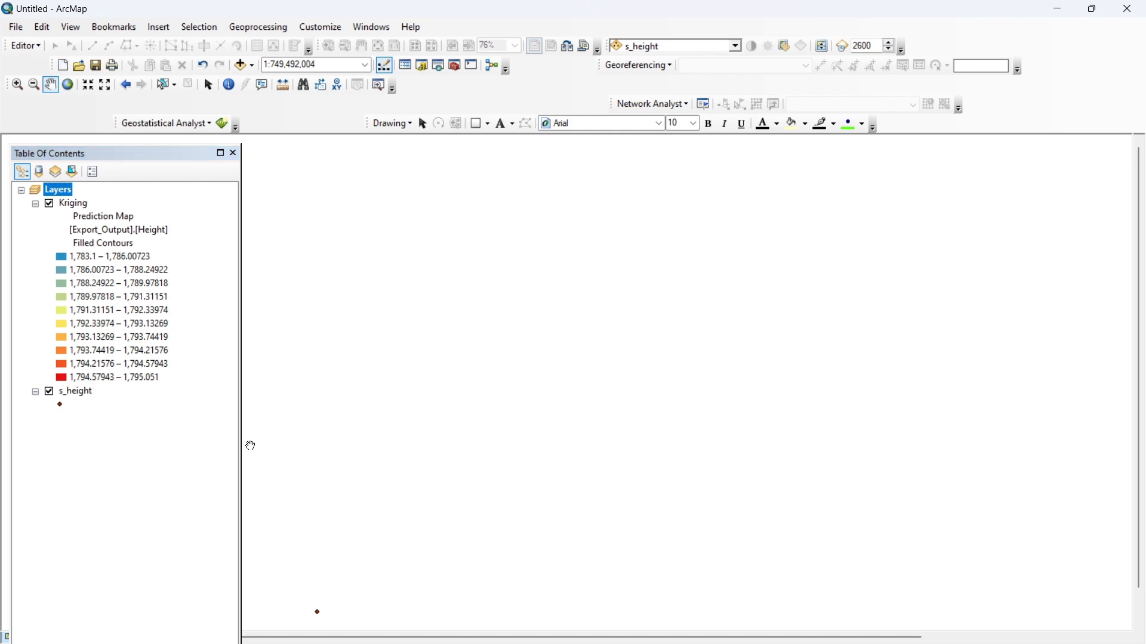
Step: Zoom to the Kriging layer and place the s_height points above it in the drawing order
{"action": "right_click", "coordinate": [72, 207]}
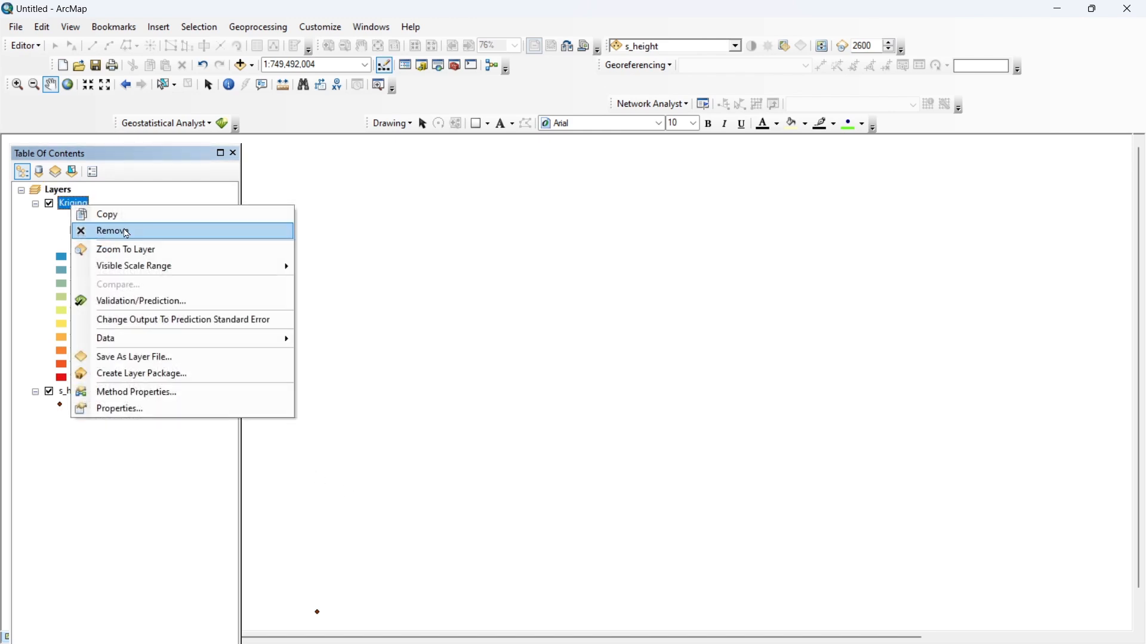
{"action": "left_click", "coordinate": [173, 250]}
{"action": "left_click_drag", "start_coordinate": [503, 315], "coordinate": [606, 317]}
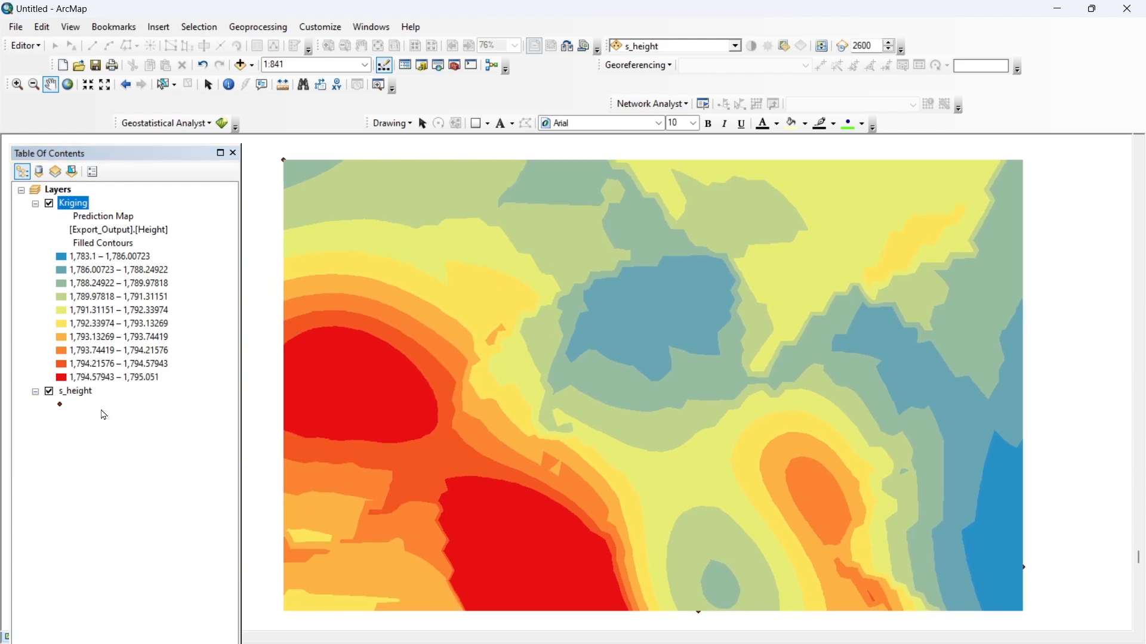
{"action": "left_click_drag", "start_coordinate": [86, 398], "coordinate": [114, 201]}
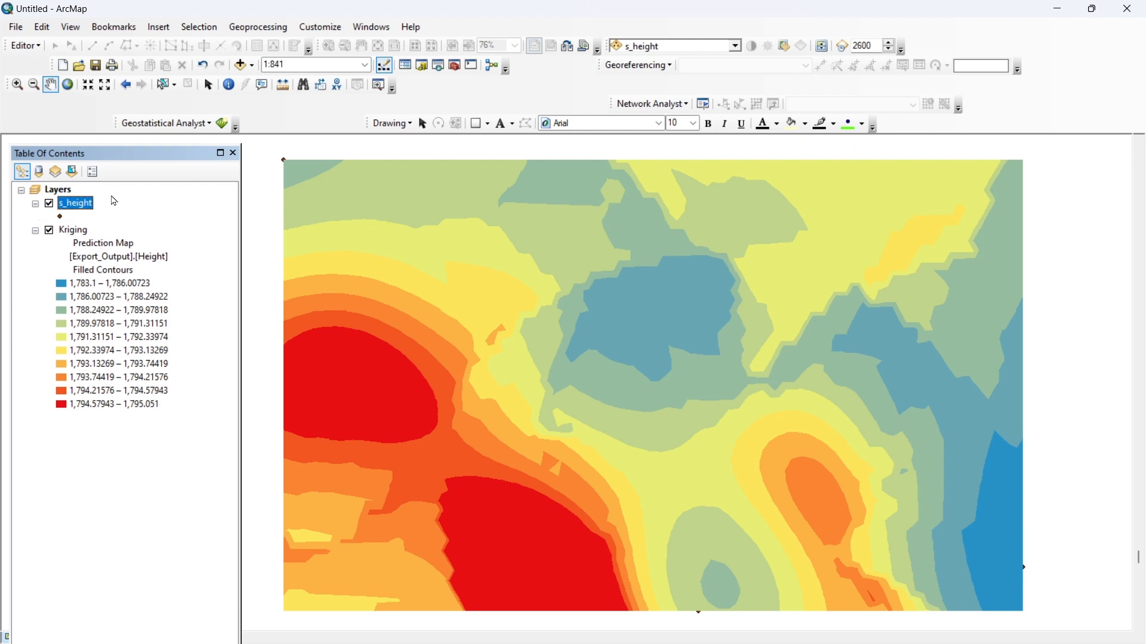
{"action": "left_click", "coordinate": [67, 219]}
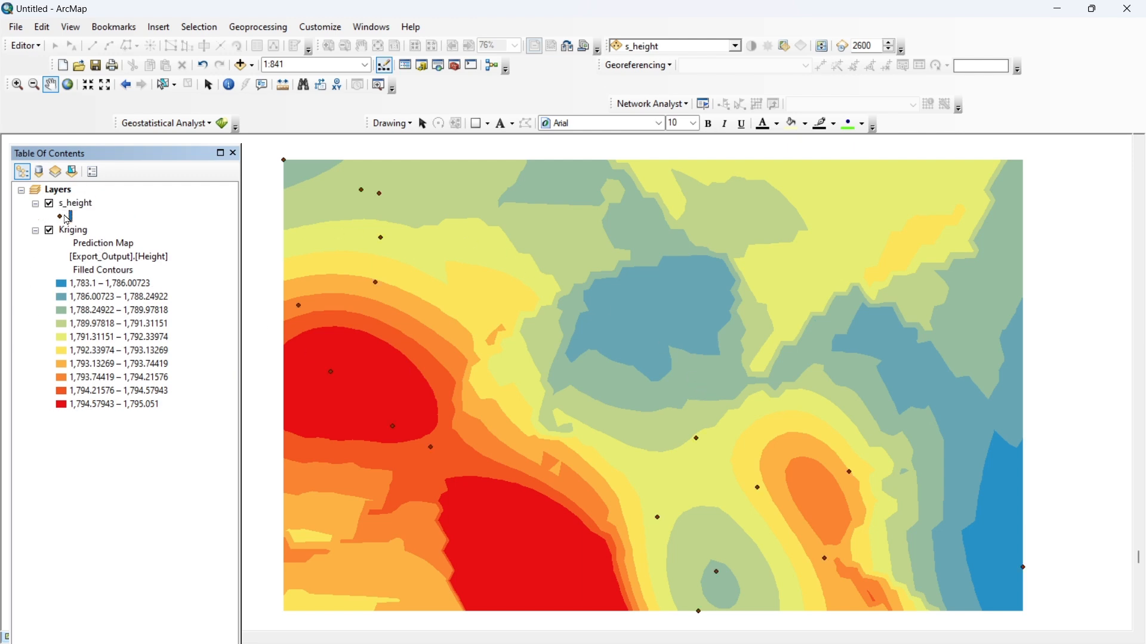
Step: Change the s_height point symbol to the green Circle 3 marker
{"action": "left_click", "coordinate": [63, 219]}
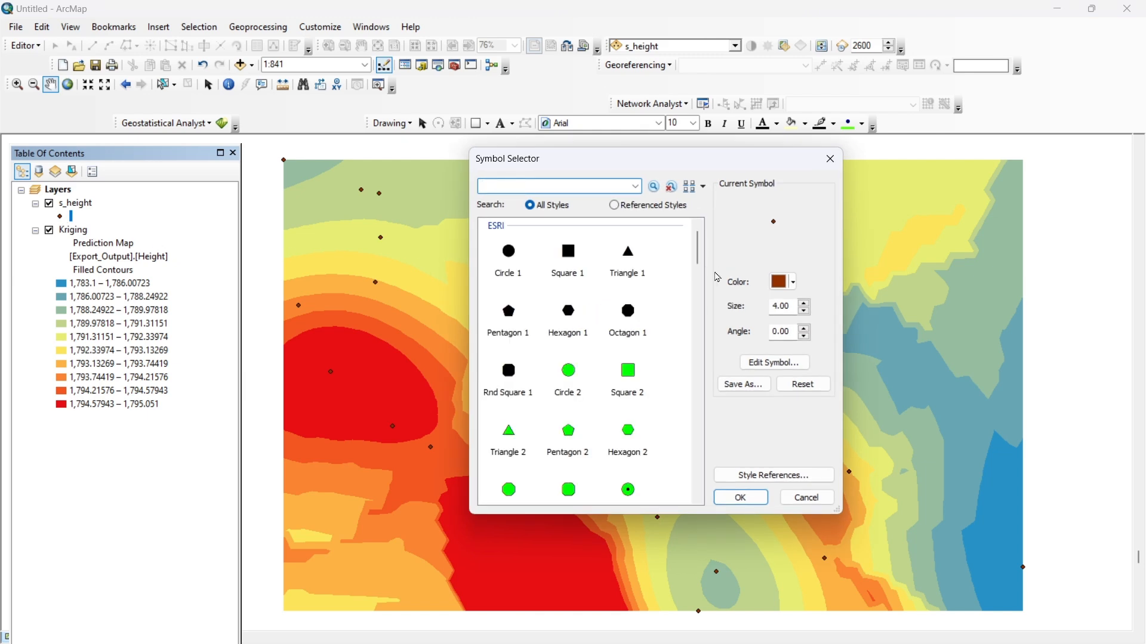
{"action": "left_click", "coordinate": [628, 490]}
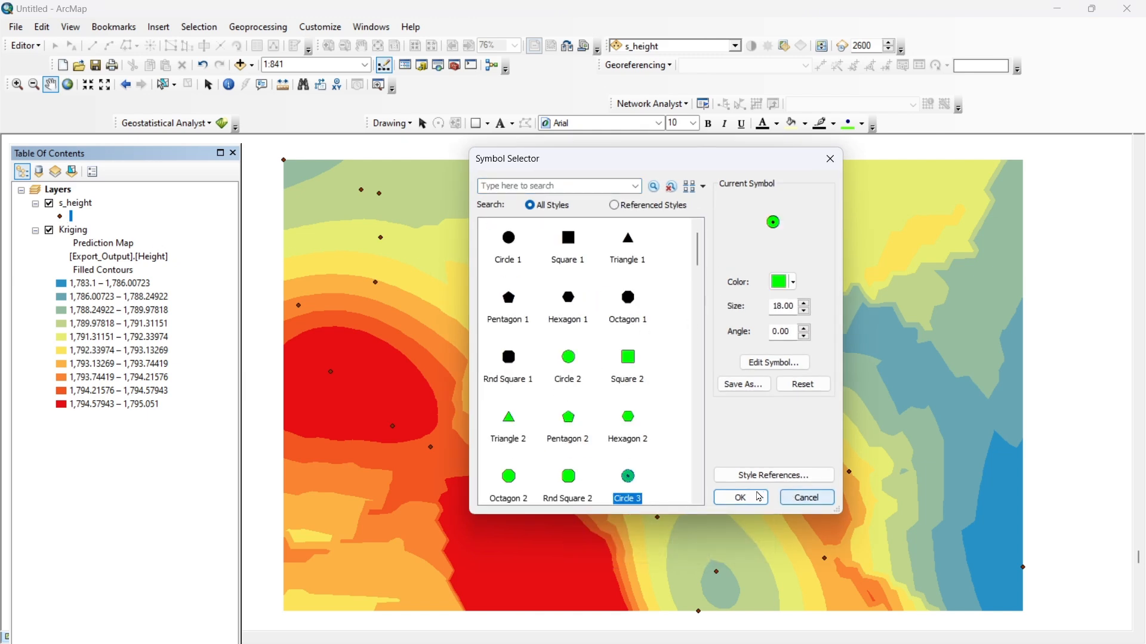
{"action": "left_click", "coordinate": [720, 500]}
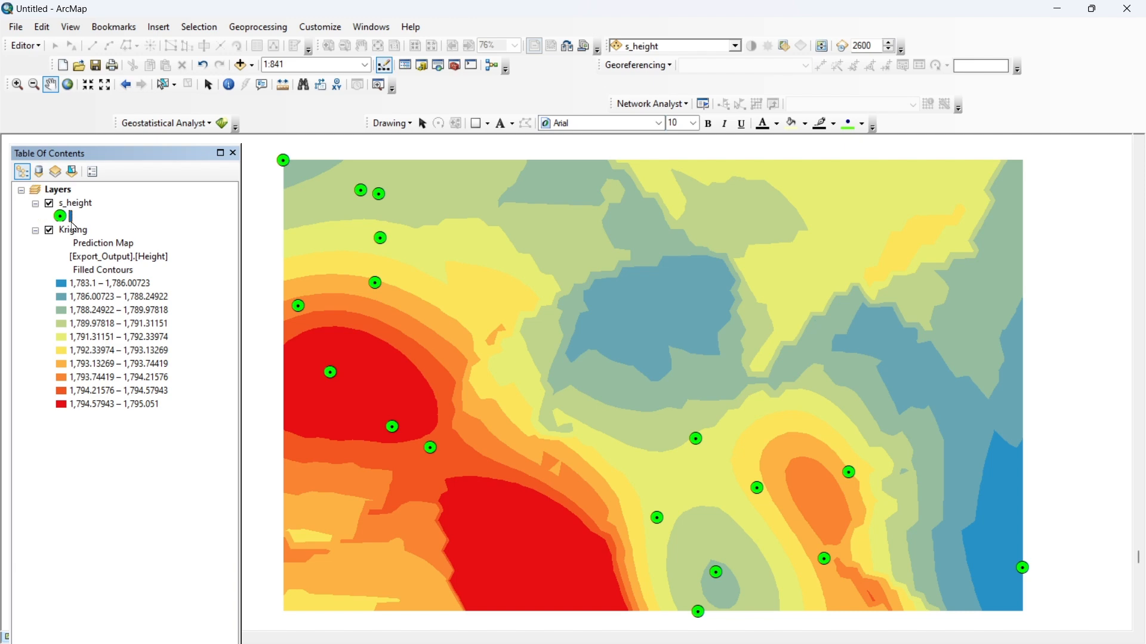
Step: Export all s_height features to the Desktop as height2.shp, using the layer's source coordinate system, and add the result to the map
{"action": "right_click", "coordinate": [84, 208]}
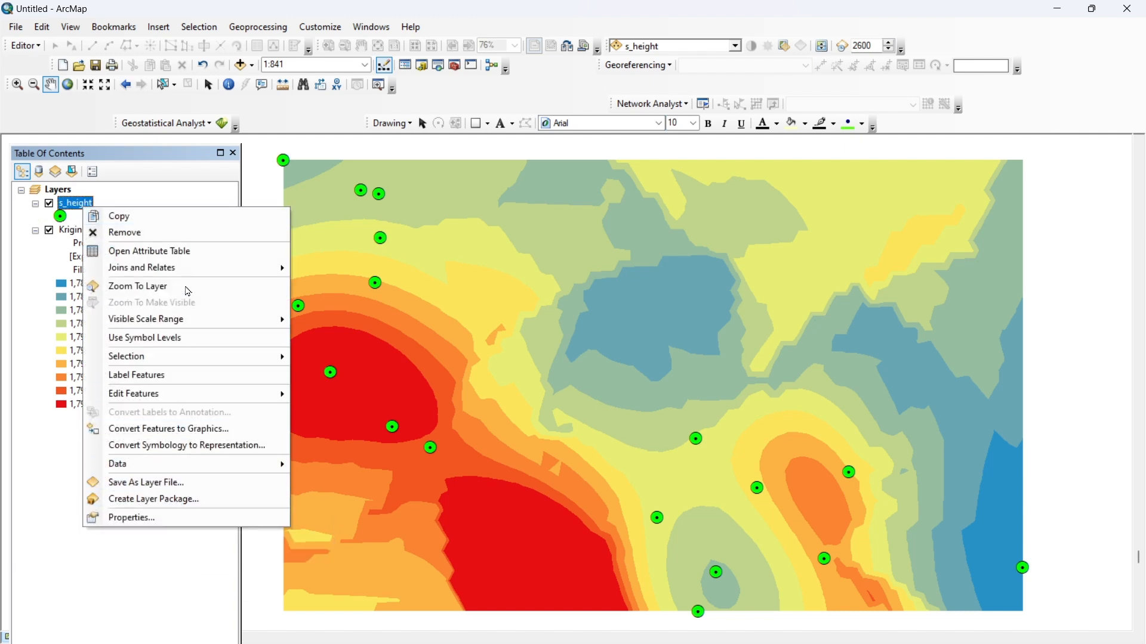
{"action": "mouse_move", "coordinate": [192, 465]}
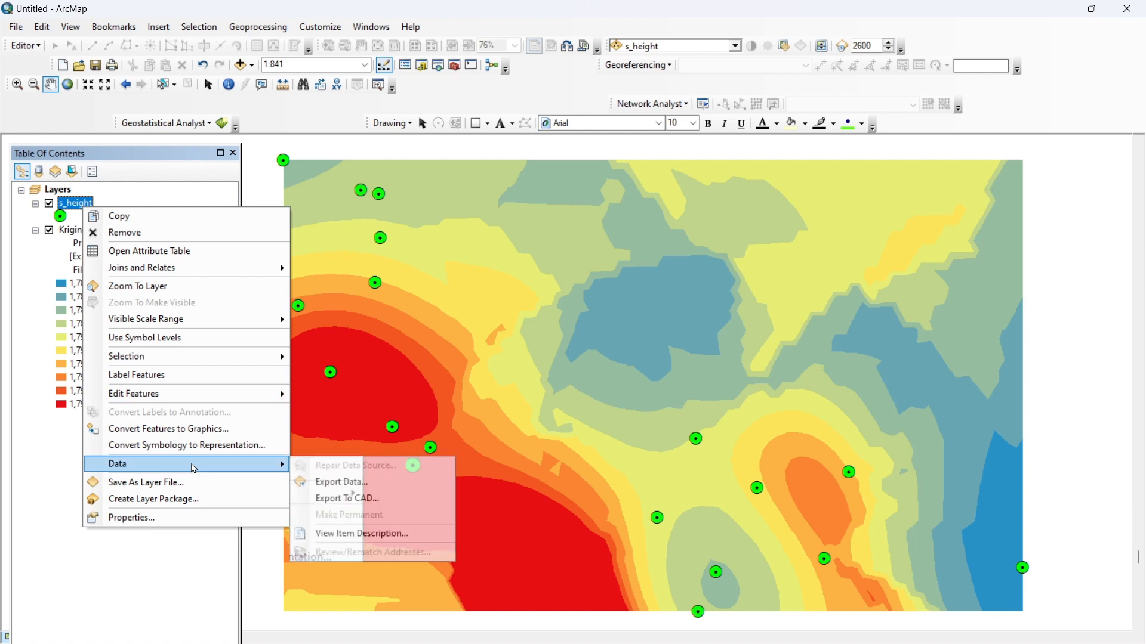
{"action": "left_click", "coordinate": [398, 484]}
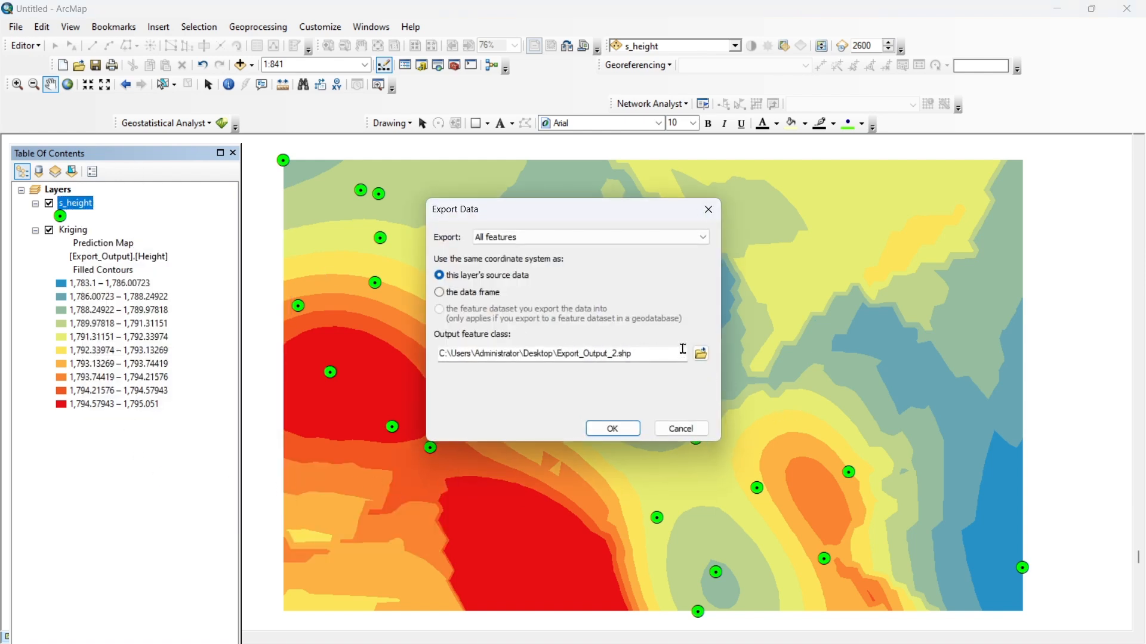
{"action": "left_click", "coordinate": [614, 354]}
{"action": "key", "text": "BackSpace"}
{"action": "key", "text": "BackSpace"}
{"action": "key", "text": "BackSpace"}
{"action": "key", "text": "BackSpace"}
{"action": "key", "text": "BackSpace"}
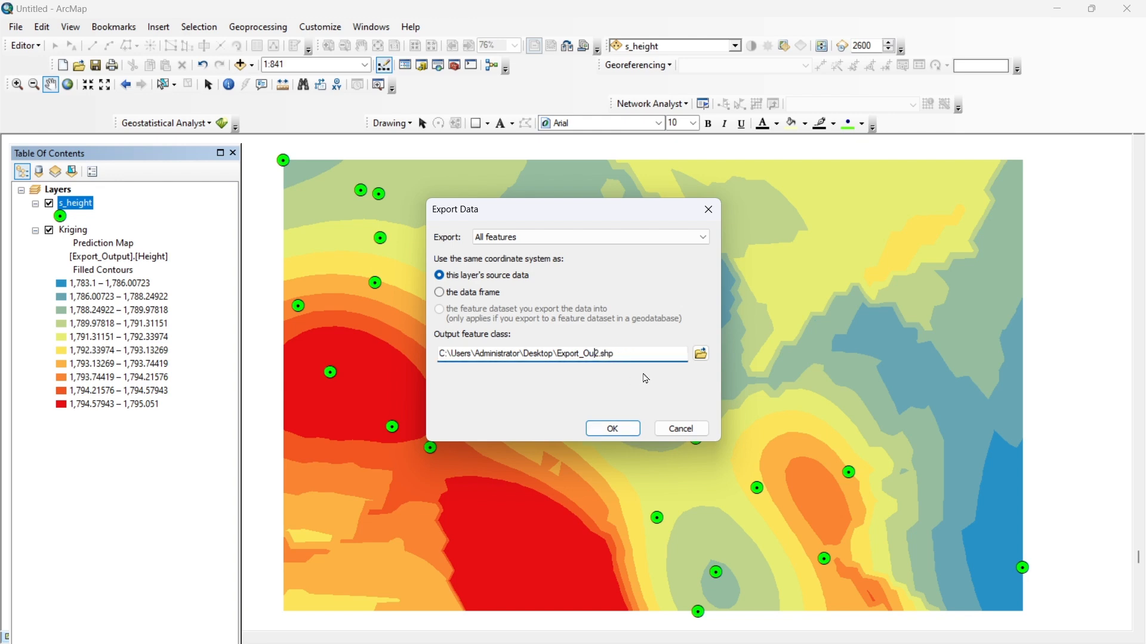
{"action": "key", "text": "BackSpace"}
{"action": "key", "text": "BackSpace"}
{"action": "key", "text": "BackSpace"}
{"action": "key", "text": "BackSpace"}
{"action": "key", "text": "BackSpace"}
{"action": "key", "text": "BackSpace"}
{"action": "key", "text": "BackSpace"}
{"action": "key", "text": "BackSpace"}
{"action": "key", "text": "BackSpace"}
{"action": "type", "text": "heigh"}
{"action": "key", "text": "BackSpace"}
{"action": "type", "text": "ht"}
{"action": "left_click_drag", "start_coordinate": [555, 354], "coordinate": [528, 353]}
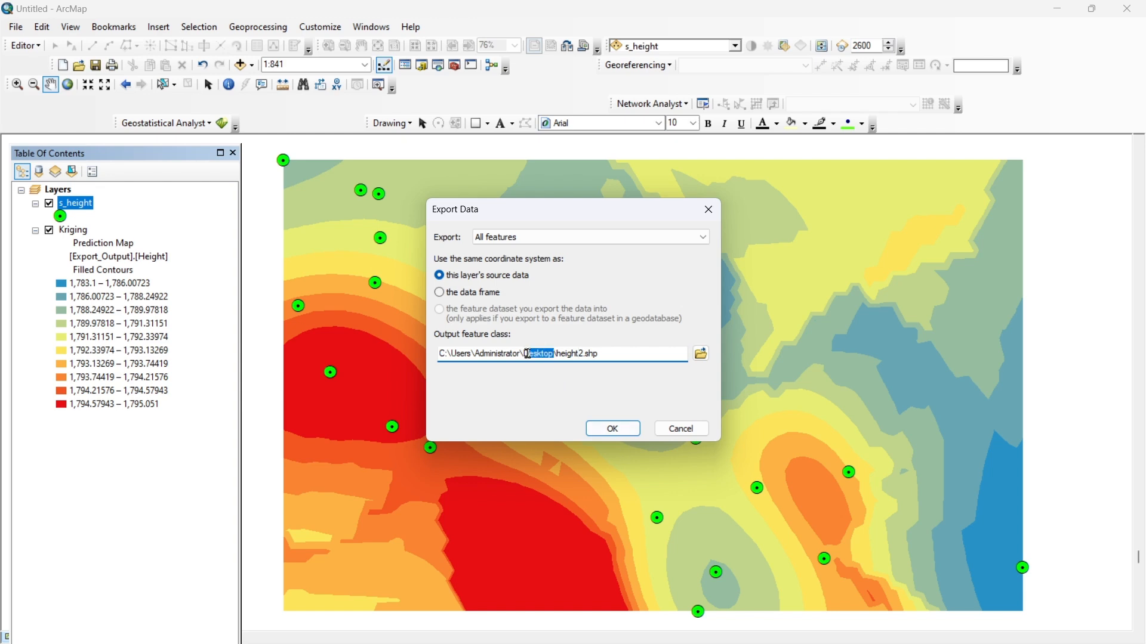
{"action": "left_click", "coordinate": [613, 429]}
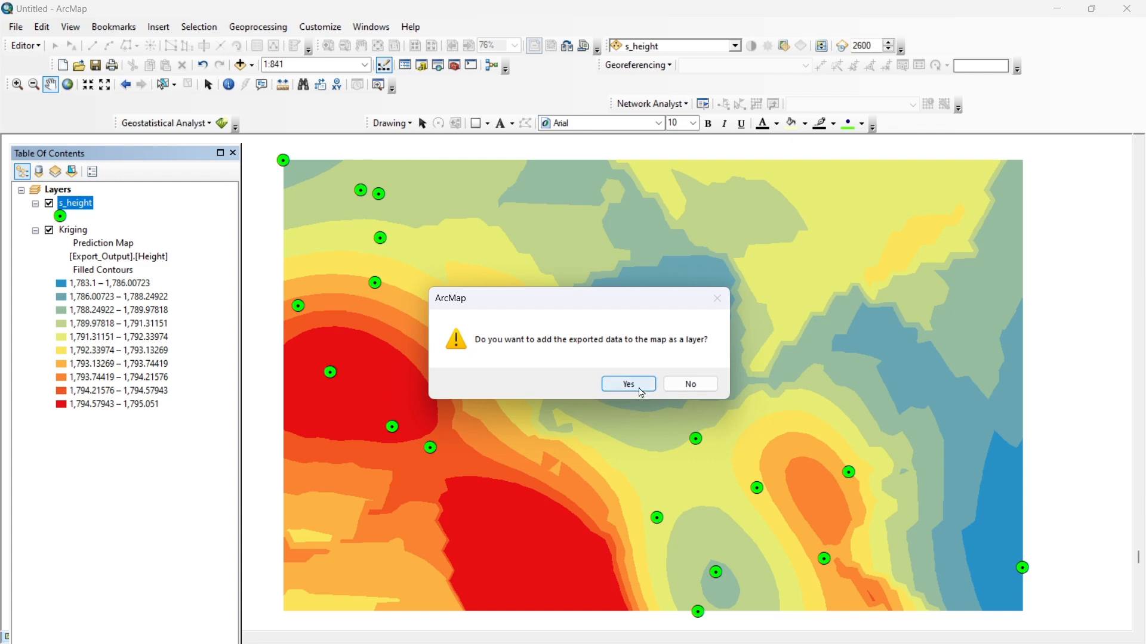
{"action": "left_click", "coordinate": [642, 394]}
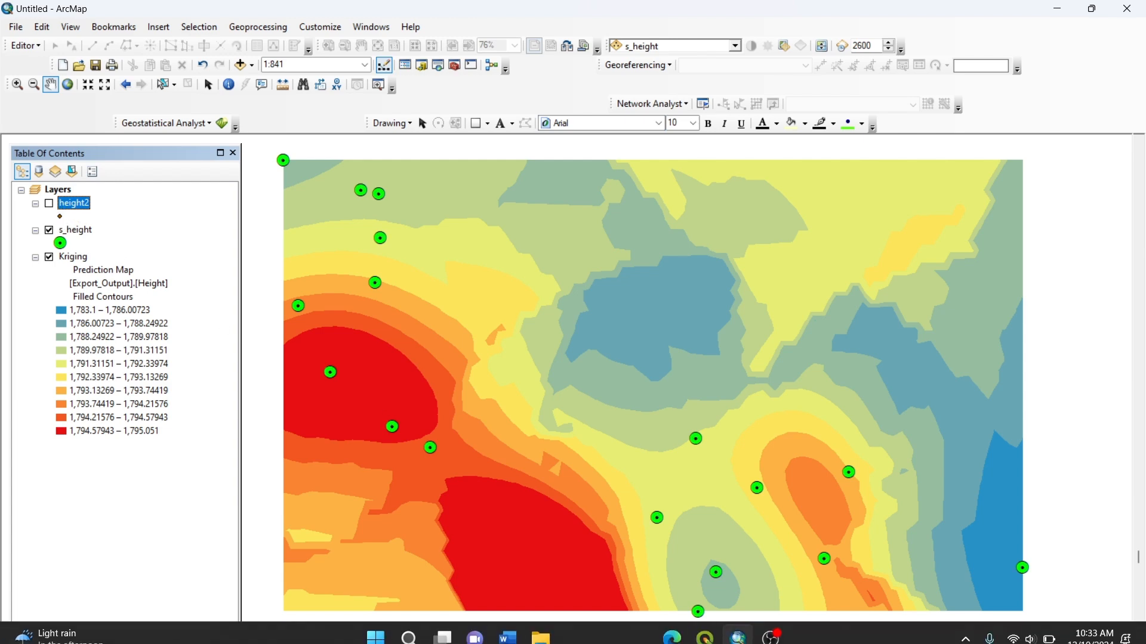
Step: Switch to QGIS and choose height2.shp from the Desktop as the source of a new vector layer
{"action": "left_click", "coordinate": [704, 629]}
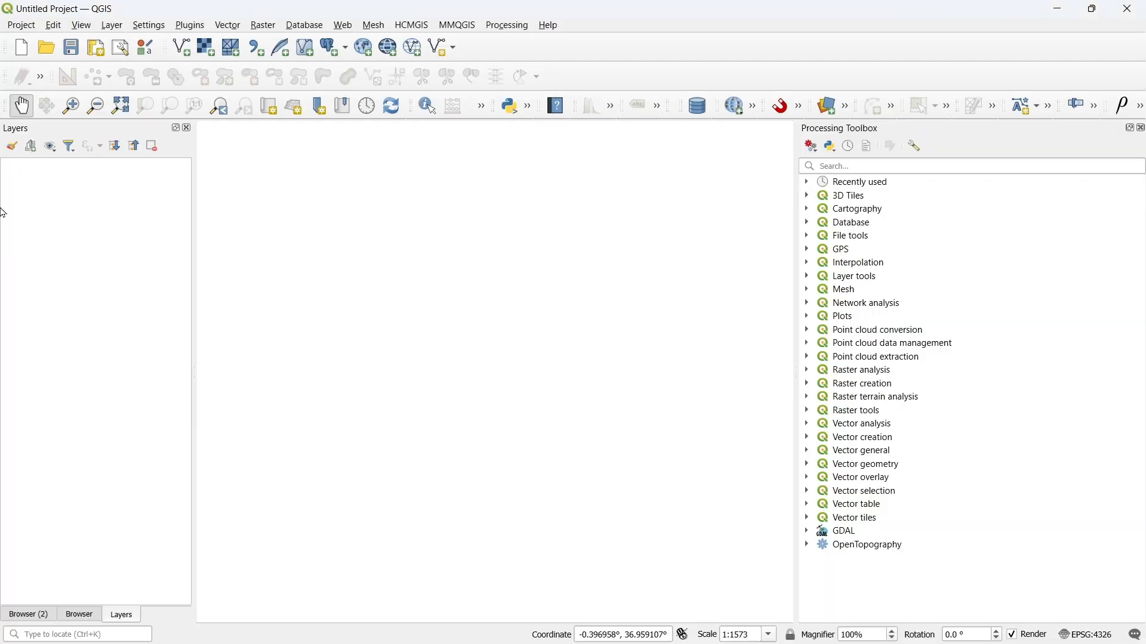
{"action": "left_click", "coordinate": [112, 25]}
{"action": "mouse_move", "coordinate": [171, 77]}
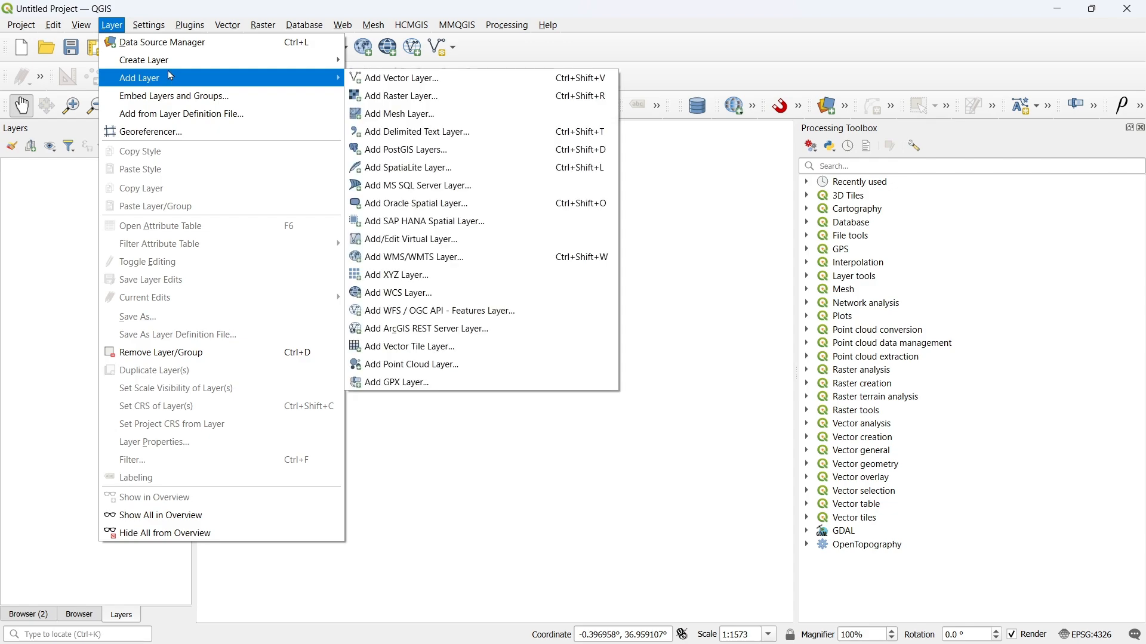
{"action": "left_click", "coordinate": [398, 78]}
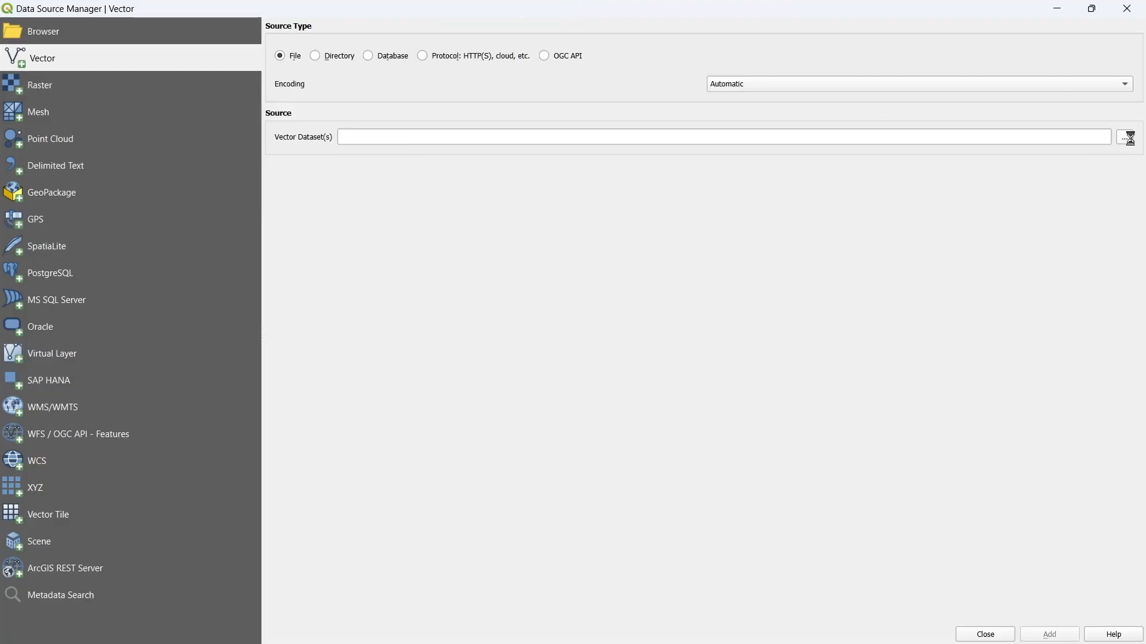
{"action": "left_click", "coordinate": [1124, 137]}
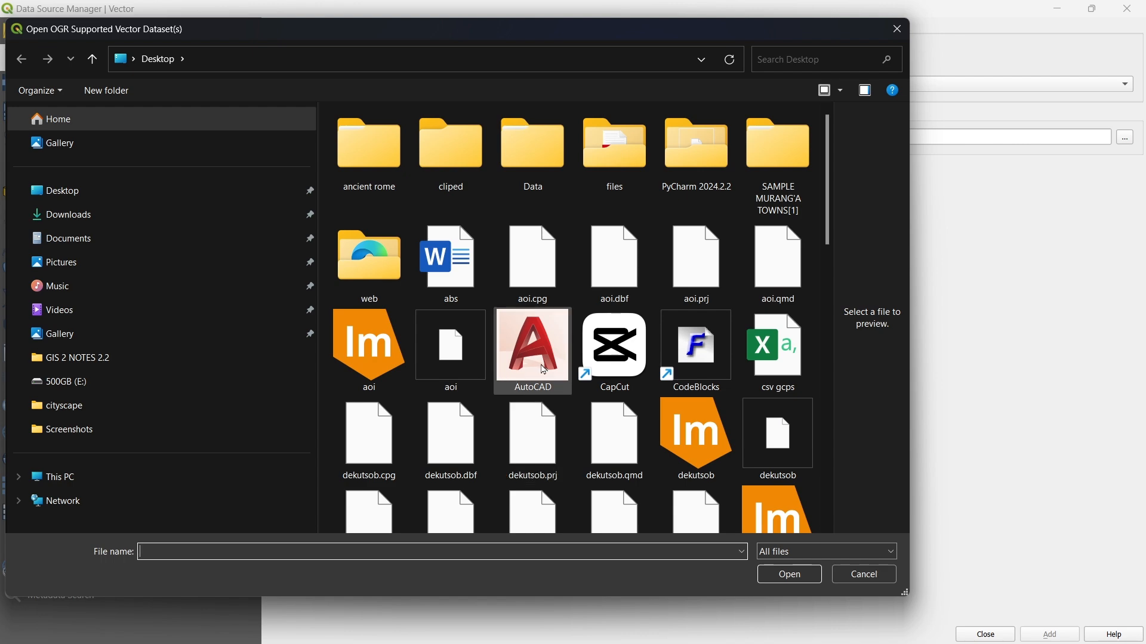
{"action": "scroll", "coordinate": [548, 388], "scroll_direction": "down", "scroll_amount": 10}
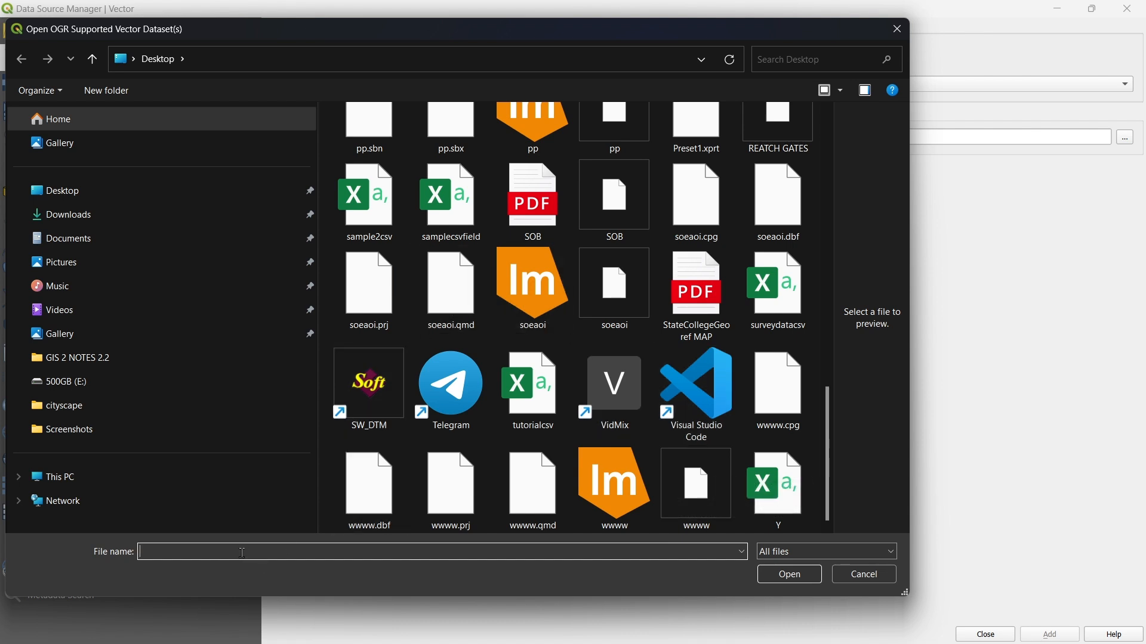
{"action": "type", "text": "h"}
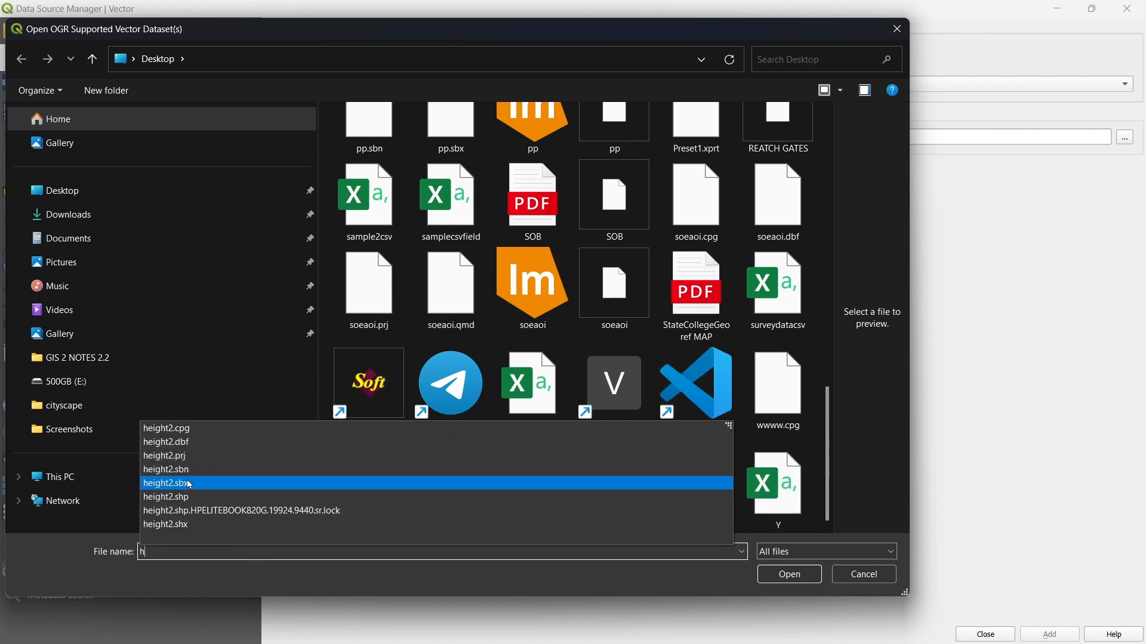
{"action": "left_click", "coordinate": [202, 503]}
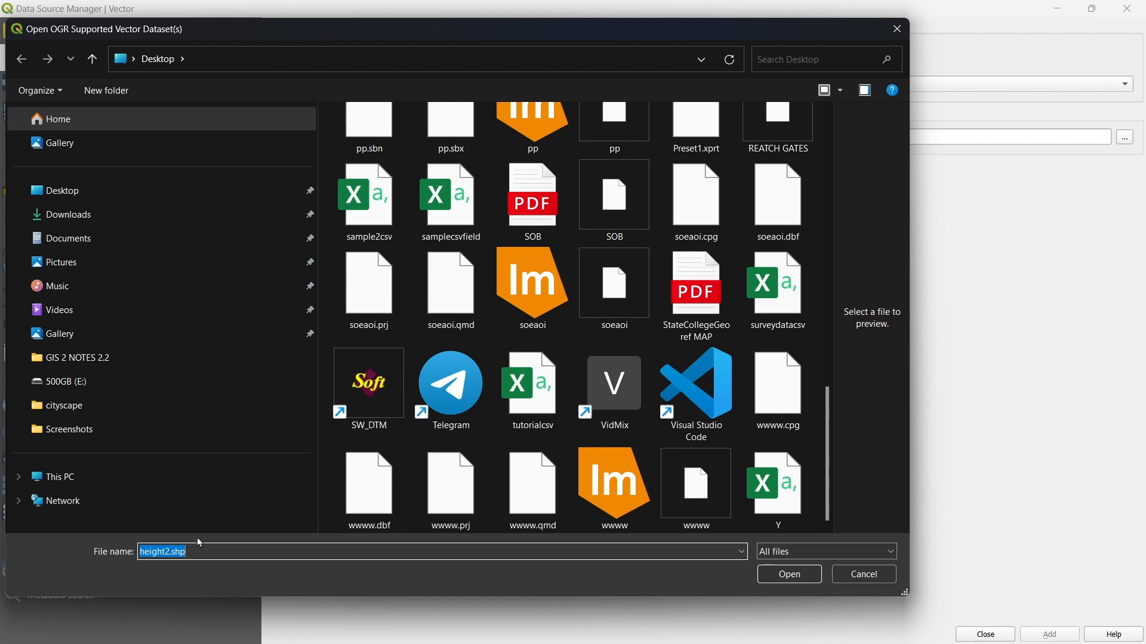
{"action": "left_click", "coordinate": [775, 578]}
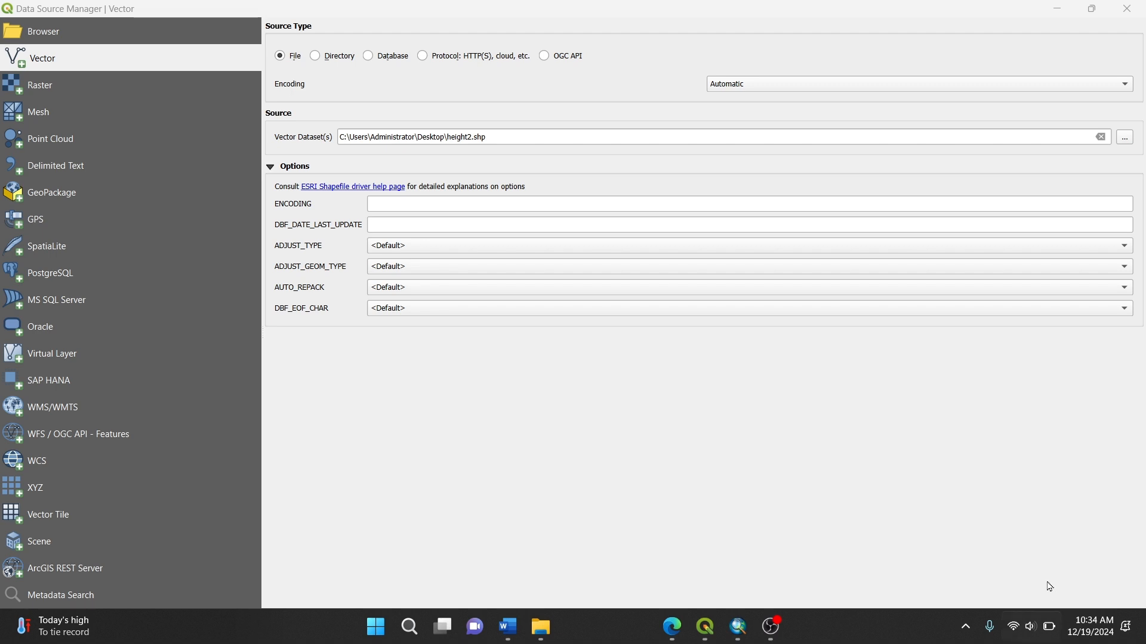
Step: Add the chosen height2 shapefile to the project and close the Data Source Manager
{"action": "left_click", "coordinate": [1010, 623]}
{"action": "left_click", "coordinate": [832, 593]}
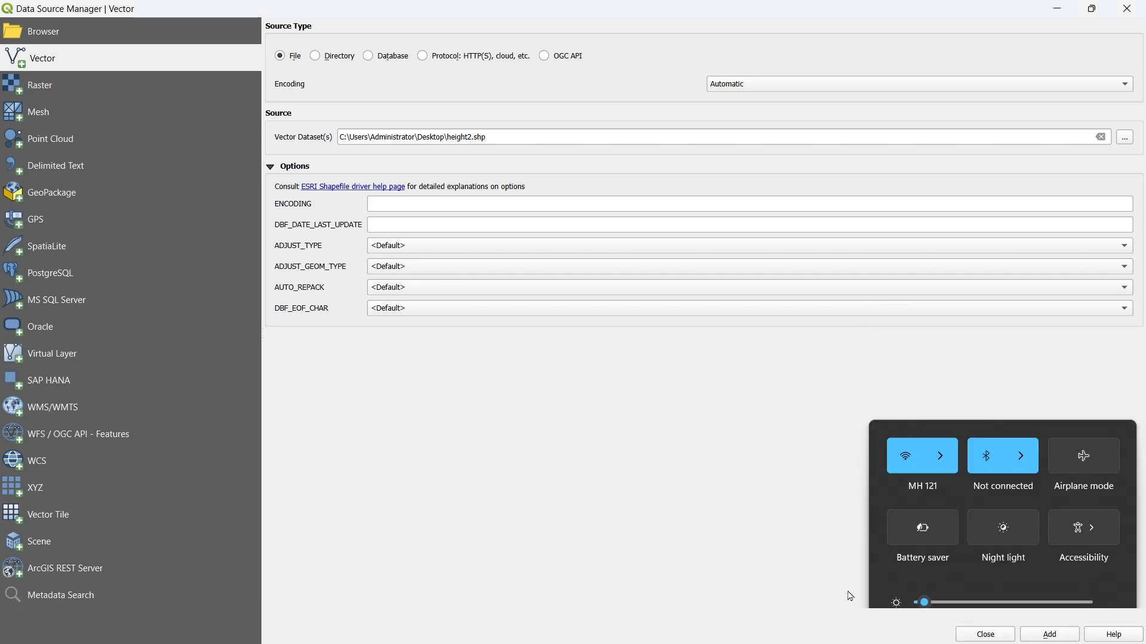
{"action": "left_click", "coordinate": [1068, 639]}
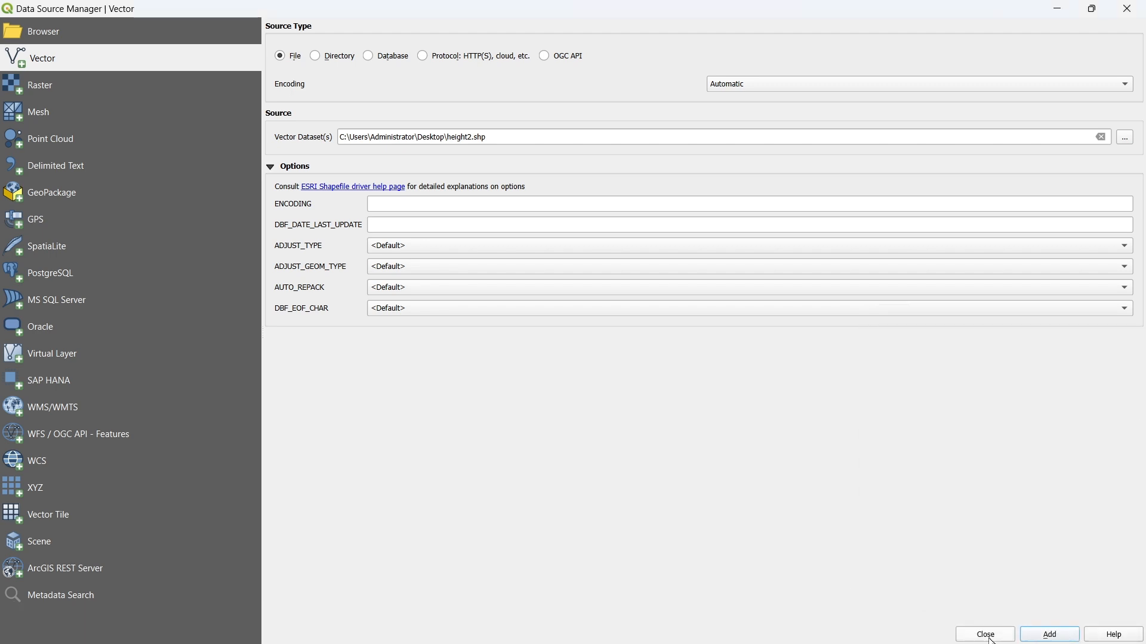
{"action": "left_click", "coordinate": [1051, 636]}
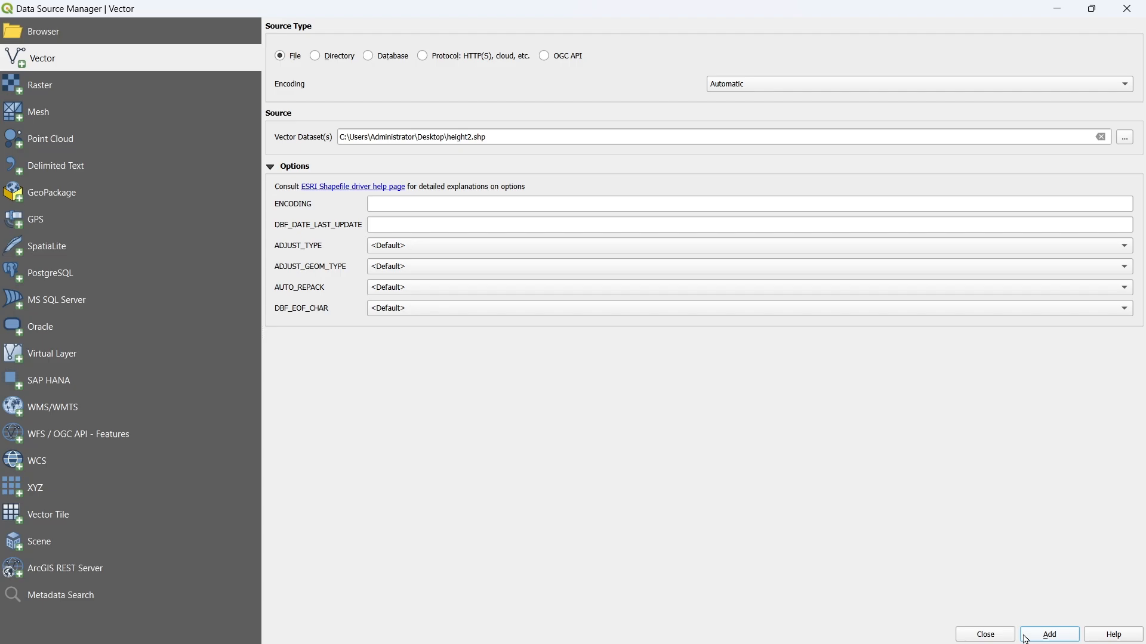
{"action": "left_click", "coordinate": [988, 636]}
Step: Hide the upper of the two height2 layers
{"action": "left_click_drag", "start_coordinate": [256, 397], "coordinate": [329, 375]}
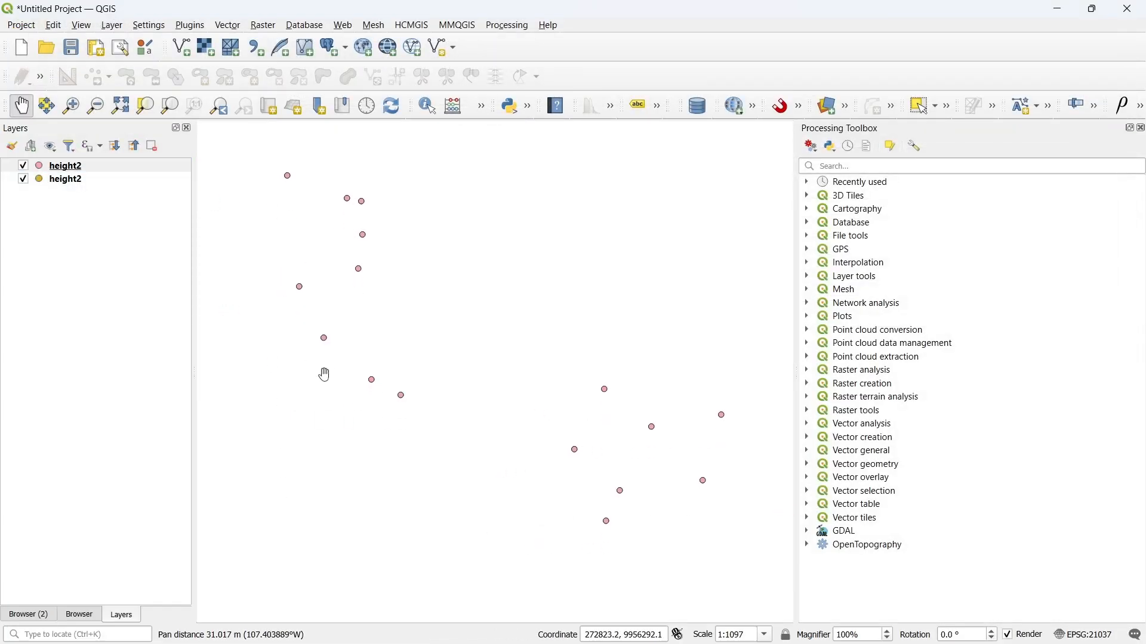
{"action": "left_click", "coordinate": [24, 167]}
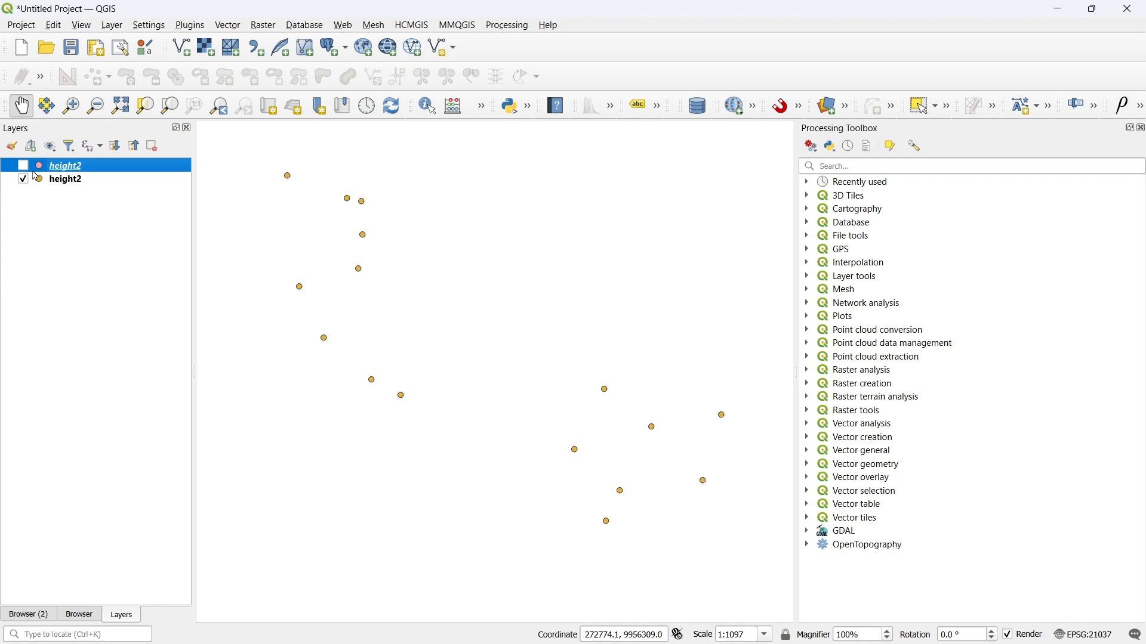
{"action": "mouse_move", "coordinate": [364, 325]}
{"action": "left_mouse_down"}
{"action": "mouse_move", "coordinate": [324, 314]}
{"action": "mouse_move", "coordinate": [342, 322]}
{"action": "left_mouse_up"}
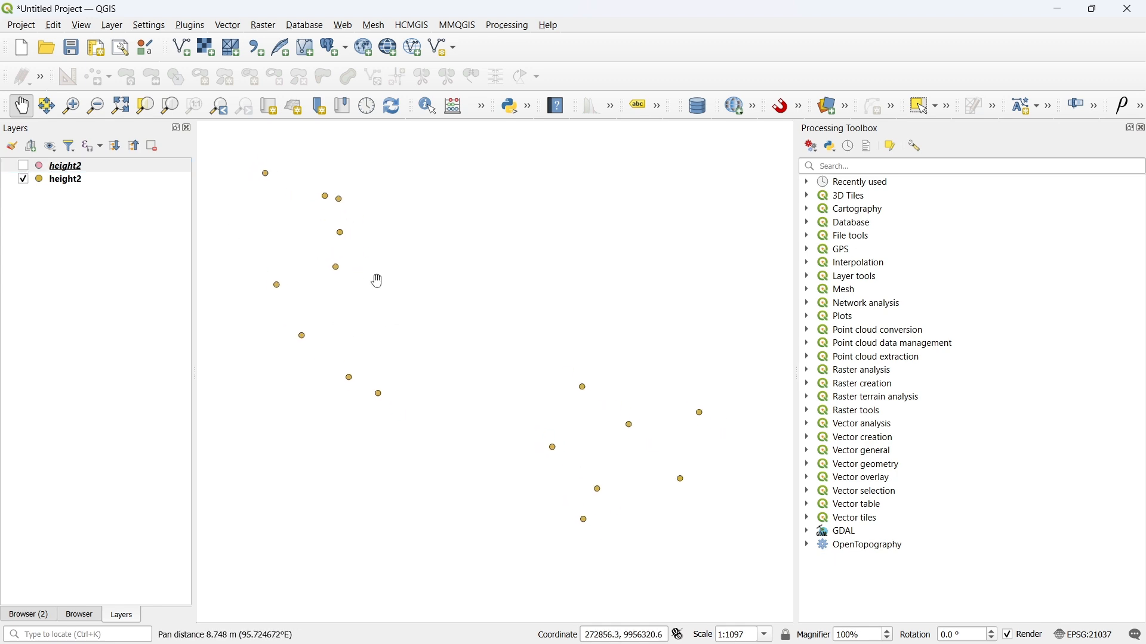
Step: Add the OSM Standard basemap from QuickMapServices and inspect the height points against it
{"action": "left_click", "coordinate": [344, 25]}
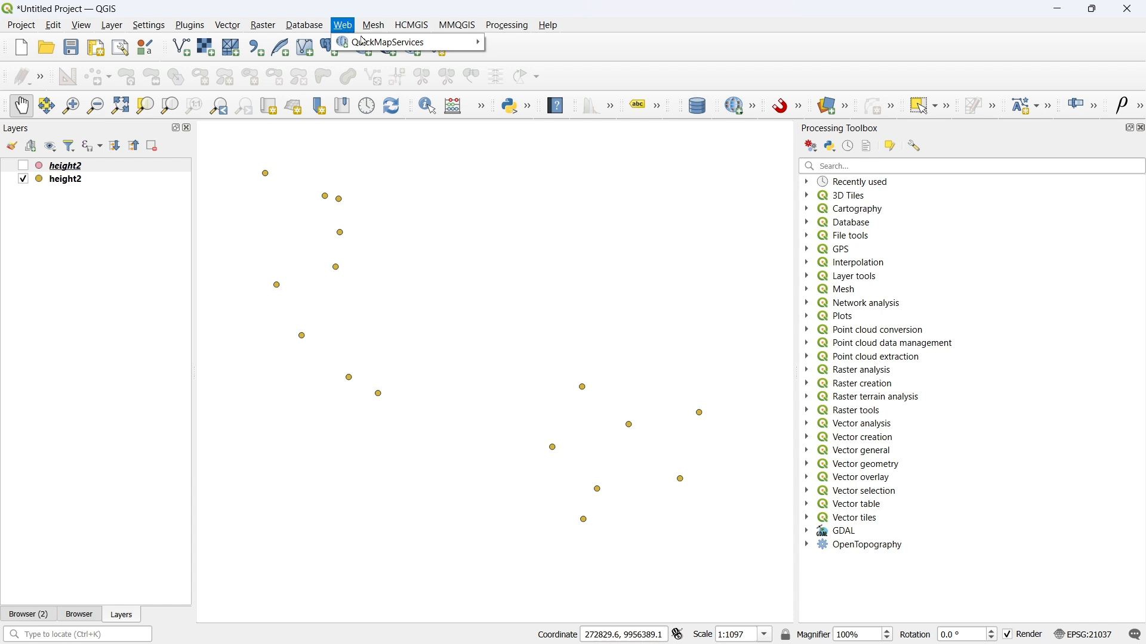
{"action": "mouse_move", "coordinate": [366, 42]}
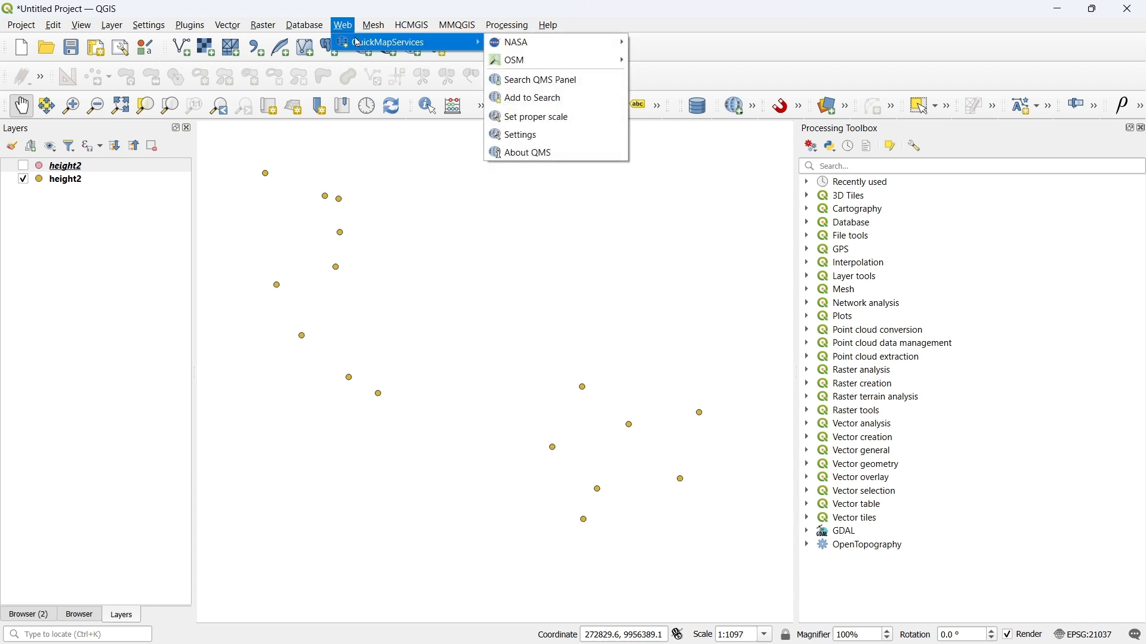
{"action": "mouse_move", "coordinate": [508, 60]}
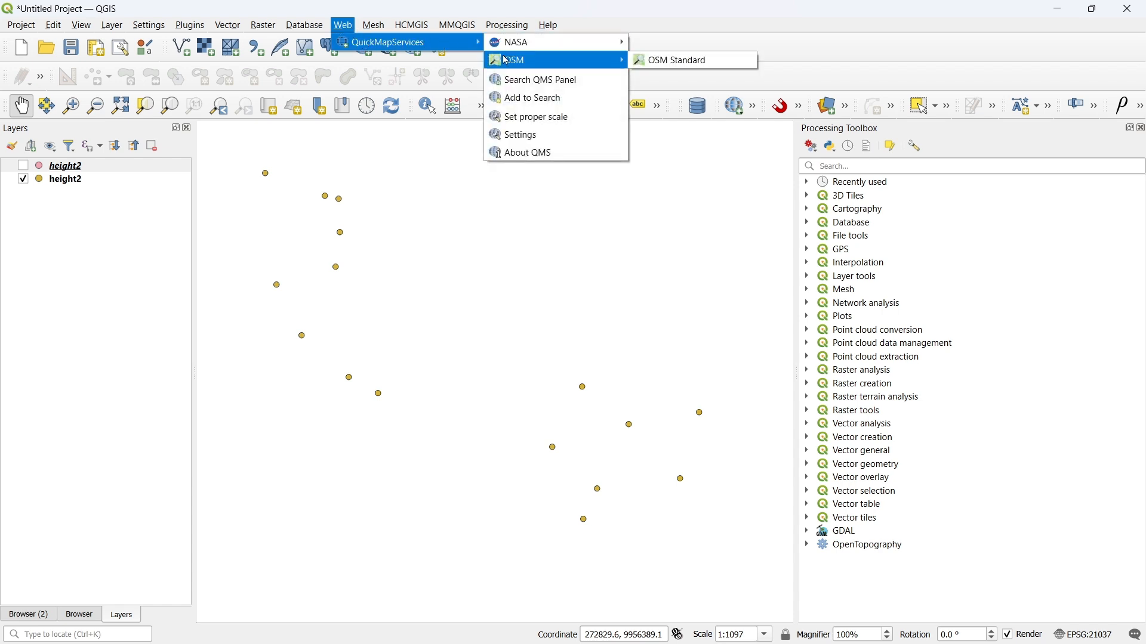
{"action": "left_click", "coordinate": [690, 60]}
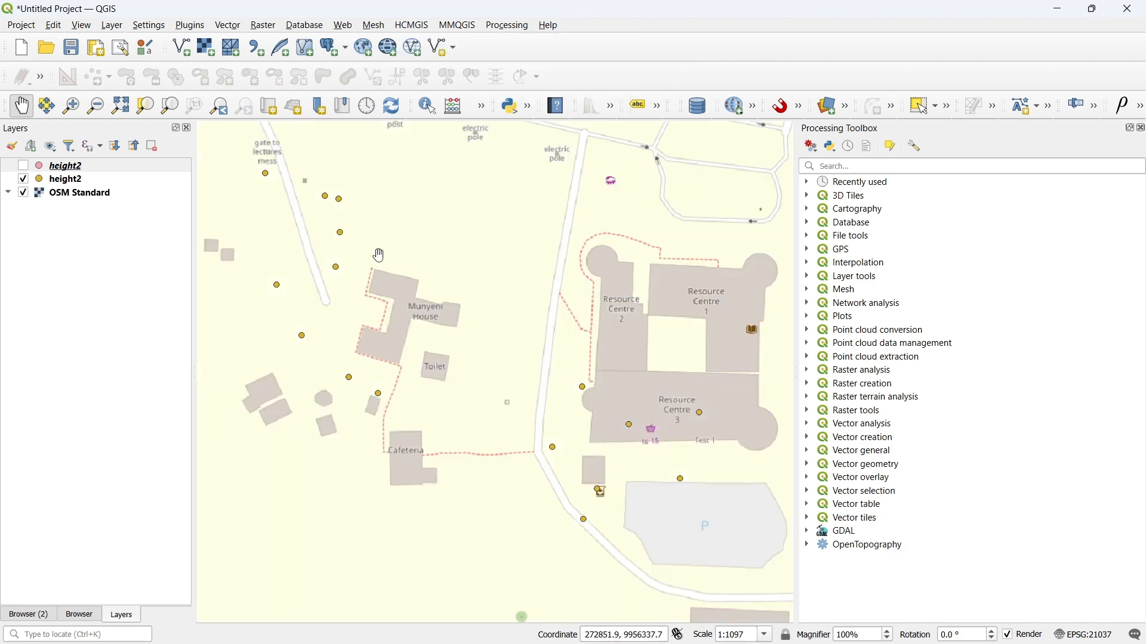
{"action": "scroll", "coordinate": [379, 255], "scroll_direction": "down", "scroll_amount": 1}
{"action": "scroll", "coordinate": [380, 255], "scroll_direction": "up", "scroll_amount": 1}
{"action": "scroll", "coordinate": [379, 256], "scroll_direction": "down", "scroll_amount": 1}
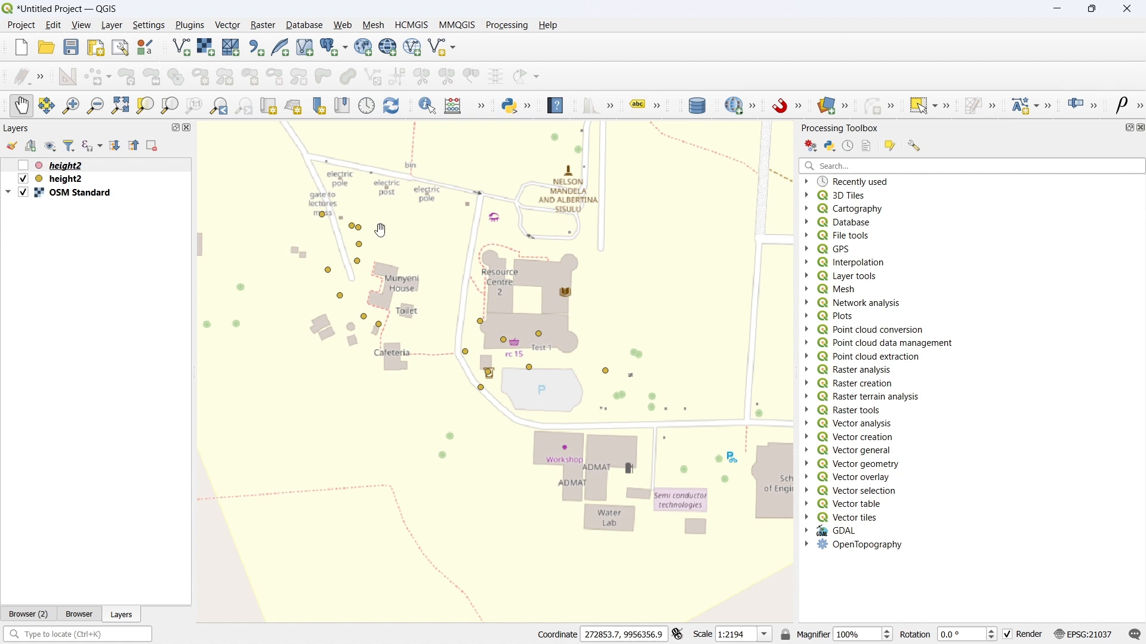
{"action": "scroll", "coordinate": [379, 231], "scroll_direction": "up", "scroll_amount": 1}
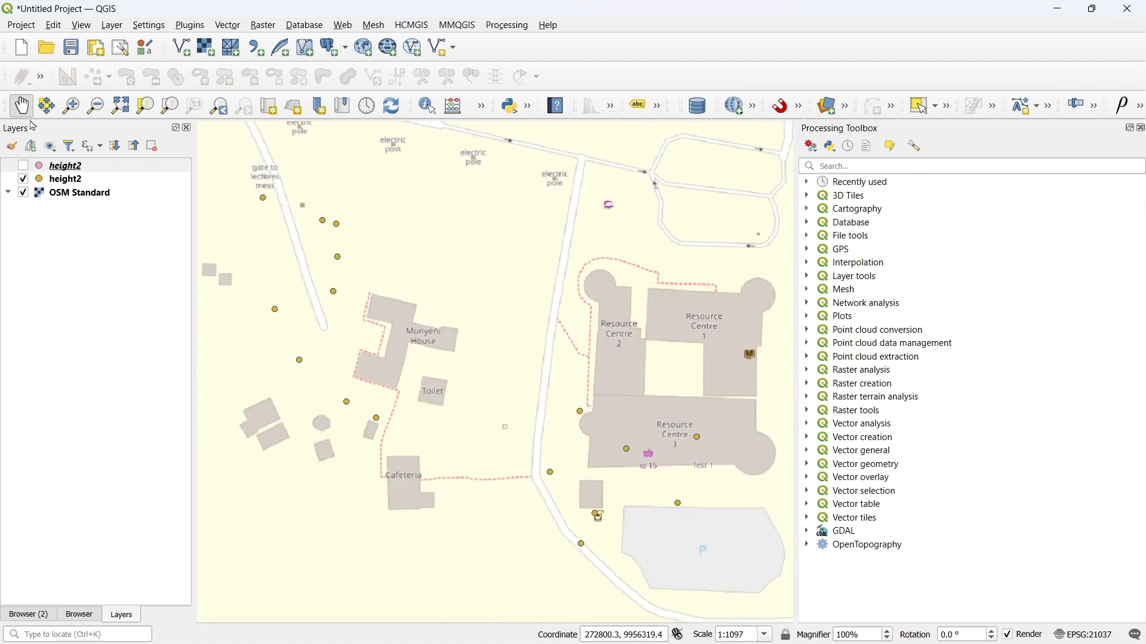
Step: Give the visible height2 layer the red "effect drop shadow" marker symbol and apply the symbology
{"action": "left_click", "coordinate": [45, 186]}
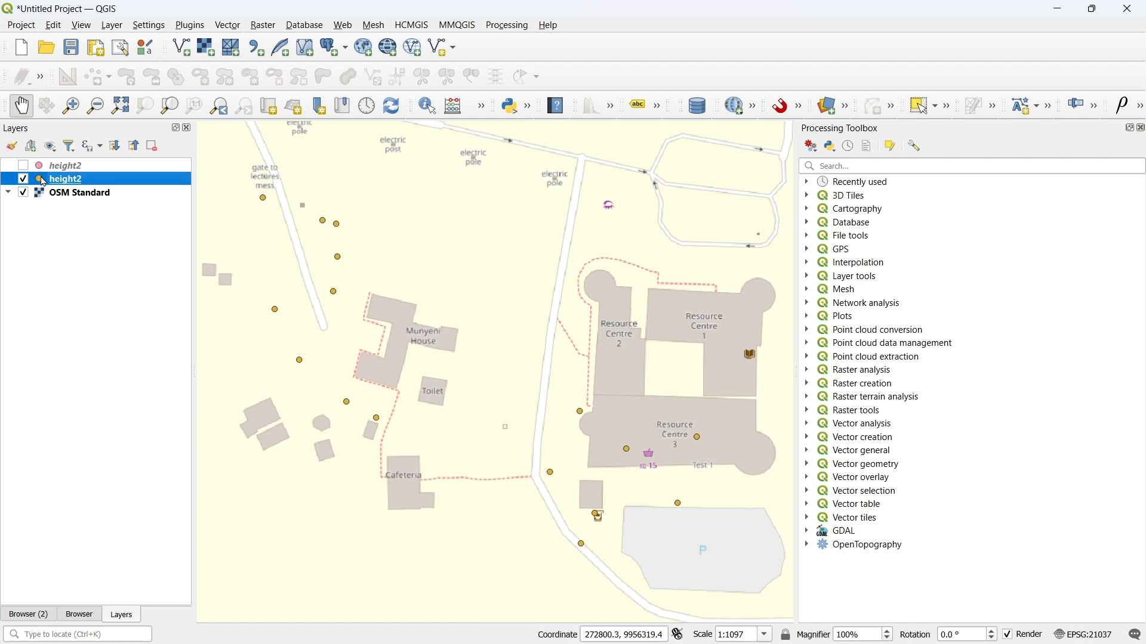
{"action": "double_click", "coordinate": [43, 182]}
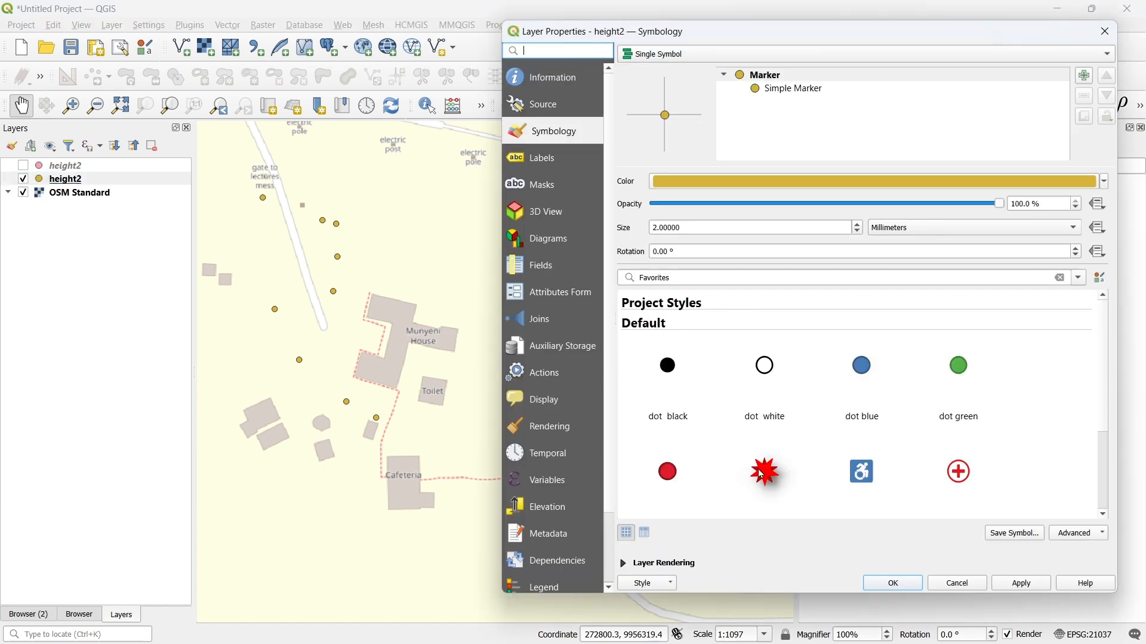
{"action": "left_click", "coordinate": [788, 518]}
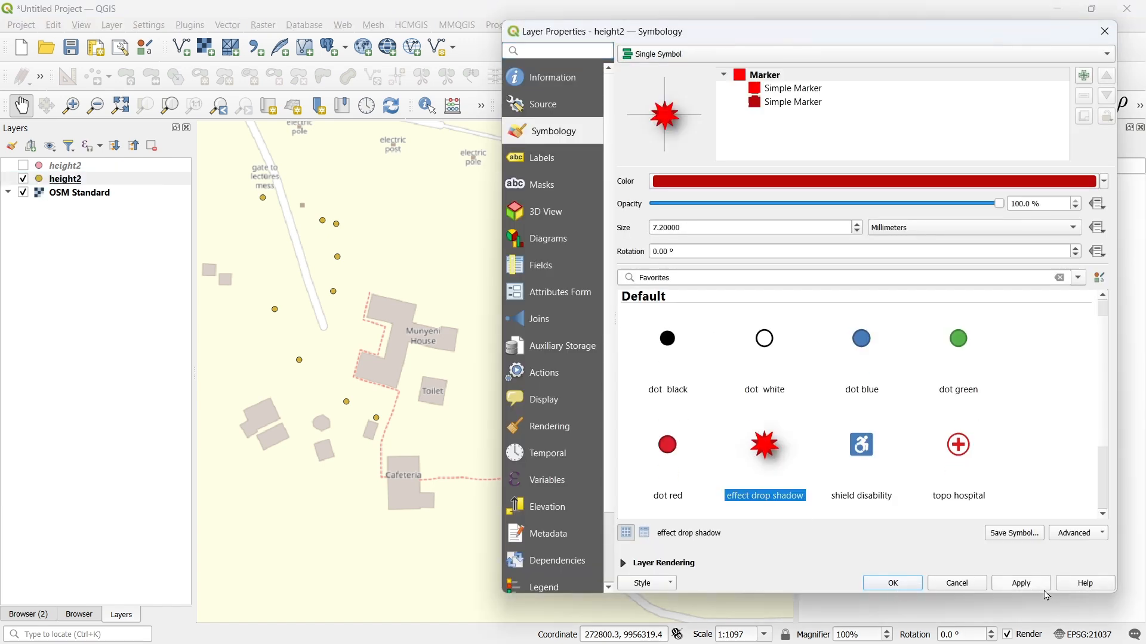
{"action": "left_click", "coordinate": [1021, 585]}
{"action": "left_click", "coordinate": [894, 584]}
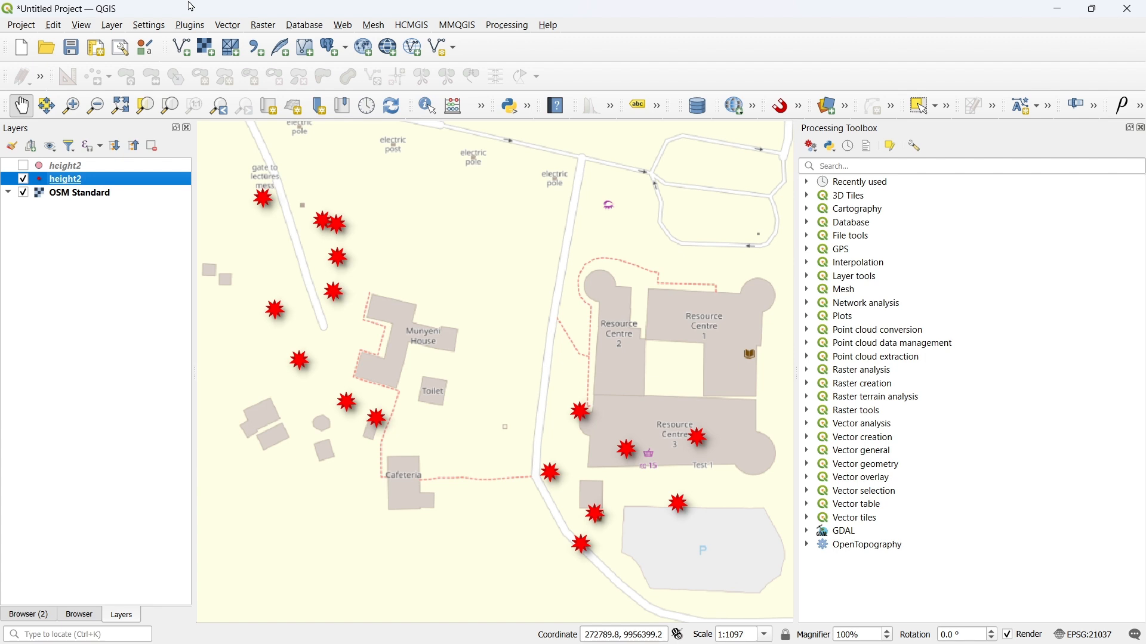
{"action": "left_click", "coordinate": [39, 78]}
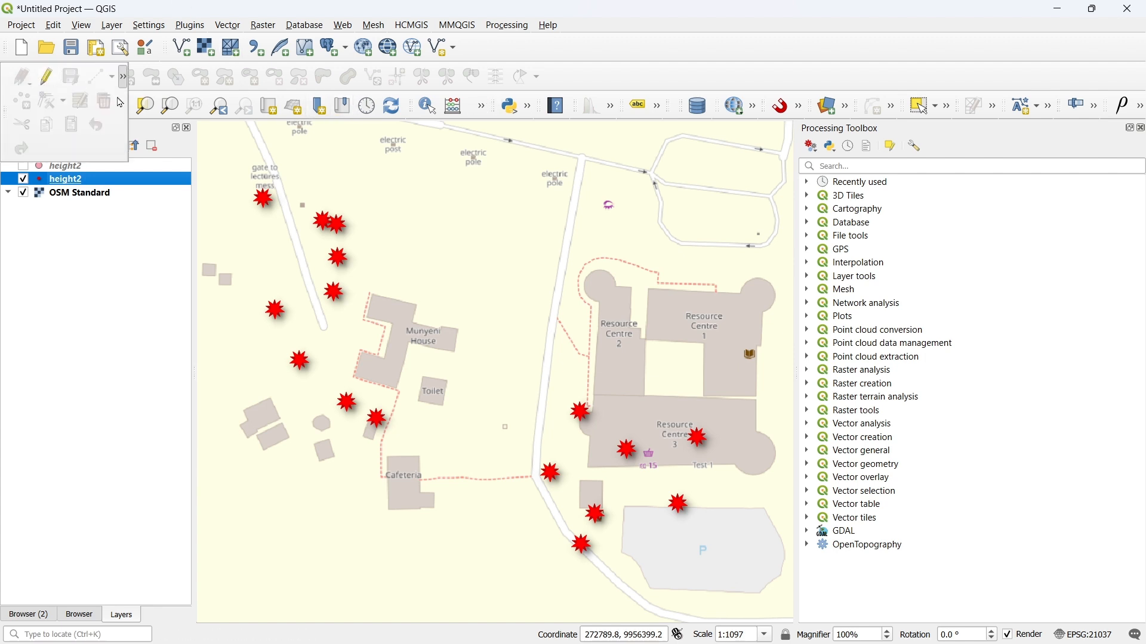
{"action": "left_click", "coordinate": [48, 78]}
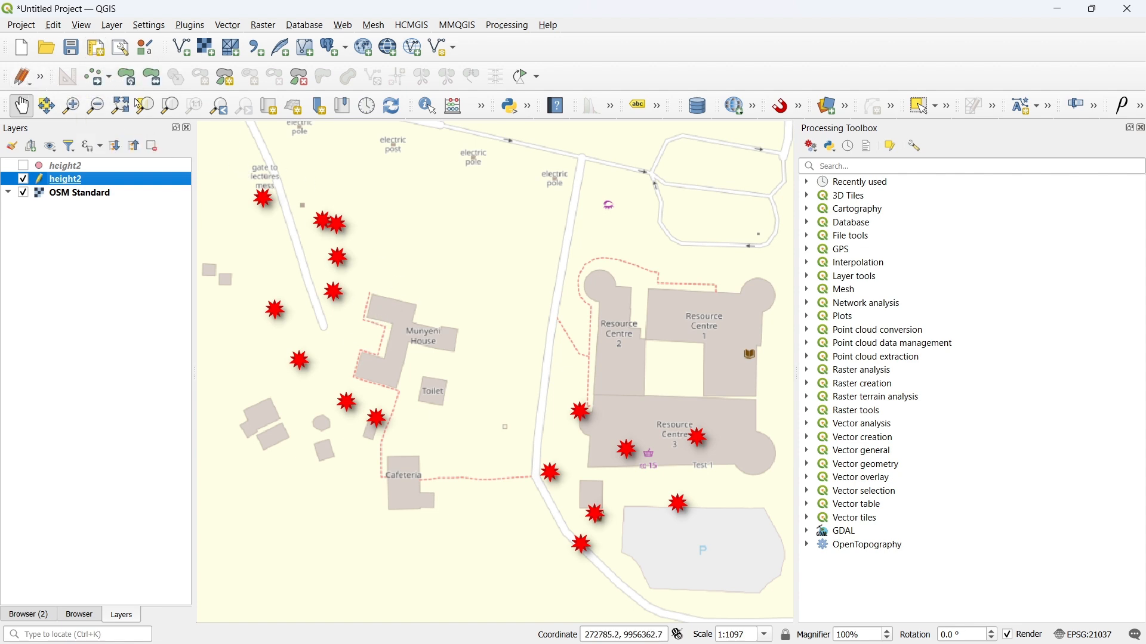
{"action": "left_click", "coordinate": [118, 25]}
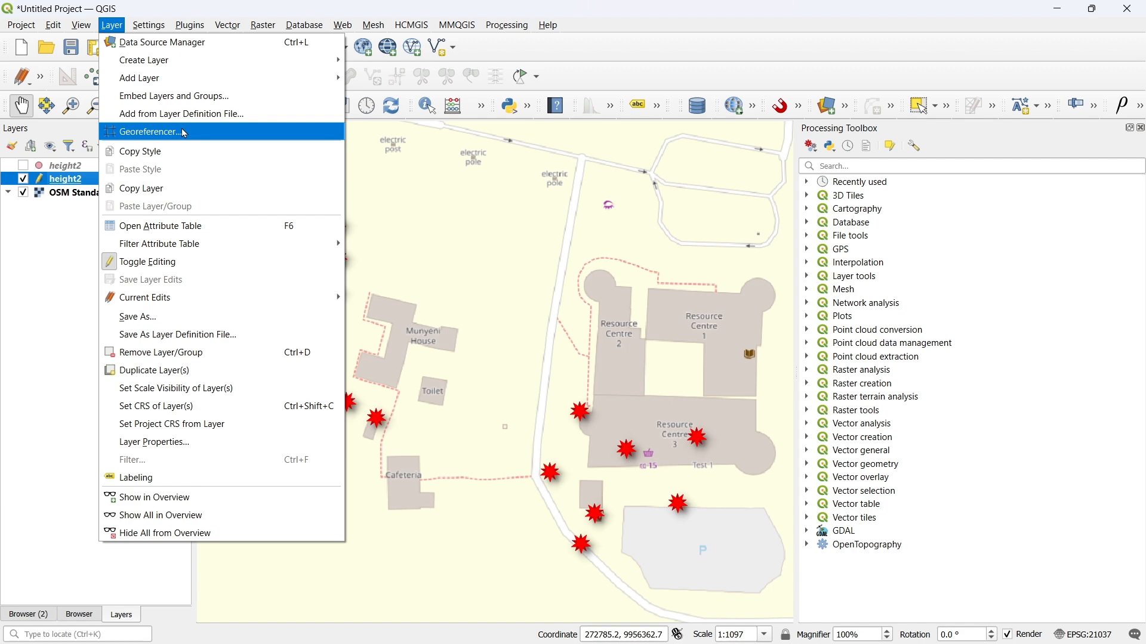
{"action": "mouse_move", "coordinate": [200, 89]}
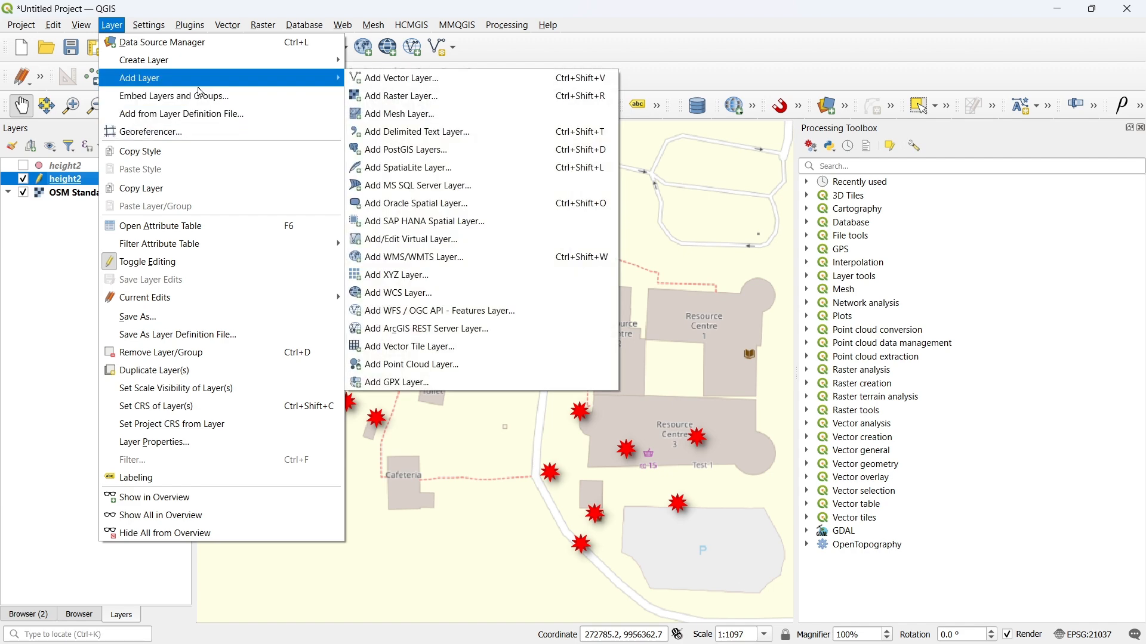
{"action": "mouse_move", "coordinate": [218, 62]}
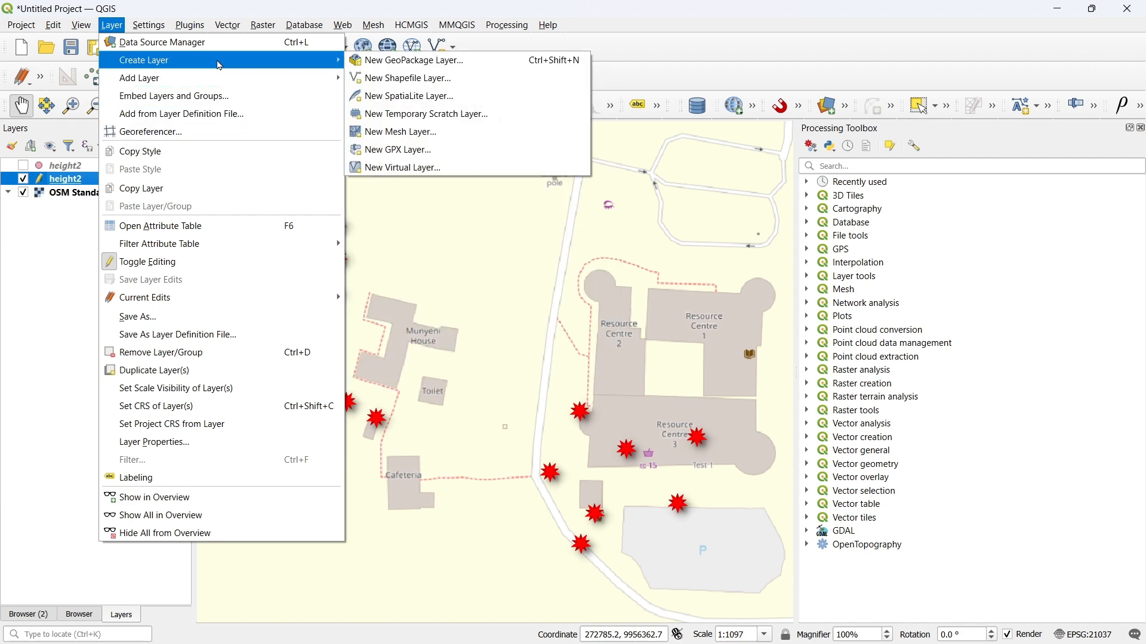
{"action": "left_click", "coordinate": [399, 79]}
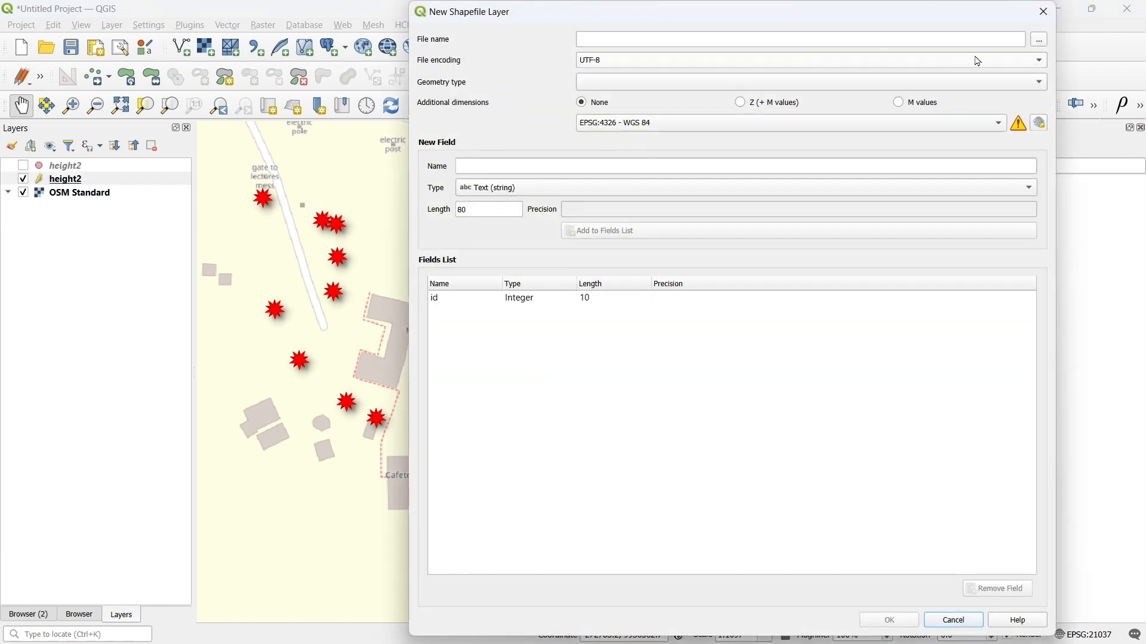
{"action": "left_click", "coordinate": [1042, 41]}
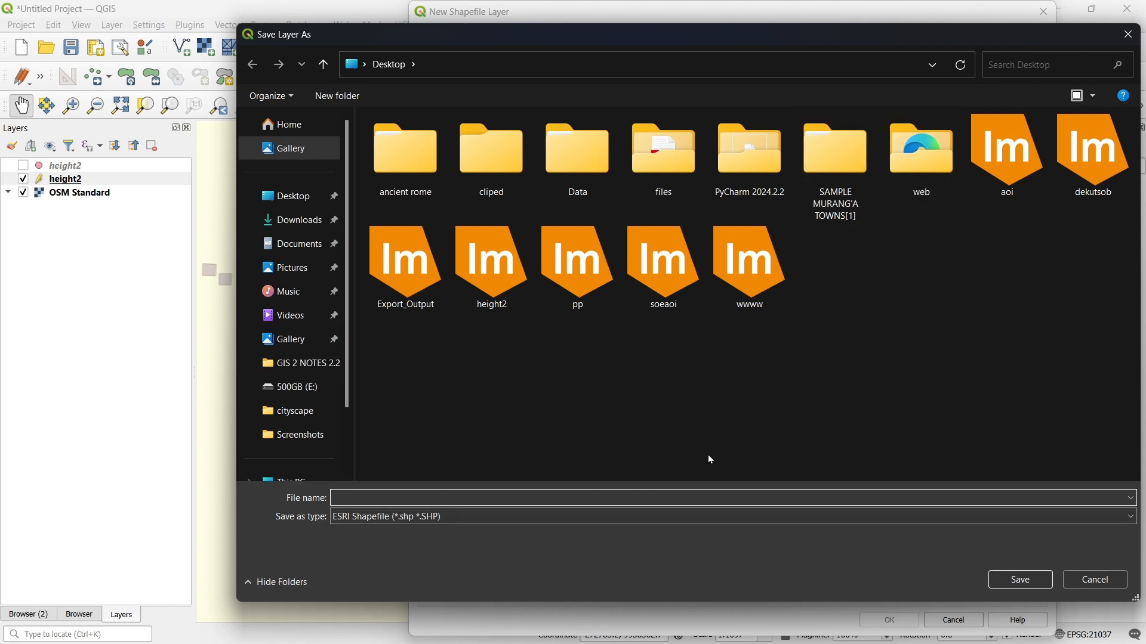
{"action": "type", "text": "roi"}
{"action": "left_click", "coordinate": [1021, 581]}
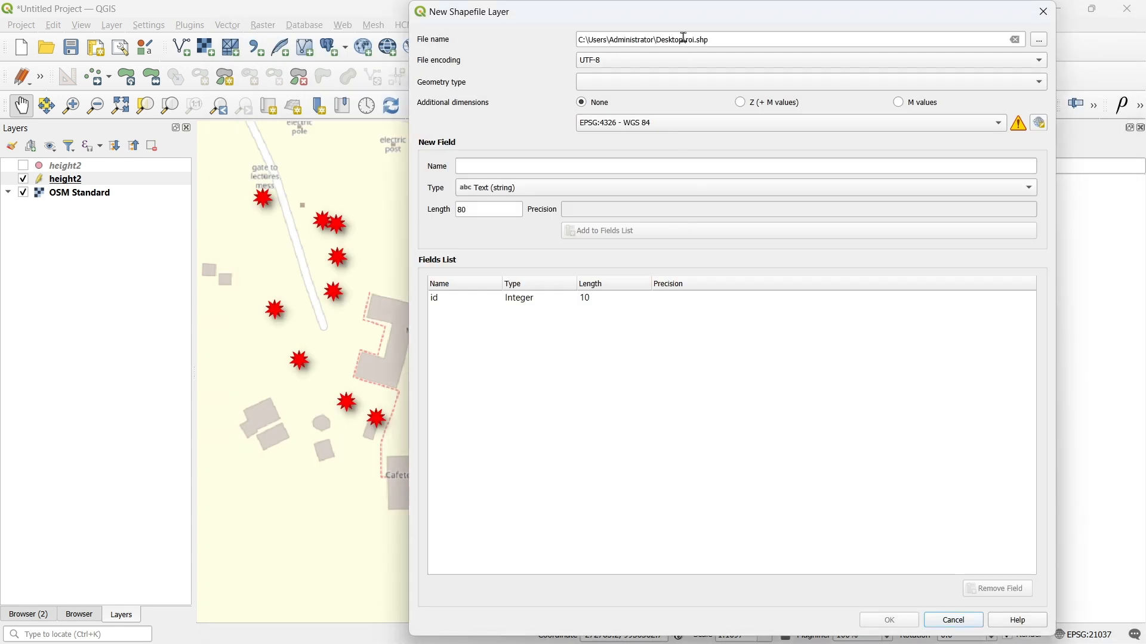
{"action": "left_click_drag", "start_coordinate": [685, 37], "coordinate": [627, 33]}
{"action": "left_click", "coordinate": [725, 39]}
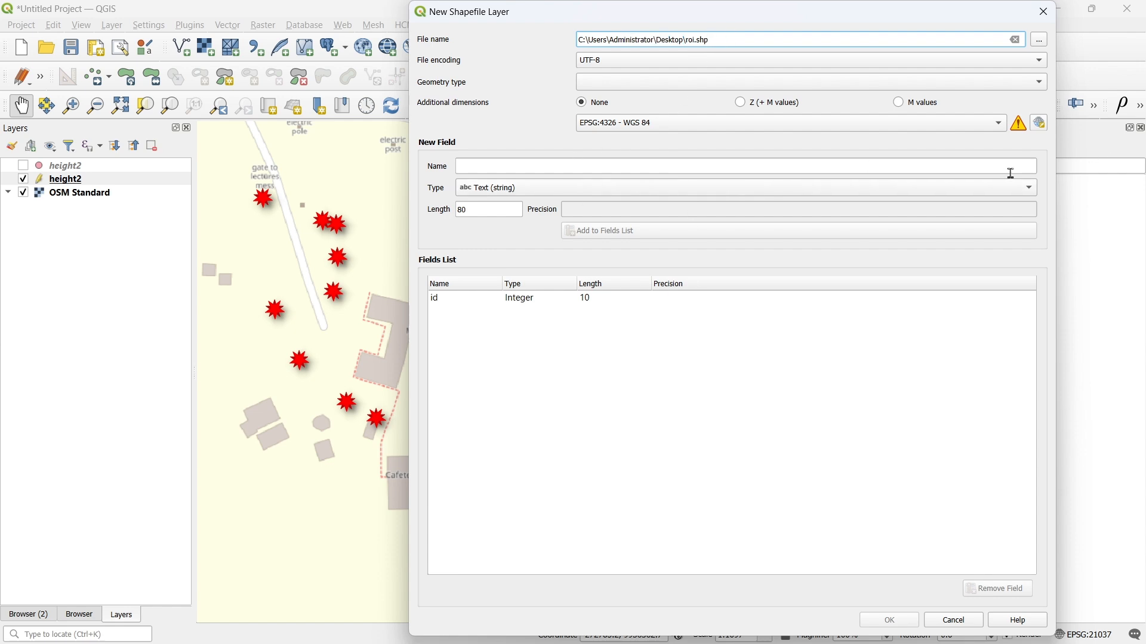
{"action": "left_click", "coordinate": [1041, 123]}
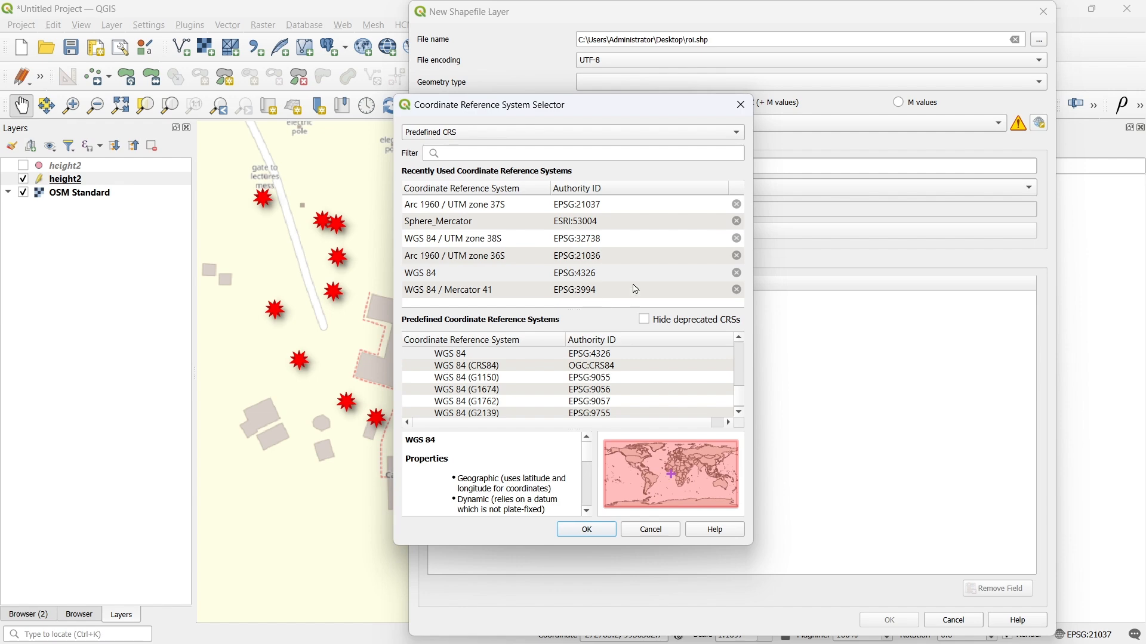
{"action": "left_click", "coordinate": [550, 212]}
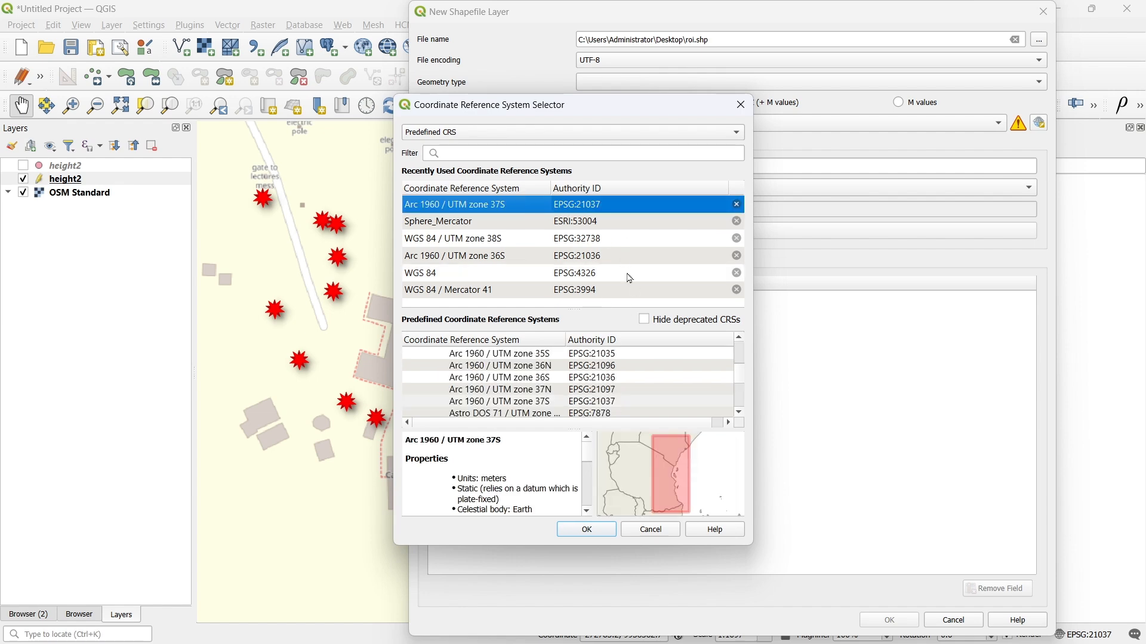
{"action": "left_click", "coordinate": [602, 531]}
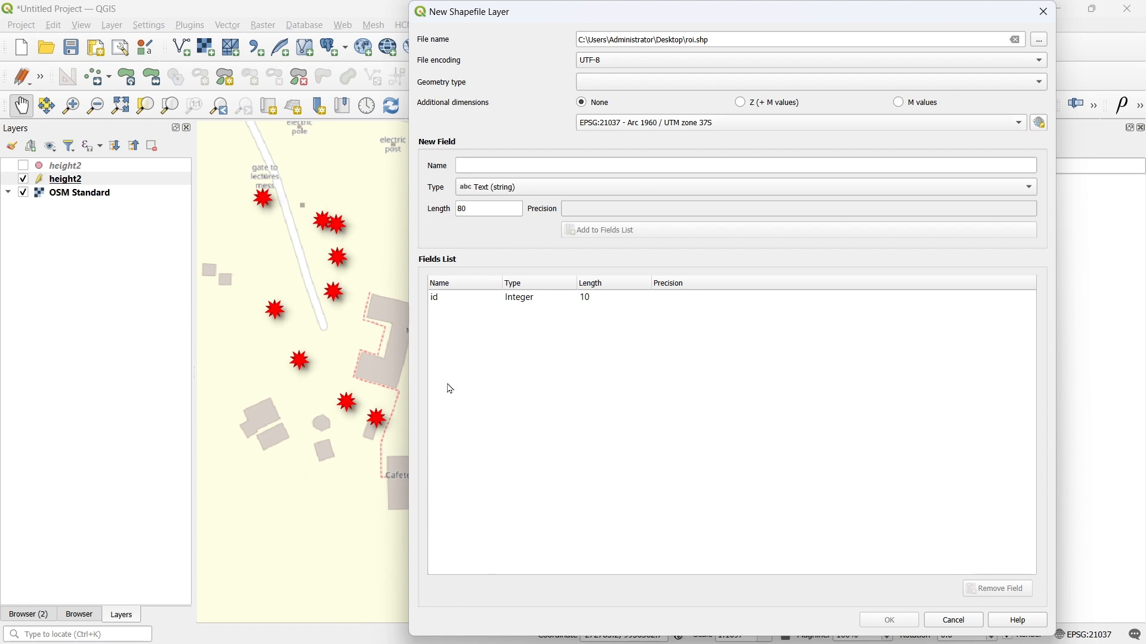
{"action": "left_click", "coordinate": [723, 166]}
{"action": "type", "text": "name"}
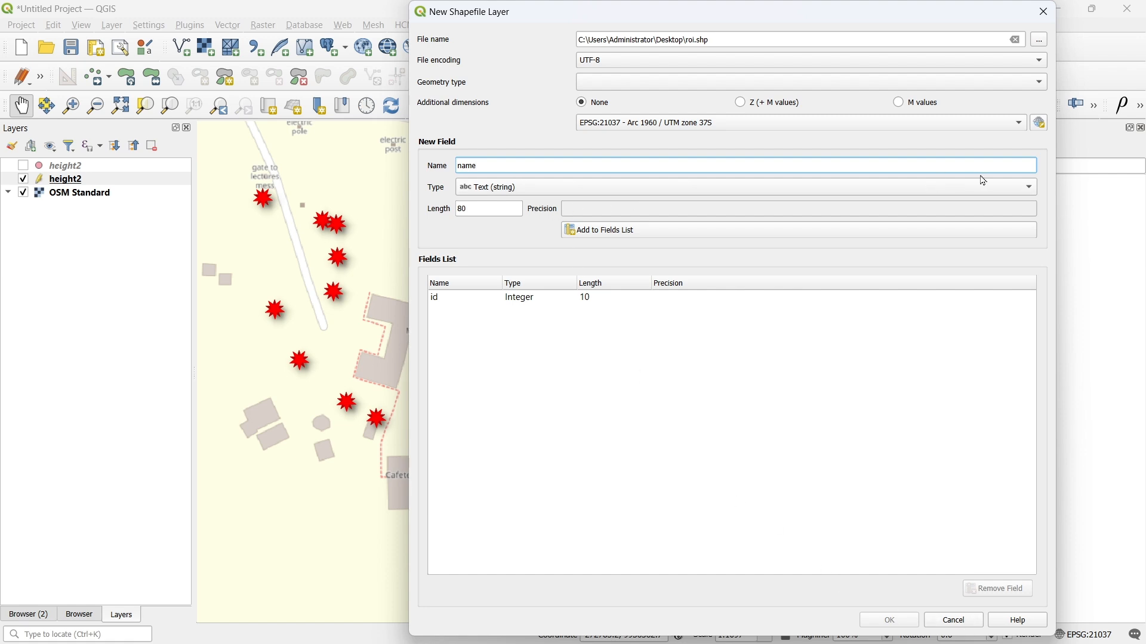
{"action": "left_click", "coordinate": [1037, 188]}
{"action": "left_click", "coordinate": [1037, 189]}
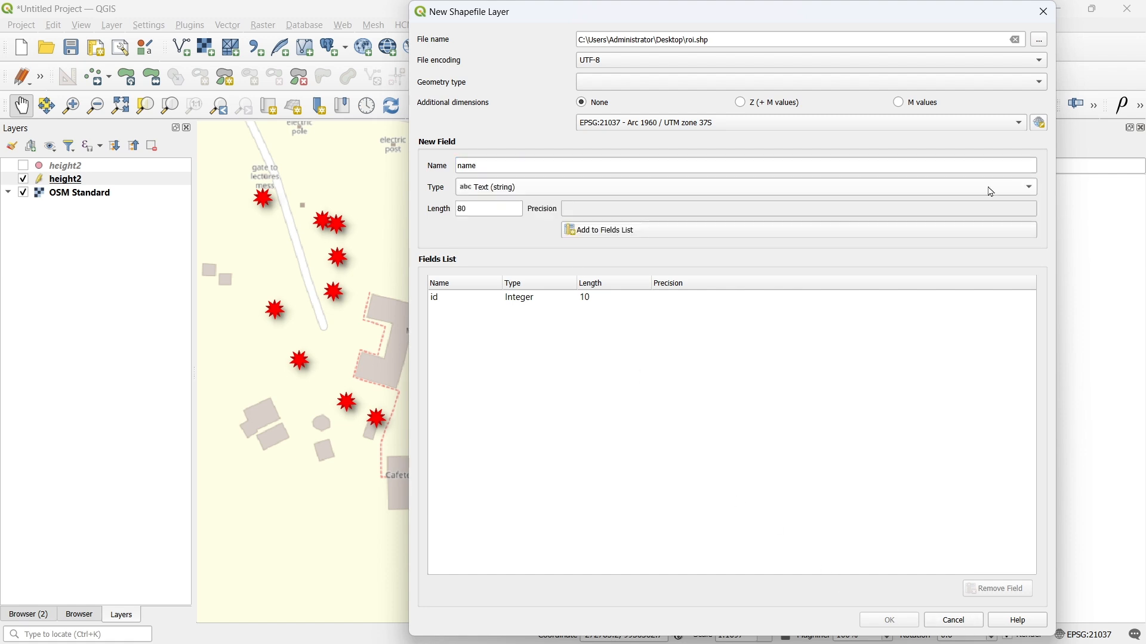
{"action": "left_click", "coordinate": [622, 237]}
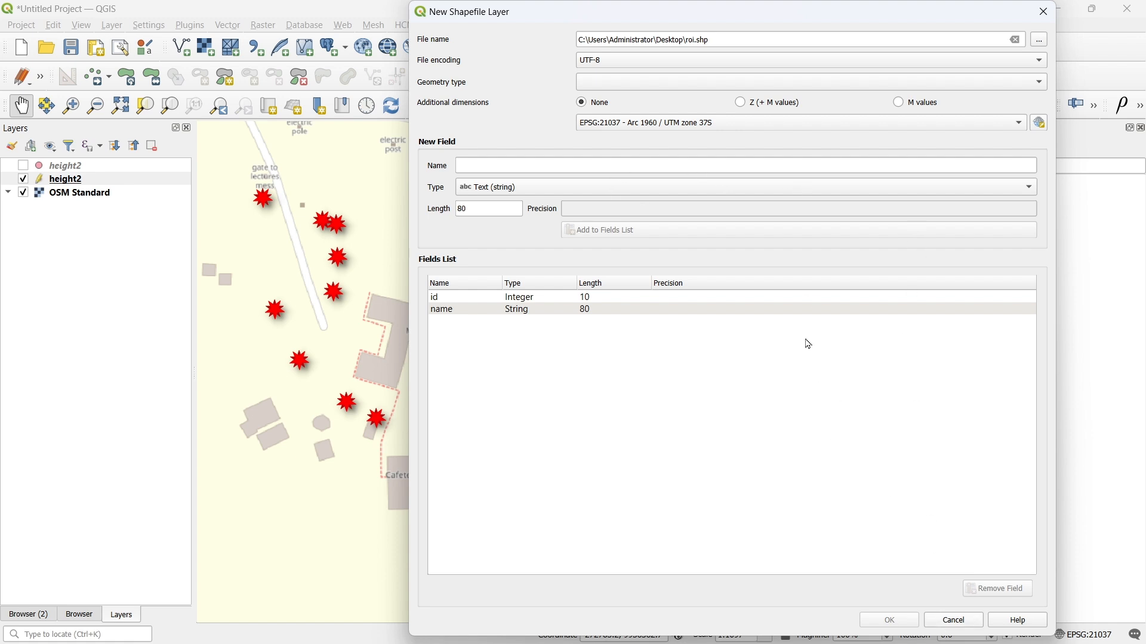
{"action": "left_click", "coordinate": [801, 313]}
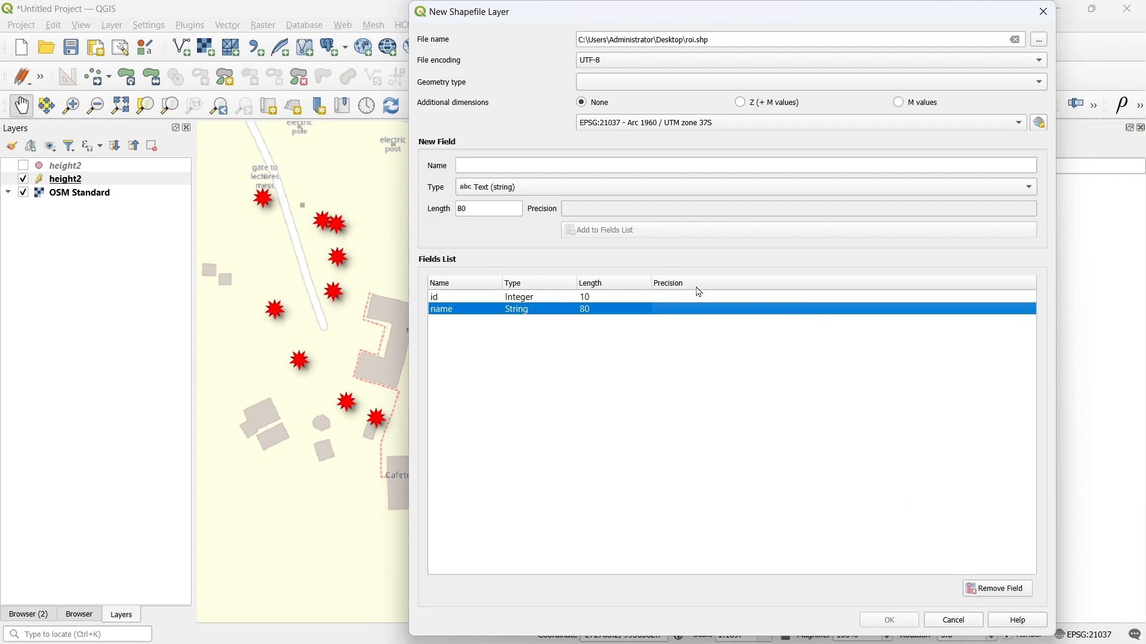
{"action": "left_click", "coordinate": [970, 622]}
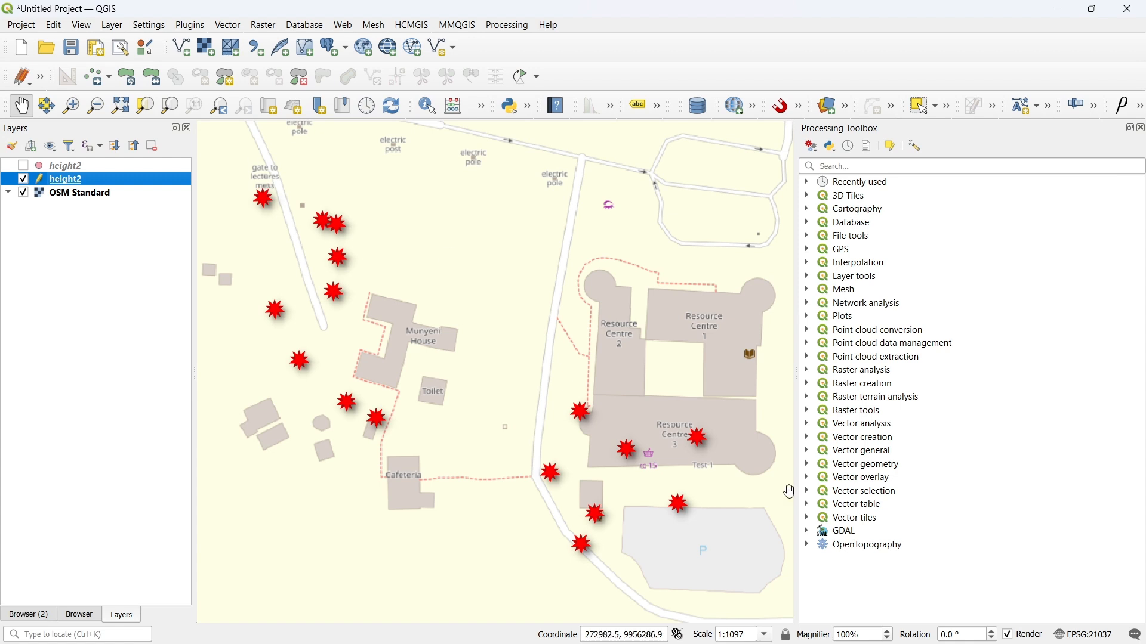
{"action": "left_click", "coordinate": [233, 26]}
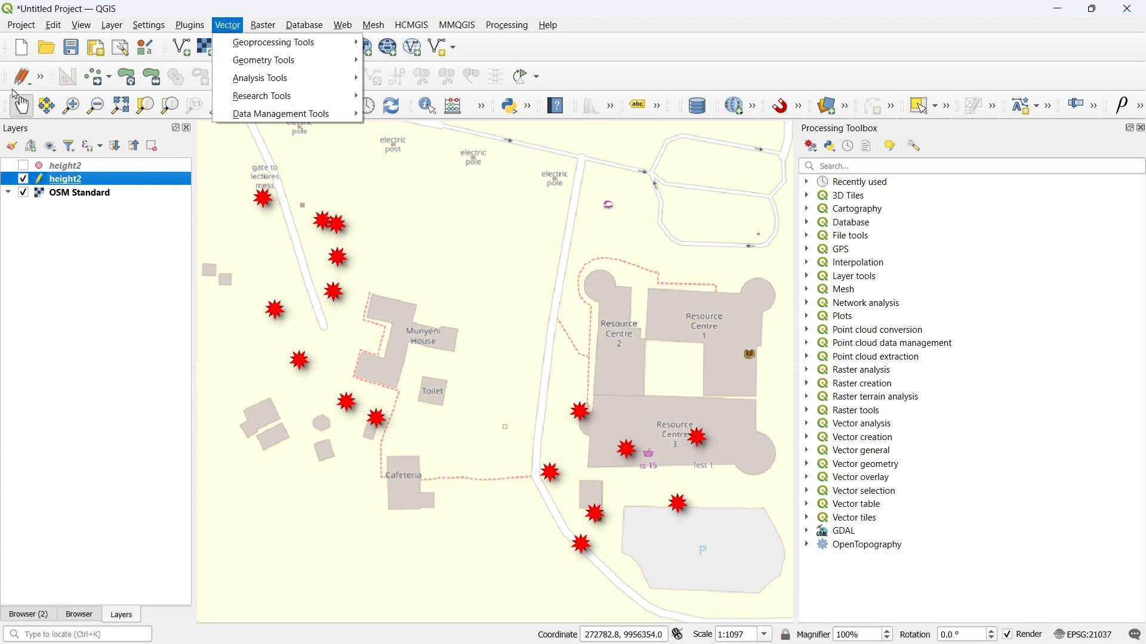
{"action": "left_click", "coordinate": [40, 77]}
{"action": "left_click", "coordinate": [40, 76]}
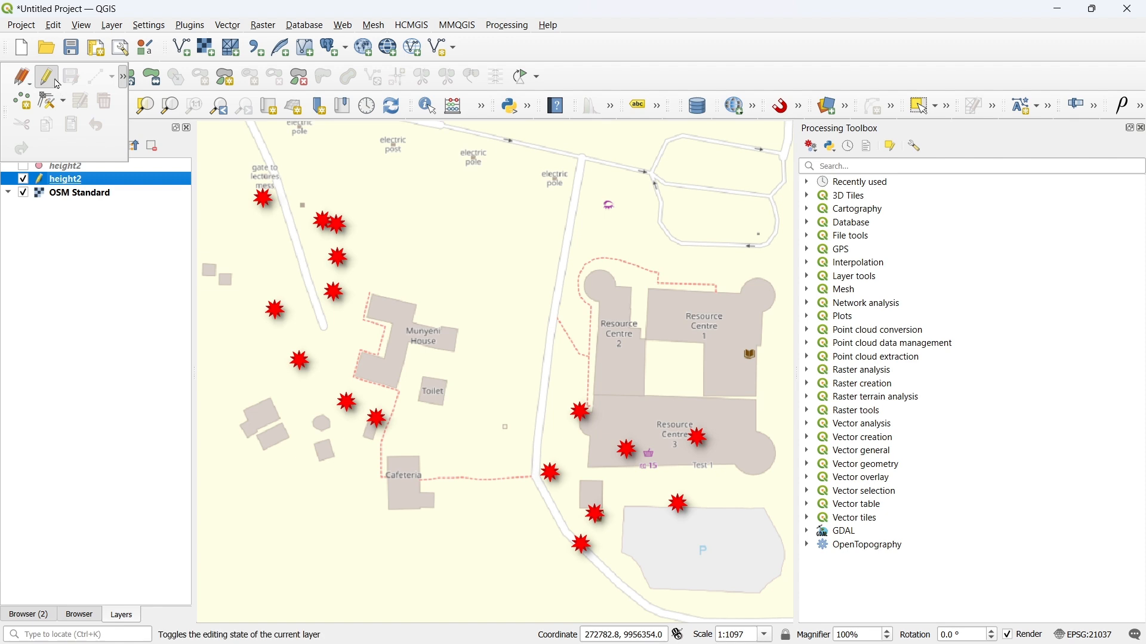
{"action": "left_click", "coordinate": [46, 77]}
Step: Start a new shapefile layer and set its output file to roi.shp on the Desktop
{"action": "left_click", "coordinate": [227, 27]}
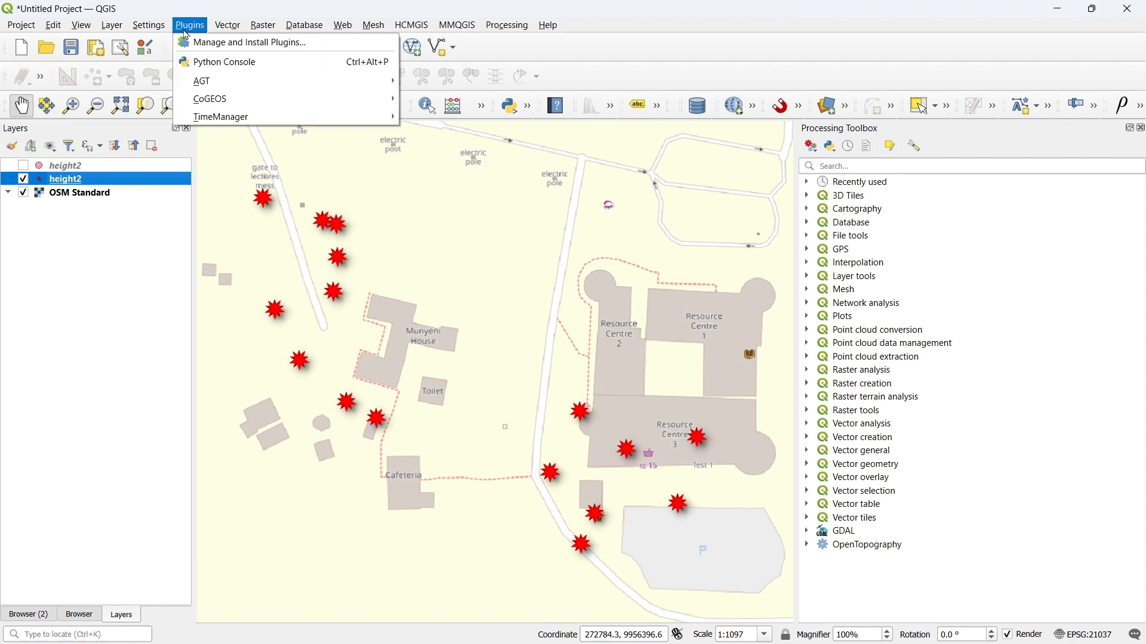
{"action": "mouse_move", "coordinate": [123, 60]}
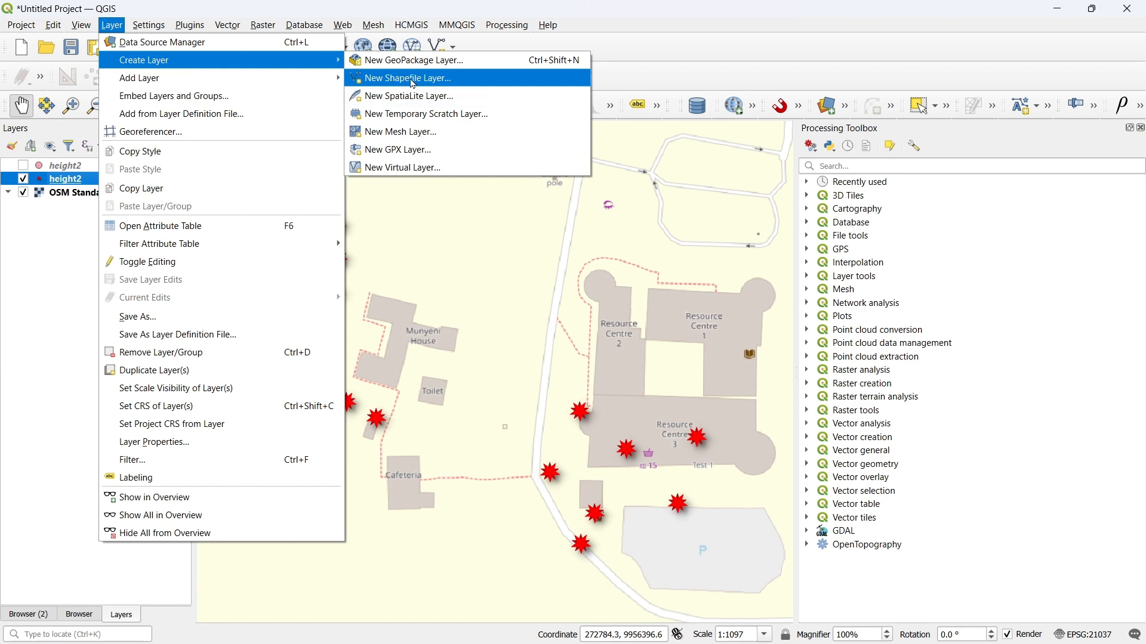
{"action": "left_click", "coordinate": [414, 81]}
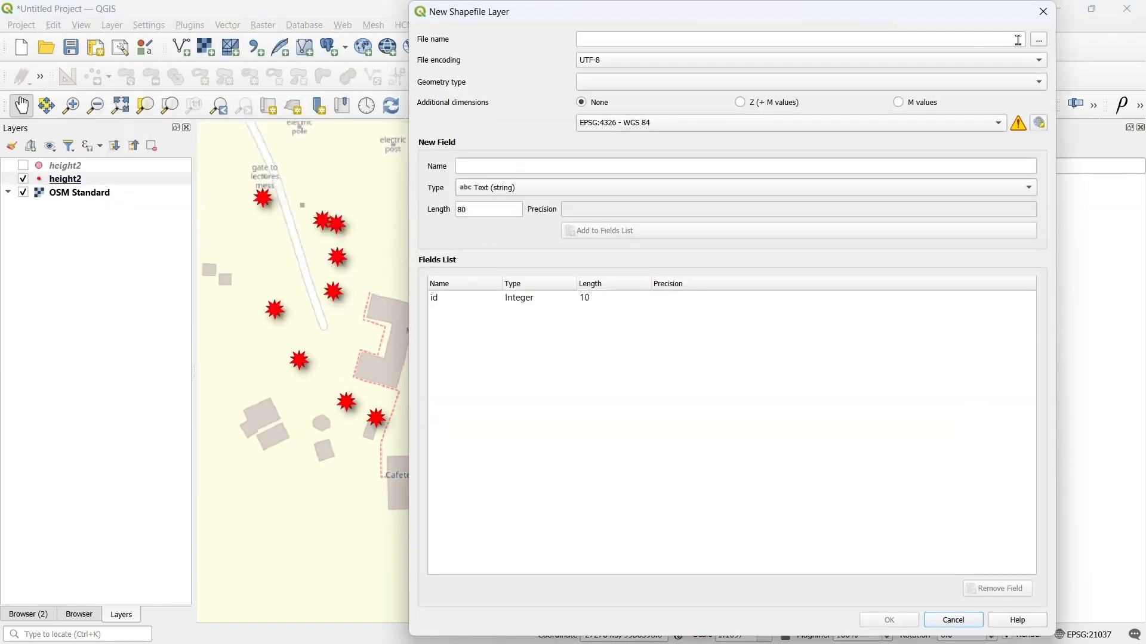
{"action": "left_click", "coordinate": [1040, 40]}
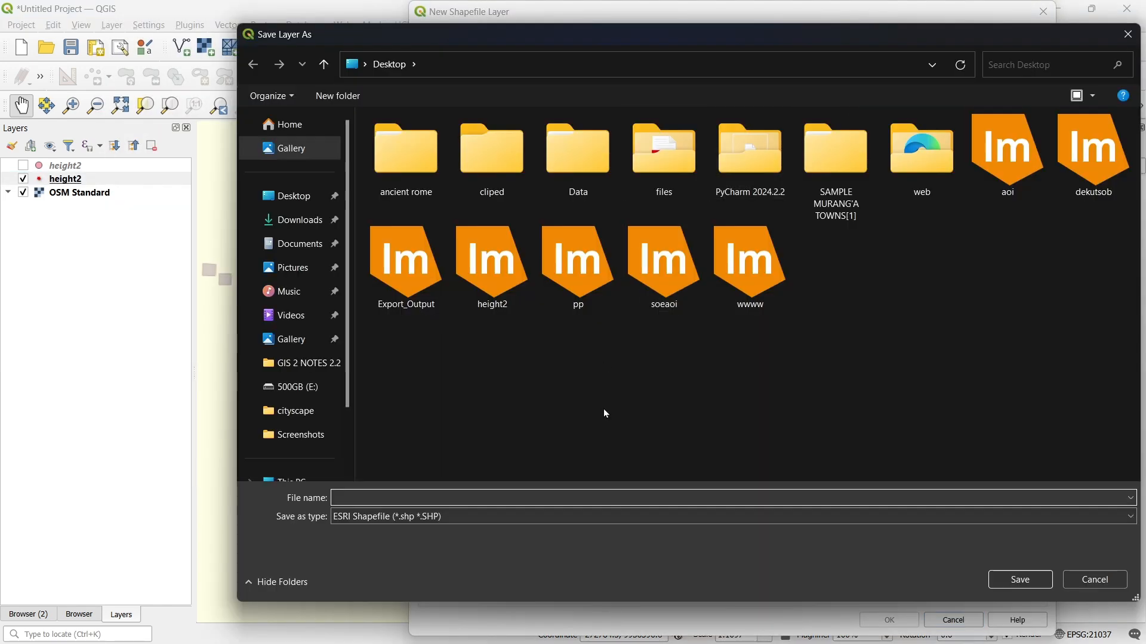
{"action": "type", "text": "r"}
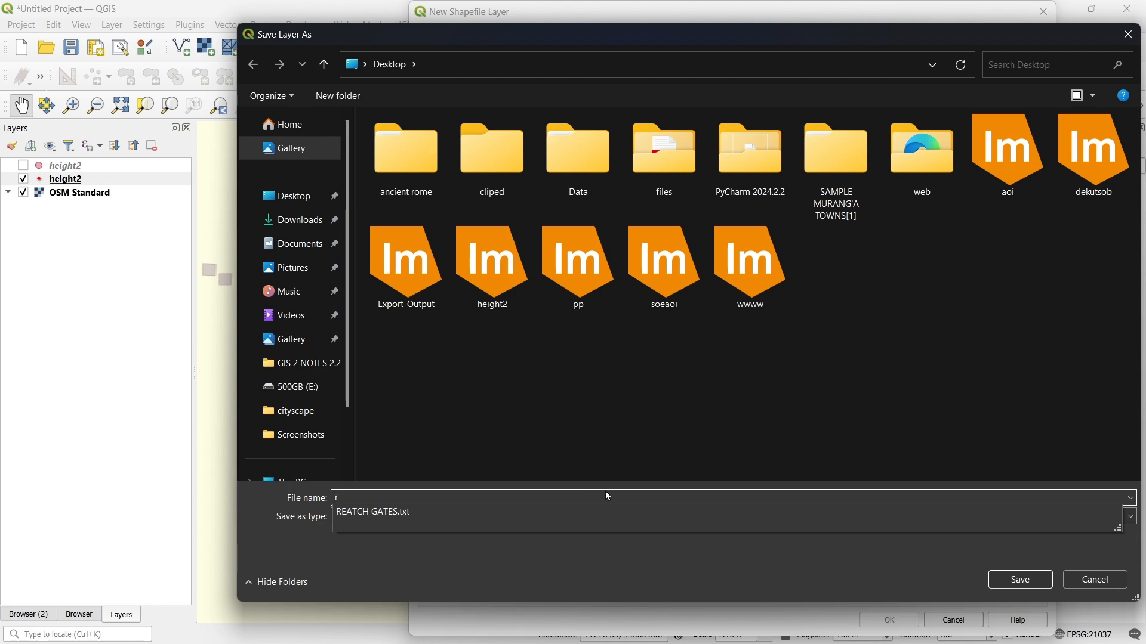
{"action": "type", "text": "oi"}
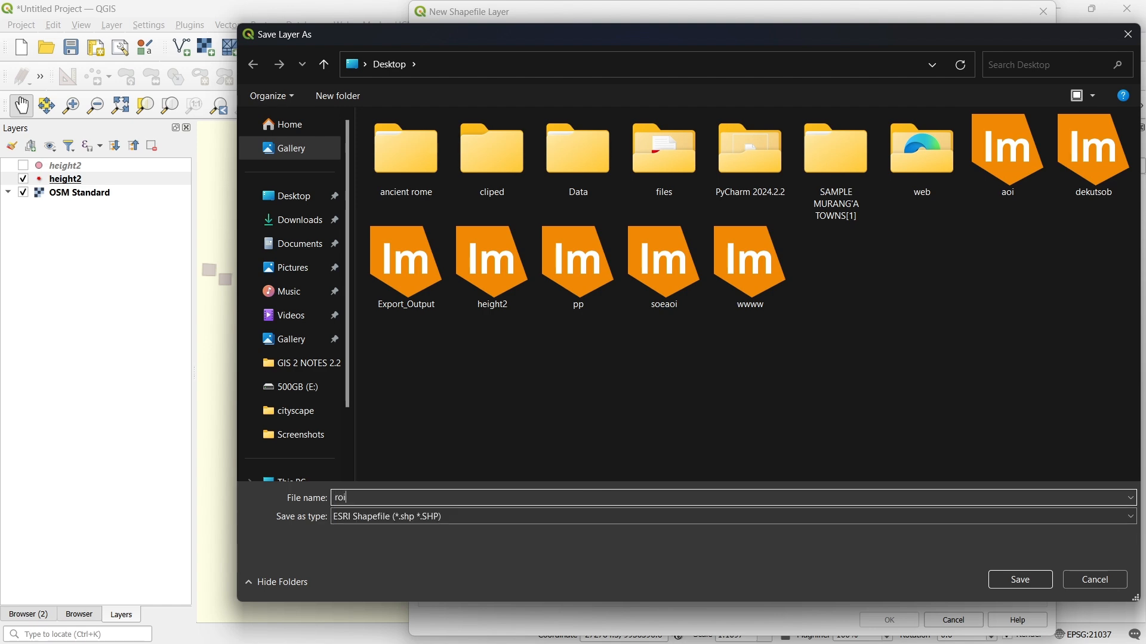
{"action": "left_click", "coordinate": [1020, 580]}
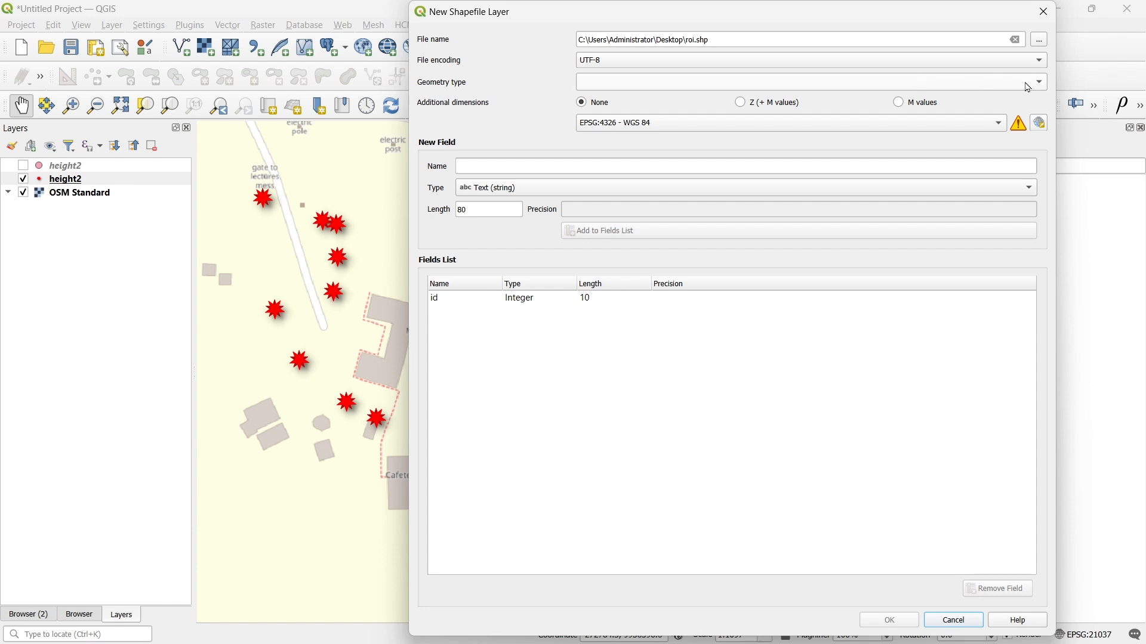
Step: Set the roi layer's geometry type to Polygon and its CRS to EPSG:21037 - Arc 1960 / UTM zone 37S, and create the layer
{"action": "left_click", "coordinate": [857, 82]}
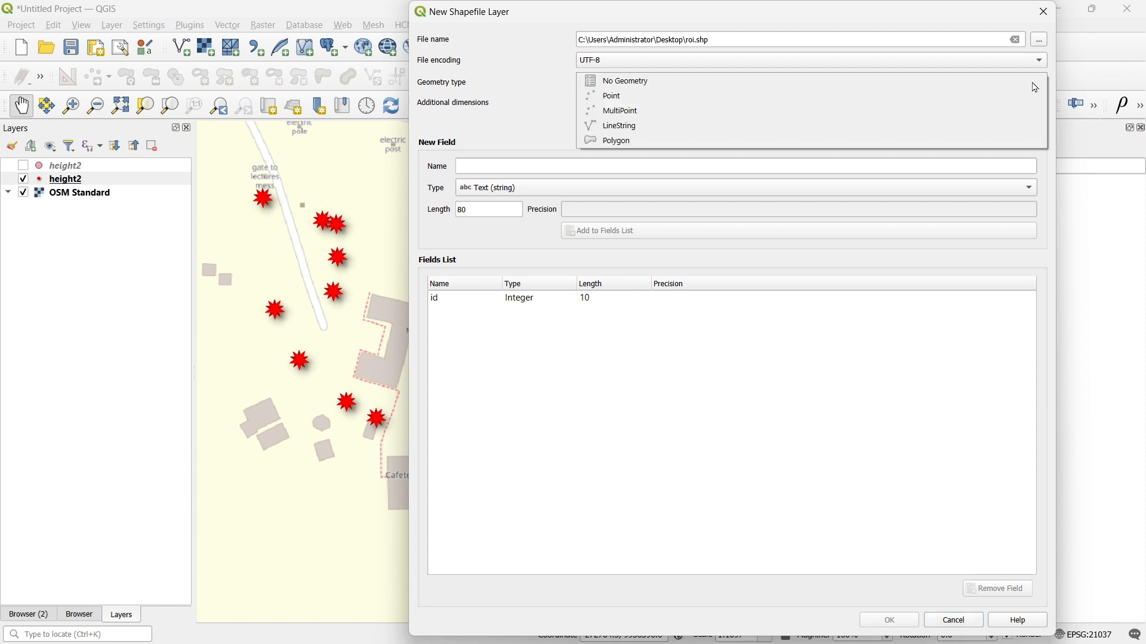
{"action": "left_click", "coordinate": [847, 142]}
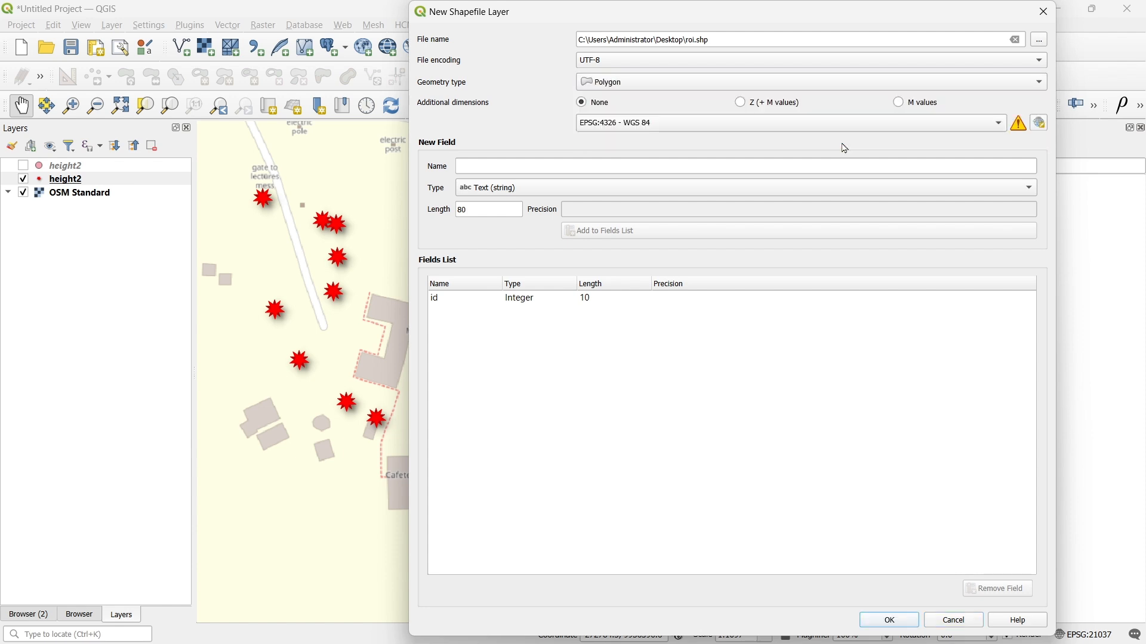
{"action": "left_click", "coordinate": [1043, 123]}
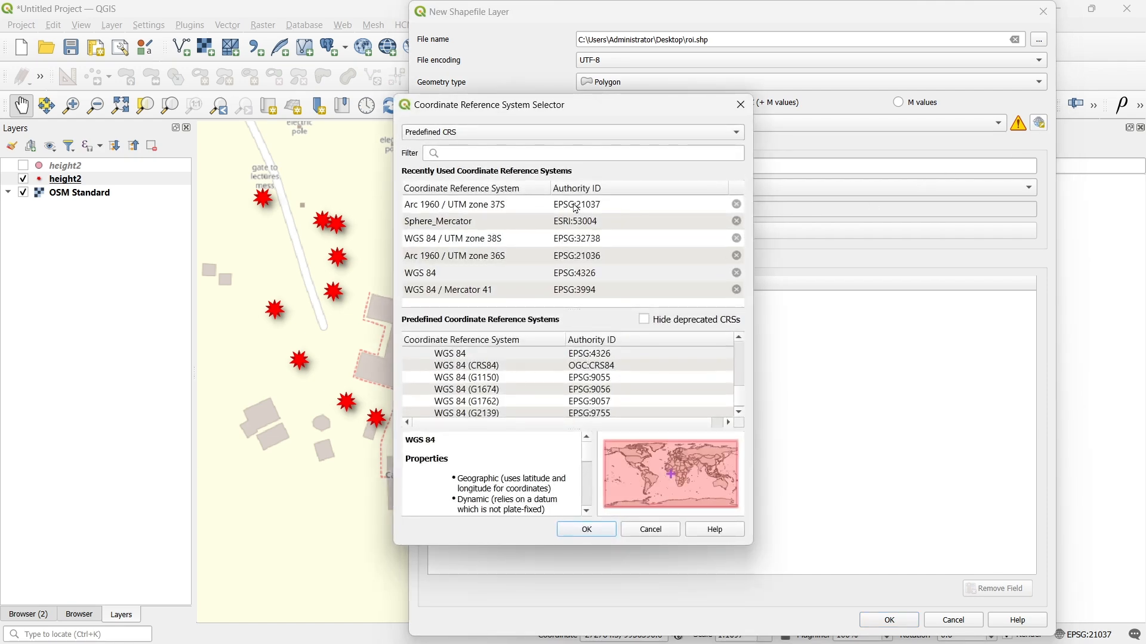
{"action": "left_click", "coordinate": [577, 207]}
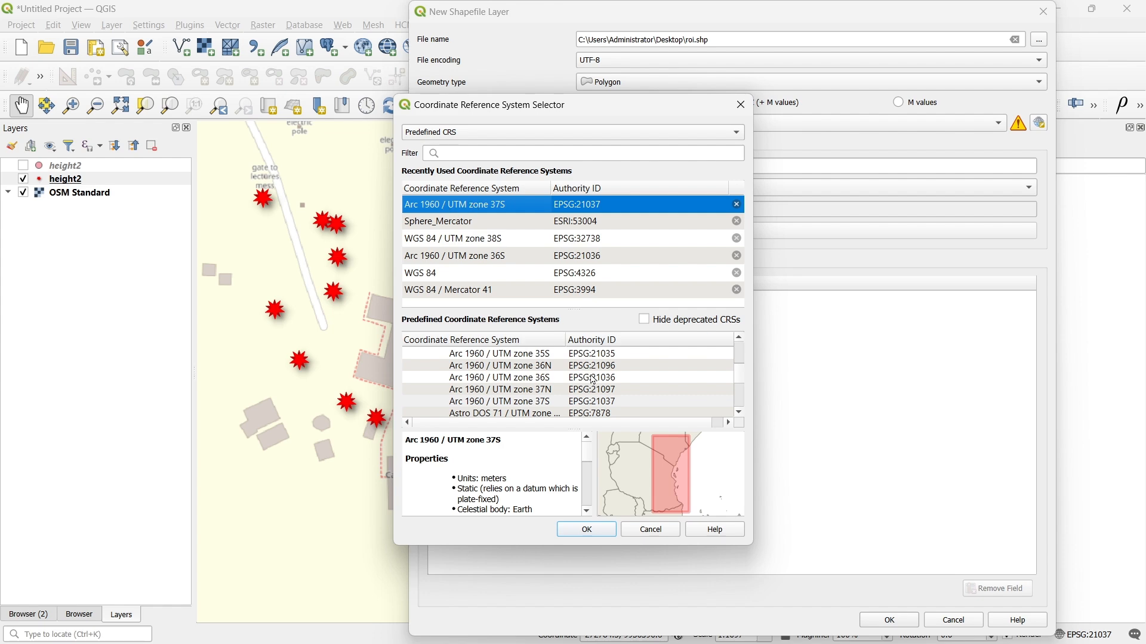
{"action": "left_click", "coordinate": [603, 534]}
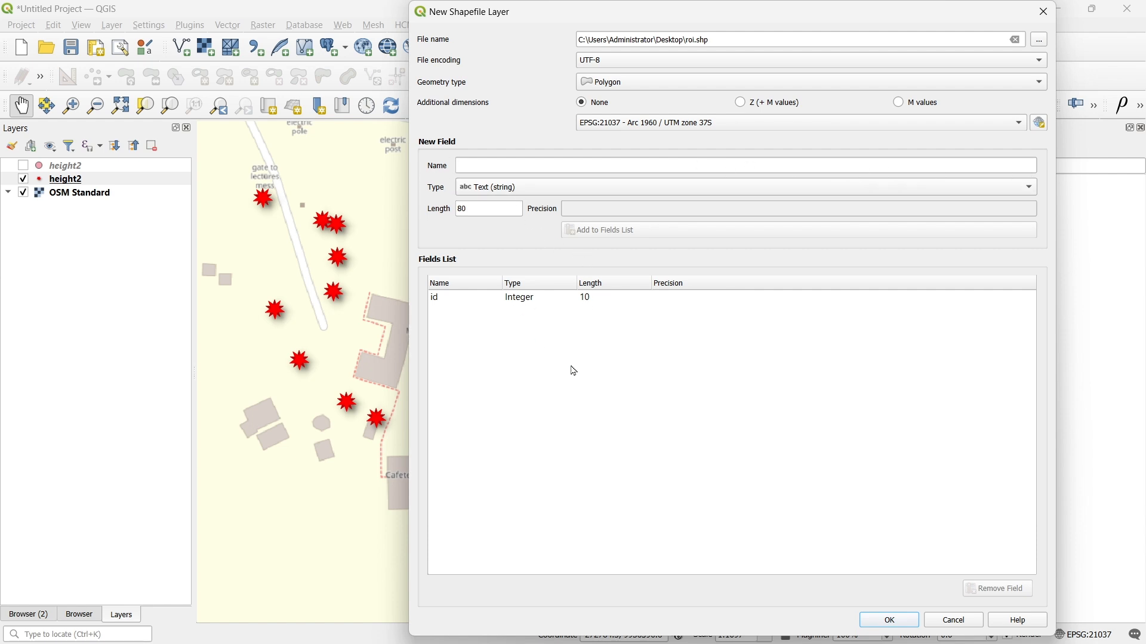
{"action": "left_click", "coordinate": [890, 620]}
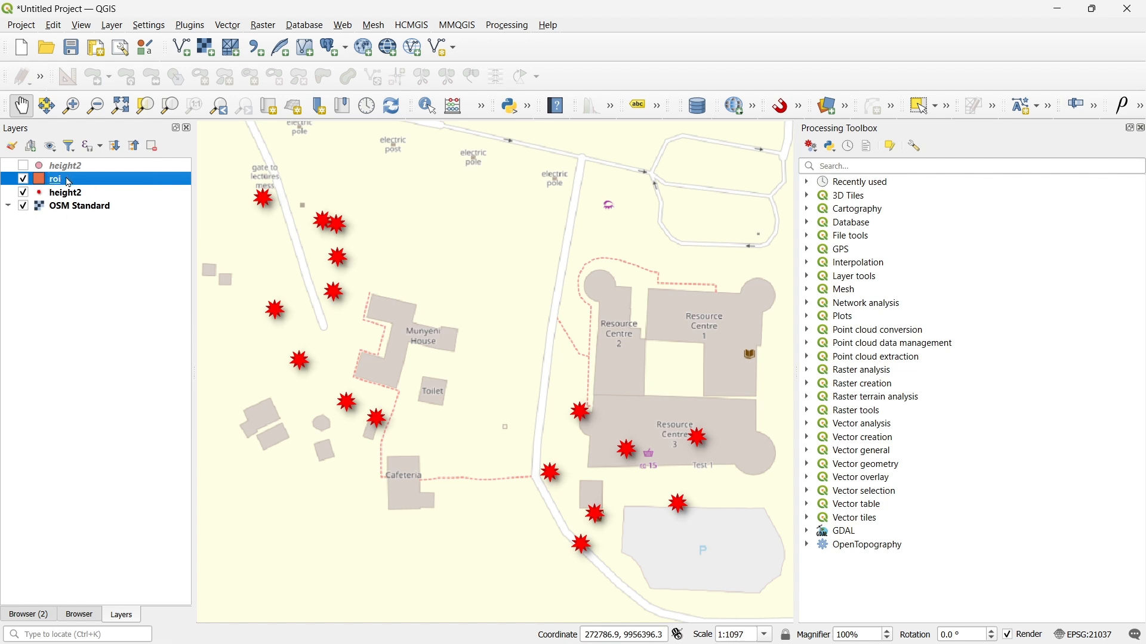
{"action": "left_click_drag", "start_coordinate": [432, 344], "coordinate": [434, 317]}
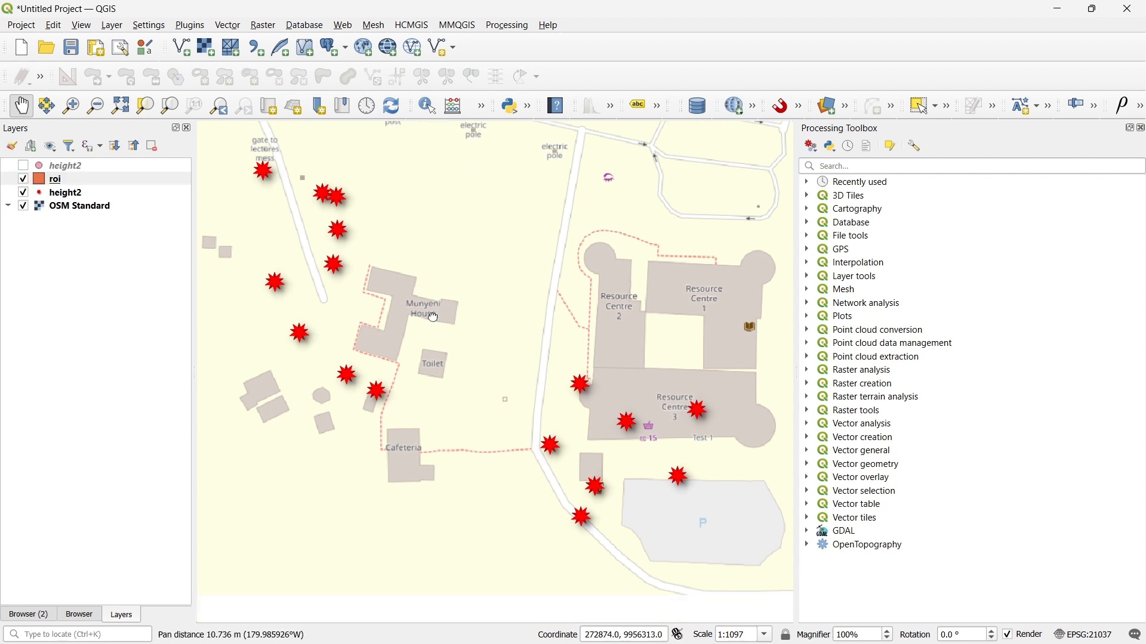
{"action": "left_click_drag", "start_coordinate": [391, 272], "coordinate": [418, 307]}
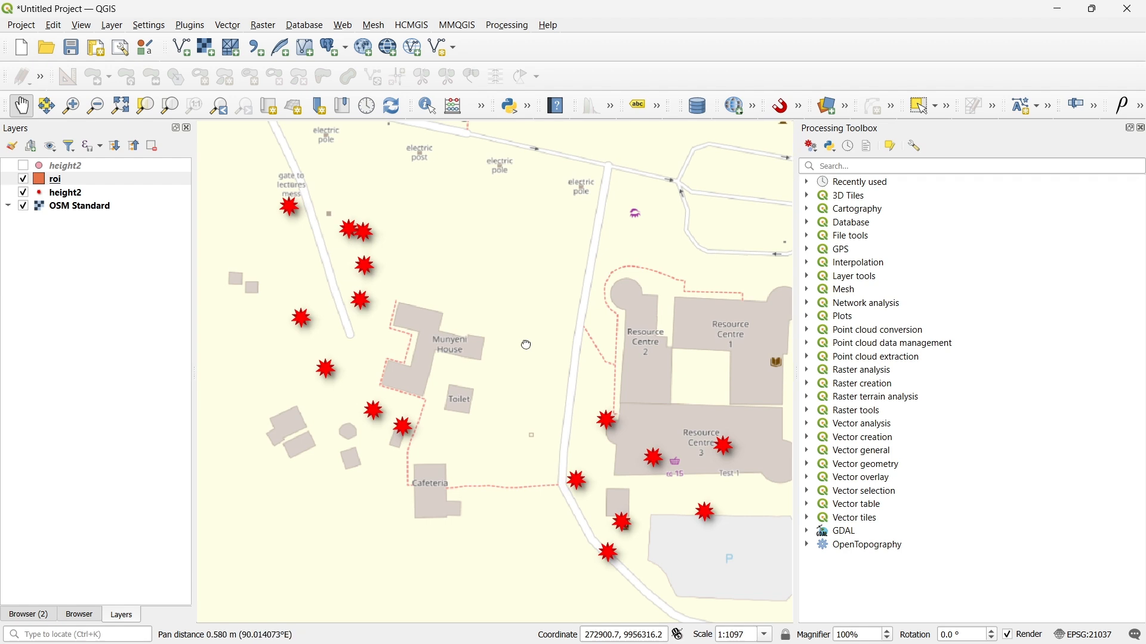
{"action": "left_click_drag", "start_coordinate": [526, 345], "coordinate": [525, 344]}
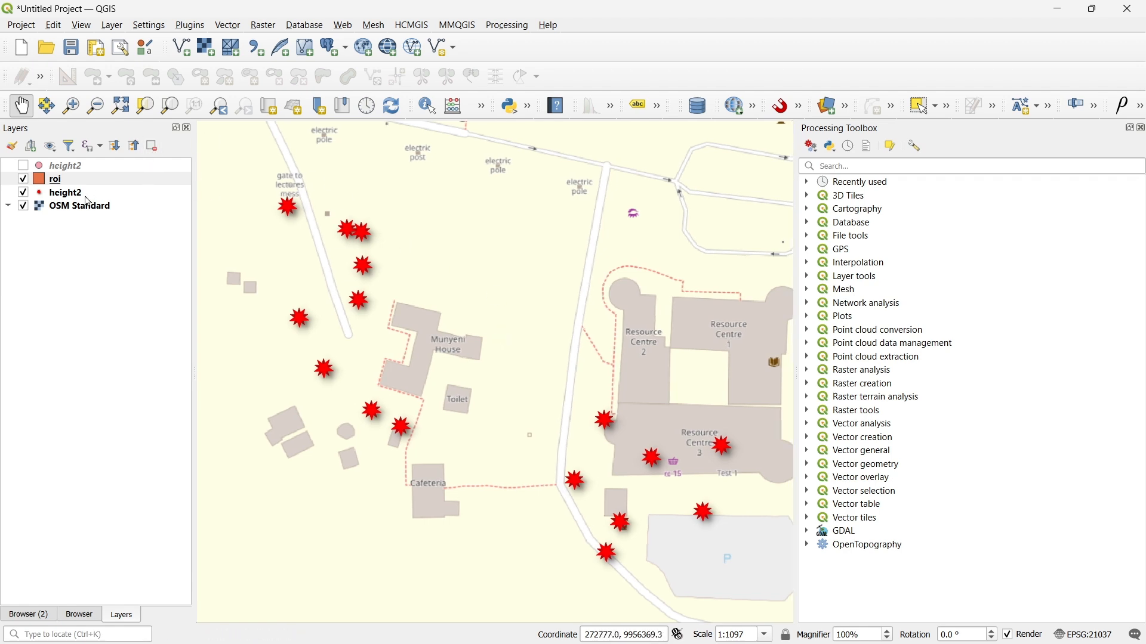
Step: Turn on editing for the roi layer and begin a new polygon feature near the gate to the lecturers' mess
{"action": "left_click", "coordinate": [38, 79]}
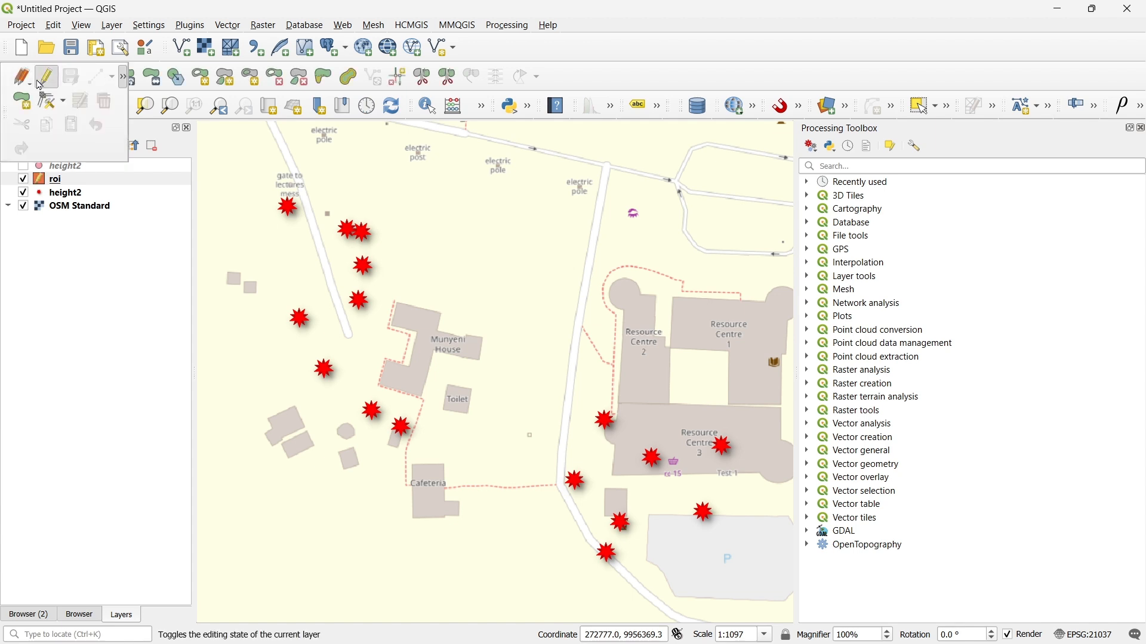
{"action": "left_click", "coordinate": [39, 78]}
{"action": "left_click", "coordinate": [41, 78]}
{"action": "left_click", "coordinate": [24, 103]}
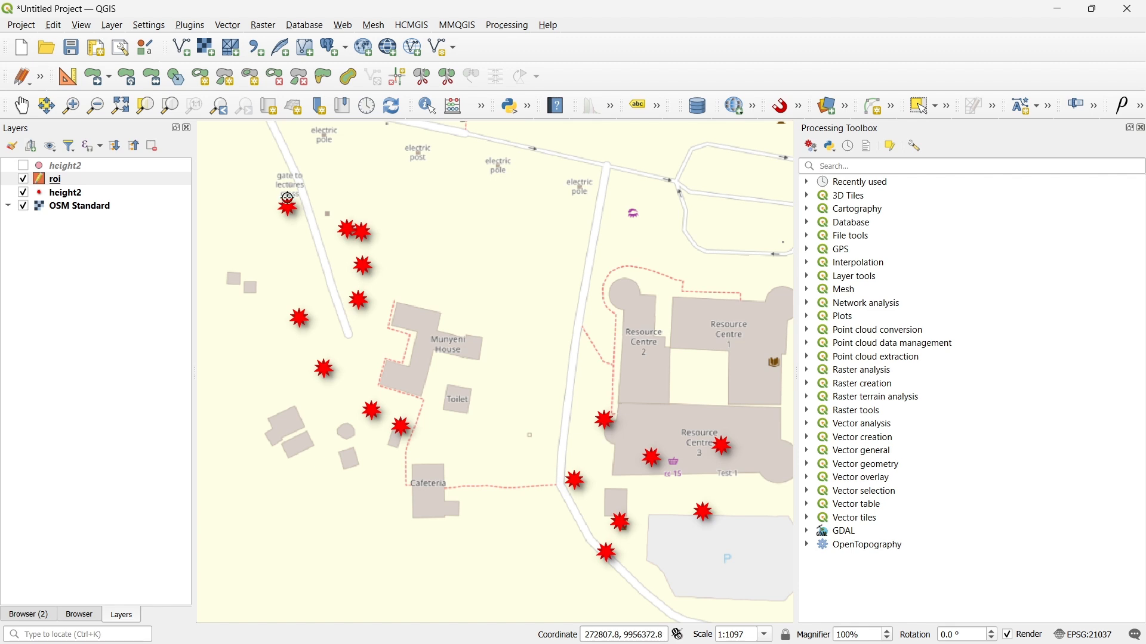
{"action": "scroll", "coordinate": [288, 207], "scroll_direction": "up", "scroll_amount": 1}
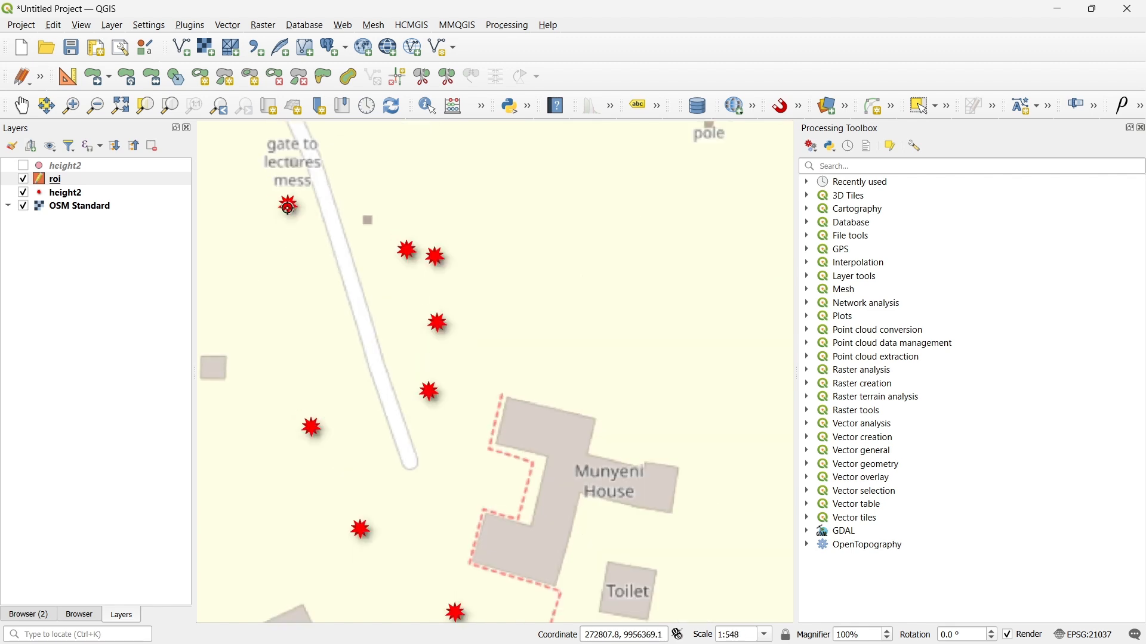
{"action": "scroll", "coordinate": [288, 207], "scroll_direction": "down", "scroll_amount": 1}
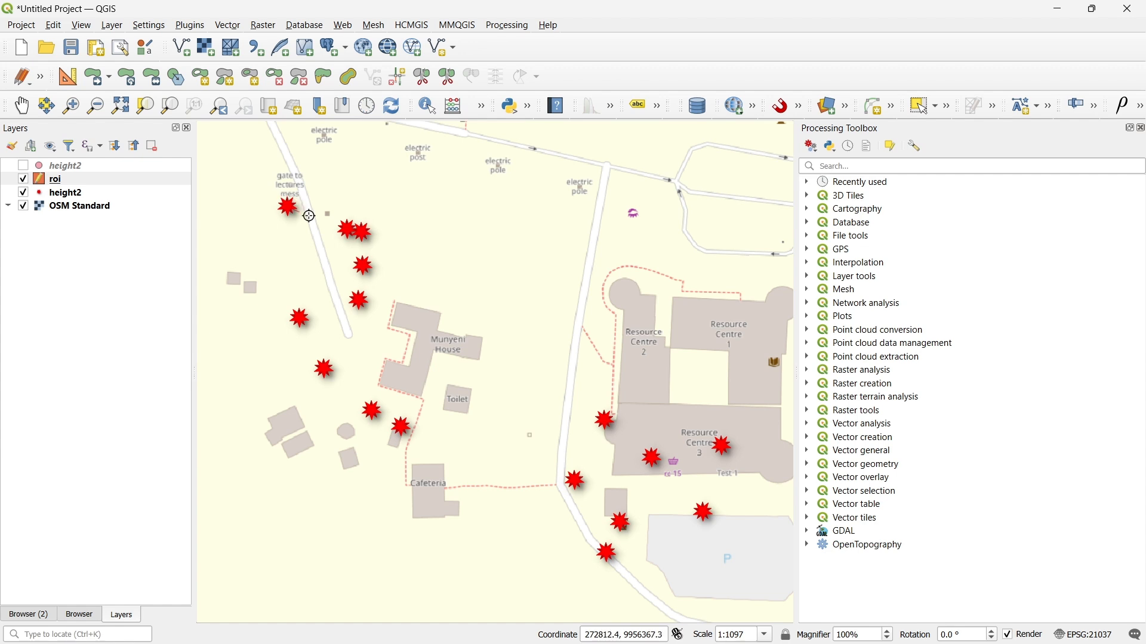
Step: Digitize one roi polygon enclosing the red height points from the mess gate to Resource Centre 3 and the parking area, with id 1
{"action": "left_click", "coordinate": [289, 207]}
{"action": "left_click", "coordinate": [434, 233]}
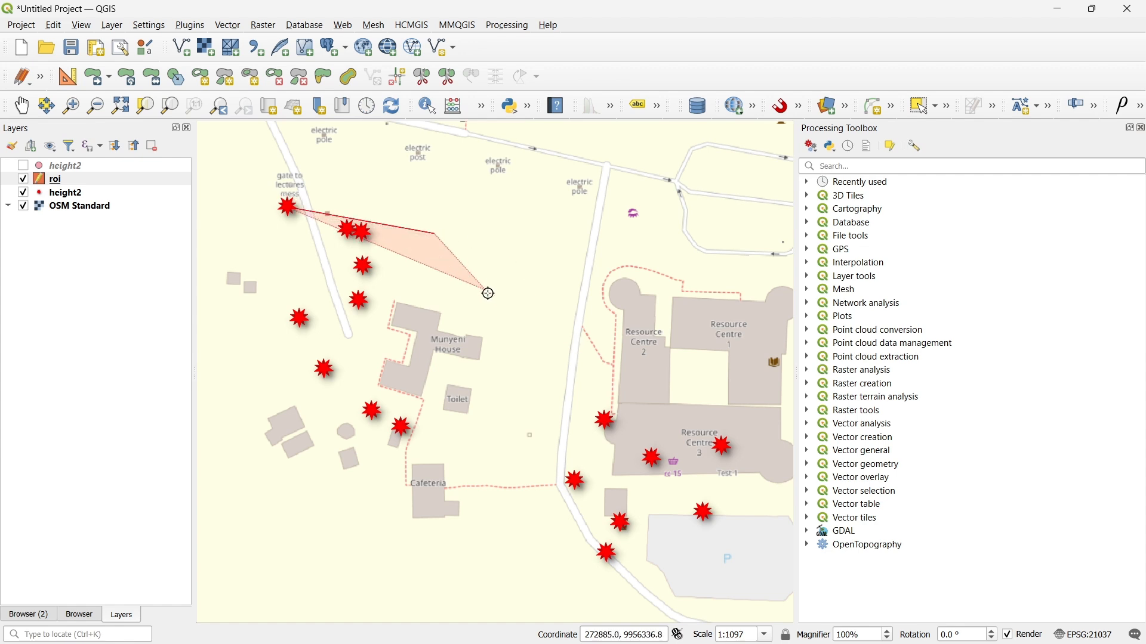
{"action": "left_click", "coordinate": [504, 302]}
{"action": "left_click", "coordinate": [623, 339]}
{"action": "left_click", "coordinate": [693, 407]}
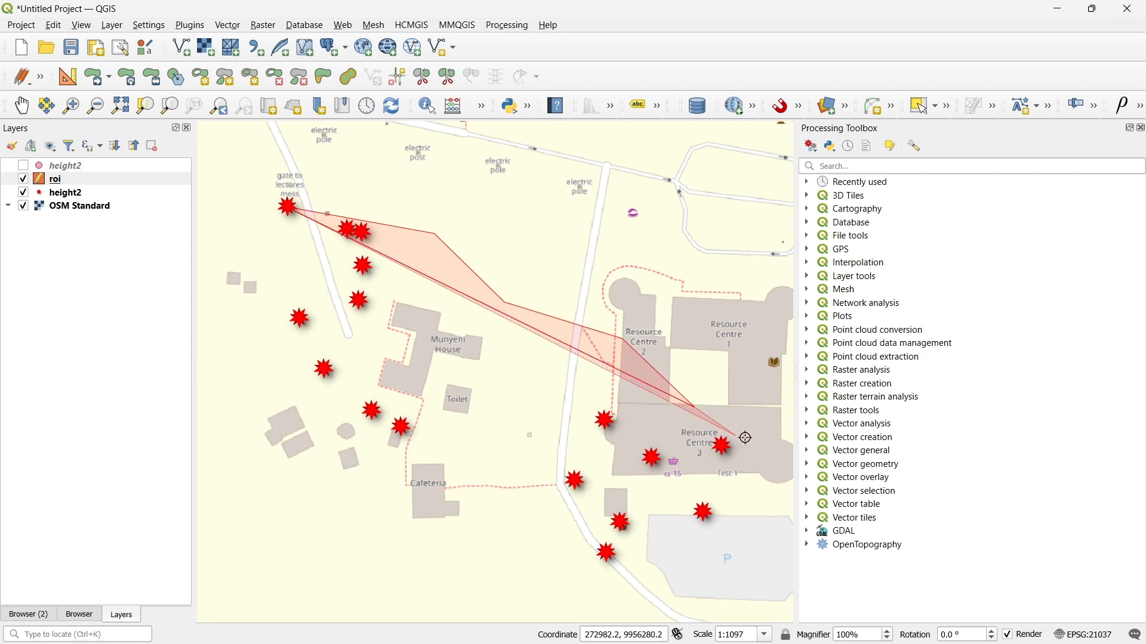
{"action": "left_click", "coordinate": [745, 452]}
{"action": "left_click", "coordinate": [707, 536]}
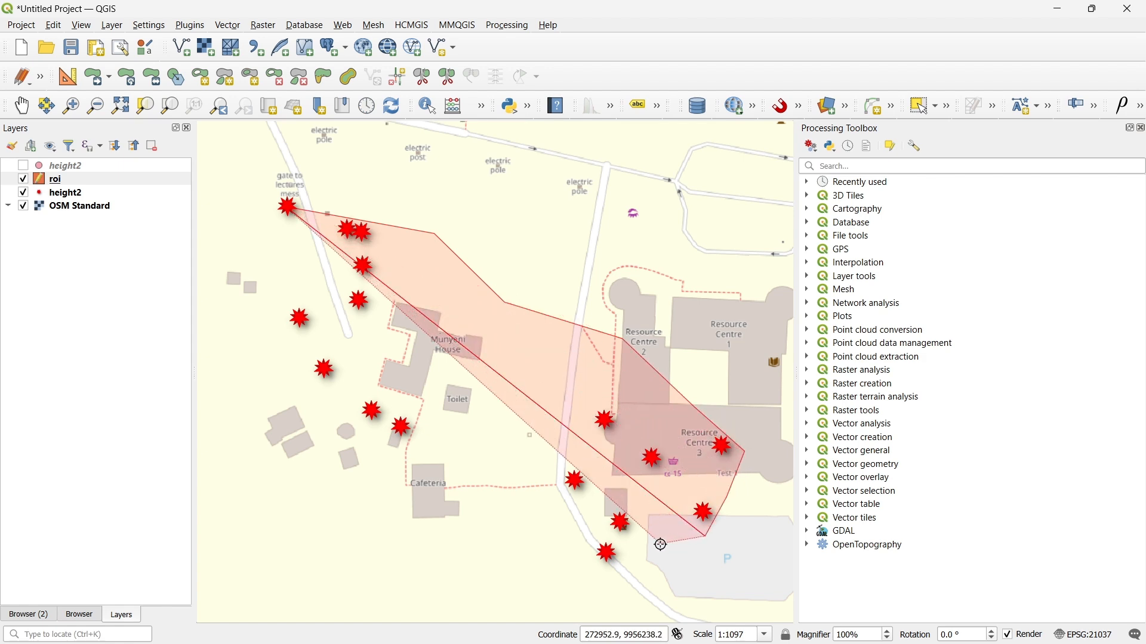
{"action": "left_click", "coordinate": [608, 563]}
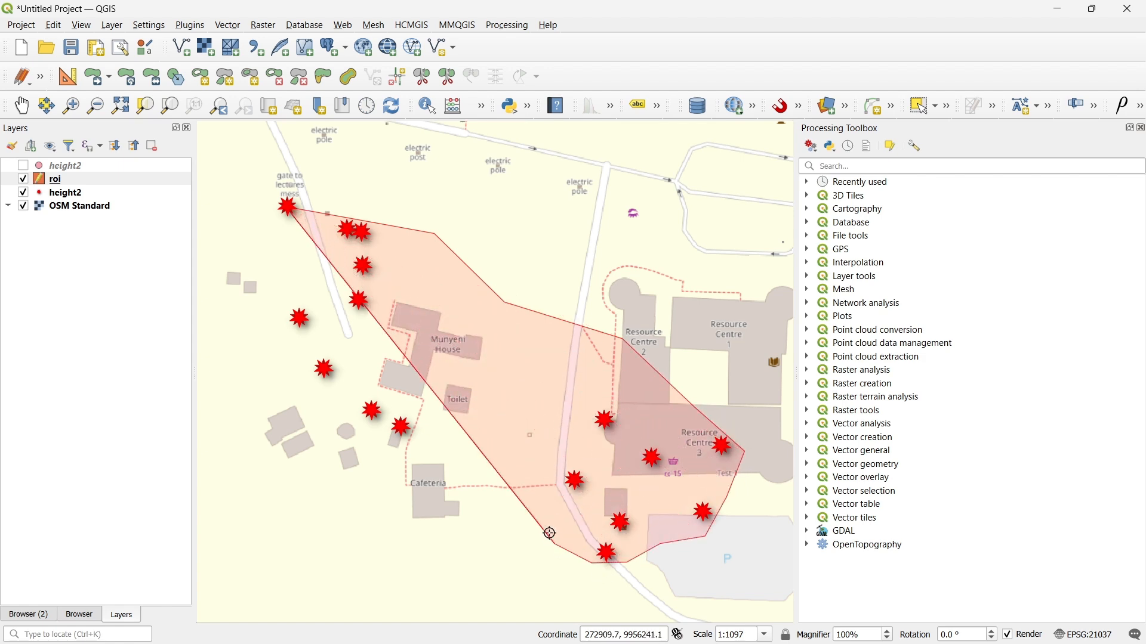
{"action": "left_click", "coordinate": [549, 533]}
{"action": "left_click", "coordinate": [542, 492]}
{"action": "left_click", "coordinate": [518, 459]}
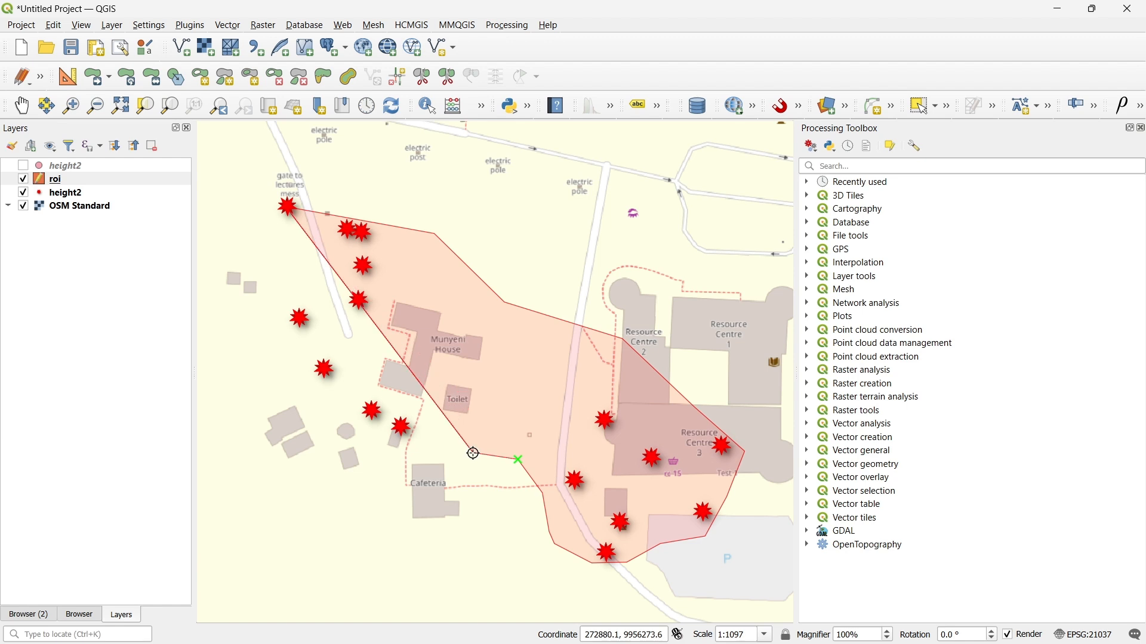
{"action": "left_click", "coordinate": [473, 453]}
{"action": "left_click", "coordinate": [422, 461]}
{"action": "left_click", "coordinate": [382, 450]}
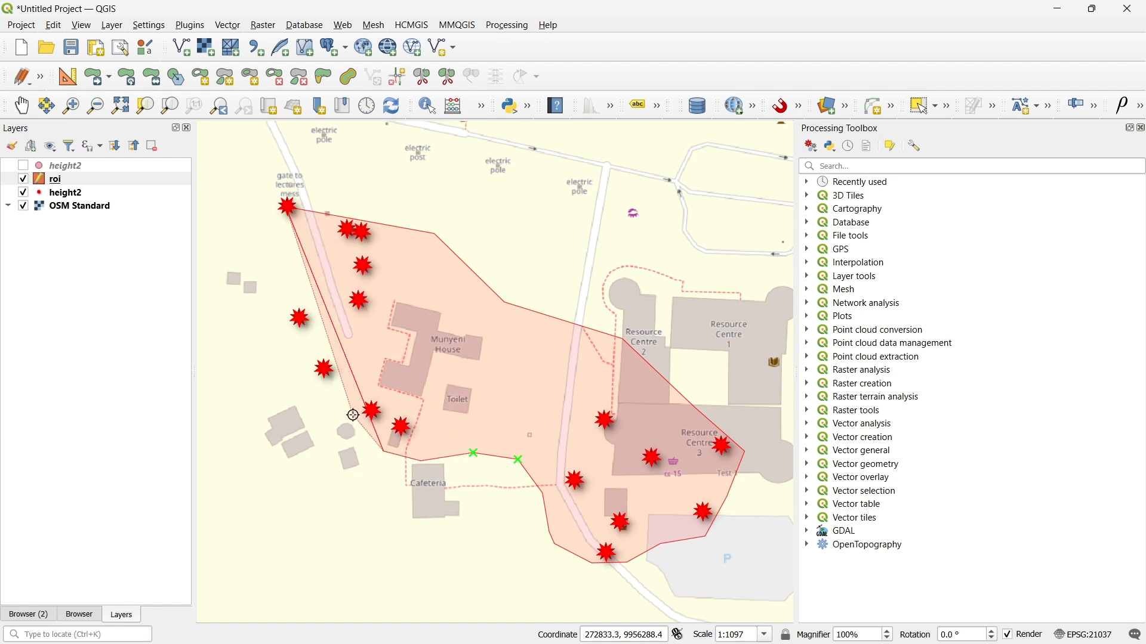
{"action": "left_click", "coordinate": [315, 377]}
{"action": "left_click", "coordinate": [302, 355]}
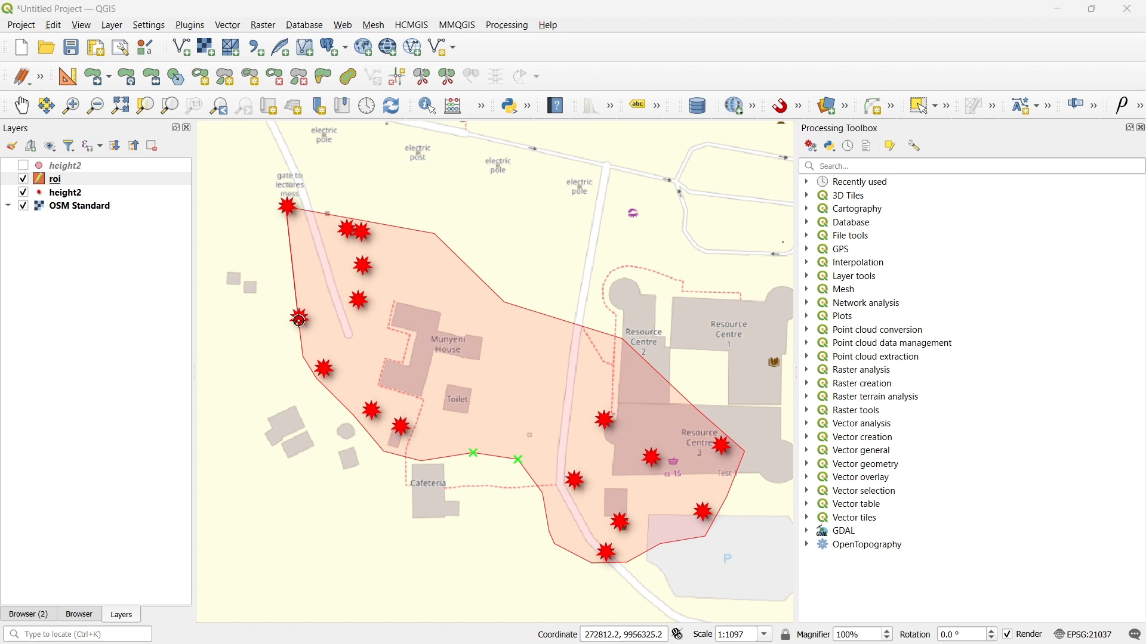
{"action": "right_click", "coordinate": [299, 320]}
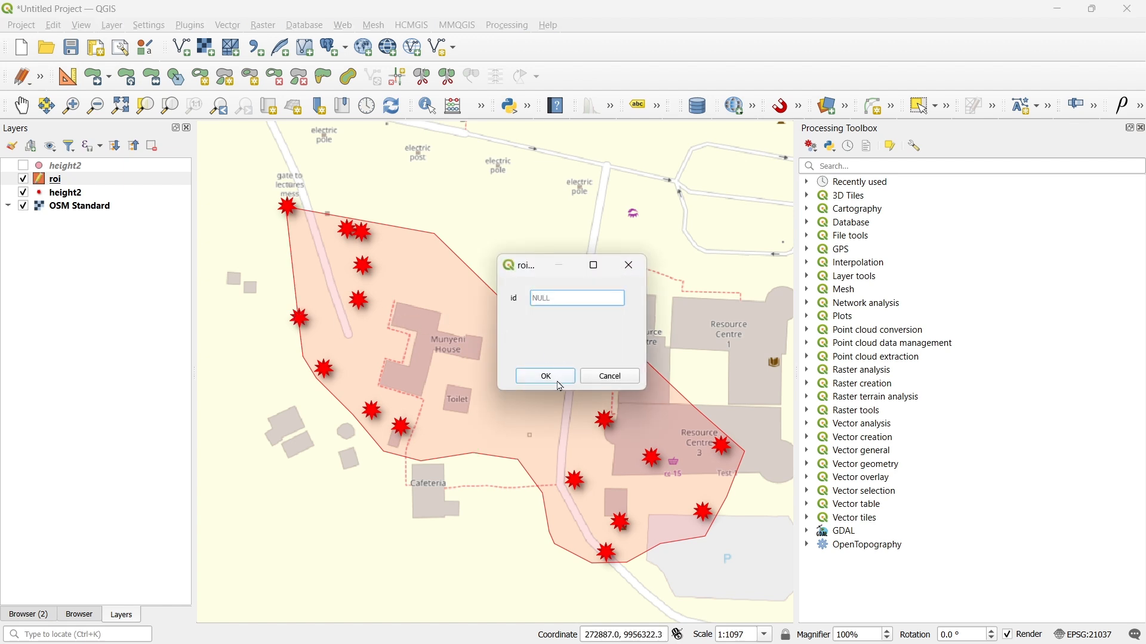
{"action": "type", "text": "1"}
{"action": "left_click", "coordinate": [564, 378]}
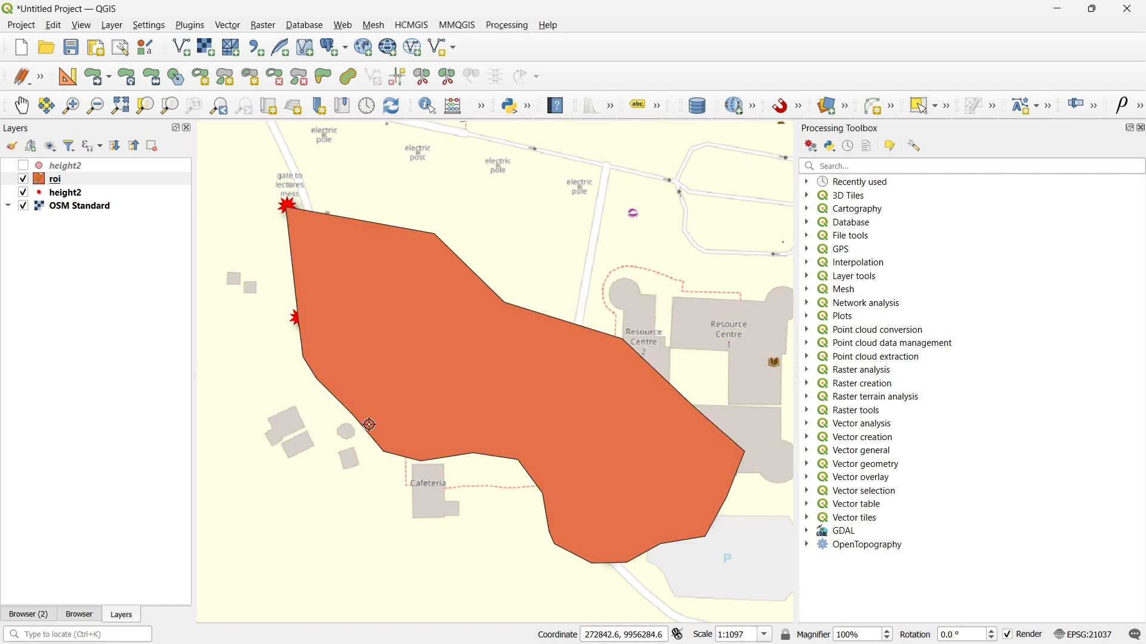
{"action": "left_click", "coordinate": [40, 180]}
{"action": "right_click", "coordinate": [39, 181]}
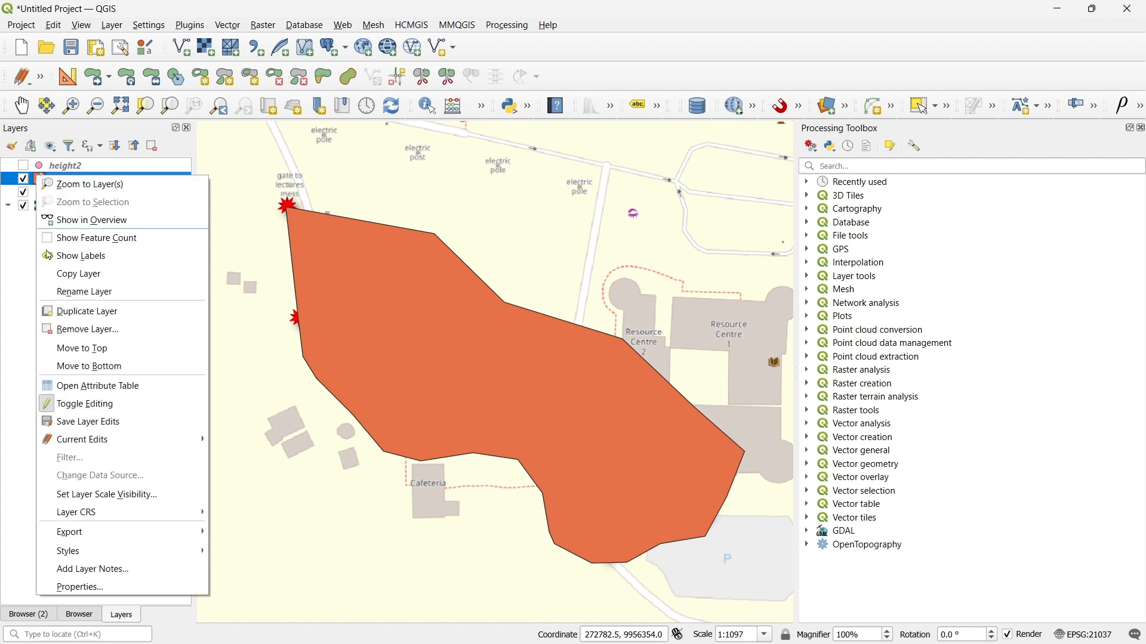
{"action": "left_click", "coordinate": [107, 170]}
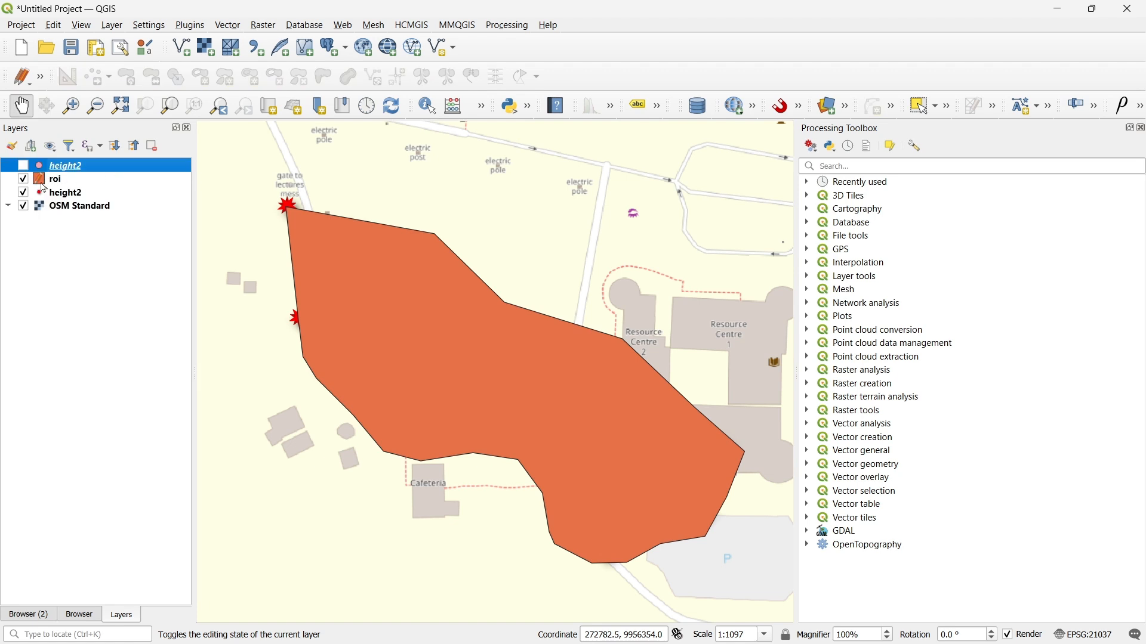
{"action": "right_click", "coordinate": [40, 181]}
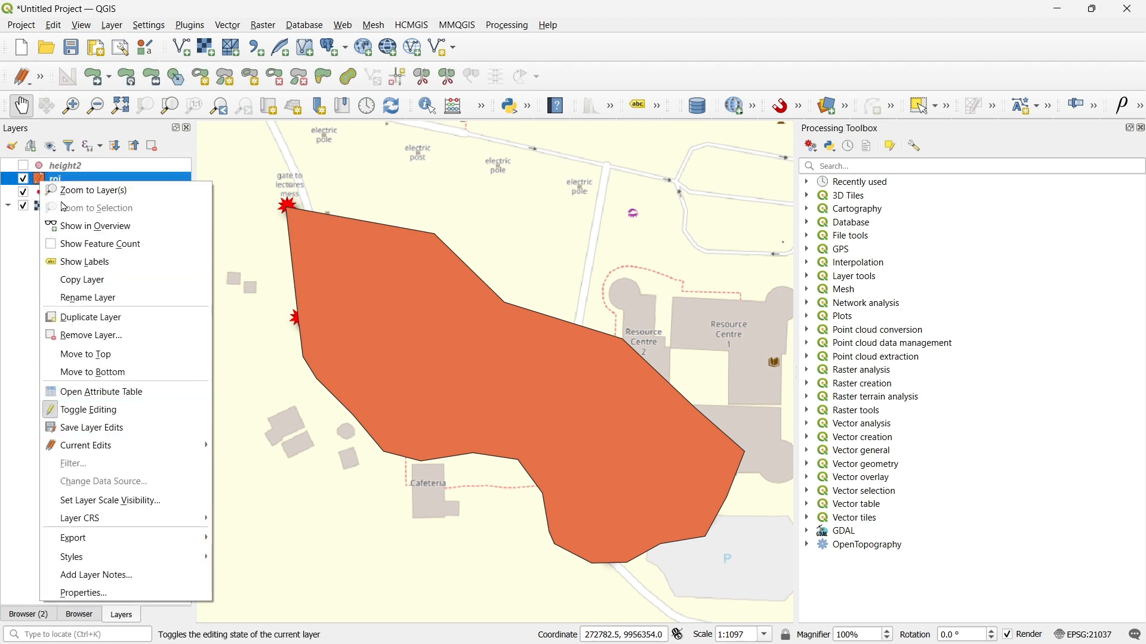
{"action": "left_click", "coordinate": [39, 183]}
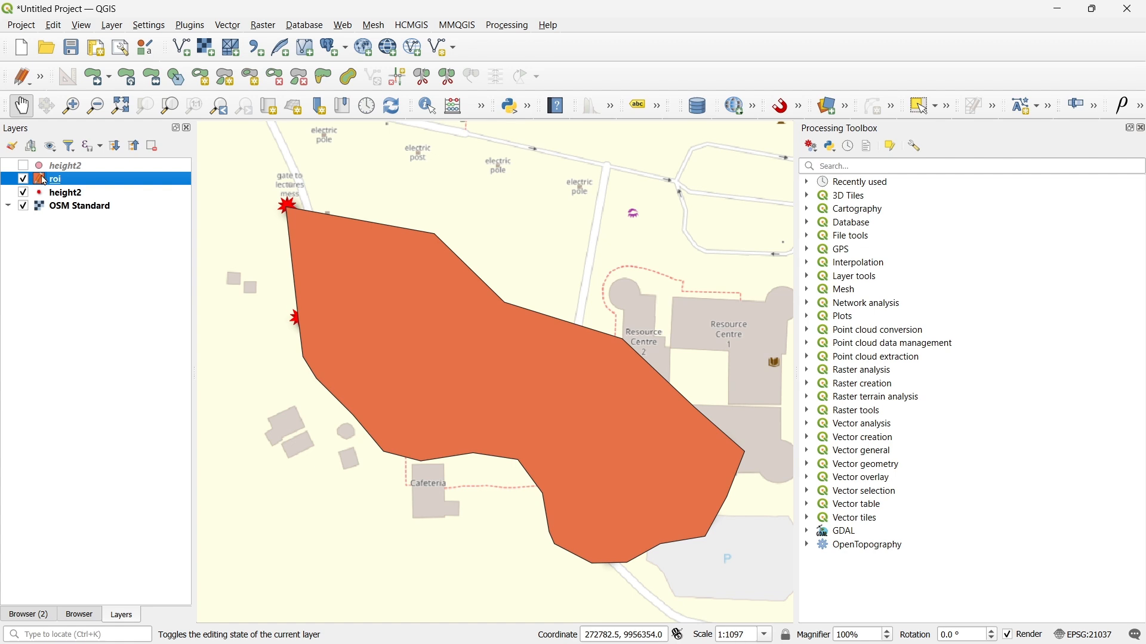
Step: Give the roi layer's simple fill a transparent fill color and a 0.46 mm stroke width, and apply the symbology
{"action": "double_click", "coordinate": [39, 179]}
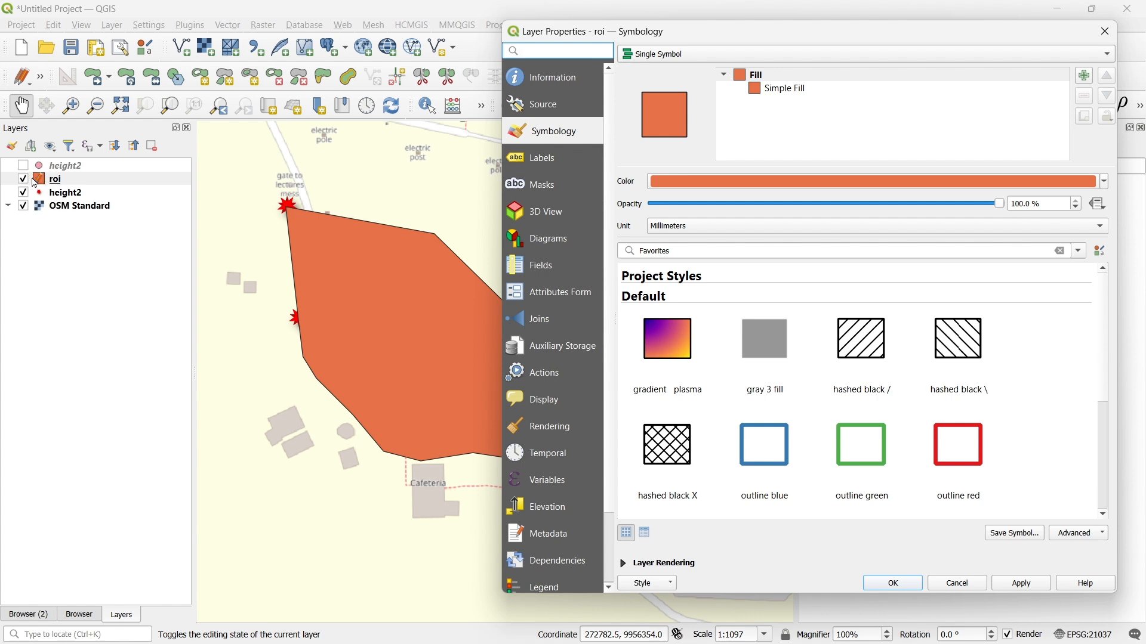
{"action": "left_click", "coordinate": [782, 89]}
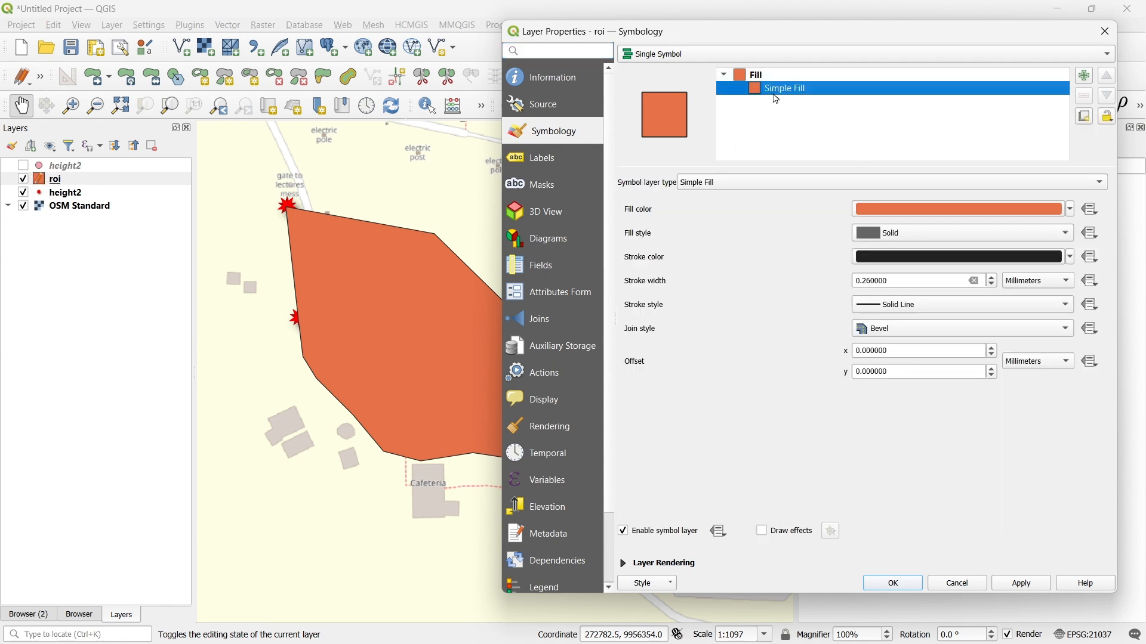
{"action": "left_click", "coordinate": [1071, 210]}
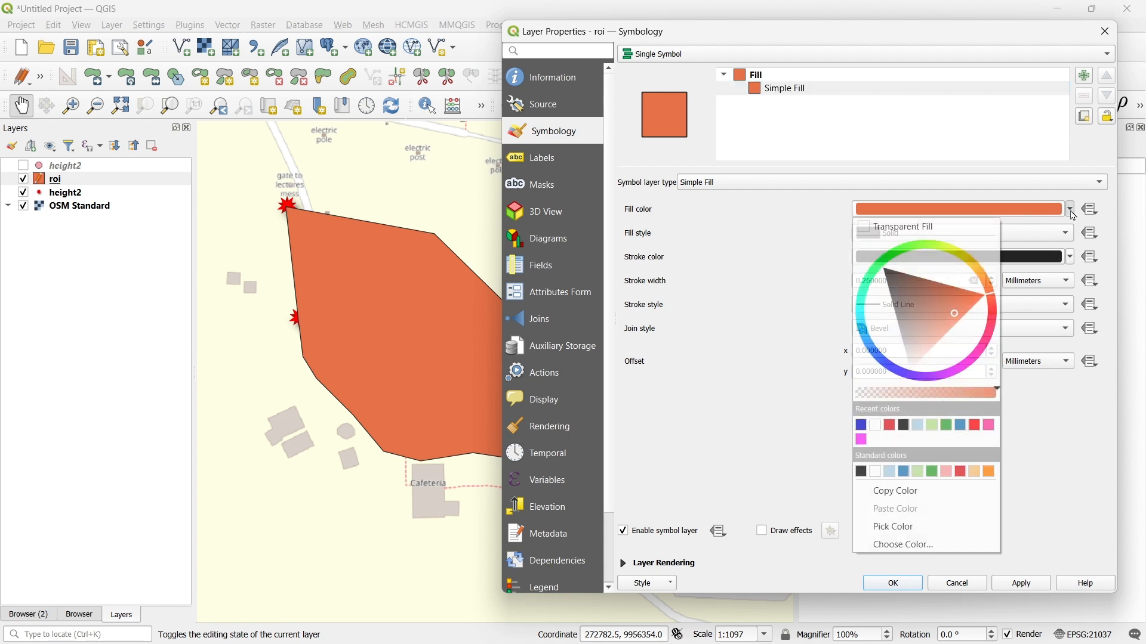
{"action": "left_click", "coordinate": [899, 230]}
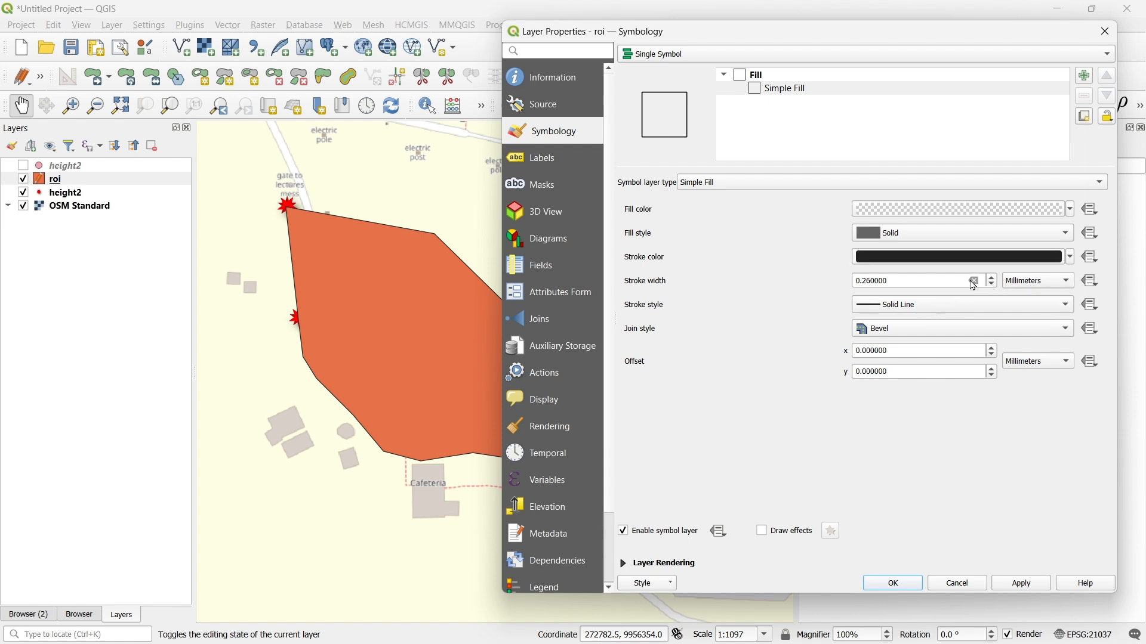
{"action": "left_click", "coordinate": [995, 278]}
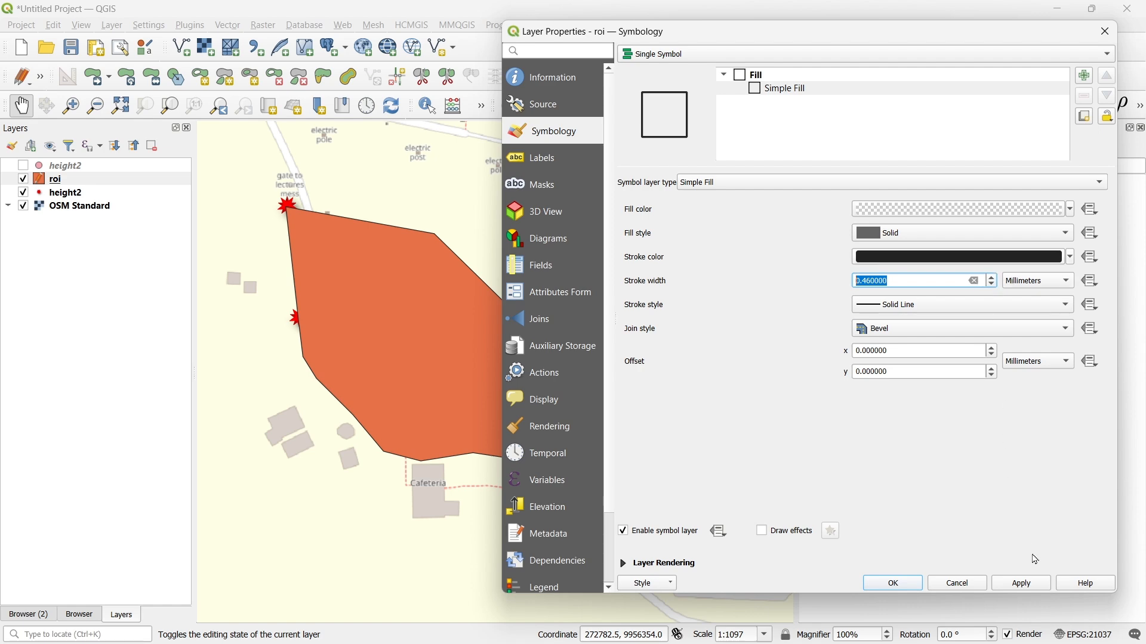
{"action": "left_click", "coordinate": [1002, 586]}
{"action": "left_click", "coordinate": [884, 587]}
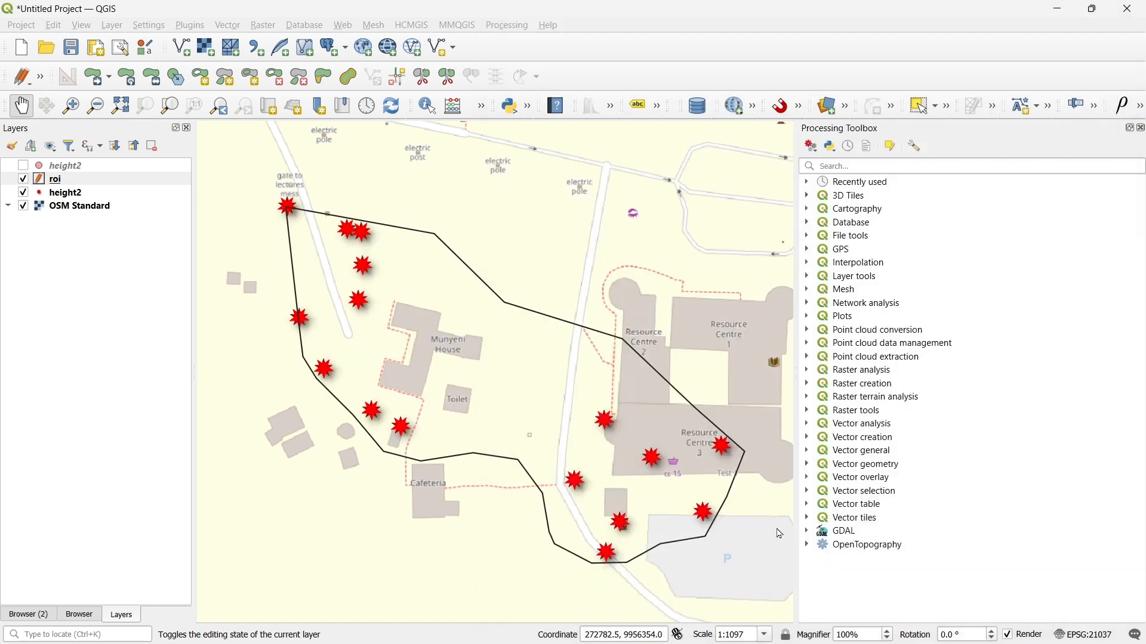
Step: Start exporting the roi layer's features to a new file in ESRI Shapefile format
{"action": "left_click_drag", "start_coordinate": [492, 369], "coordinate": [499, 324]}
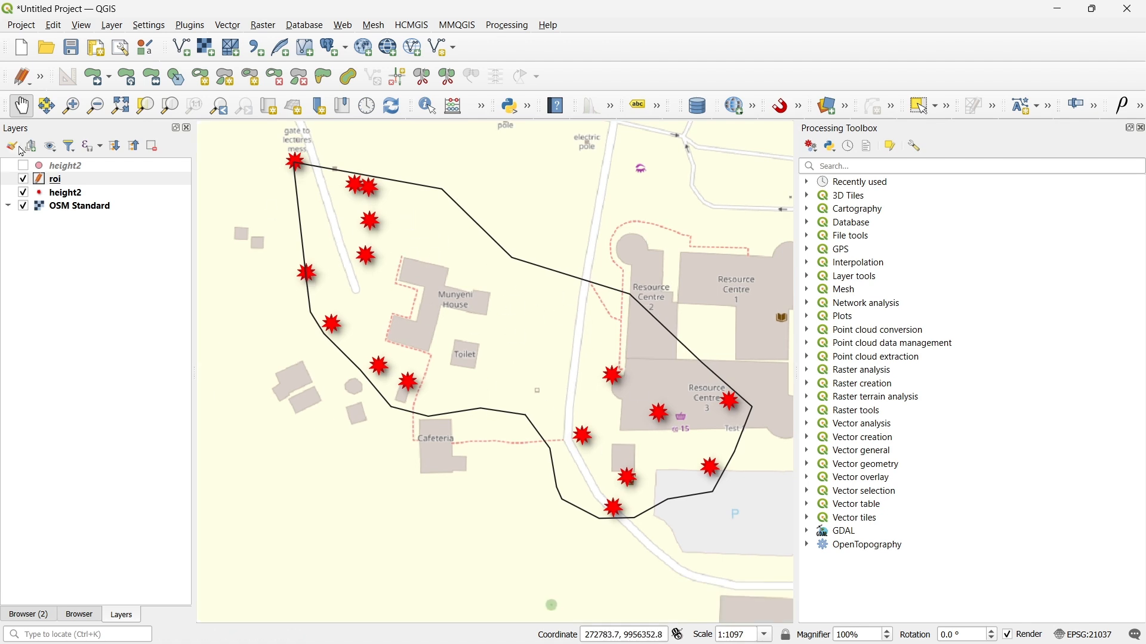
{"action": "right_click", "coordinate": [113, 167]}
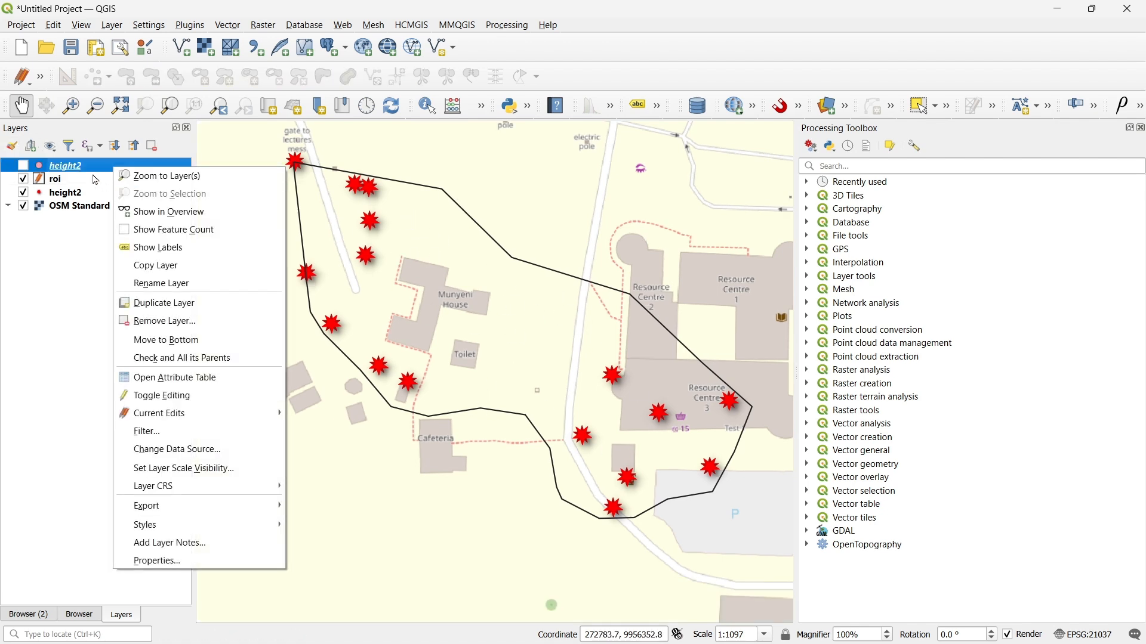
{"action": "right_click", "coordinate": [93, 174]}
{"action": "mouse_move", "coordinate": [153, 530]}
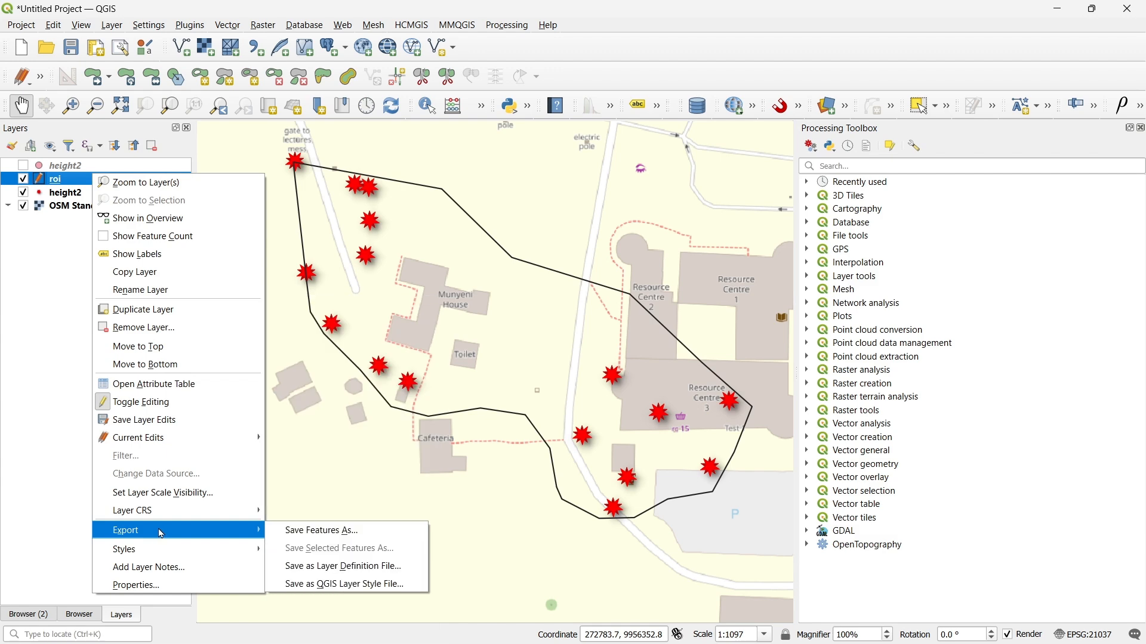
{"action": "left_click", "coordinate": [333, 534]}
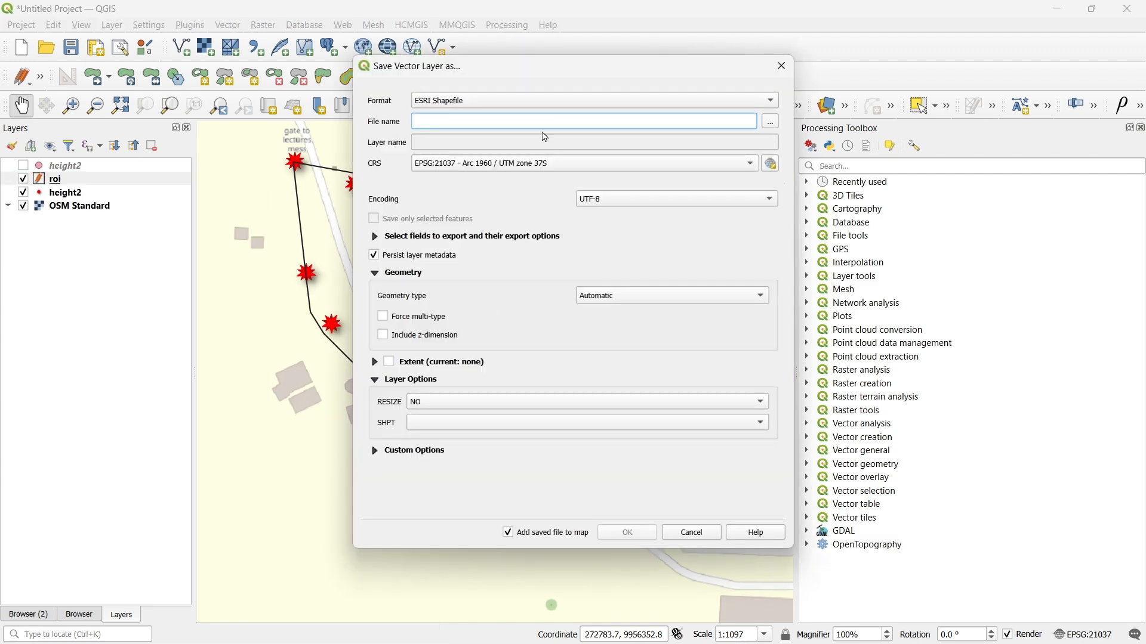
{"action": "left_click", "coordinate": [516, 109]}
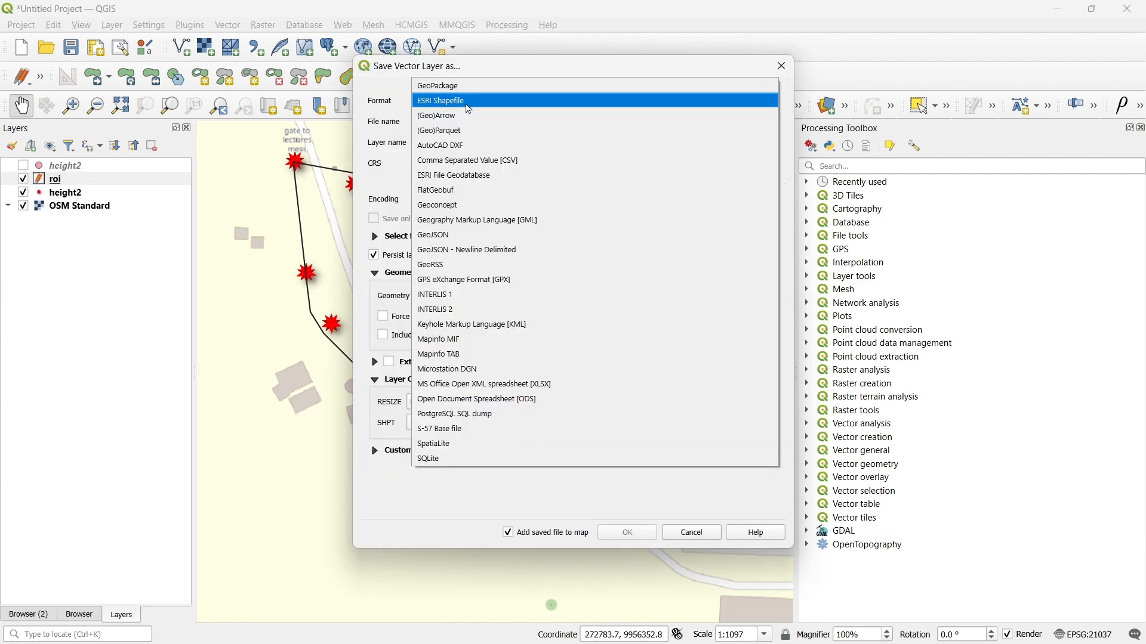
{"action": "left_click", "coordinate": [466, 102]}
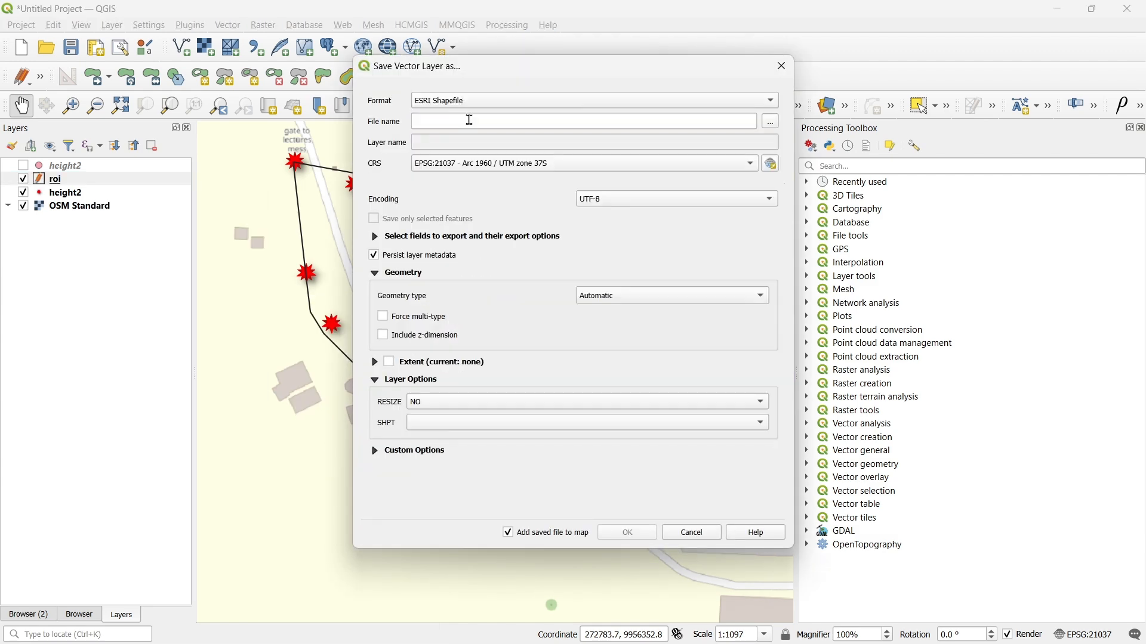
Step: Export the roi features to boundary.shp on the Desktop and switch to ArcMap
{"action": "left_click", "coordinate": [774, 123]}
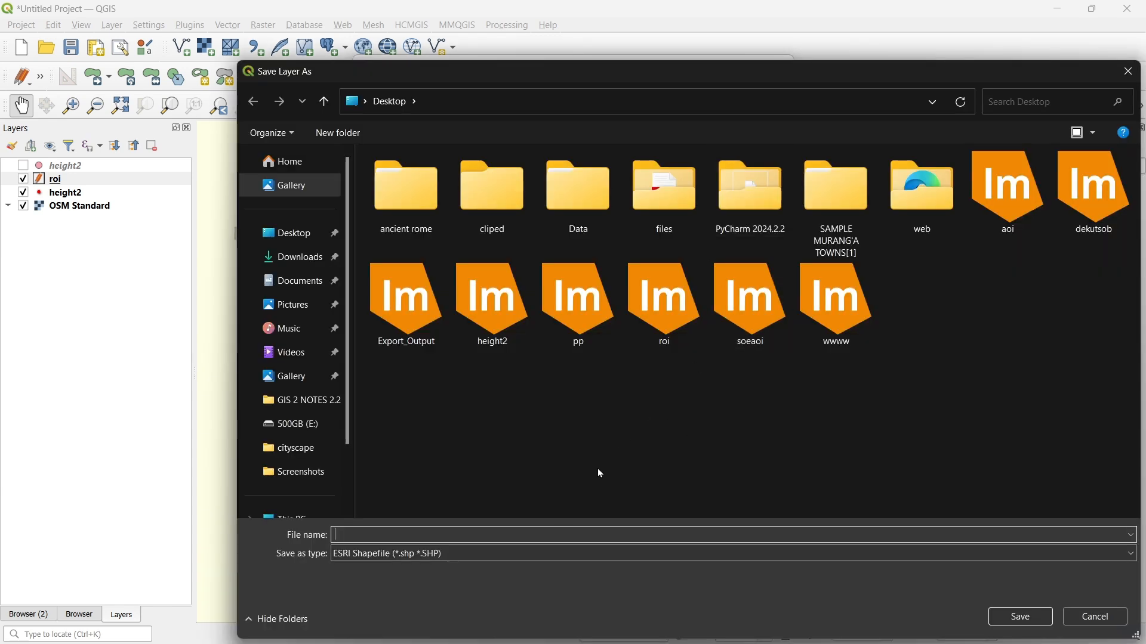
{"action": "type", "text": "r"}
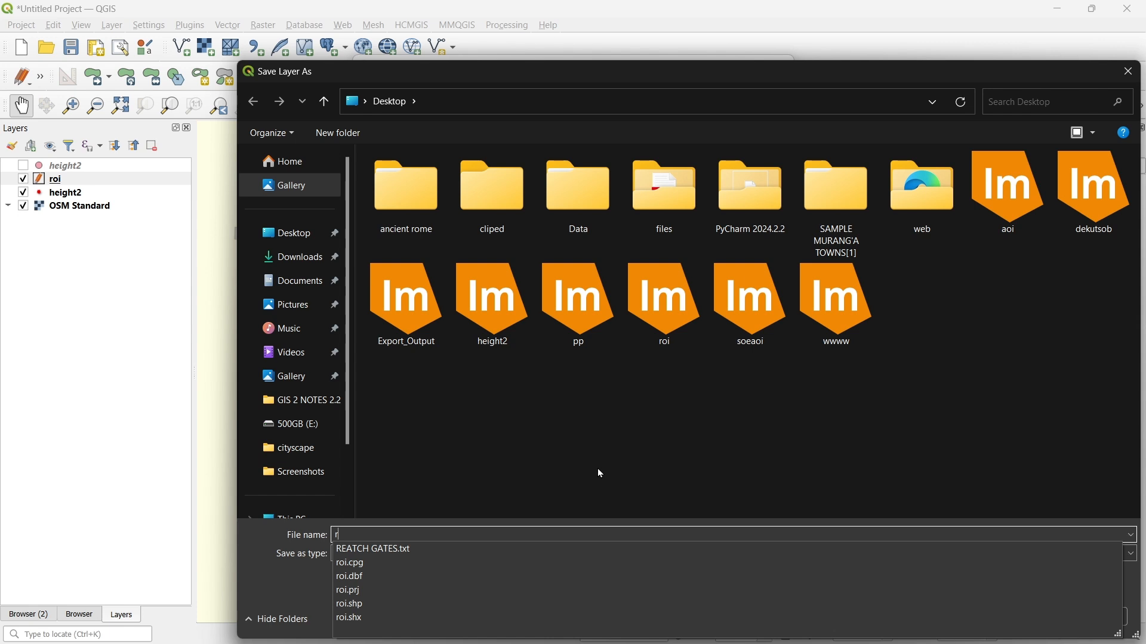
{"action": "type", "text": "o"}
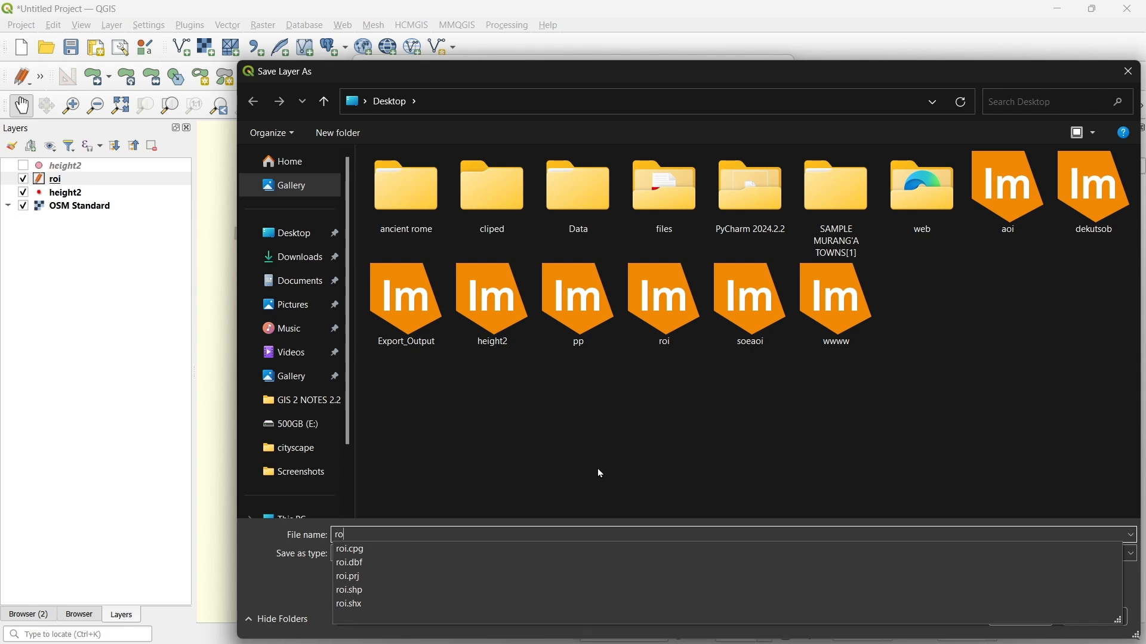
{"action": "key", "text": "BackSpace"}
{"action": "key", "text": "BackSpace"}
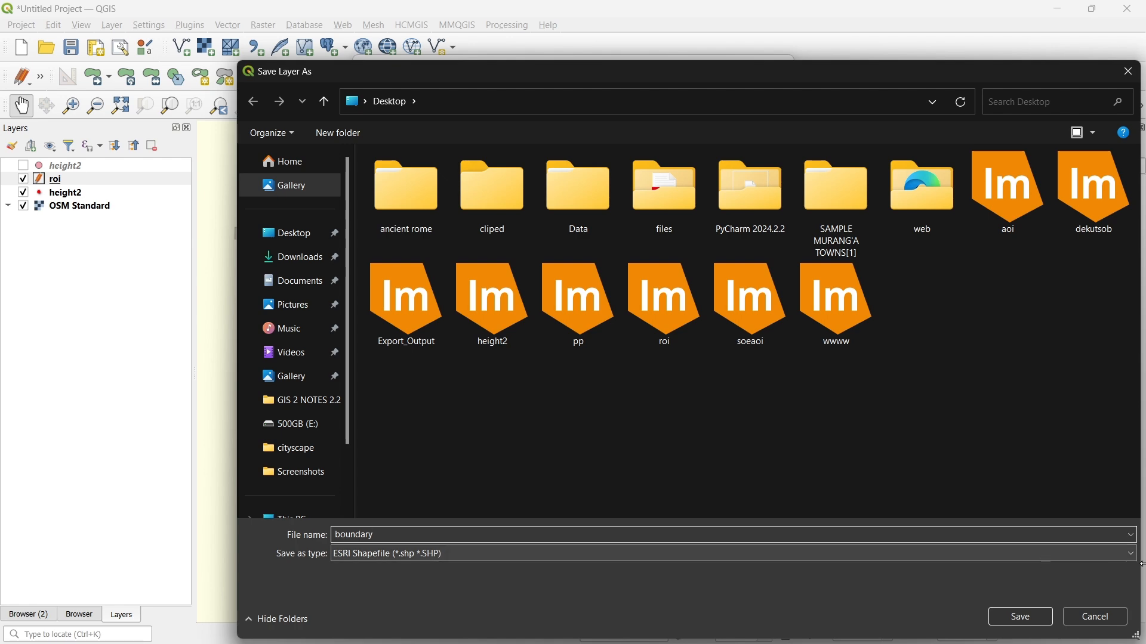
{"action": "left_click", "coordinate": [1021, 618]}
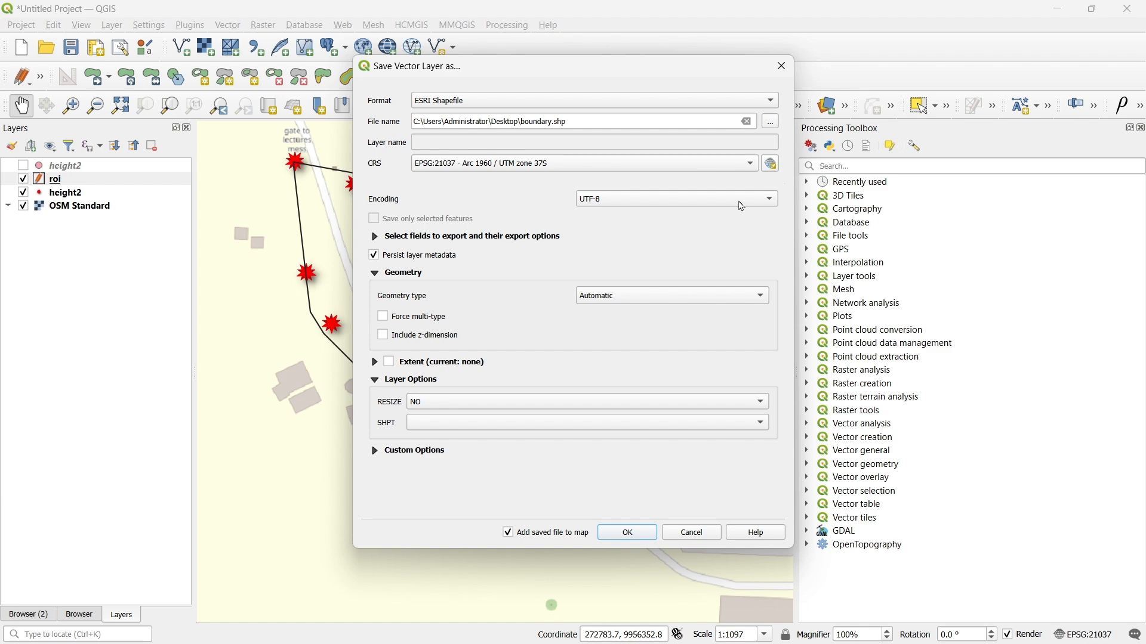
{"action": "left_click", "coordinate": [657, 530]}
{"action": "left_click", "coordinate": [1058, 7]}
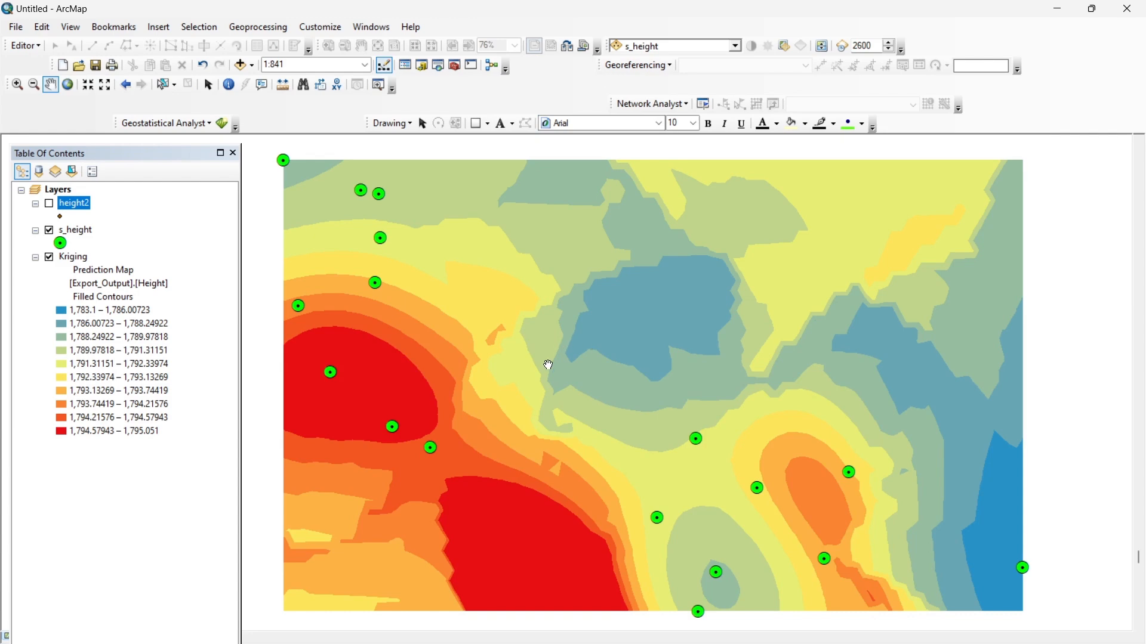
Step: Add roi.shp from the Desktop to the map and place it above the s_height layer
{"action": "left_click_drag", "start_coordinate": [546, 365], "coordinate": [545, 348]}
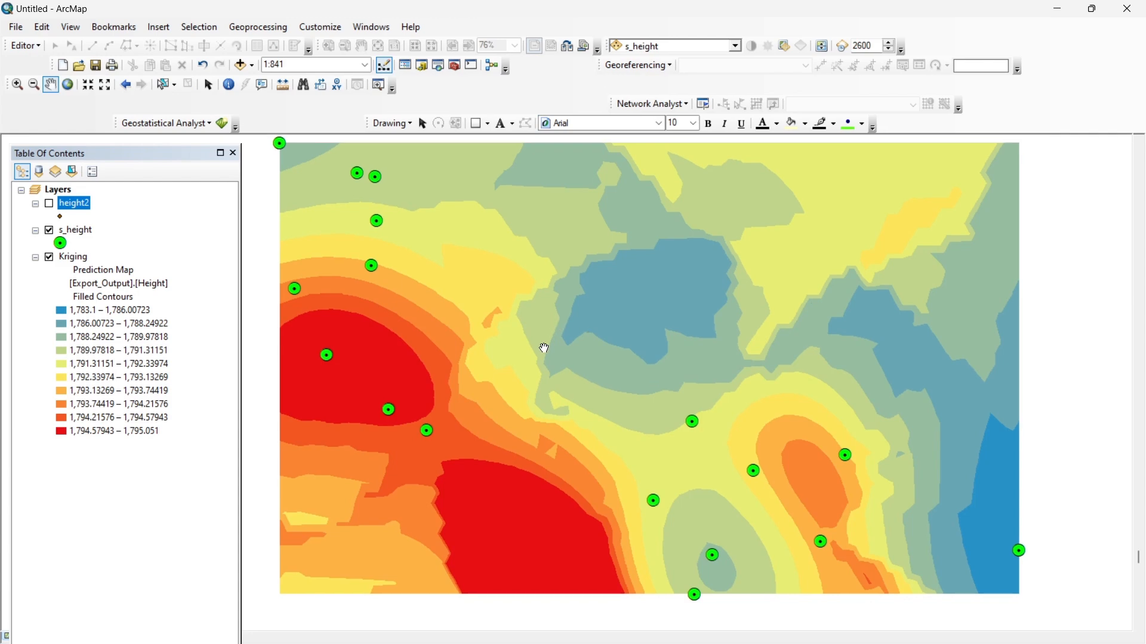
{"action": "left_click", "coordinate": [242, 65]}
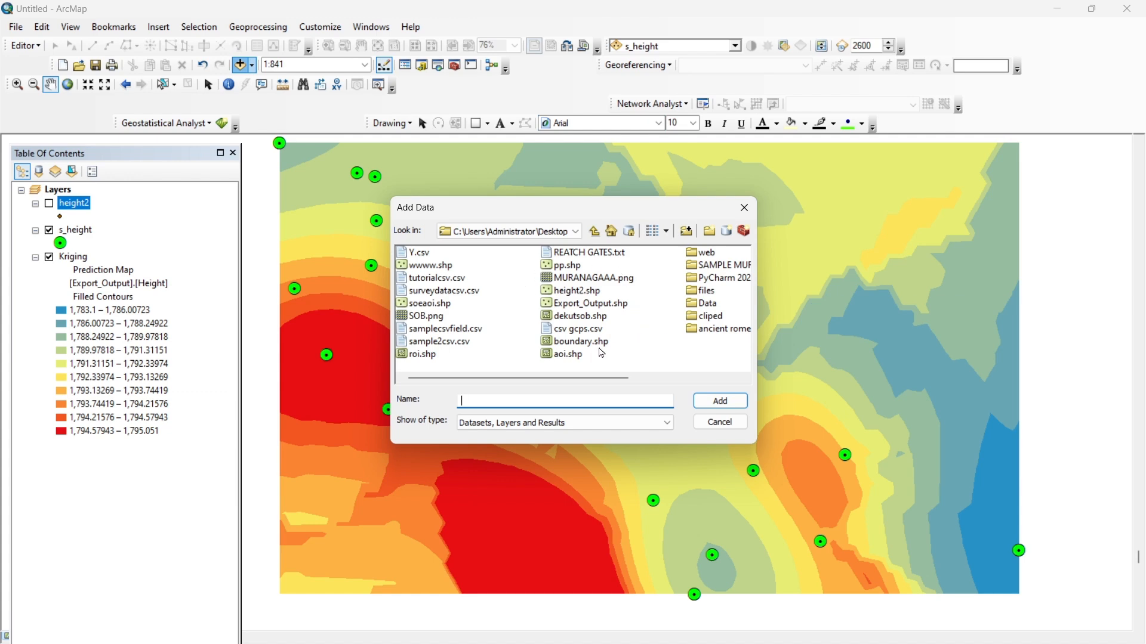
{"action": "left_click", "coordinate": [431, 354]}
{"action": "left_click", "coordinate": [706, 403]}
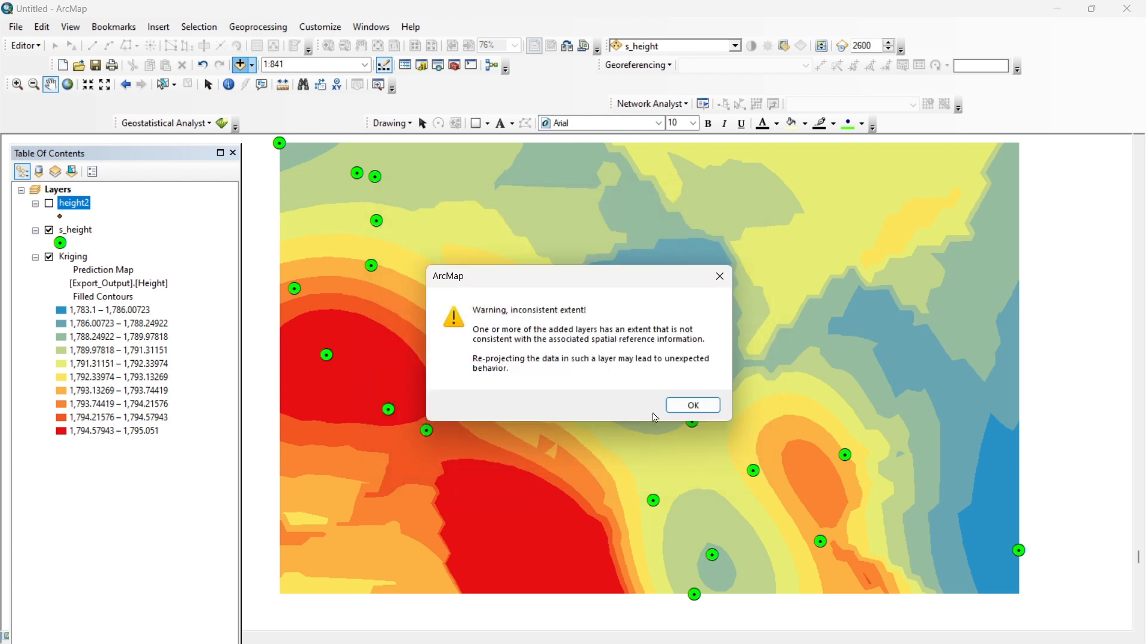
{"action": "left_click", "coordinate": [692, 406]}
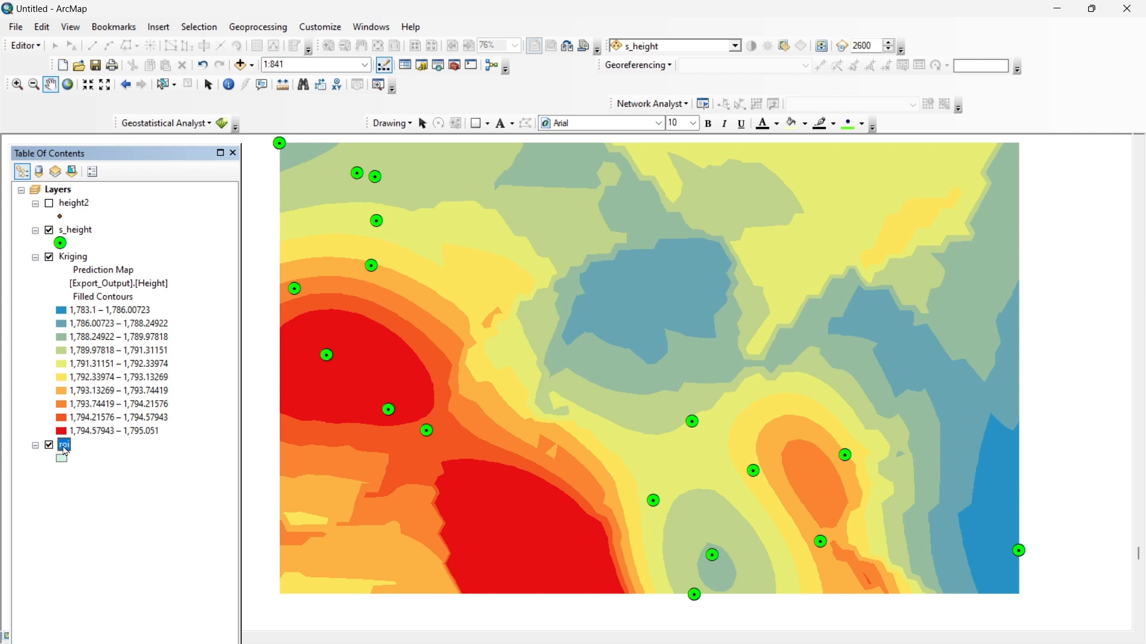
{"action": "left_click_drag", "start_coordinate": [66, 452], "coordinate": [128, 211]}
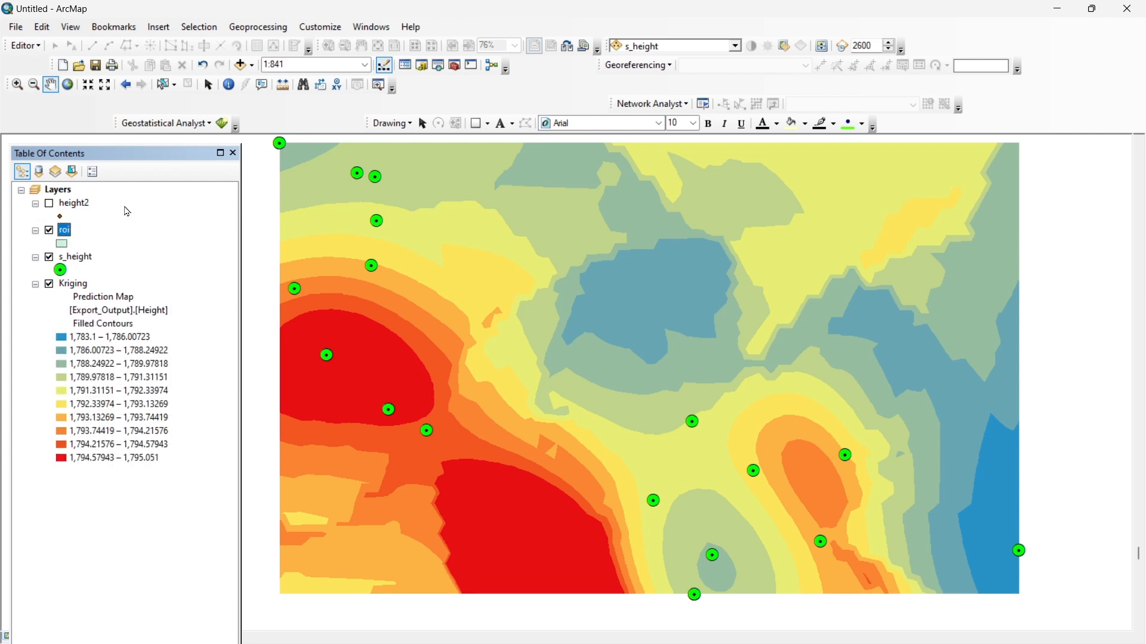
Step: Turn off the roi layer and remove it from the map
{"action": "right_click", "coordinate": [65, 231]}
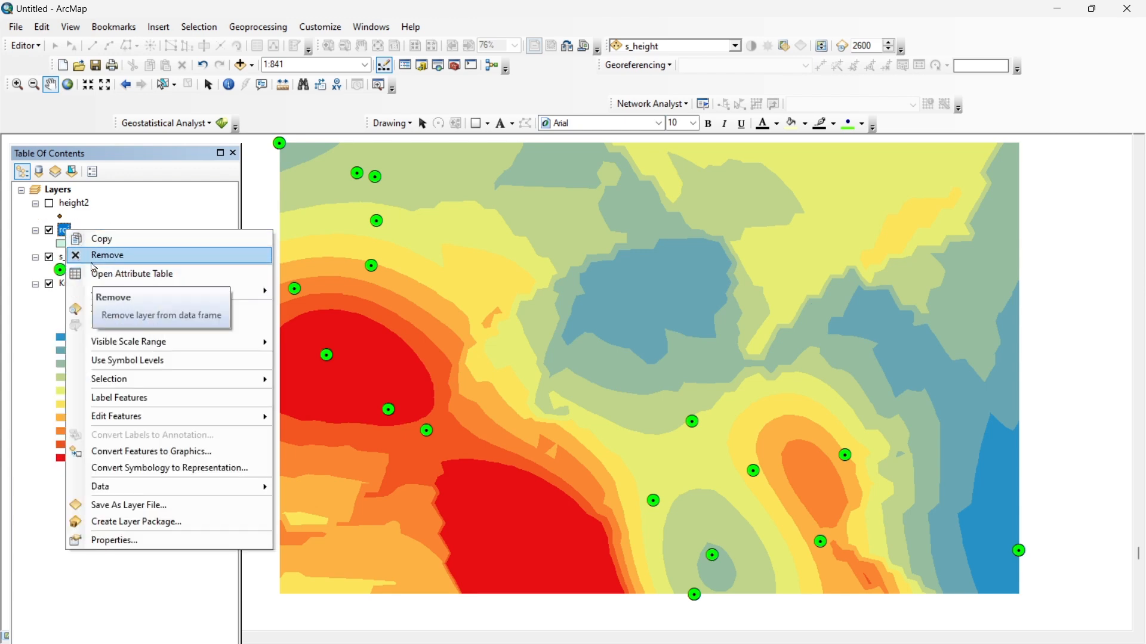
{"action": "left_click", "coordinate": [121, 225]}
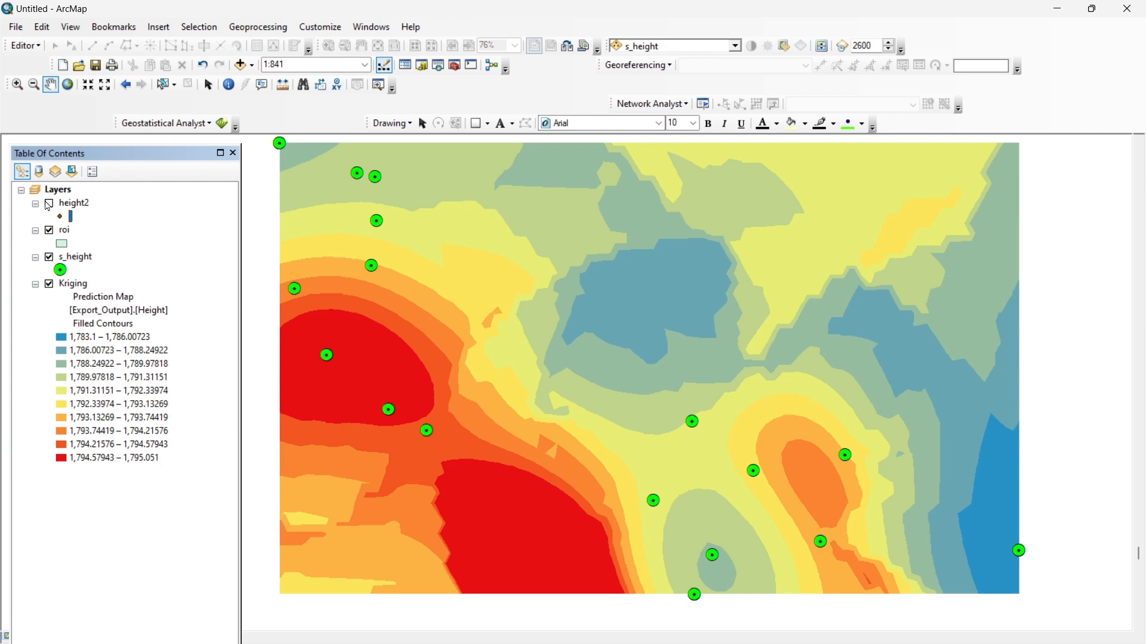
{"action": "right_click", "coordinate": [65, 232]}
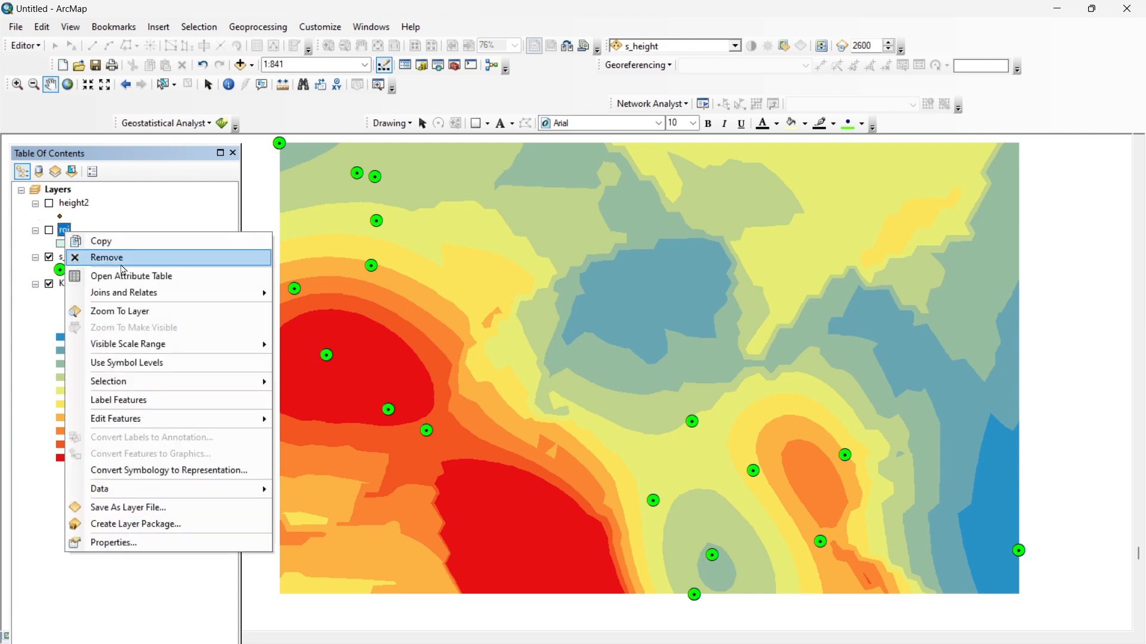
{"action": "left_click", "coordinate": [101, 253]}
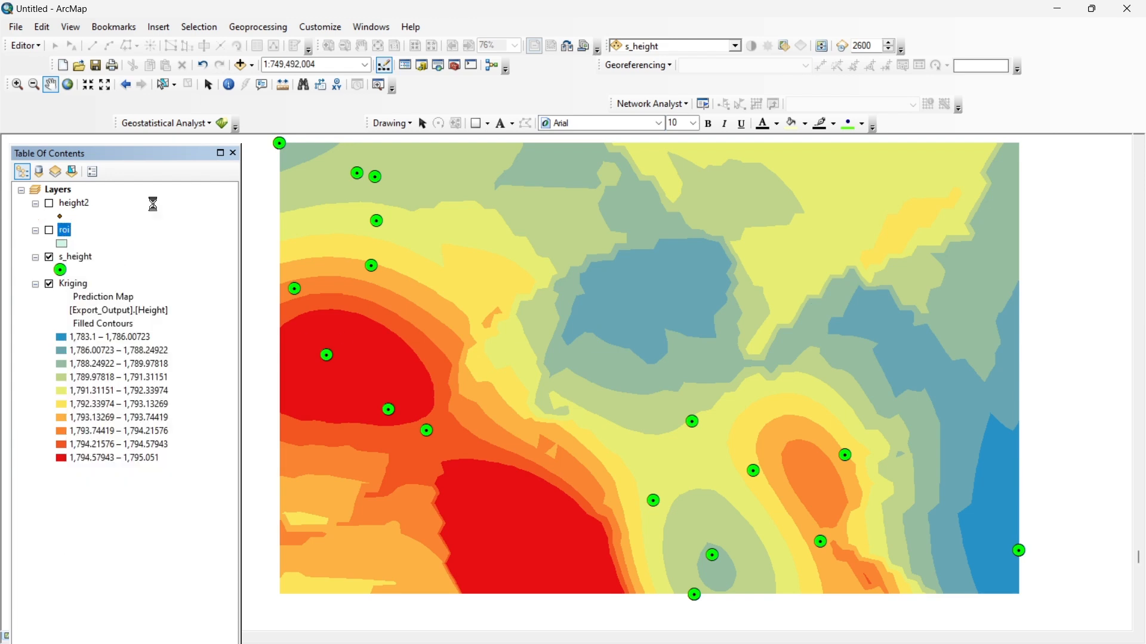
Step: Add boundary.shp from the Desktop to the map and place it above the s_height layer
{"action": "left_click", "coordinate": [241, 66]}
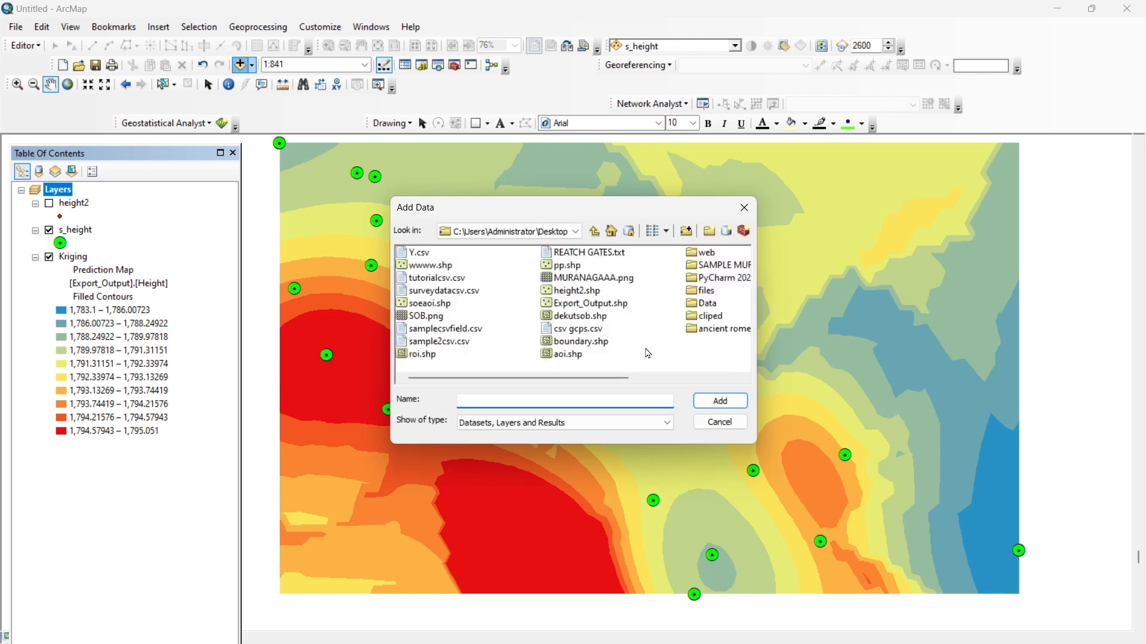
{"action": "scroll", "coordinate": [693, 352], "scroll_direction": "down", "scroll_amount": 1}
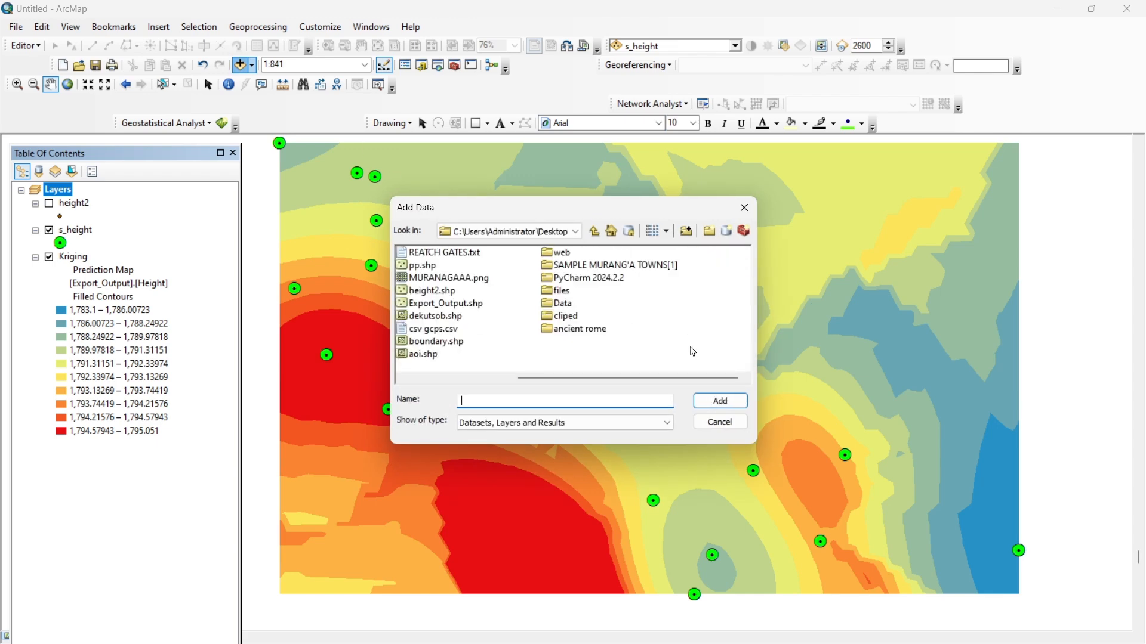
{"action": "left_click", "coordinate": [444, 343]}
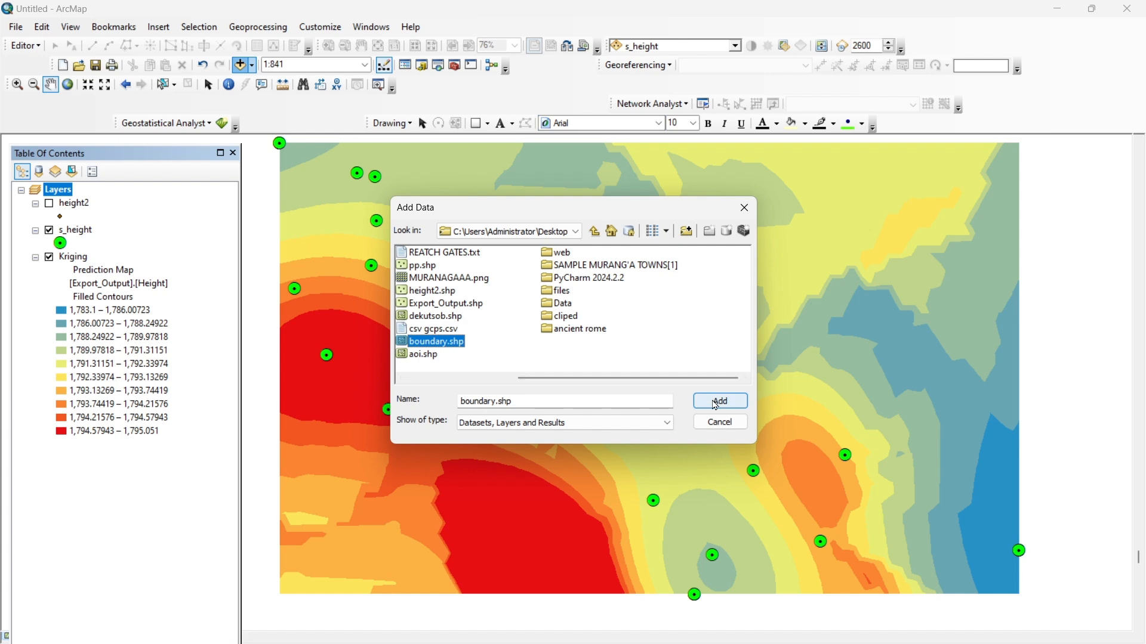
{"action": "left_click", "coordinate": [719, 402]}
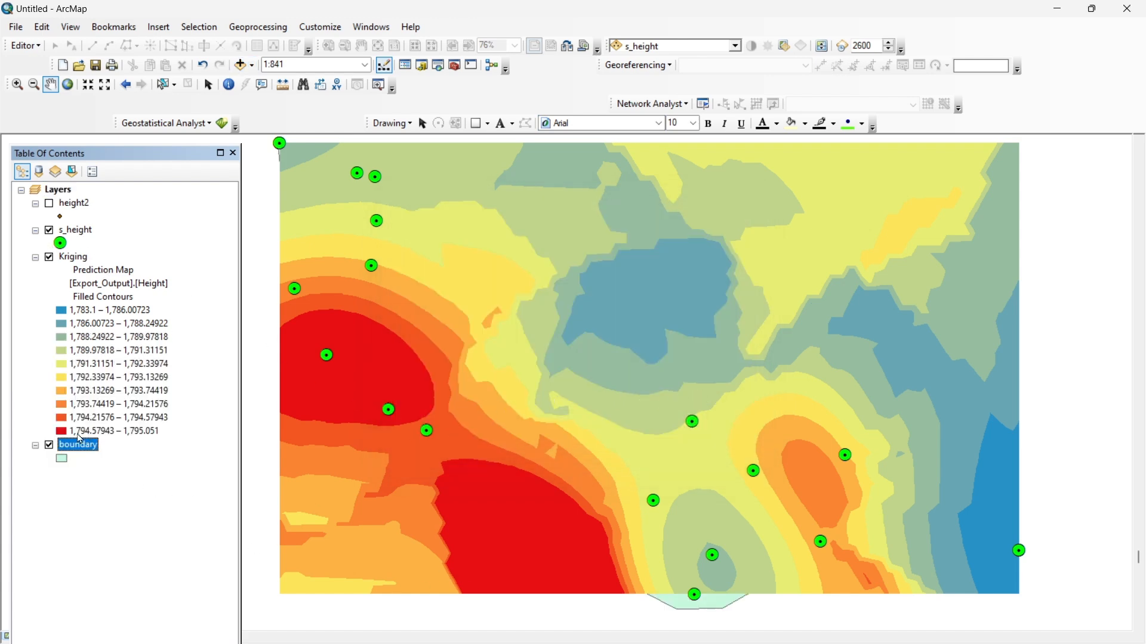
{"action": "left_click_drag", "start_coordinate": [68, 448], "coordinate": [85, 218]}
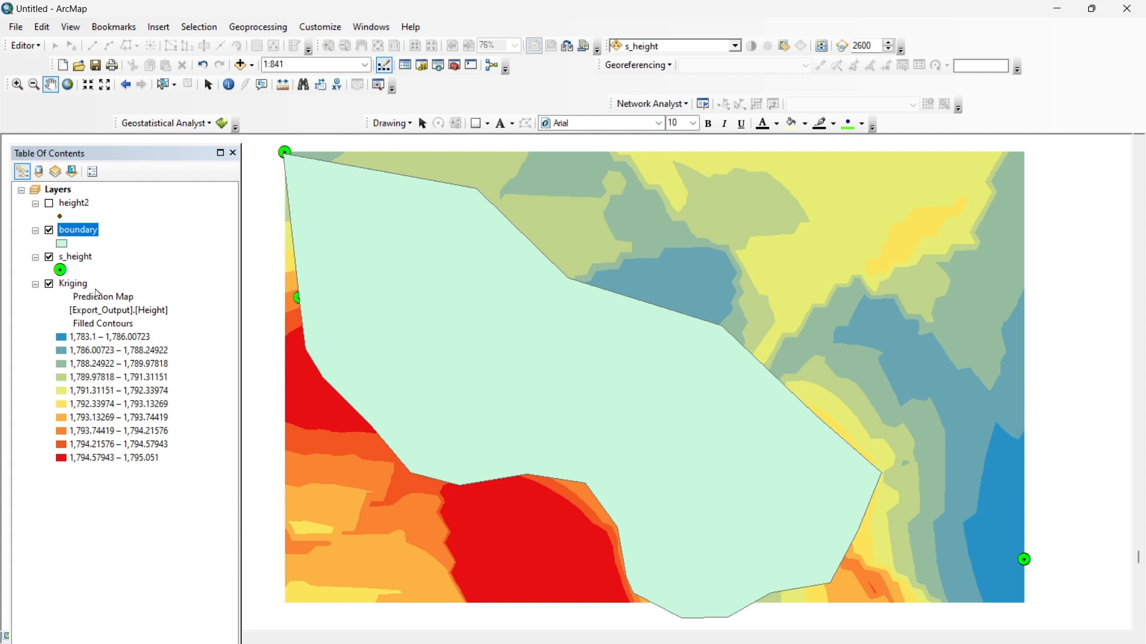
Step: Export the Kriging layer to a raster with the default GA Layer To Grid settings, and remove the Kriging layer from the map
{"action": "right_click", "coordinate": [80, 287]}
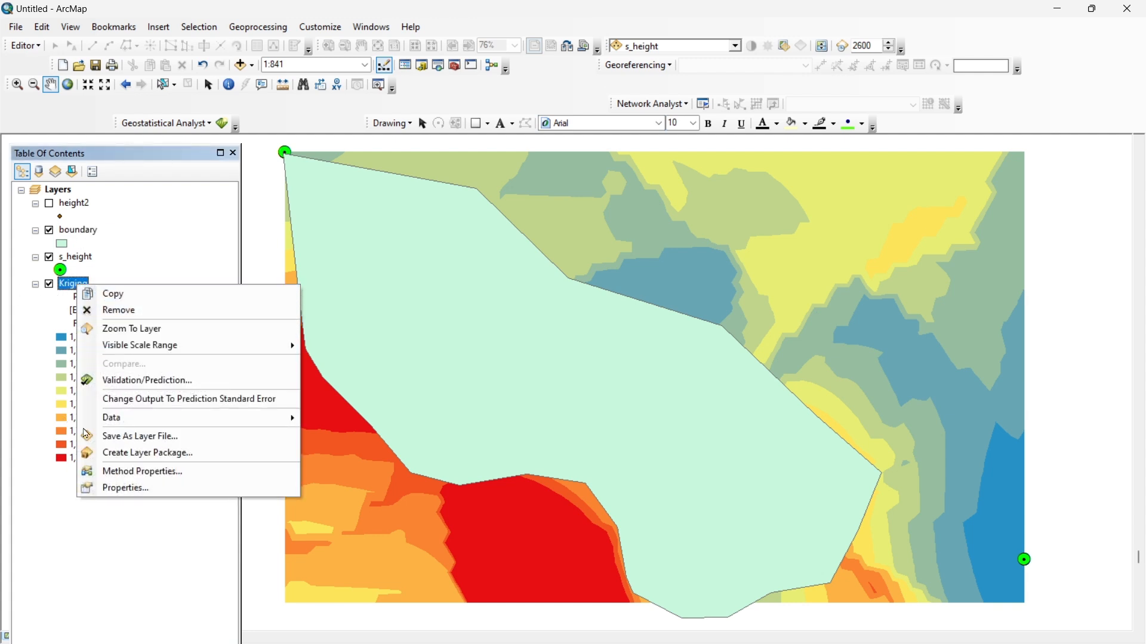
{"action": "mouse_move", "coordinate": [137, 417]}
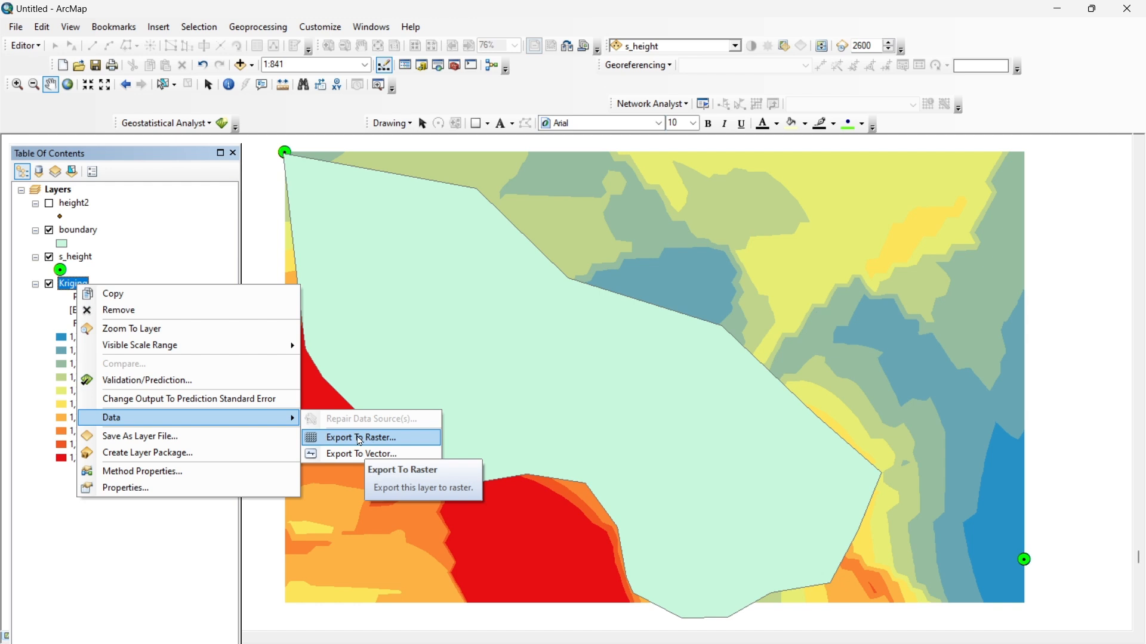
{"action": "left_click", "coordinate": [360, 439]}
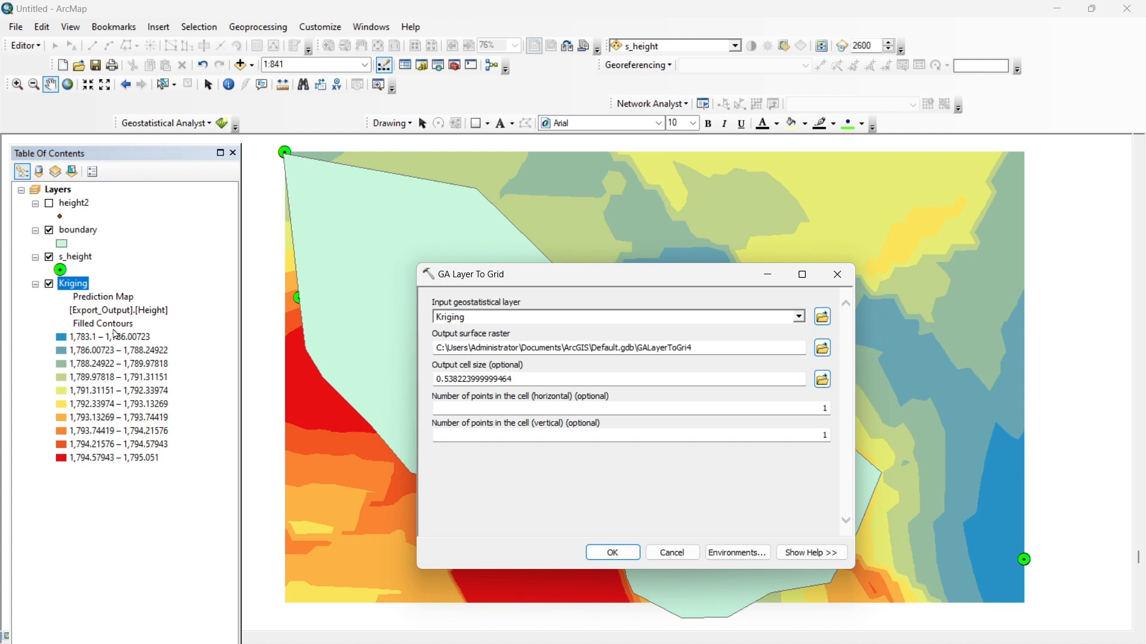
{"action": "left_click", "coordinate": [618, 554]}
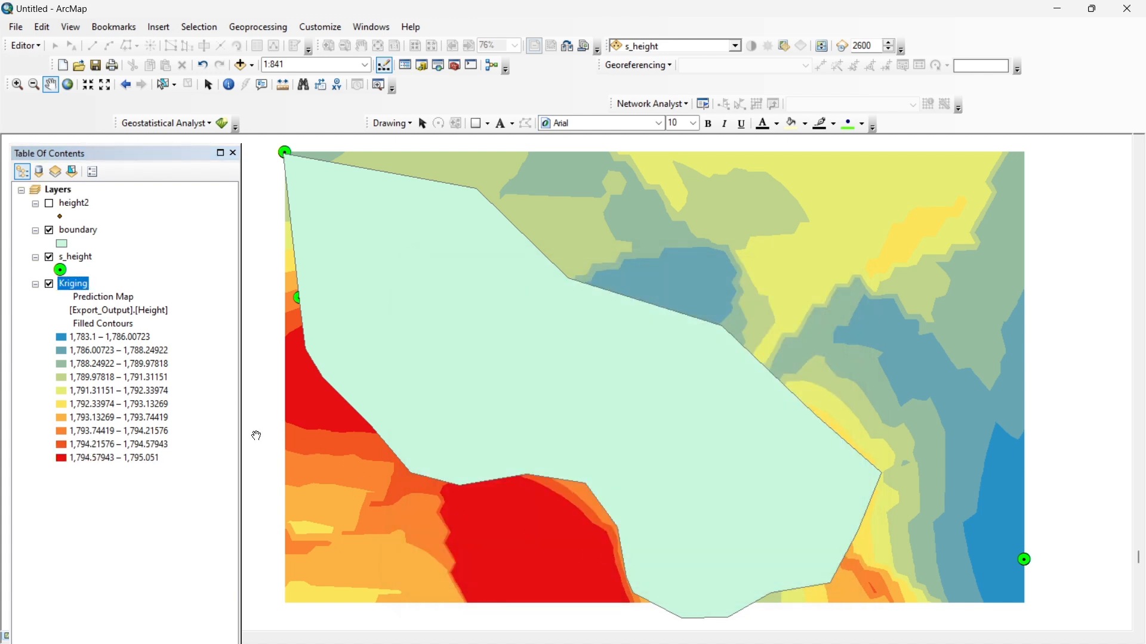
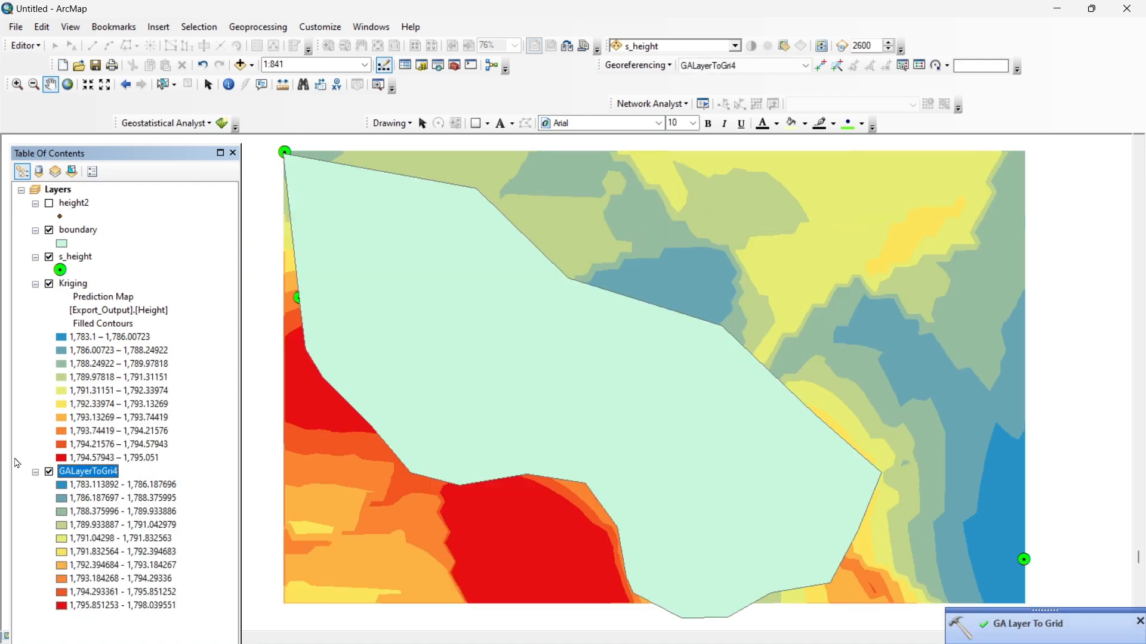
{"action": "right_click", "coordinate": [89, 285]}
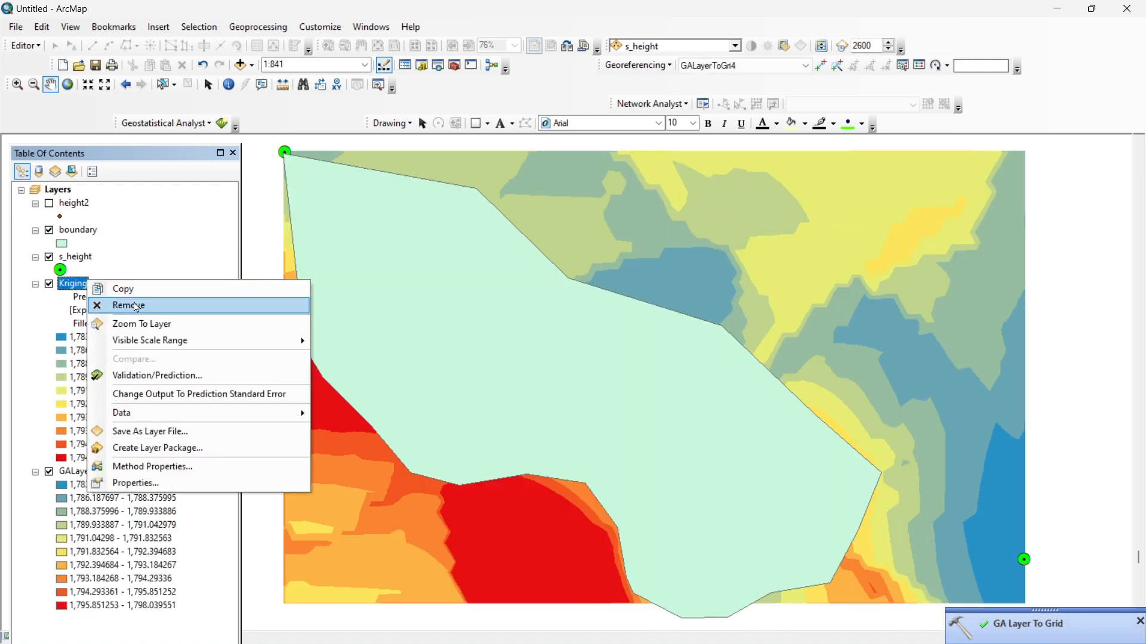
{"action": "left_click", "coordinate": [114, 305]}
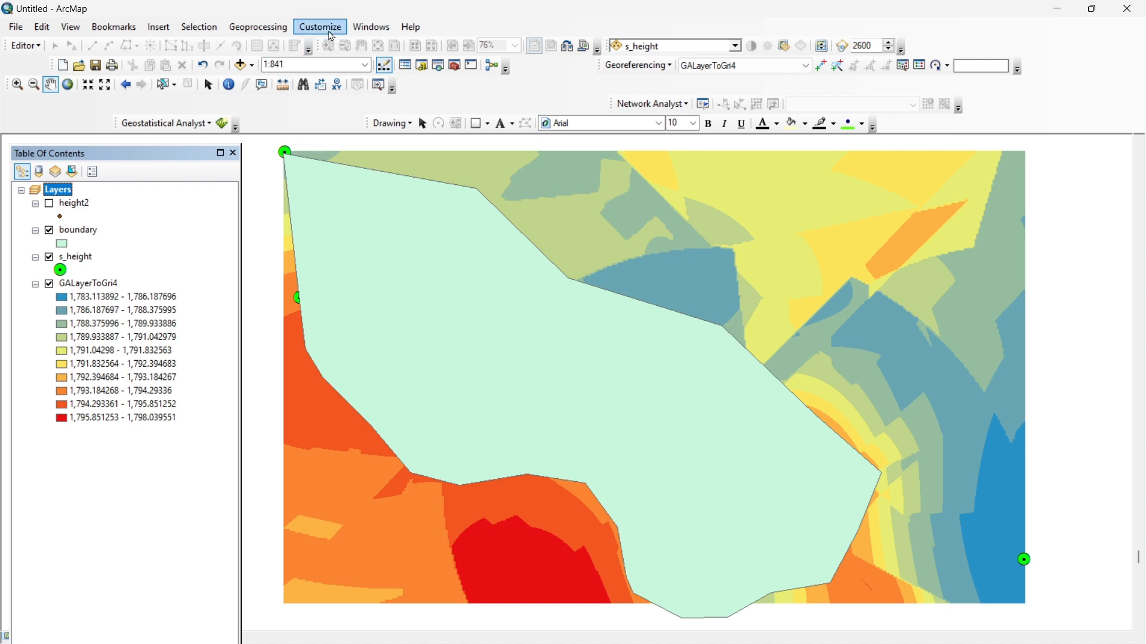
Step: Search the geoprocessing tools for "clip" and open the Clip (Data Management) tool
{"action": "left_click", "coordinate": [391, 31]}
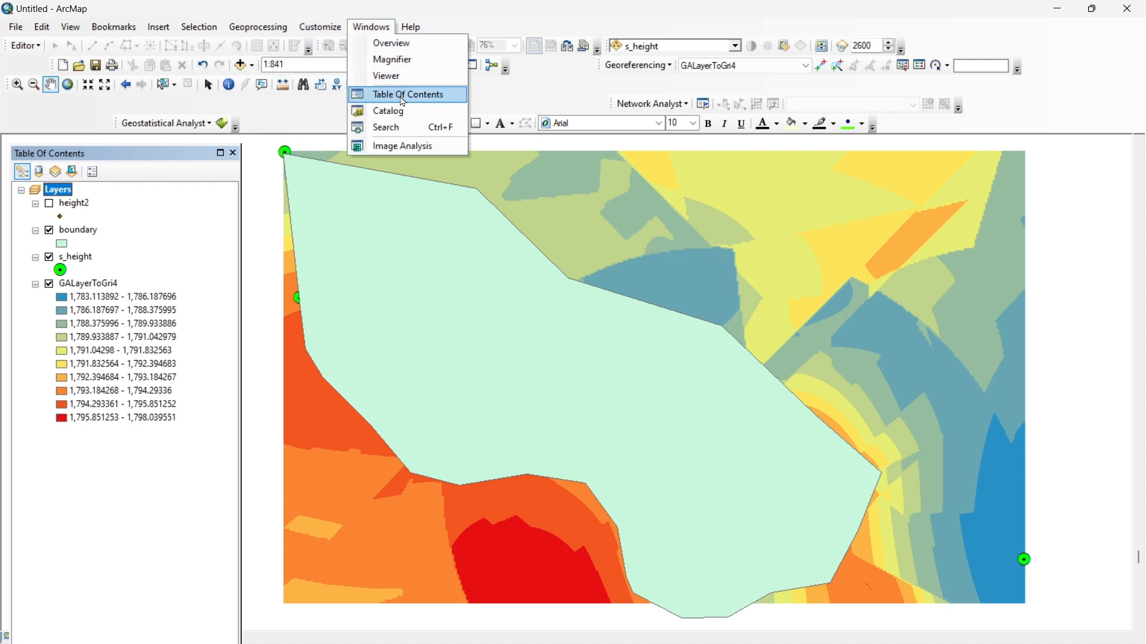
{"action": "left_click", "coordinate": [414, 127]}
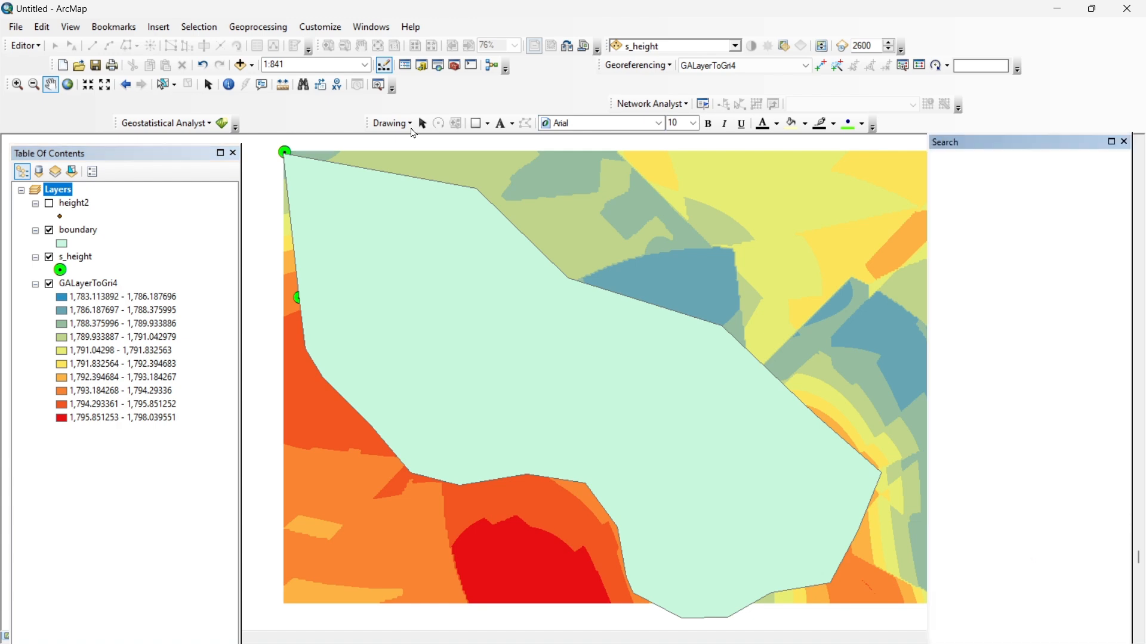
{"action": "type", "text": "c"}
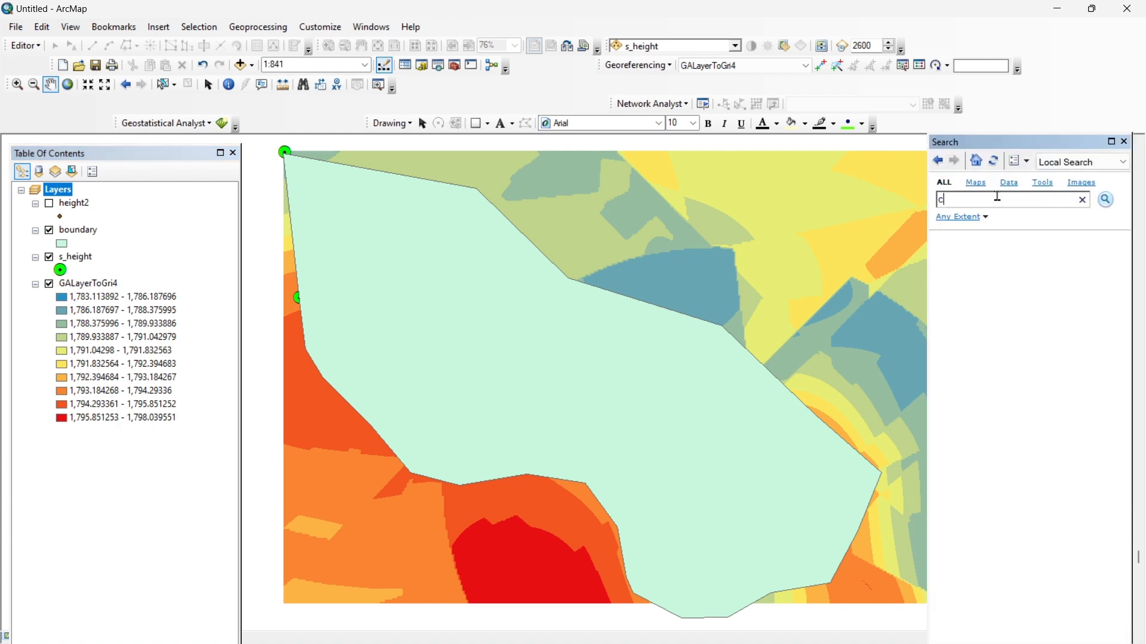
{"action": "type", "text": "lip"}
{"action": "key", "text": "Return"}
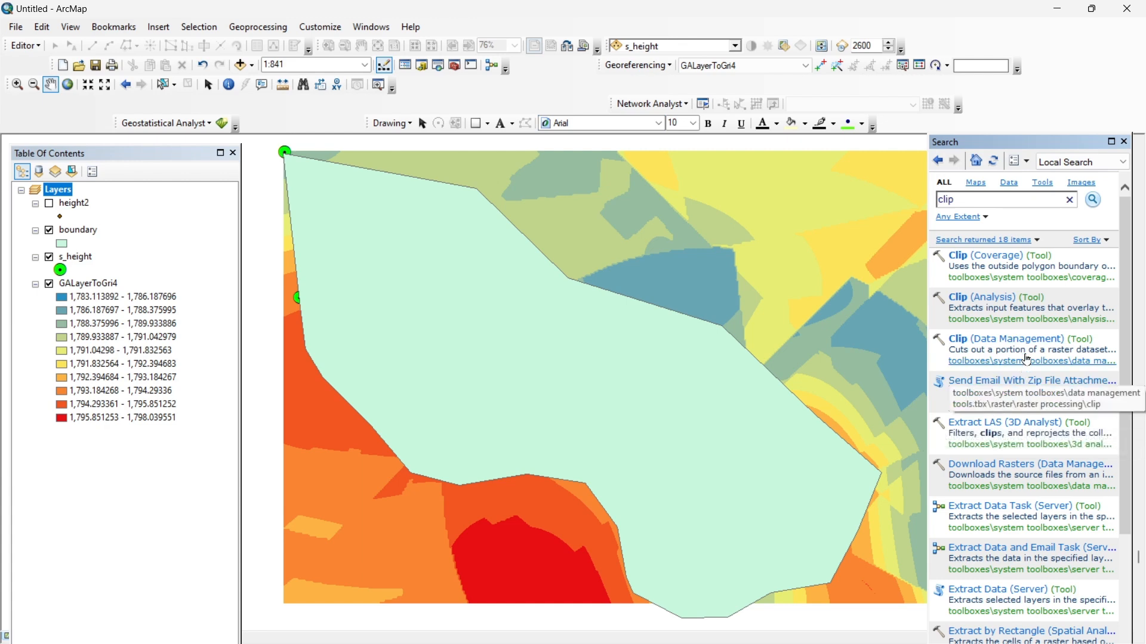
{"action": "left_click", "coordinate": [1025, 340]}
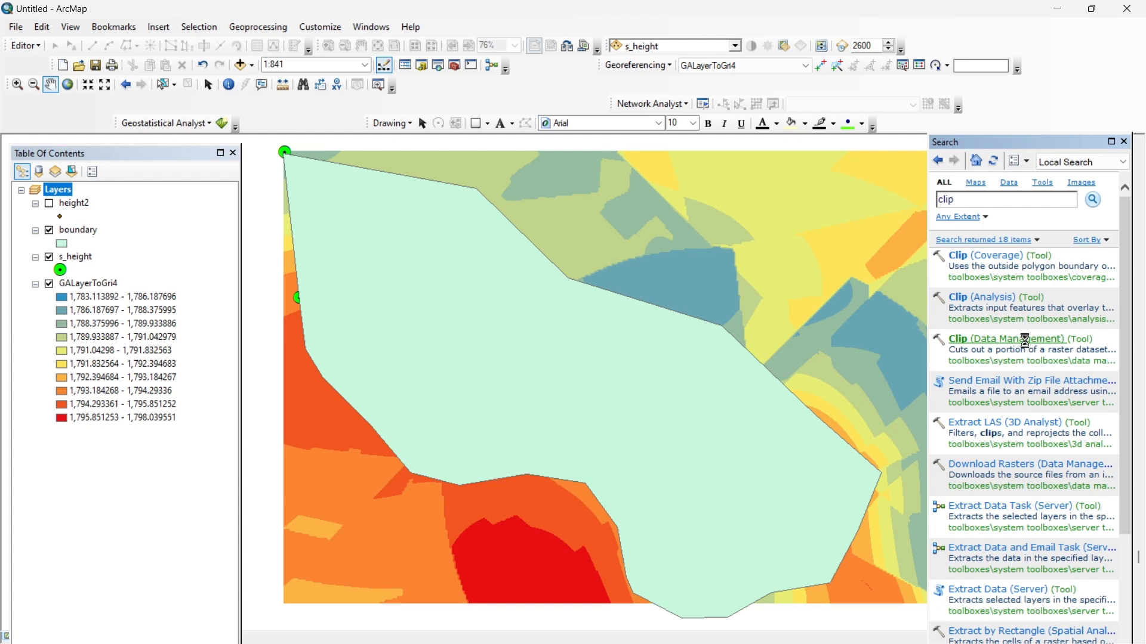
{"action": "left_click", "coordinate": [1025, 341]}
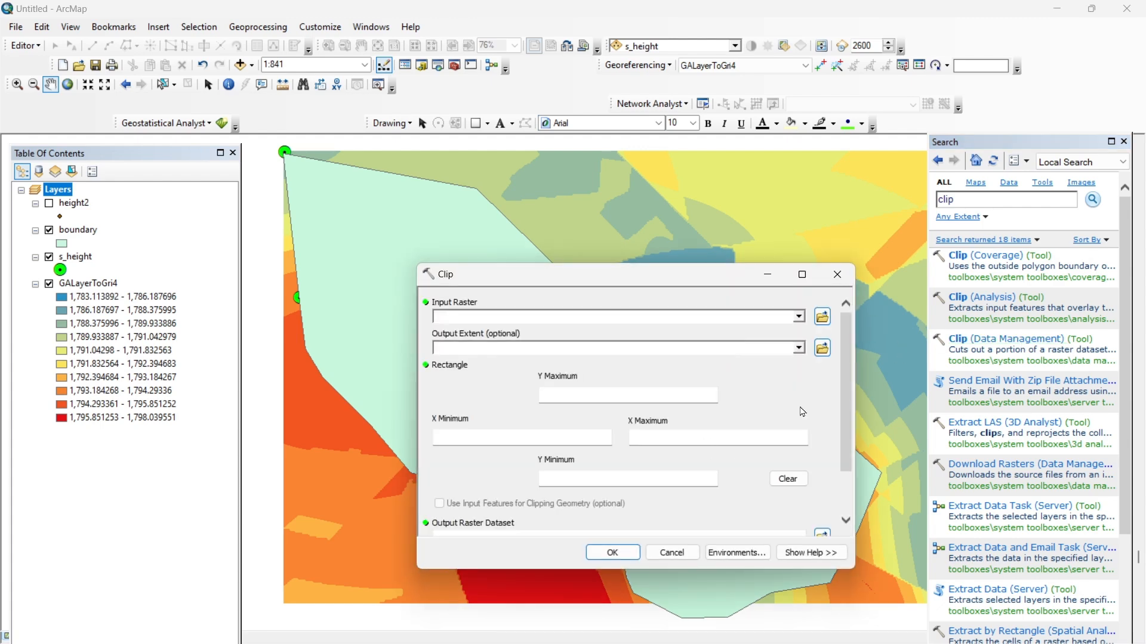
Step: Clip the GALayerToGri4 raster to the boundary layer, using the input features for clipping geometry
{"action": "left_click", "coordinate": [798, 317]}
{"action": "left_click", "coordinate": [526, 332]}
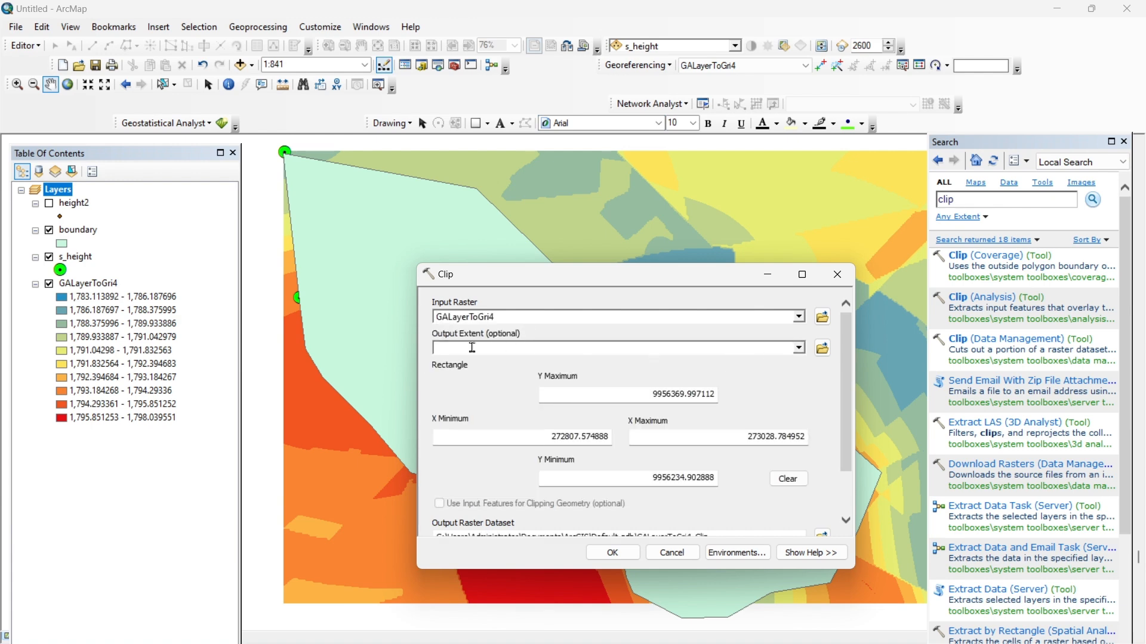
{"action": "left_click", "coordinate": [799, 349]}
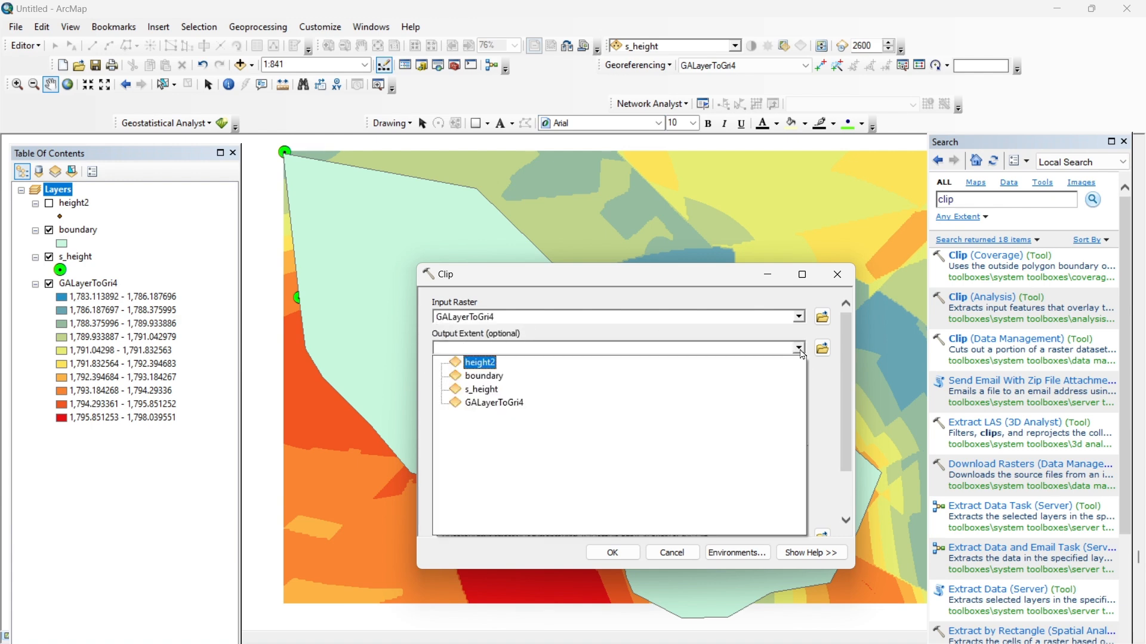
{"action": "left_click", "coordinate": [484, 377]}
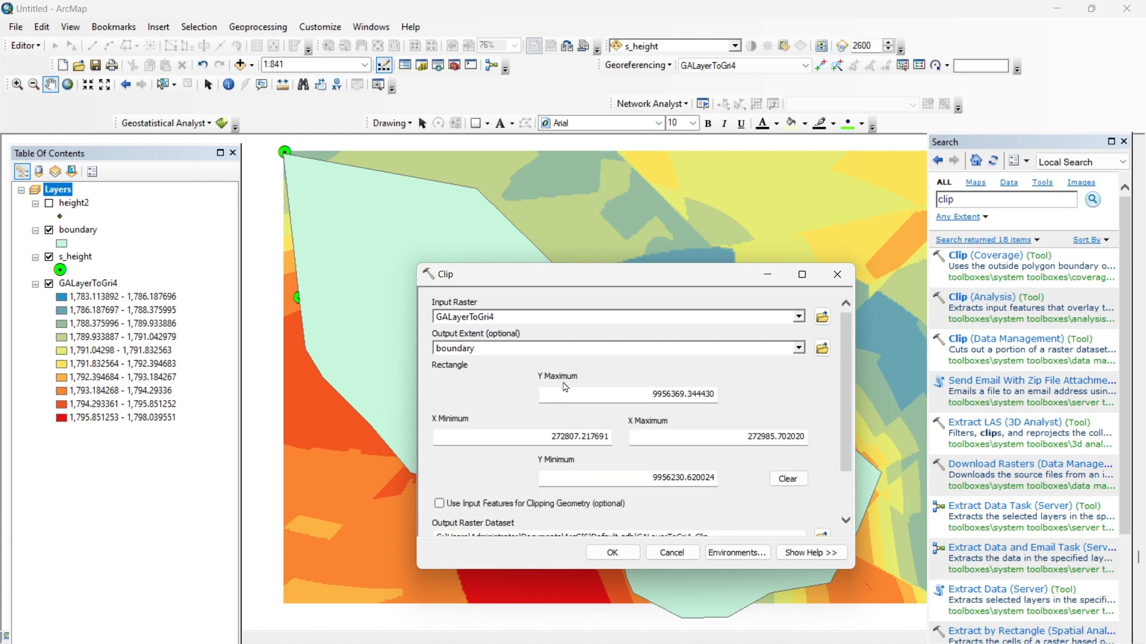
{"action": "scroll", "coordinate": [852, 449], "scroll_direction": "down", "scroll_amount": 2}
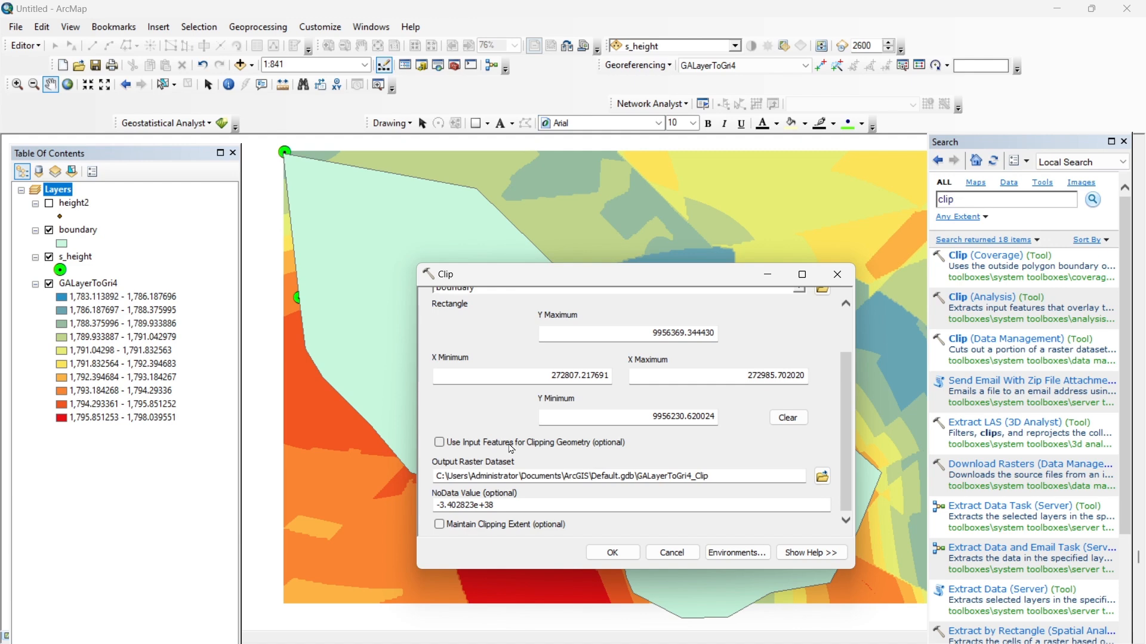
{"action": "left_click", "coordinate": [439, 442]}
{"action": "left_click", "coordinate": [626, 553]}
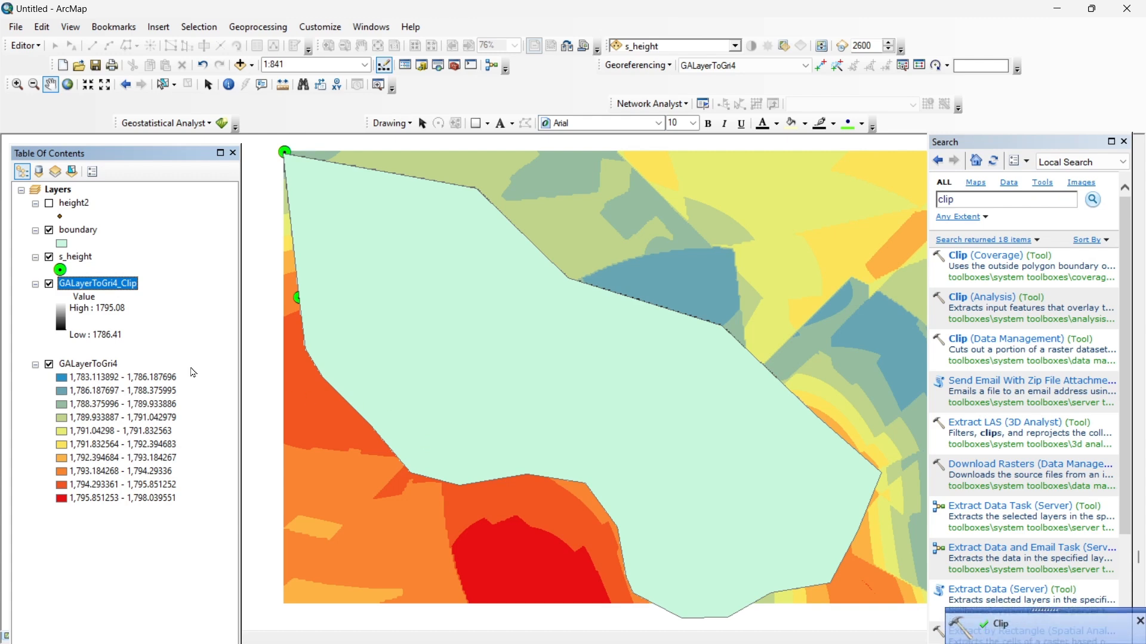
Step: Hide the s_height, boundary and GALayerToGri4 layers, and apply a red-yellow-green color ramp to the GALayerToGri4_Clip raster
{"action": "left_click", "coordinate": [48, 364]}
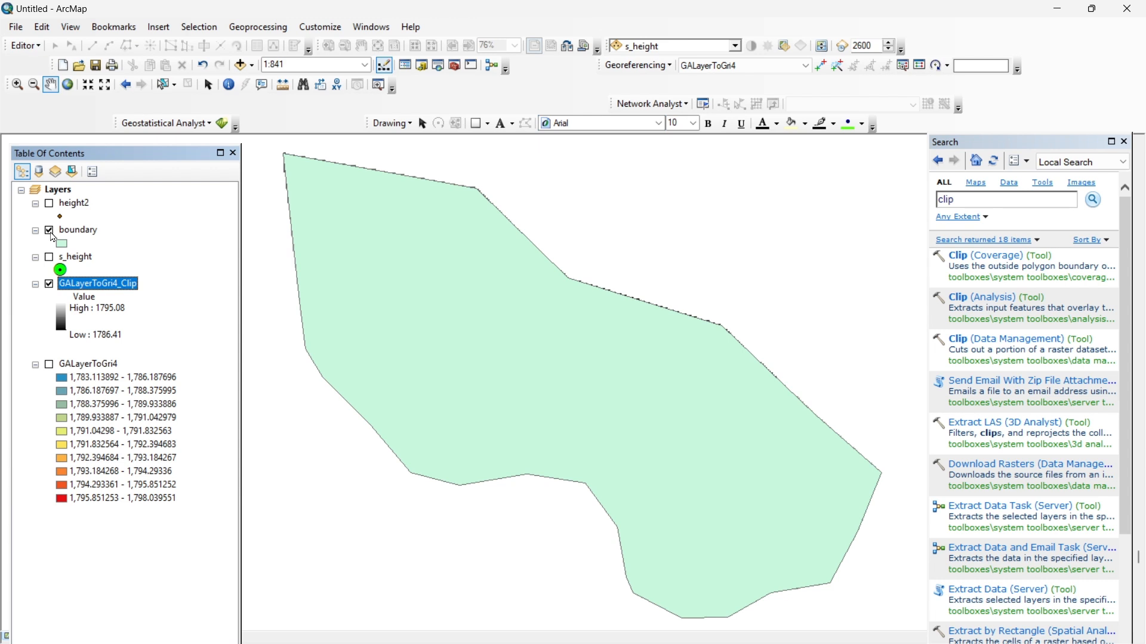
{"action": "left_click", "coordinate": [50, 231]}
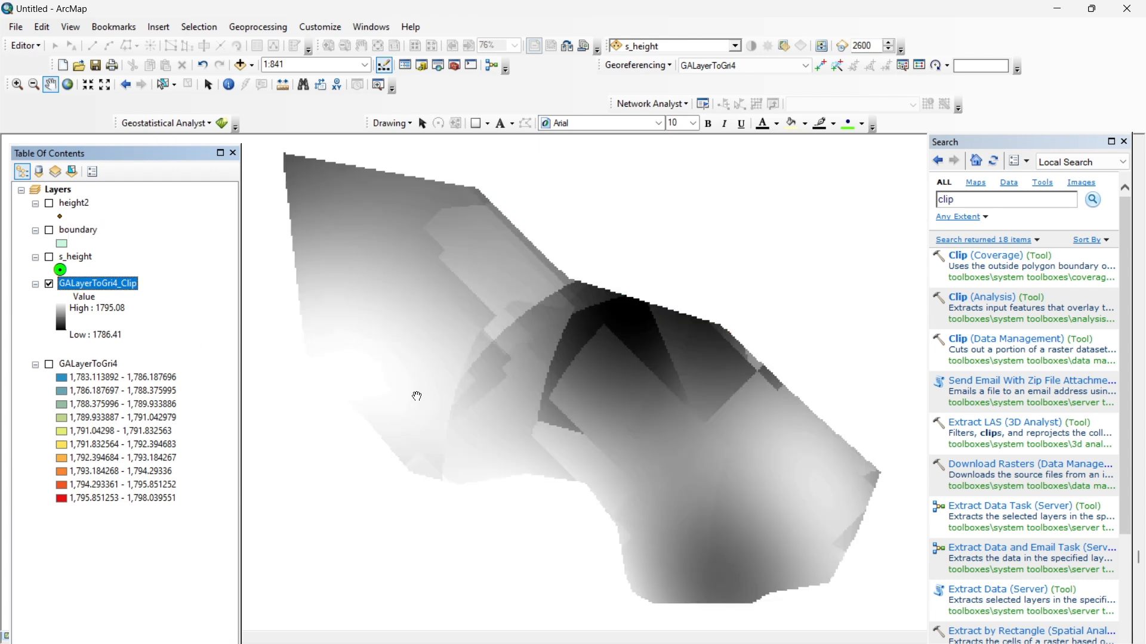
{"action": "left_click", "coordinate": [62, 318]}
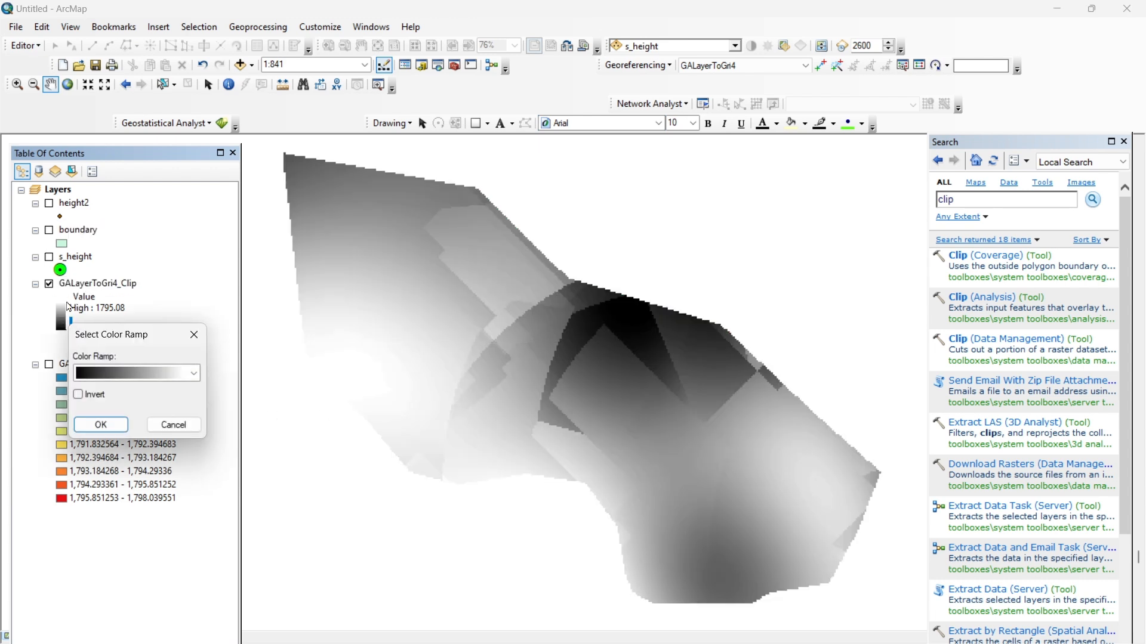
{"action": "left_click", "coordinate": [191, 374]}
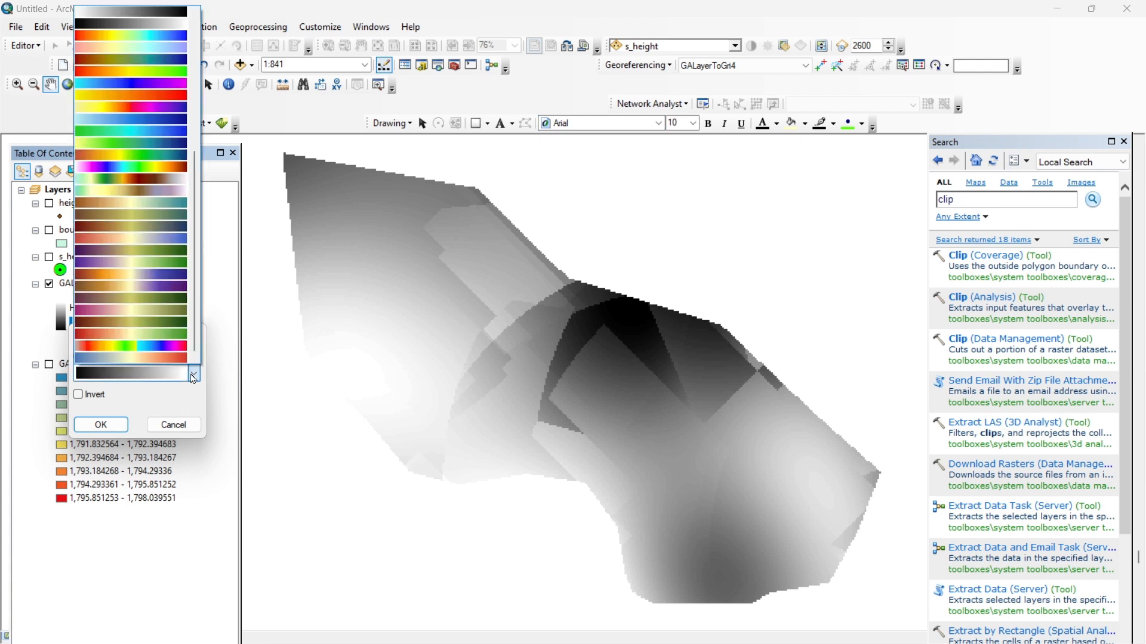
{"action": "left_click", "coordinate": [167, 71]}
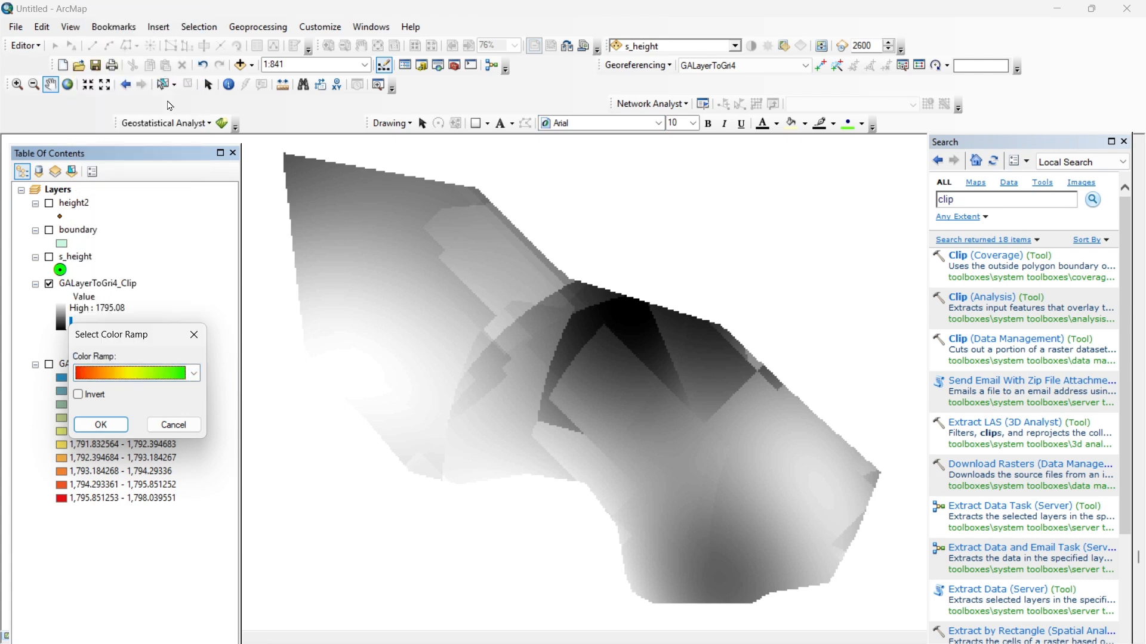
{"action": "left_click", "coordinate": [94, 427]}
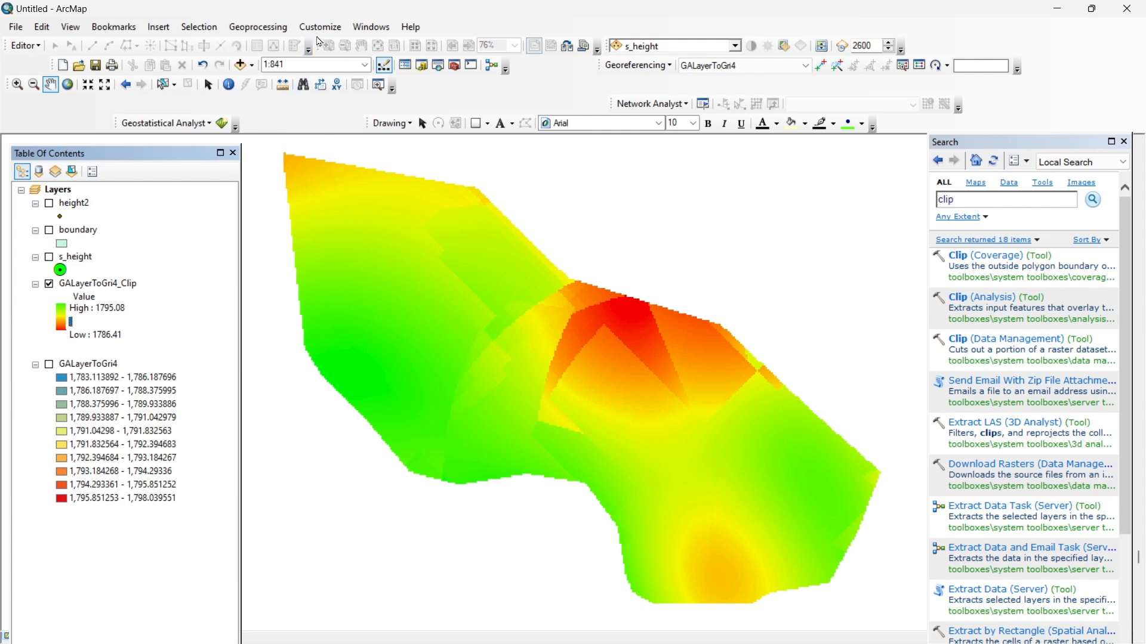
Step: Interpolate the Height field of height2 with Inverse Distance Weighting in the Geostatistical Wizard, keeping the default method properties
{"action": "left_click", "coordinate": [222, 123]}
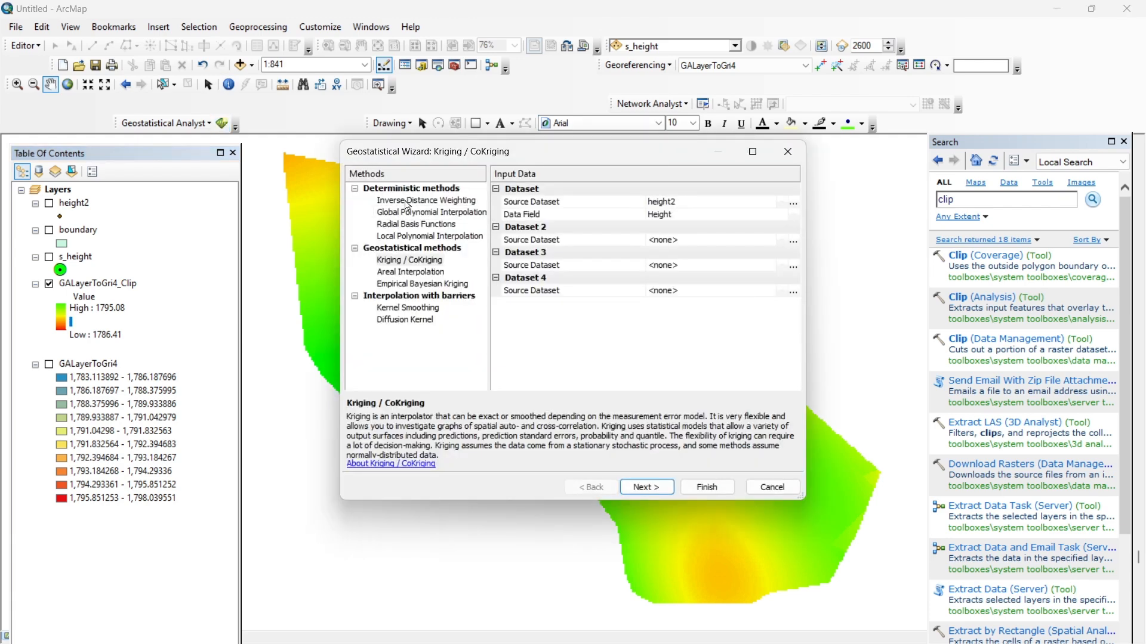
{"action": "left_click", "coordinate": [408, 201]}
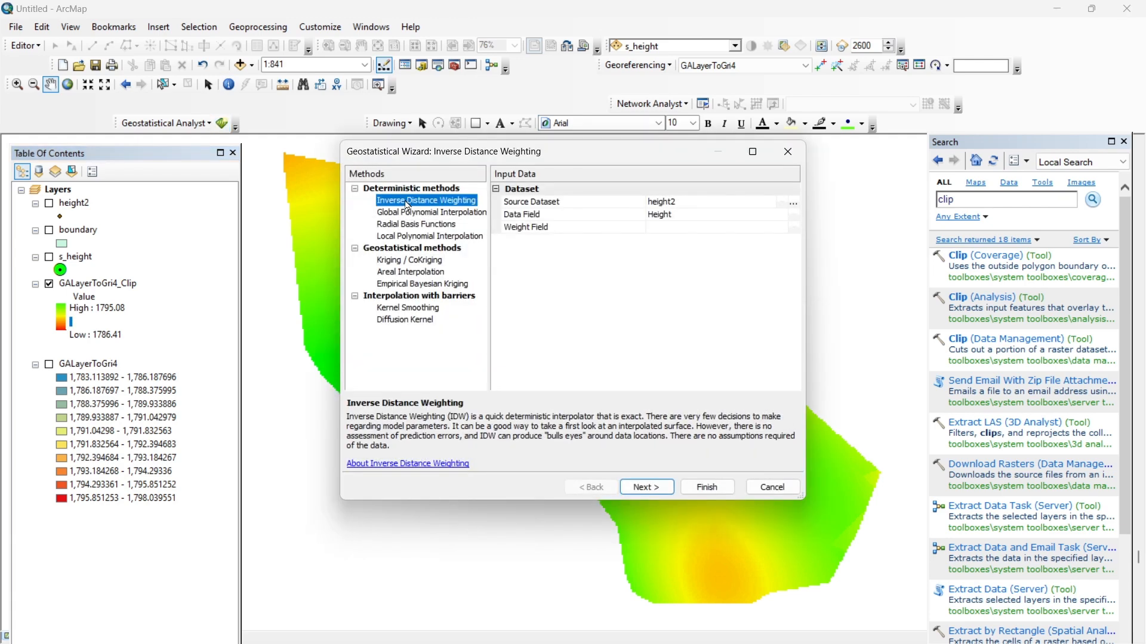
{"action": "left_click", "coordinate": [639, 490]}
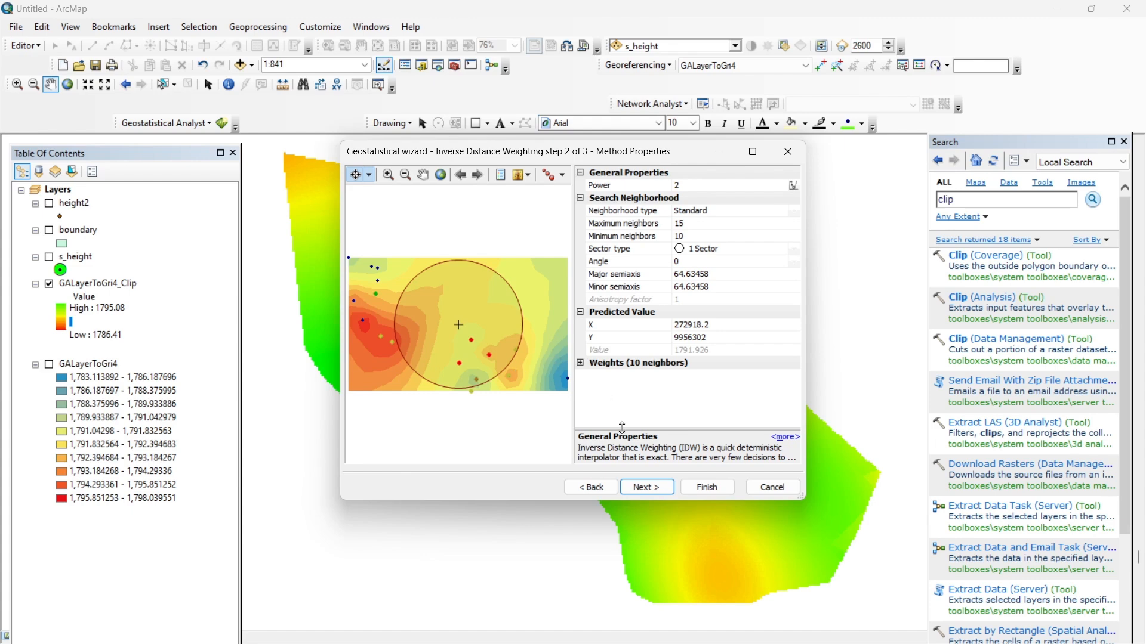
{"action": "left_click", "coordinate": [656, 490]}
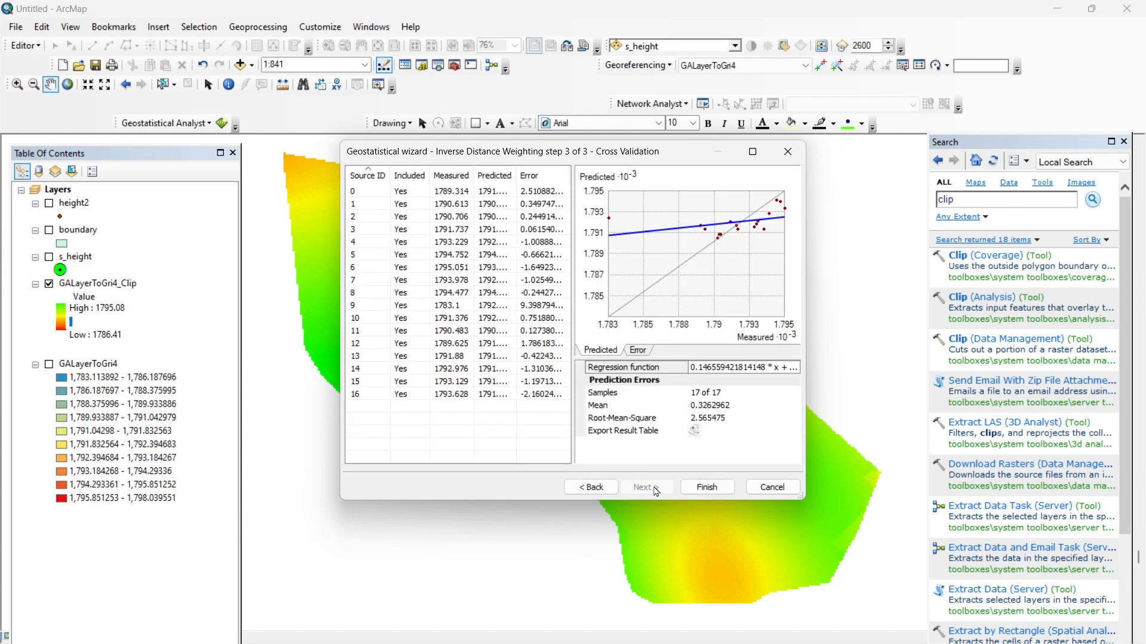
{"action": "left_click", "coordinate": [684, 490]}
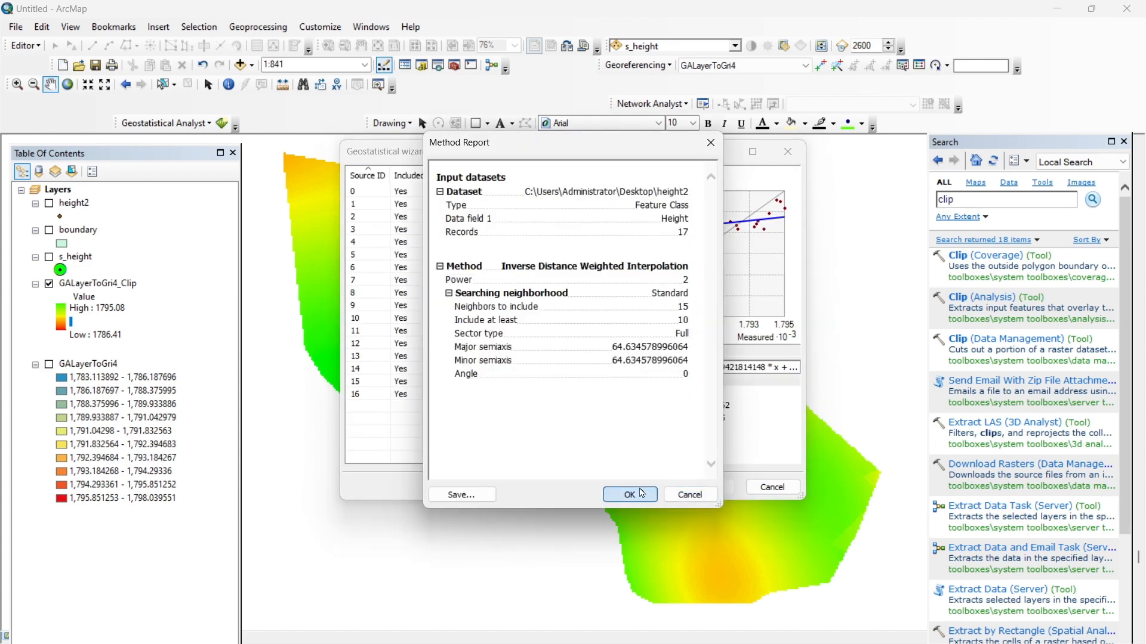
{"action": "left_click", "coordinate": [638, 487]}
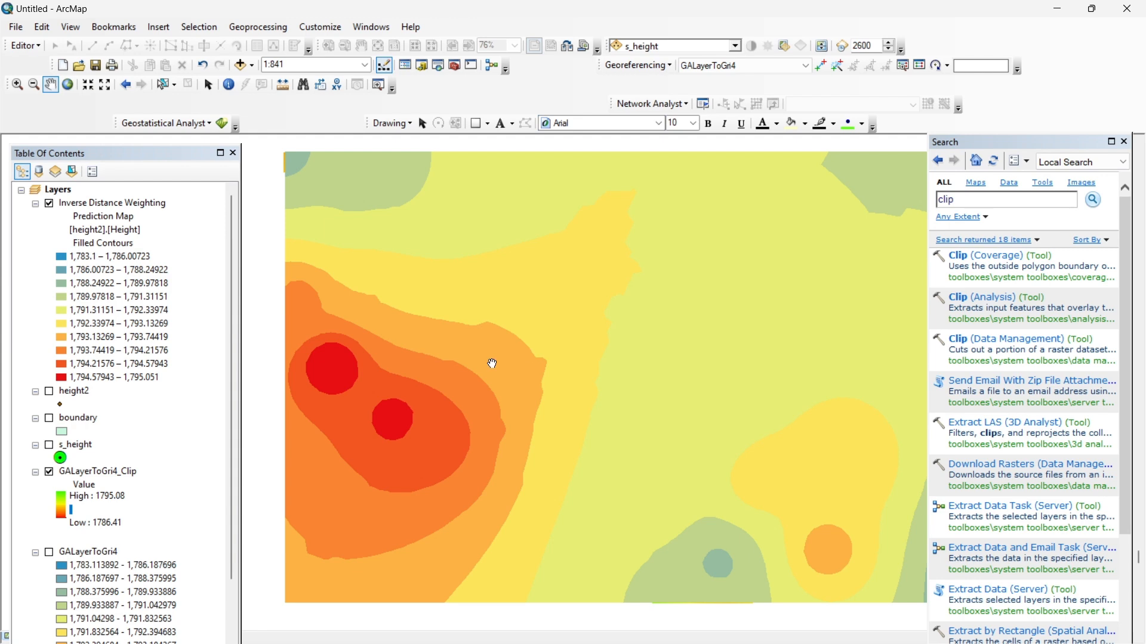
Step: Export the Inverse Distance Weighting layer to a raster with the default GA Layer To Grid settings, and remove that layer from the map
{"action": "right_click", "coordinate": [93, 207]}
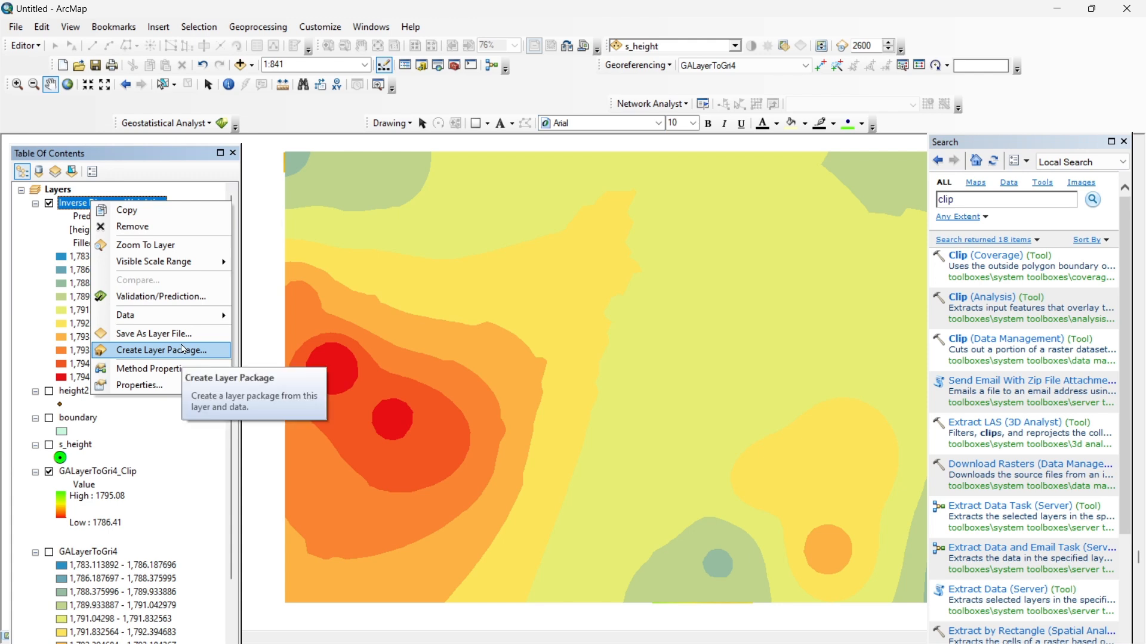
{"action": "mouse_move", "coordinate": [143, 315]}
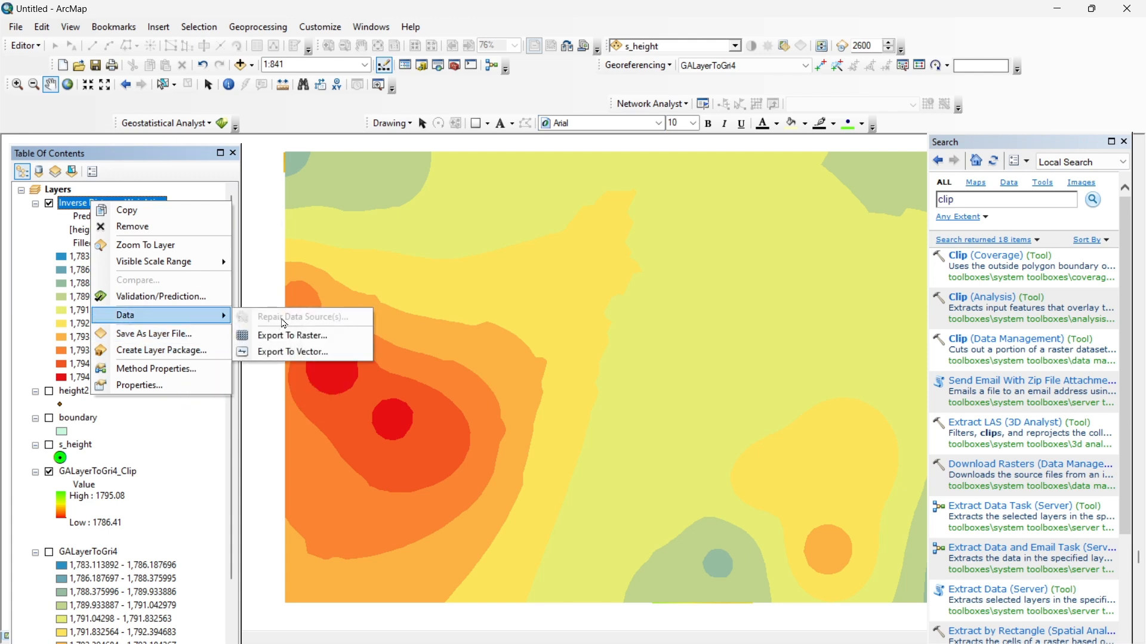
{"action": "left_click", "coordinate": [293, 334]}
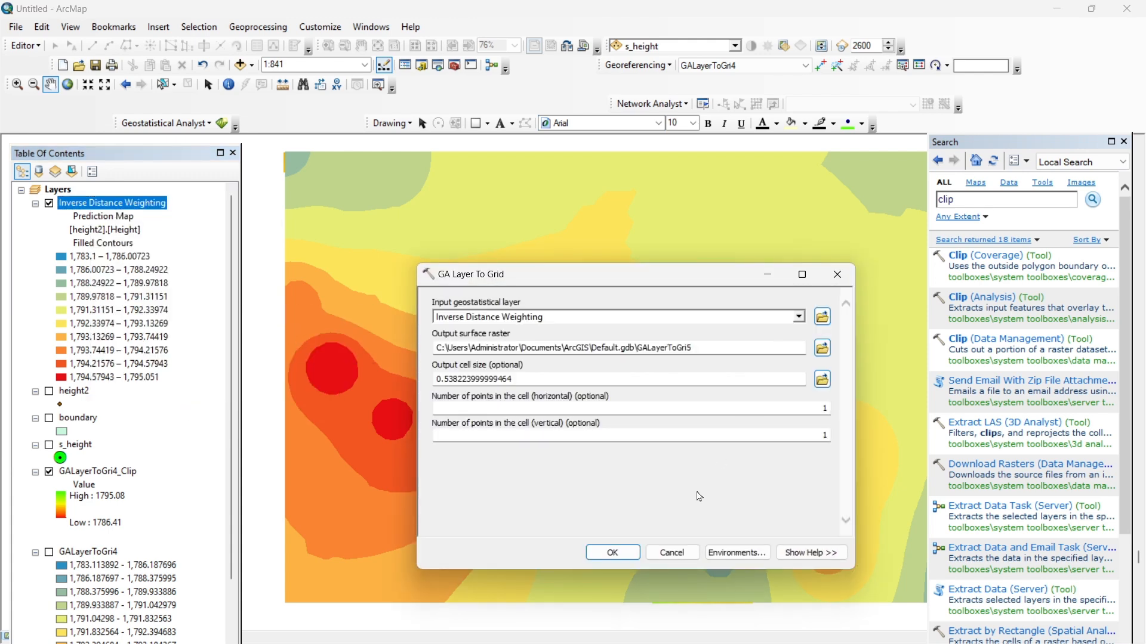
{"action": "left_click", "coordinate": [629, 556]}
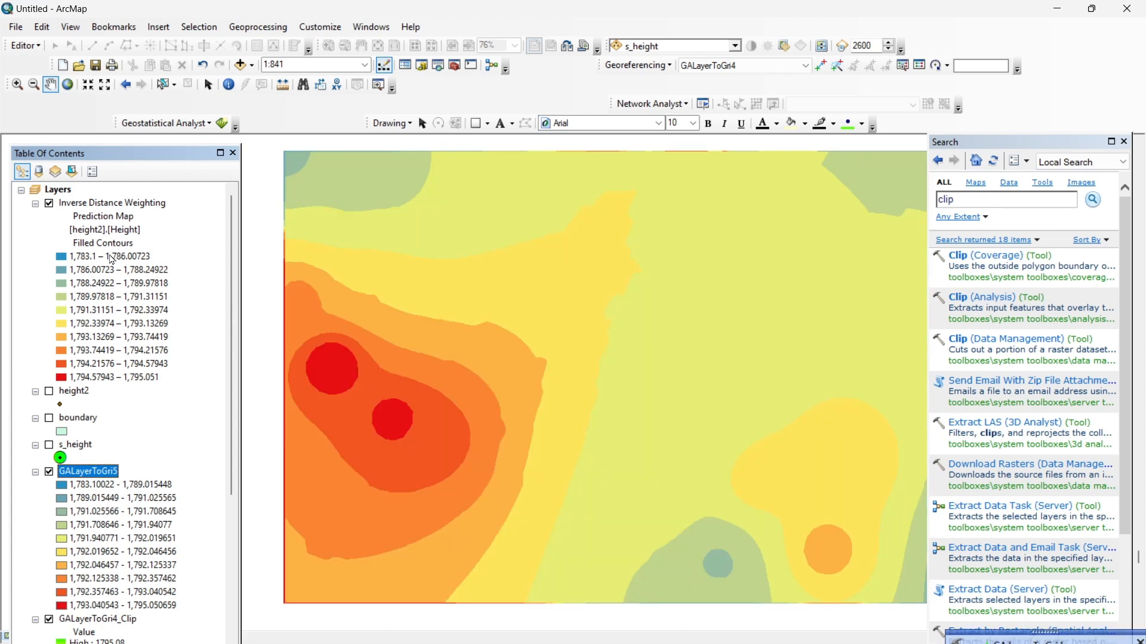
{"action": "right_click", "coordinate": [100, 205]}
{"action": "left_click", "coordinate": [135, 227]}
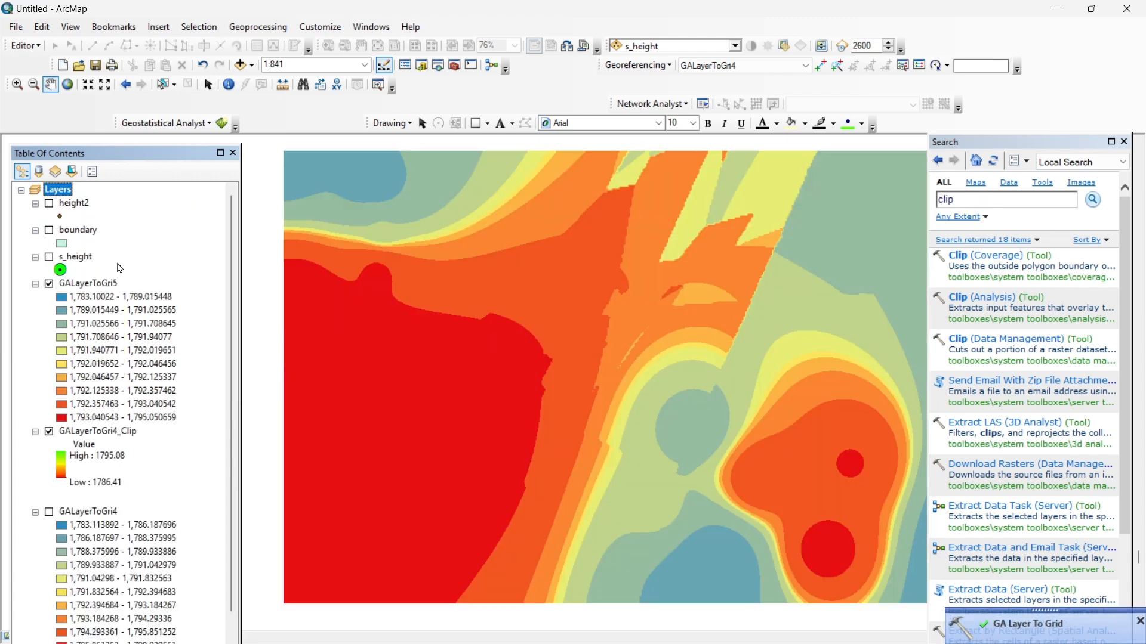
Step: Rename the GALayerToGri5 raster layer as idw
{"action": "right_click", "coordinate": [115, 283]}
{"action": "left_click", "coordinate": [197, 497]}
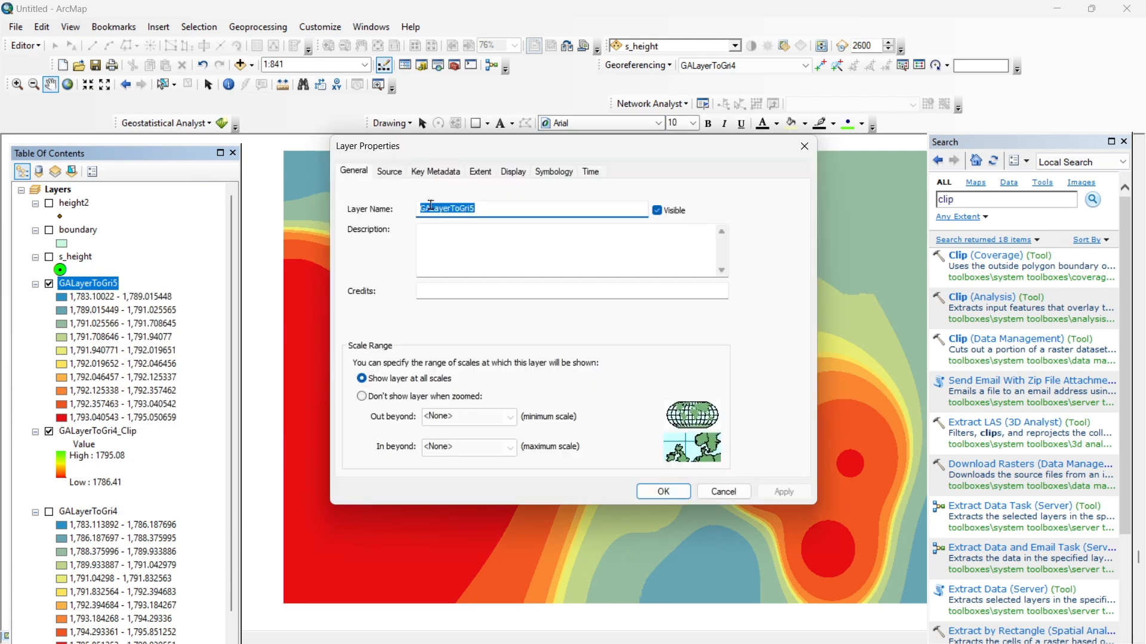
{"action": "type", "text": "Idw"}
{"action": "left_click", "coordinate": [783, 492]}
{"action": "left_click", "coordinate": [662, 491]}
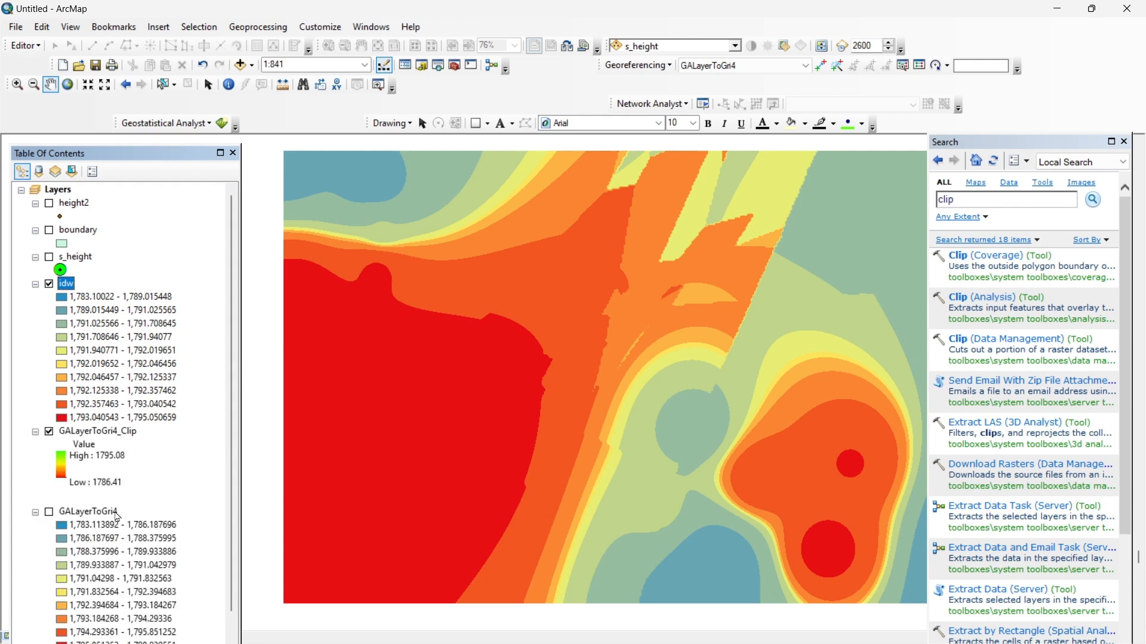
Step: Rename the GALayerToGri4 raster layer as kringing
{"action": "scroll", "coordinate": [110, 482], "scroll_direction": "down", "scroll_amount": 1}
{"action": "right_click", "coordinate": [110, 493]}
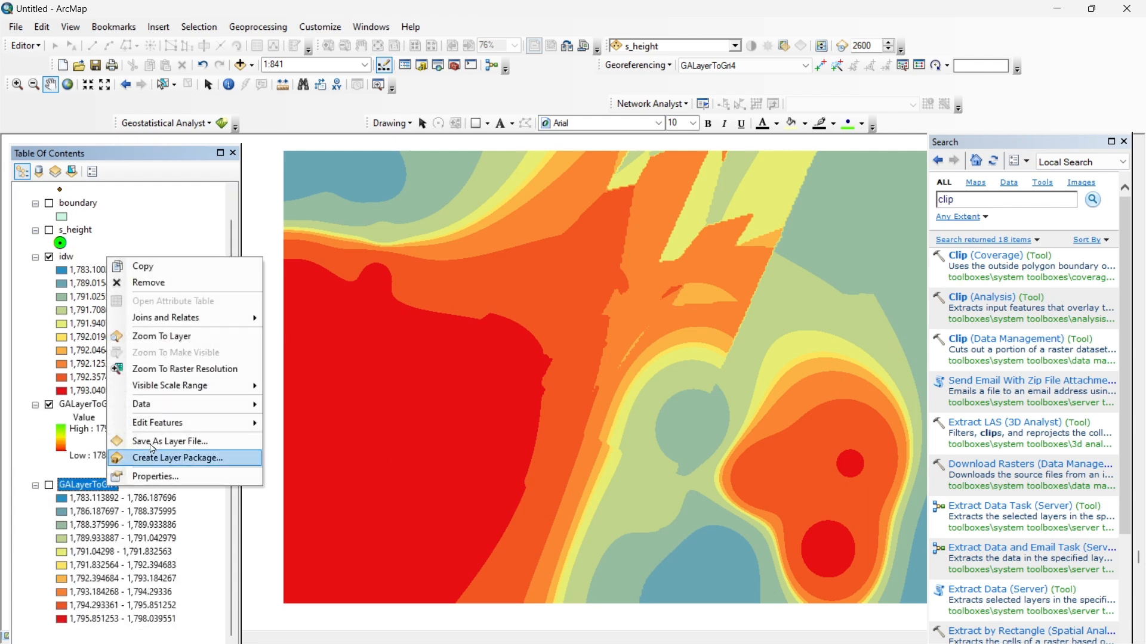
{"action": "left_click", "coordinate": [185, 476]}
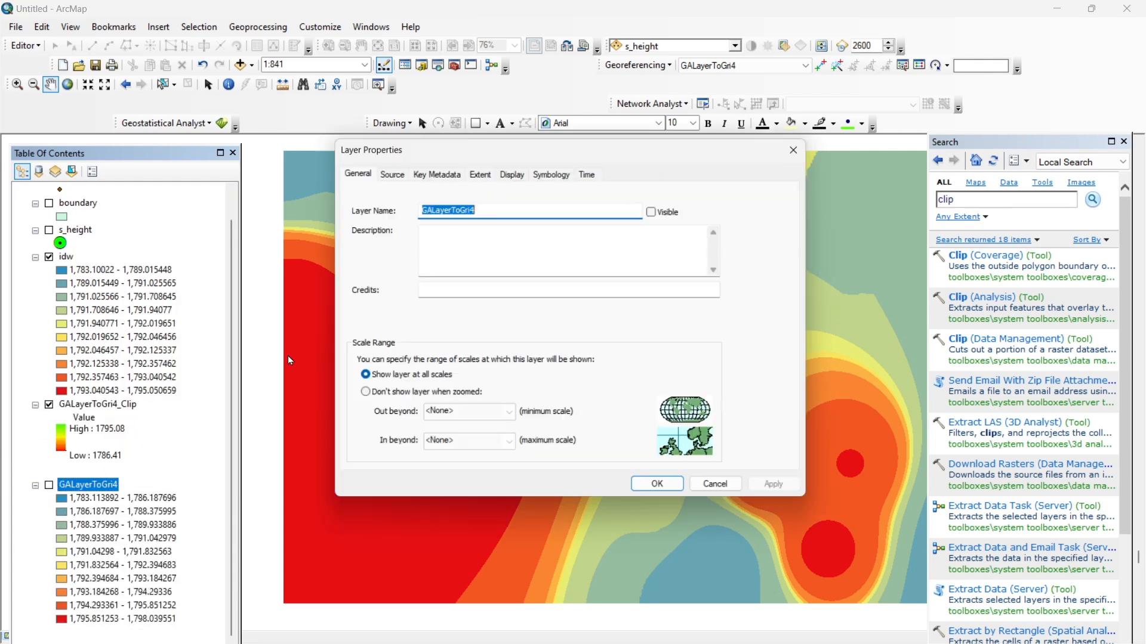
{"action": "type", "text": "kringing"}
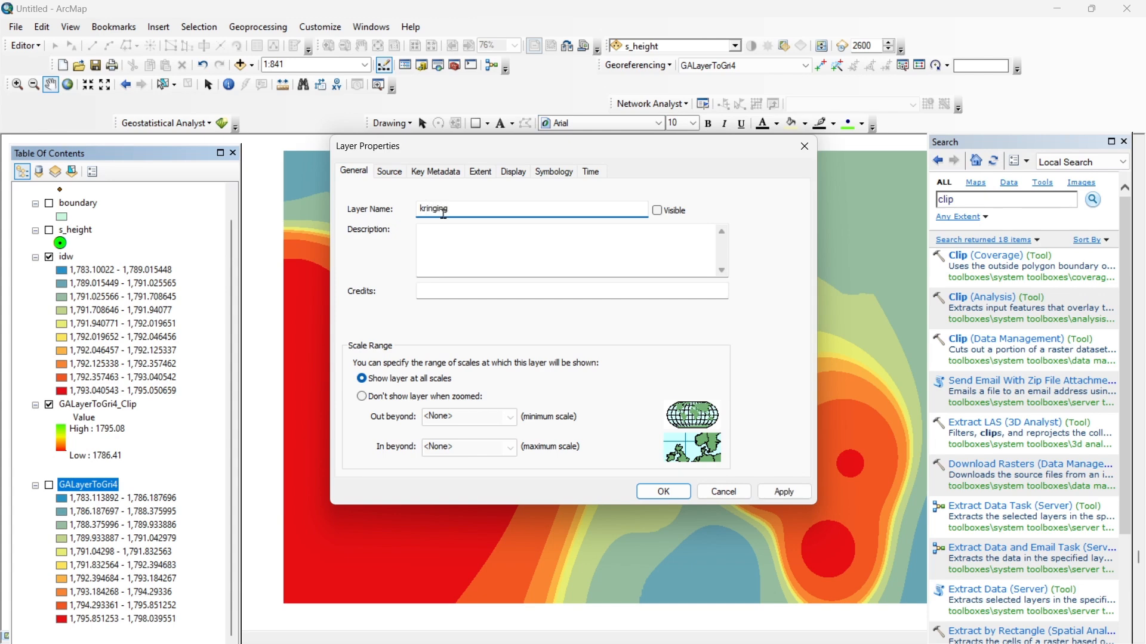
{"action": "left_click", "coordinate": [776, 491]}
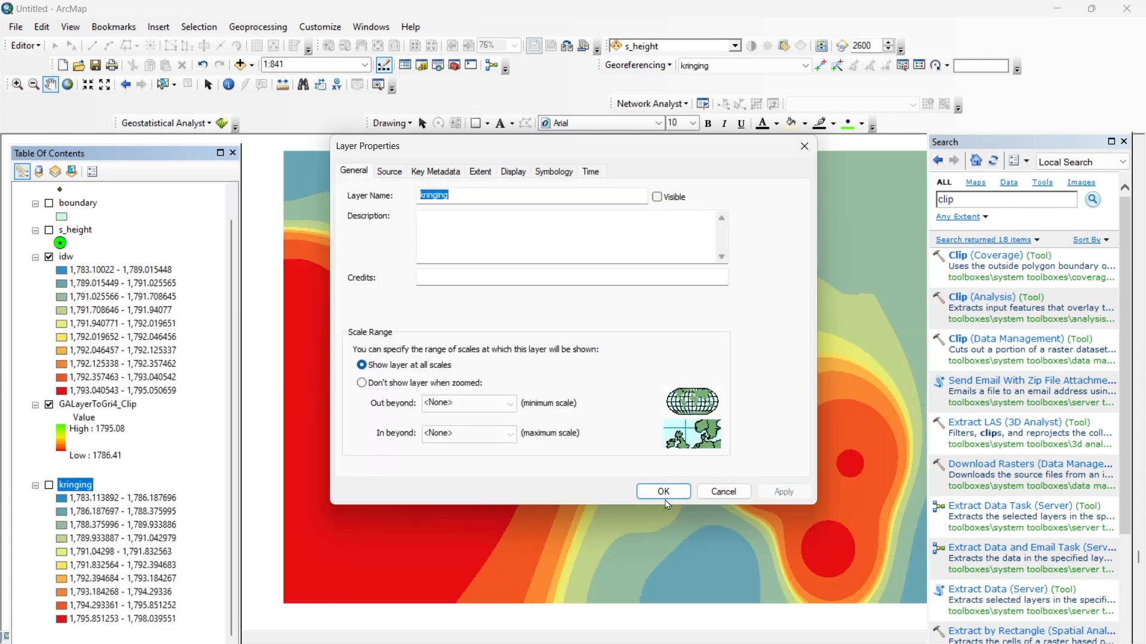
{"action": "left_click", "coordinate": [666, 497]}
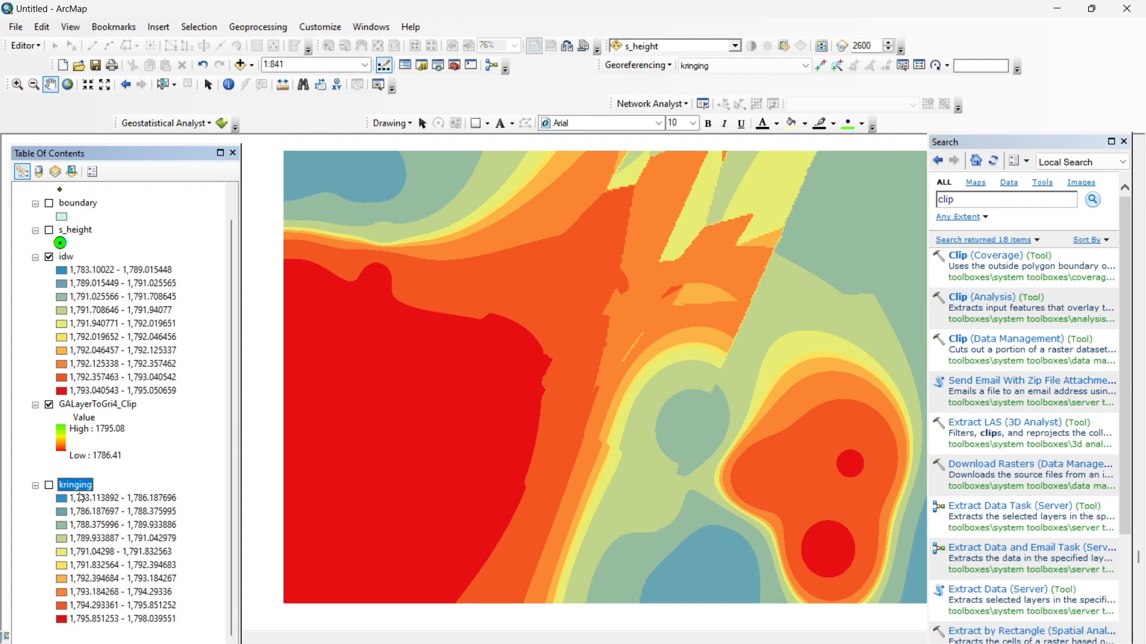
Step: Remove the unclipped kriging raster from the map, and rename the GALayerToGri4_Clip layer as krigning
{"action": "right_click", "coordinate": [72, 488]}
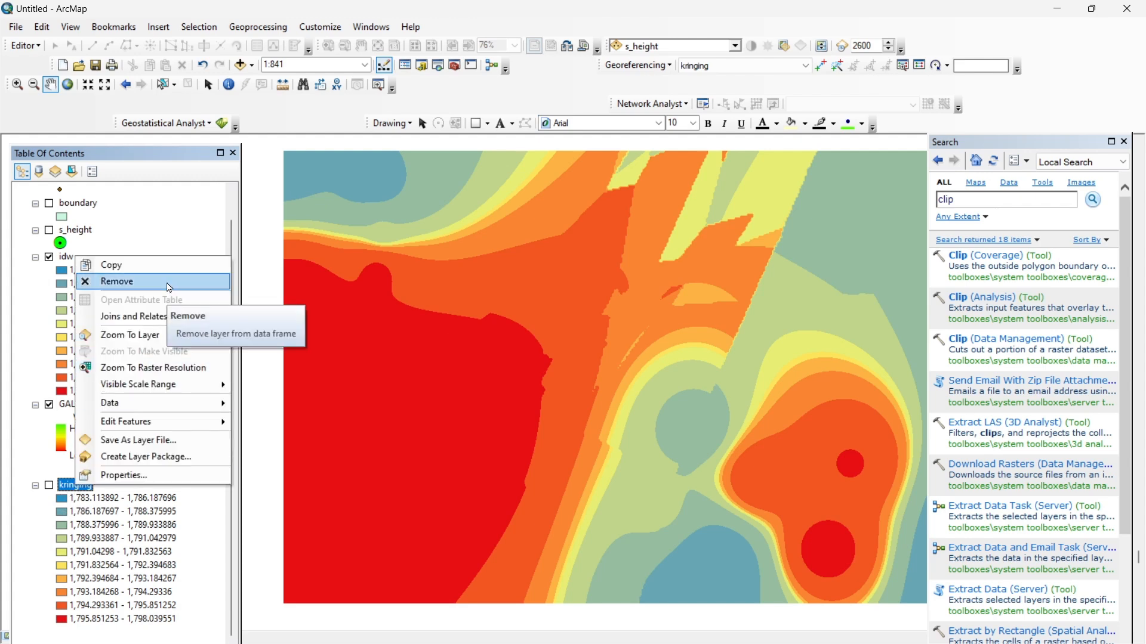
{"action": "left_click", "coordinate": [116, 281]}
{"action": "right_click", "coordinate": [97, 435]}
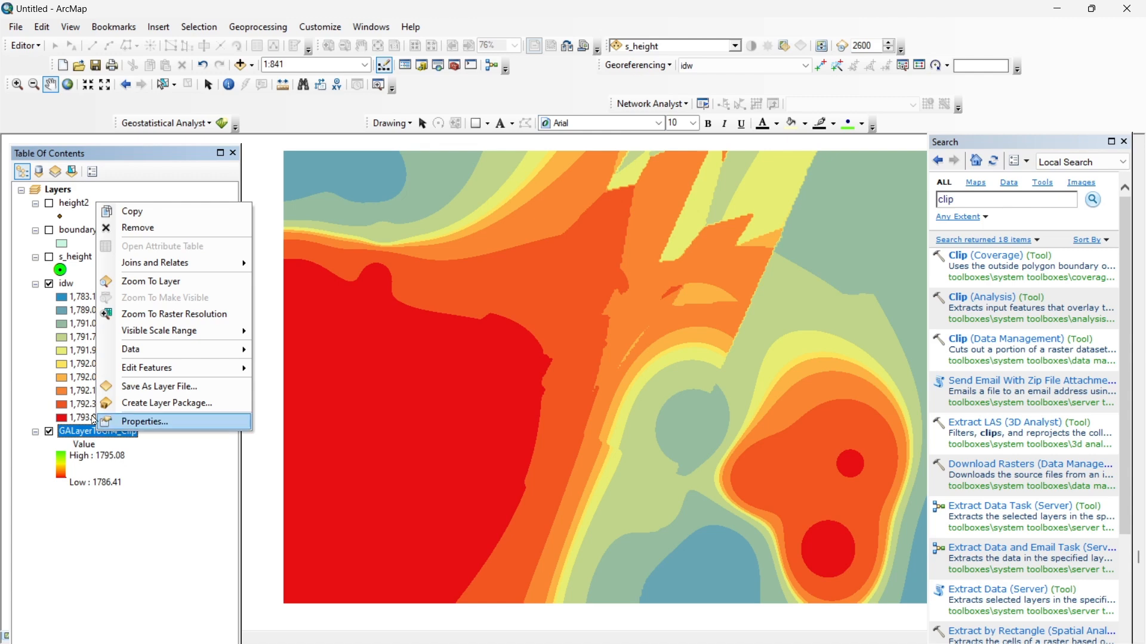
{"action": "left_click", "coordinate": [152, 422]}
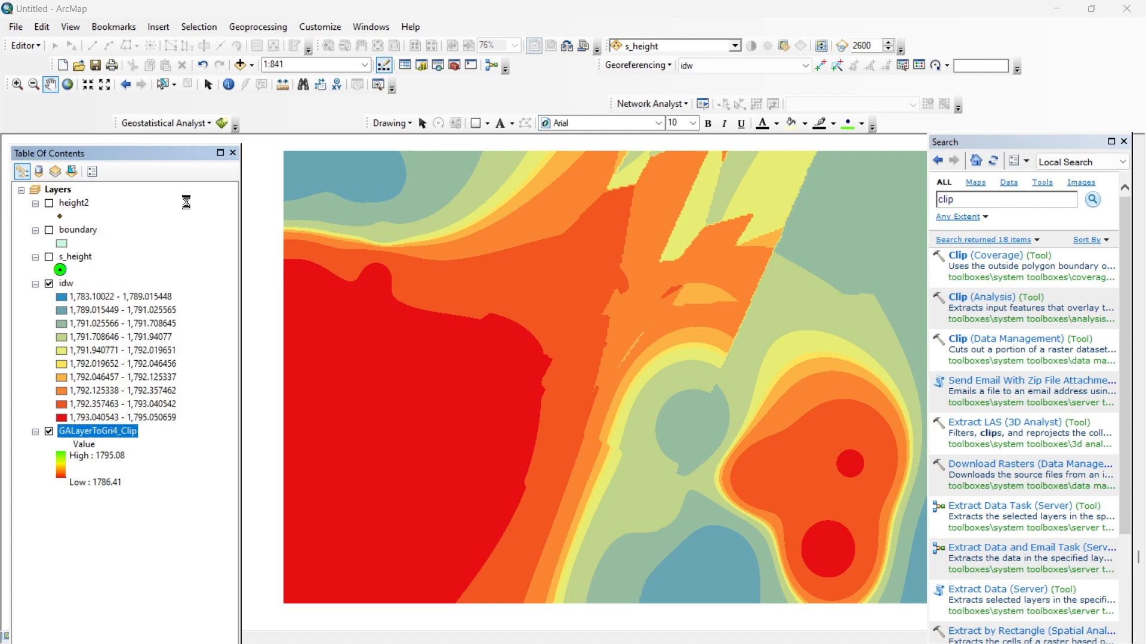
{"action": "type", "text": "krigning"}
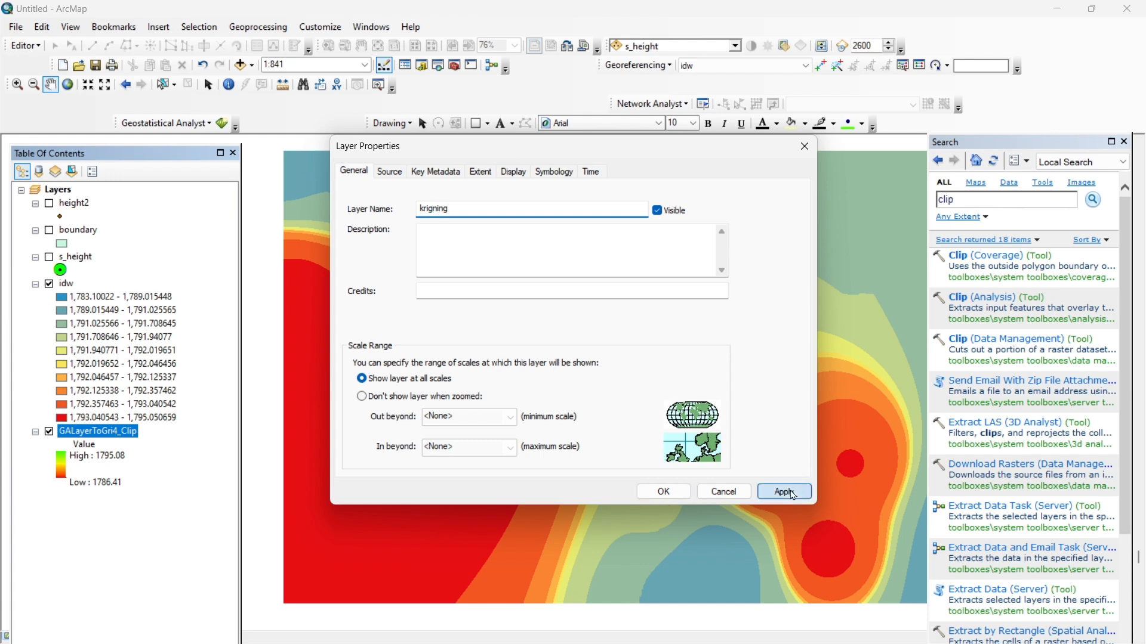
{"action": "left_click", "coordinate": [663, 491]}
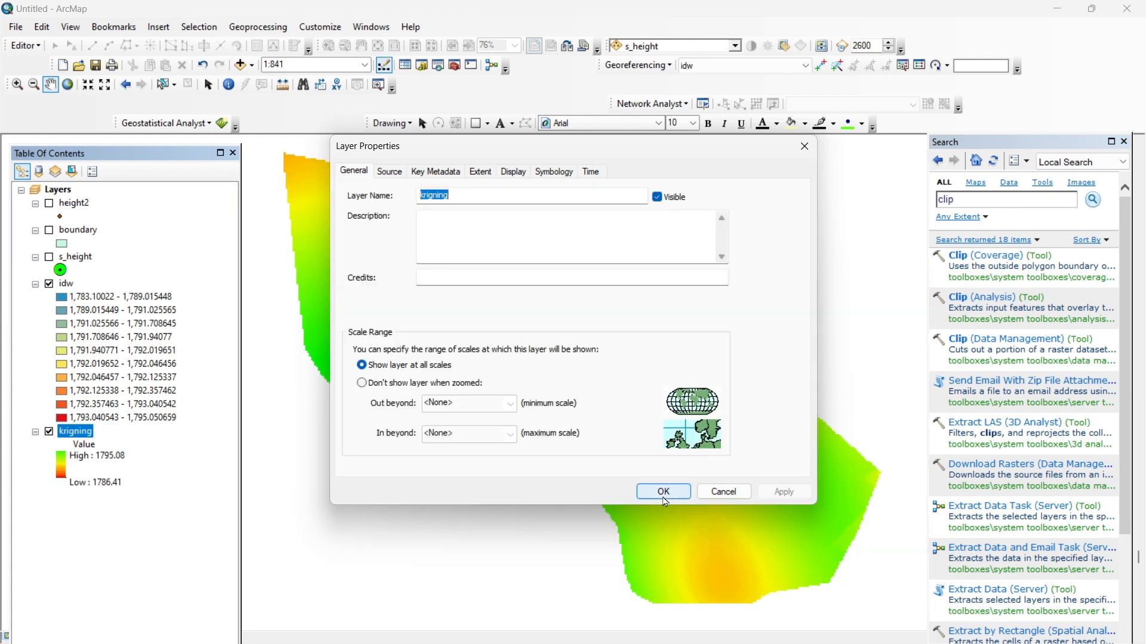
Step: Hide and show the idw layer again to compare it with the krigning layer beneath
{"action": "left_click_drag", "start_coordinate": [379, 384], "coordinate": [382, 440]}
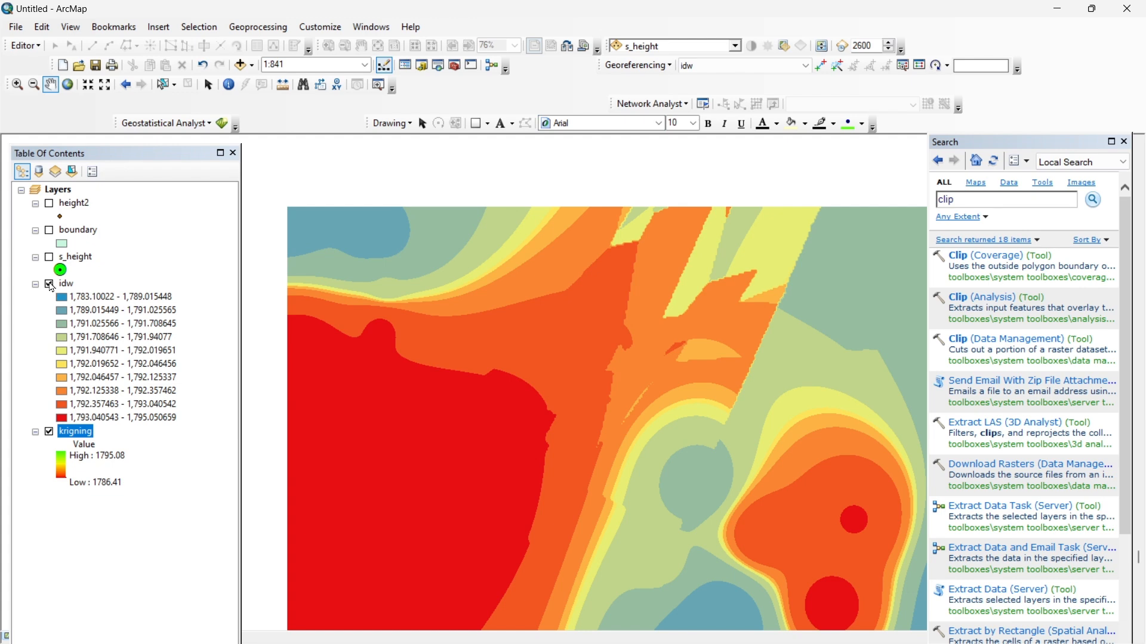
{"action": "left_click", "coordinate": [52, 287]}
{"action": "left_click", "coordinate": [52, 287]}
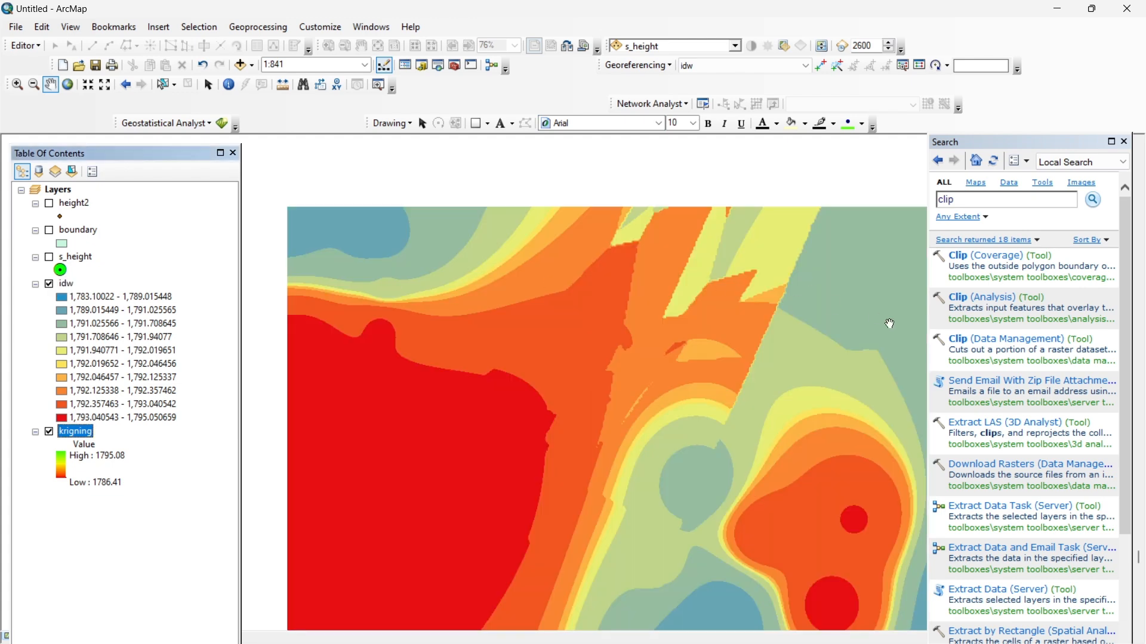
Step: Clip the idw raster with the Data Management Clip tool, using the boundary layer as the output extent
{"action": "left_click", "coordinate": [999, 342]}
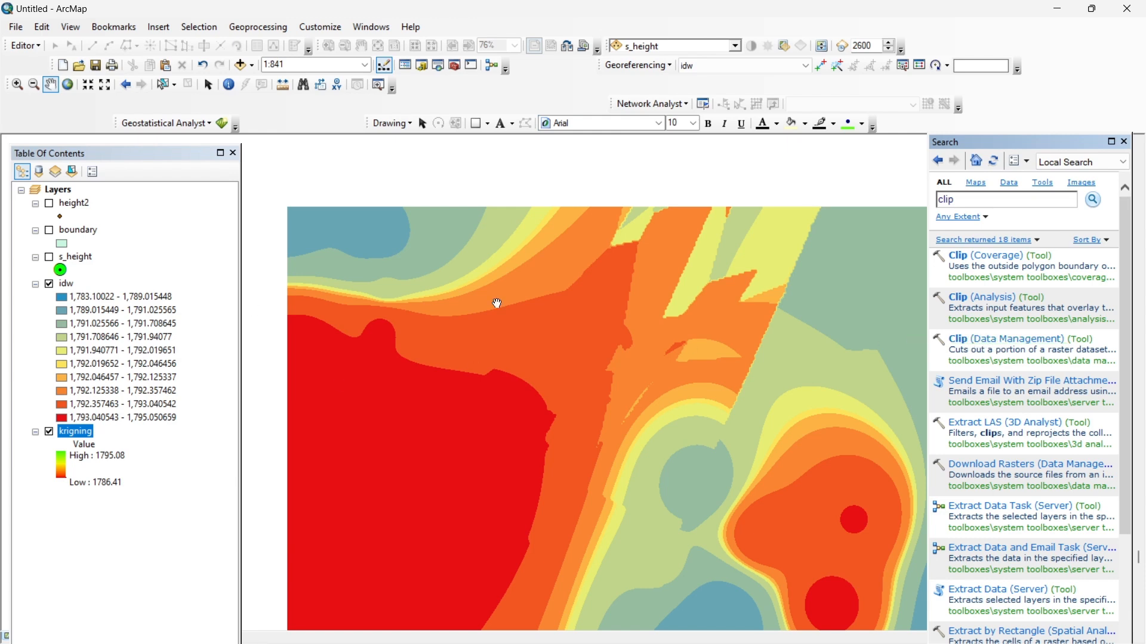
{"action": "left_click", "coordinate": [1021, 345]}
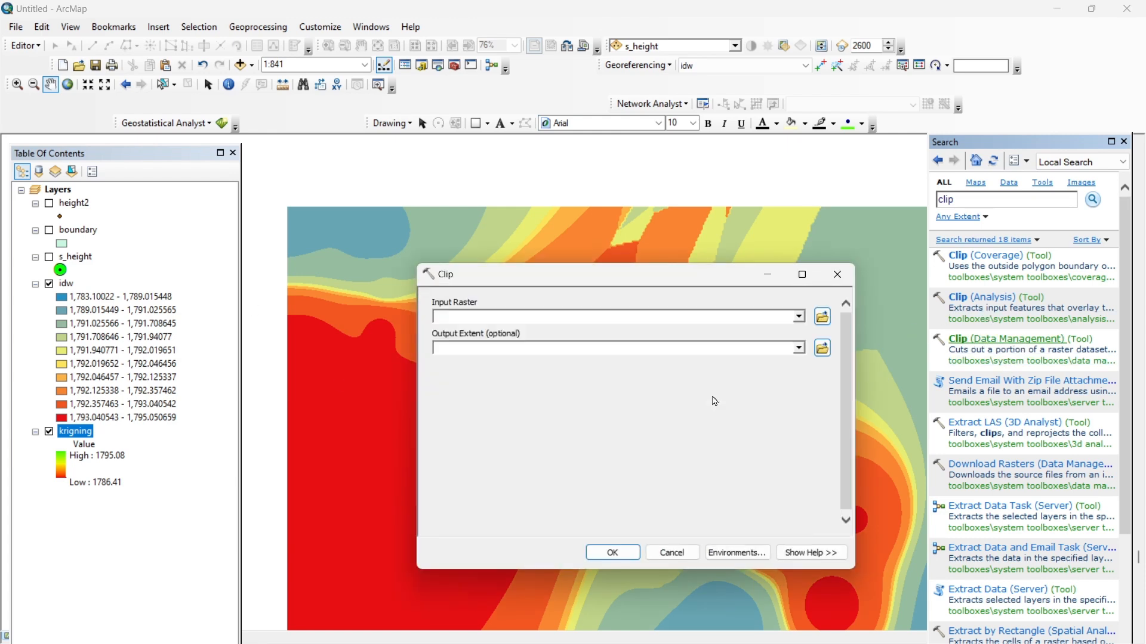
{"action": "left_click", "coordinate": [800, 317]}
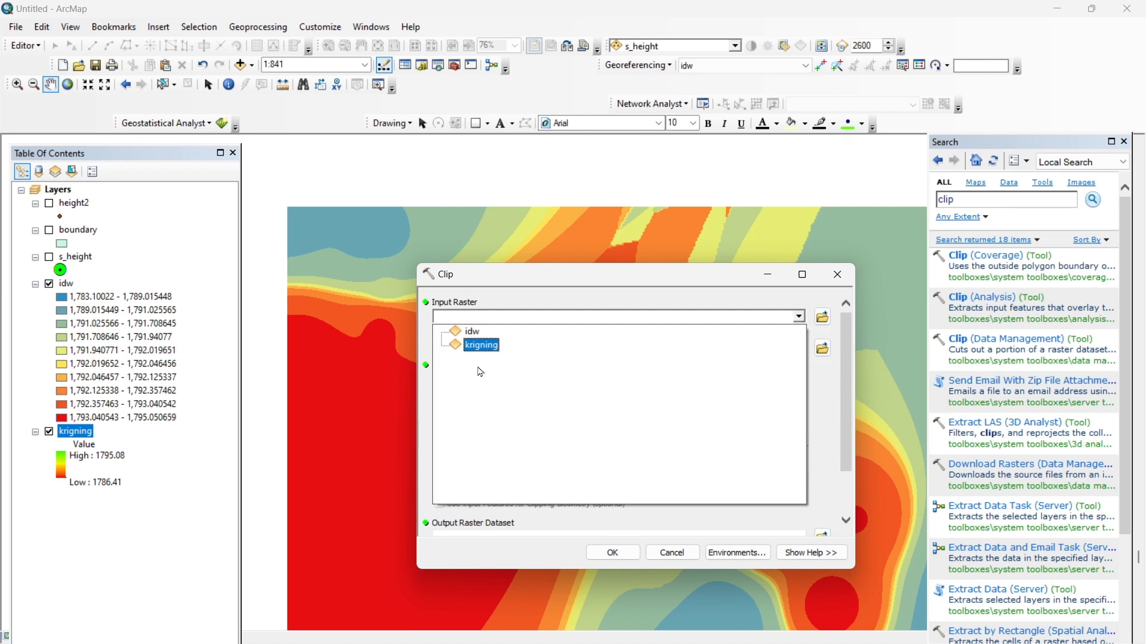
{"action": "left_click", "coordinate": [471, 330]}
{"action": "left_click", "coordinate": [799, 348]}
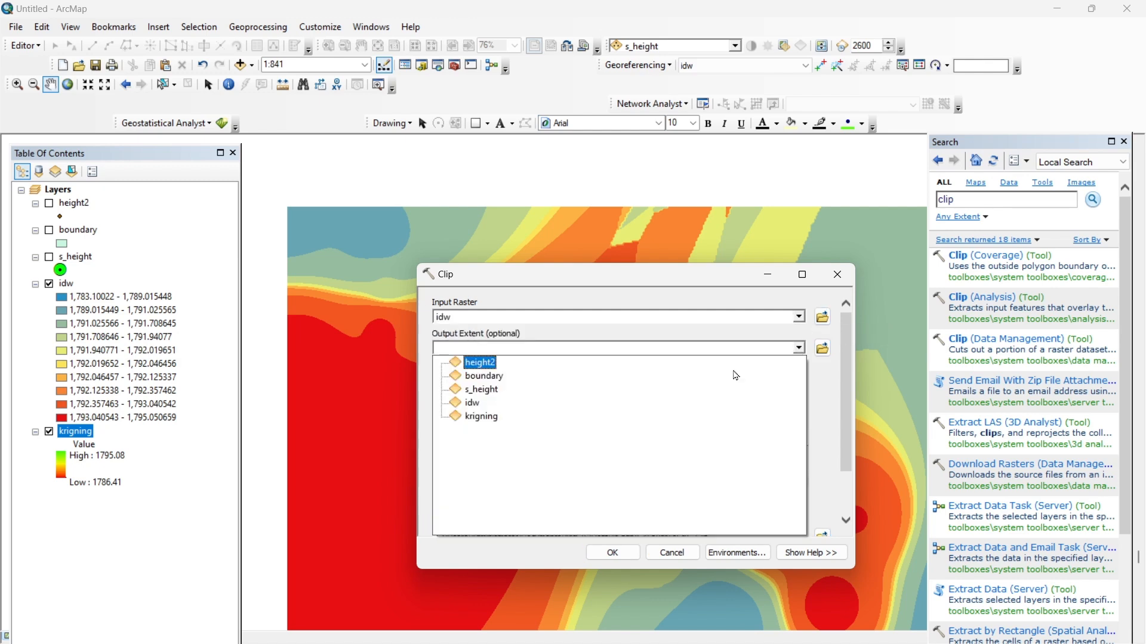
{"action": "left_click", "coordinate": [480, 376]}
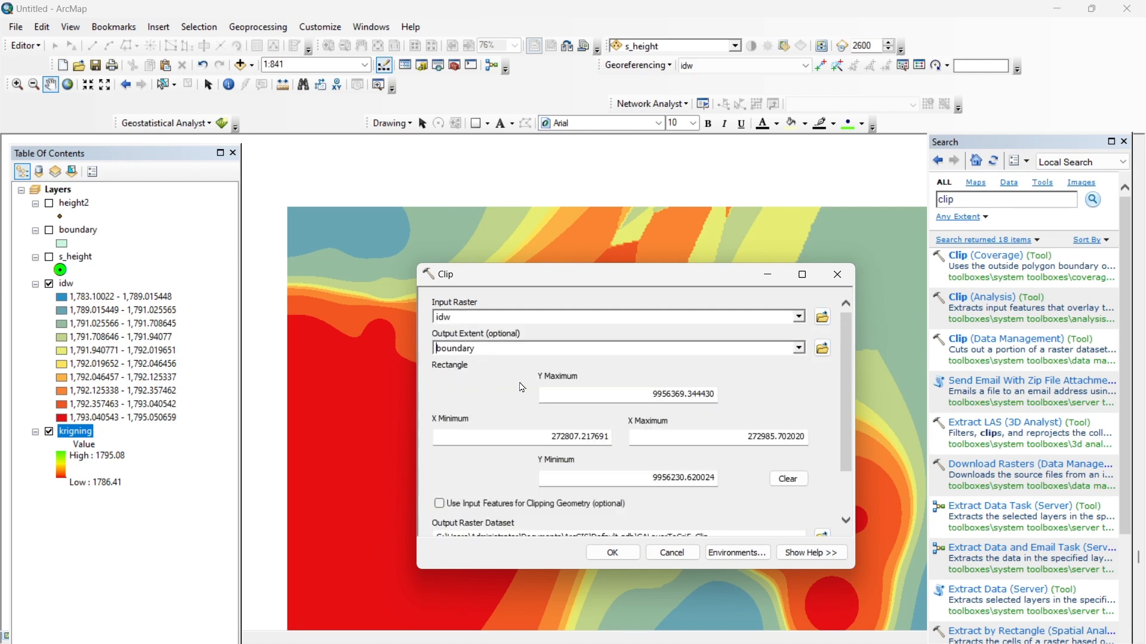
{"action": "left_click", "coordinate": [613, 553]}
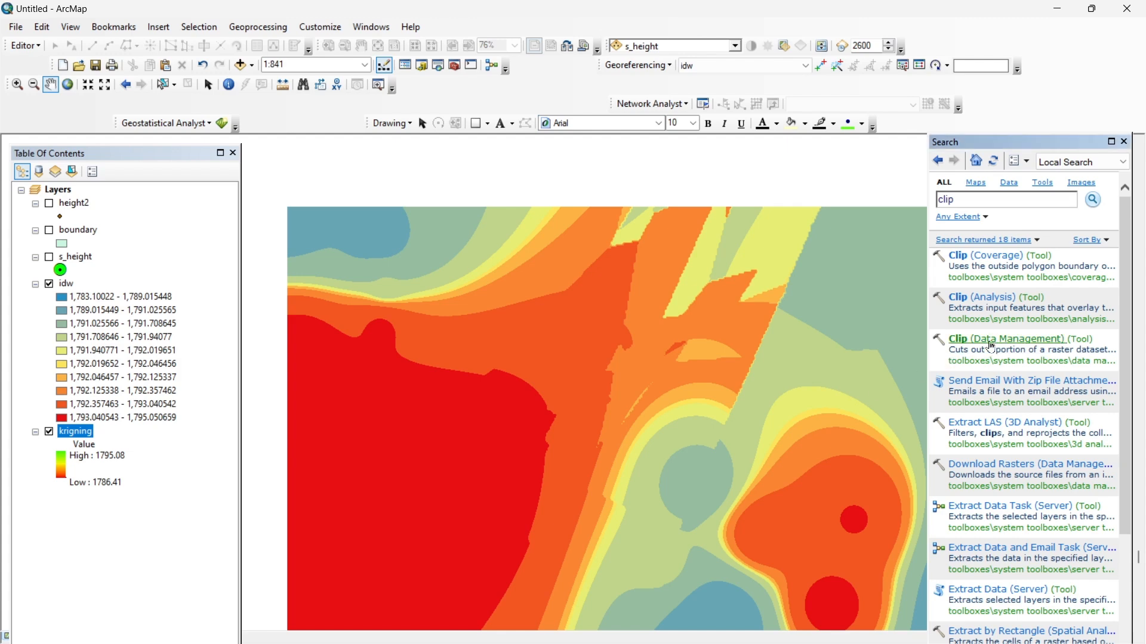
Step: Set idw as the input raster for another Data Management Clip operation, keeping its dialog clear of the map
{"action": "double_click", "coordinate": [1019, 346]}
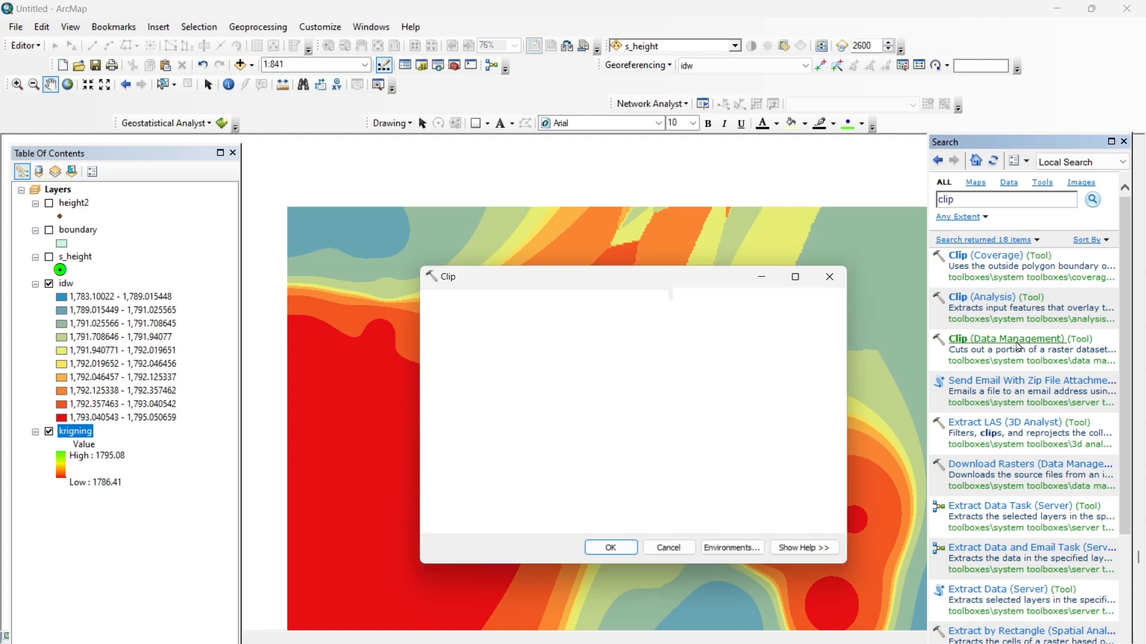
{"action": "left_click", "coordinate": [800, 317]}
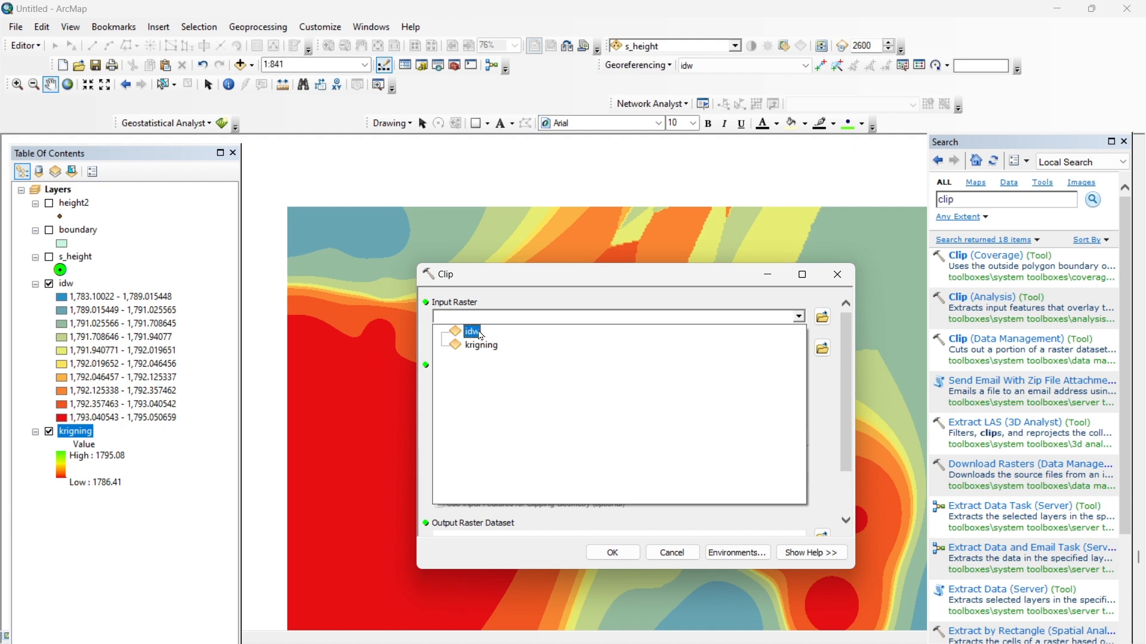
{"action": "left_click", "coordinate": [481, 335]}
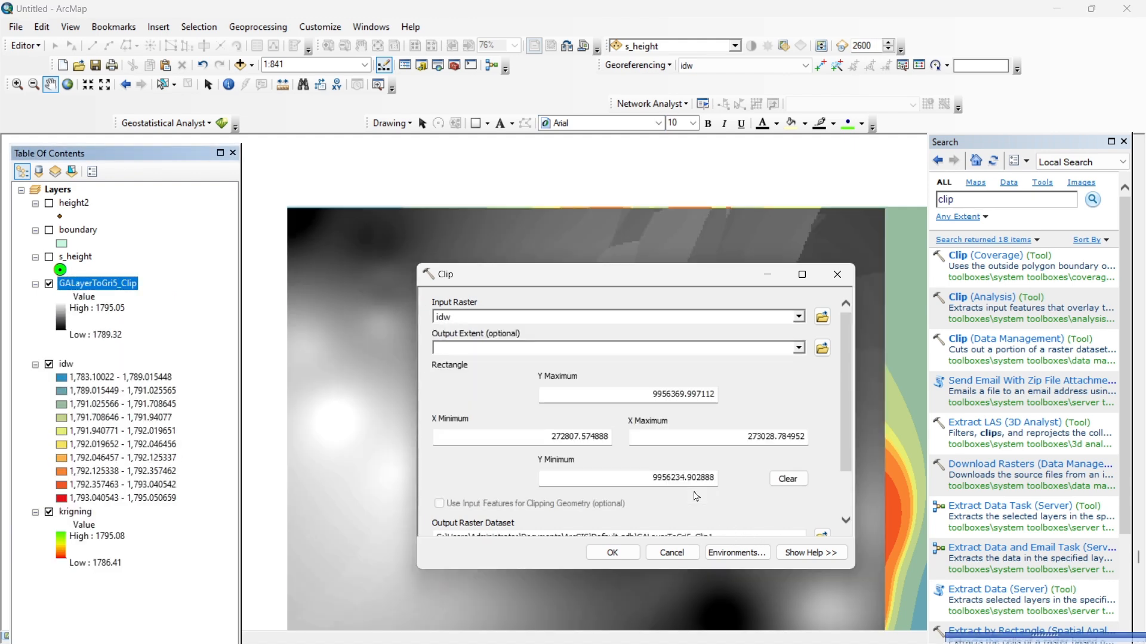
{"action": "left_click_drag", "start_coordinate": [708, 280], "coordinate": [939, 129]}
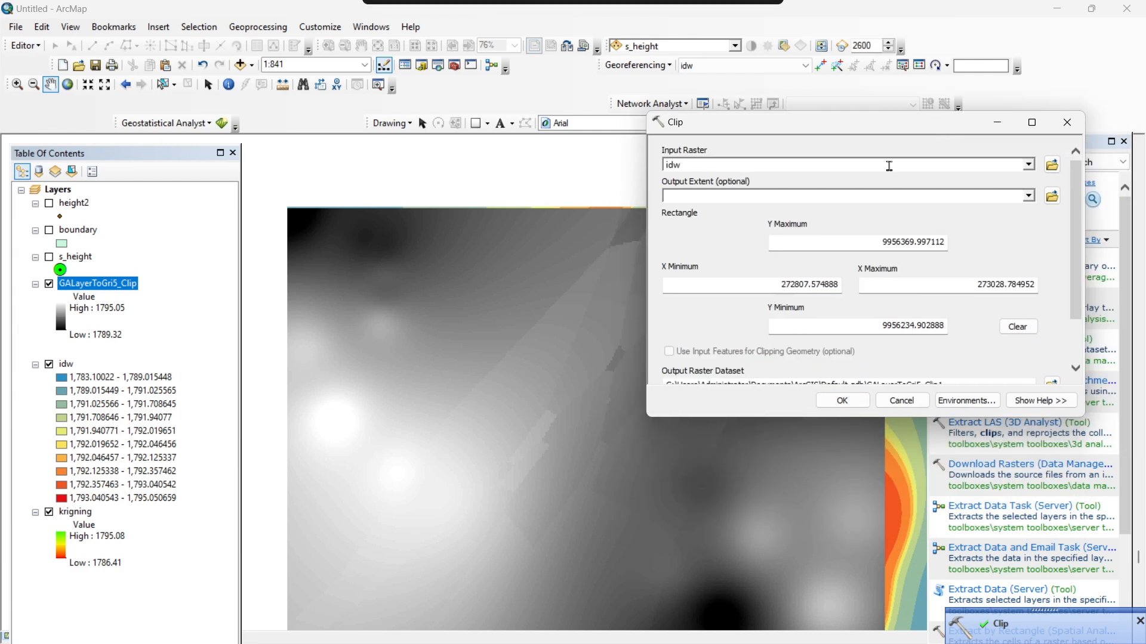
Step: Hide the unclipped idw layer and examine the shape of the GALayerToGri5_Clip raster
{"action": "left_click_drag", "start_coordinate": [567, 515], "coordinate": [542, 517]}
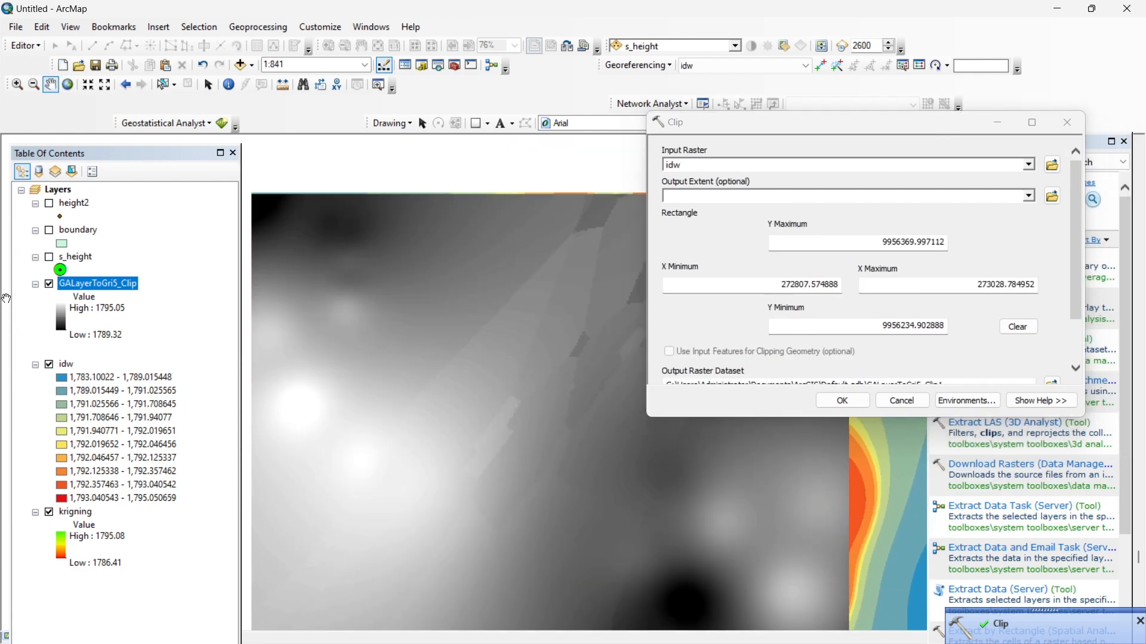
{"action": "left_click", "coordinate": [50, 364]}
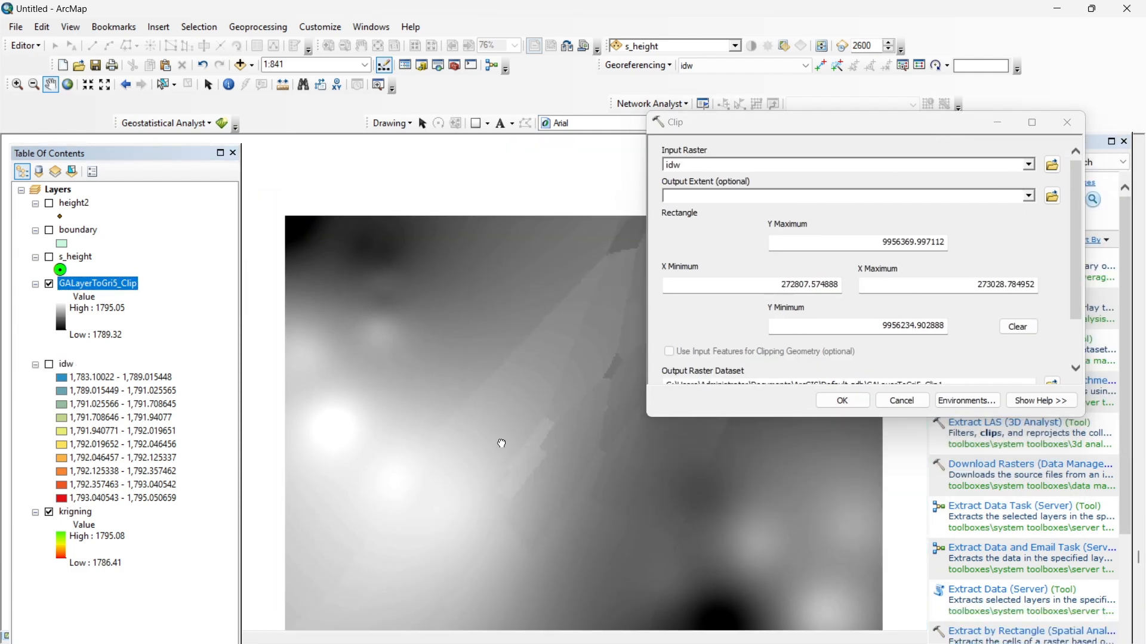
{"action": "left_click_drag", "start_coordinate": [469, 425], "coordinate": [563, 383]}
{"action": "left_click_drag", "start_coordinate": [478, 404], "coordinate": [567, 383]}
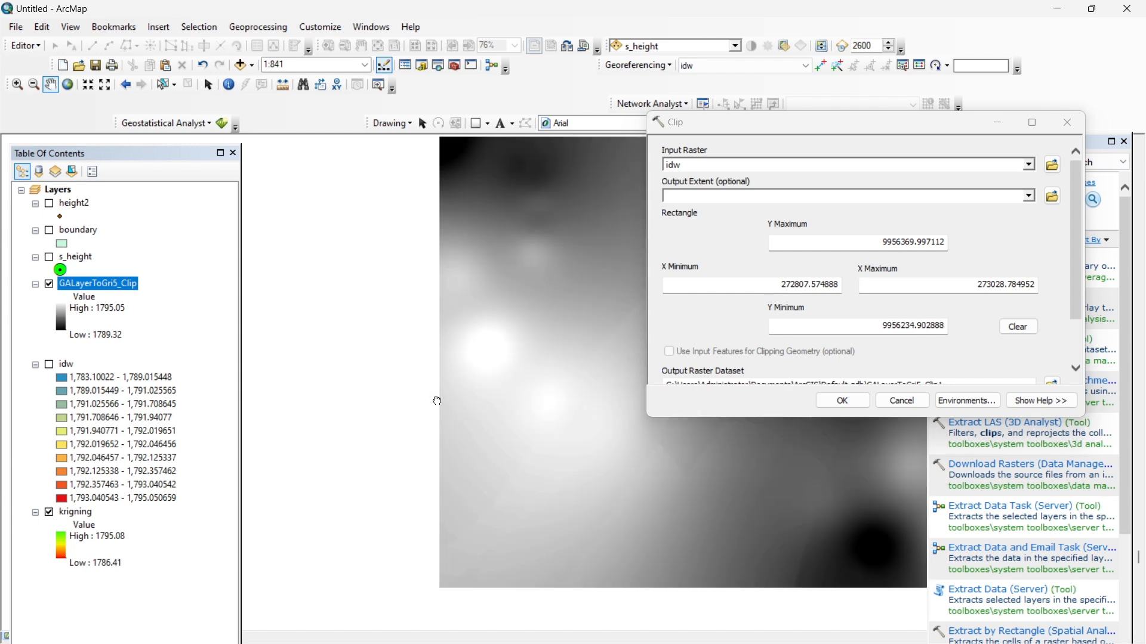
{"action": "left_click_drag", "start_coordinate": [438, 401], "coordinate": [568, 382]}
{"action": "left_click_drag", "start_coordinate": [576, 450], "coordinate": [372, 493]}
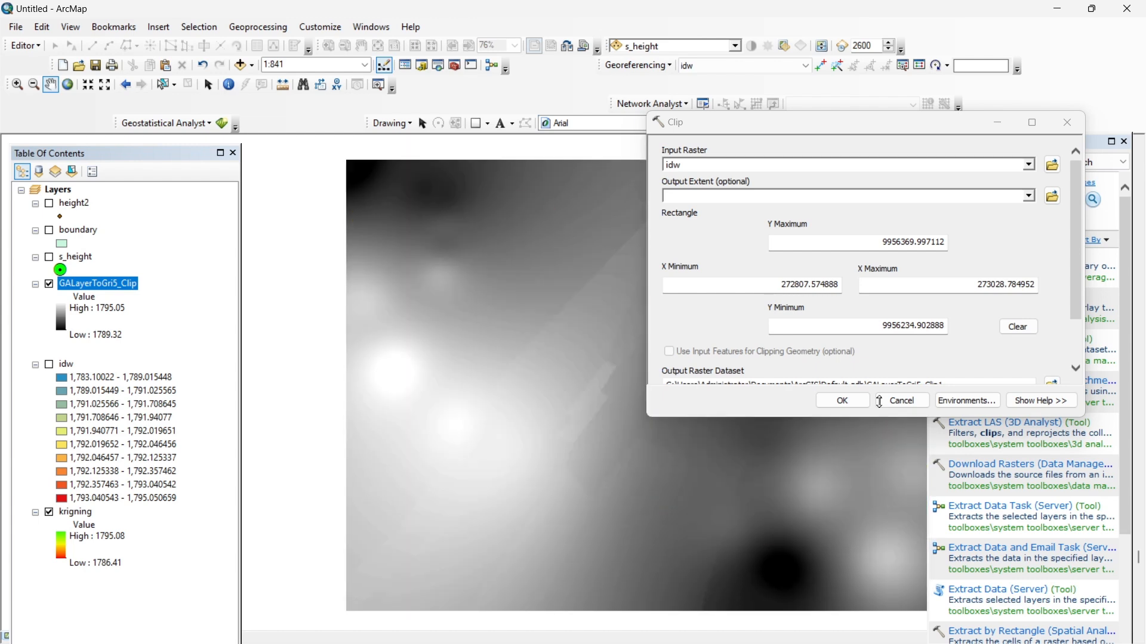
Step: Clip the idw raster to the boundary layer, using the input features for the clipping geometry
{"action": "left_click", "coordinate": [1030, 196]}
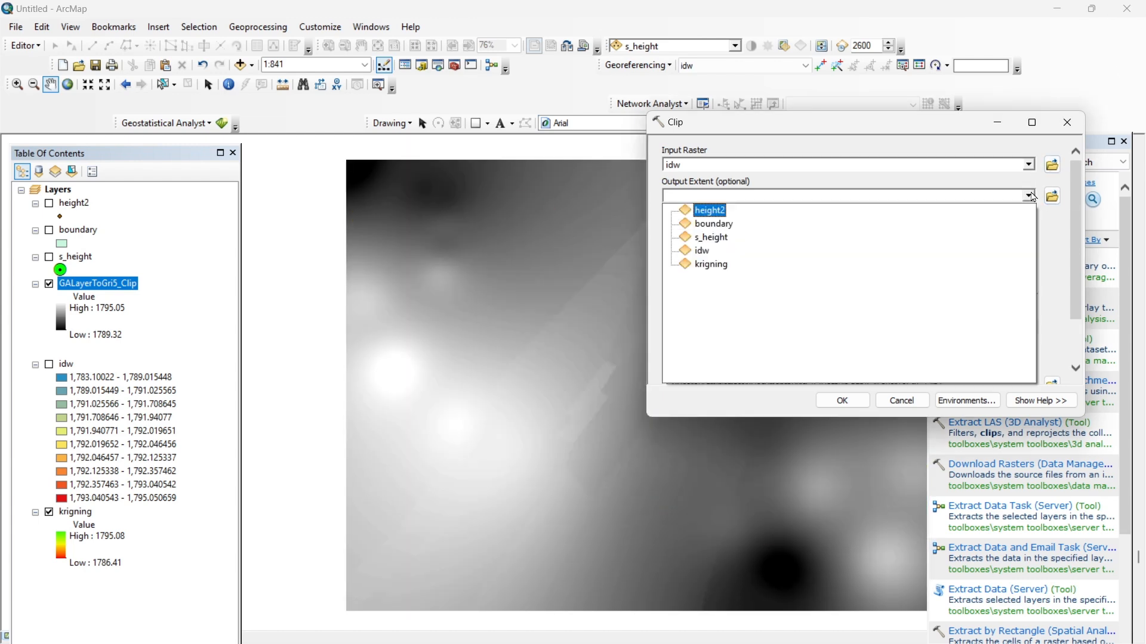
{"action": "left_click", "coordinate": [734, 226]}
{"action": "scroll", "coordinate": [1083, 298], "scroll_direction": "down", "scroll_amount": 3}
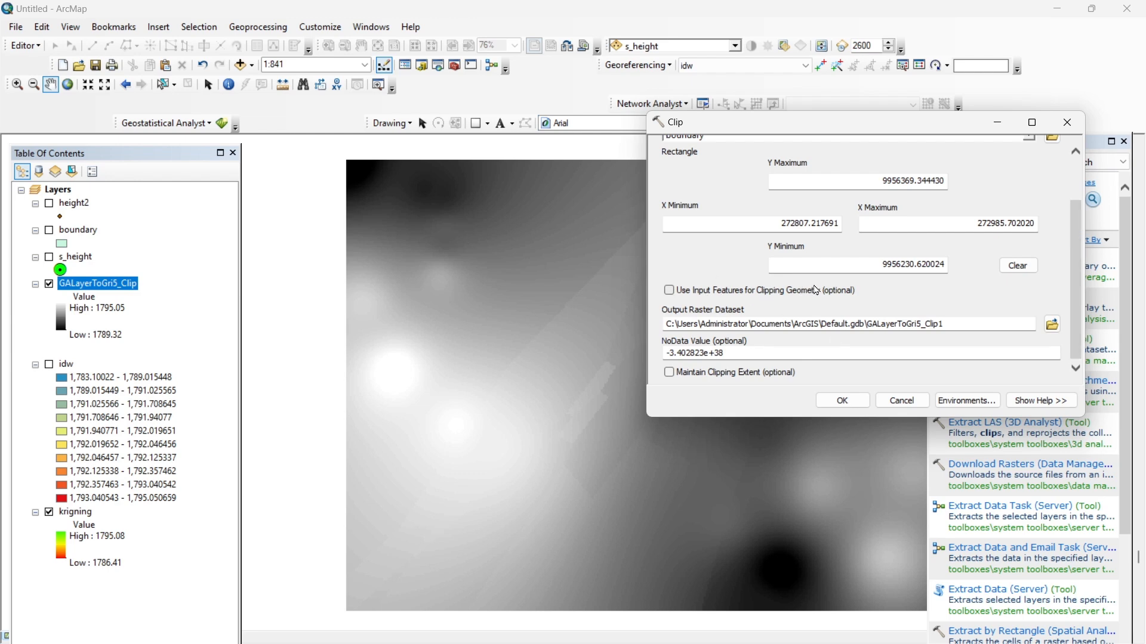
{"action": "left_click", "coordinate": [670, 293]}
{"action": "left_click", "coordinate": [839, 401]}
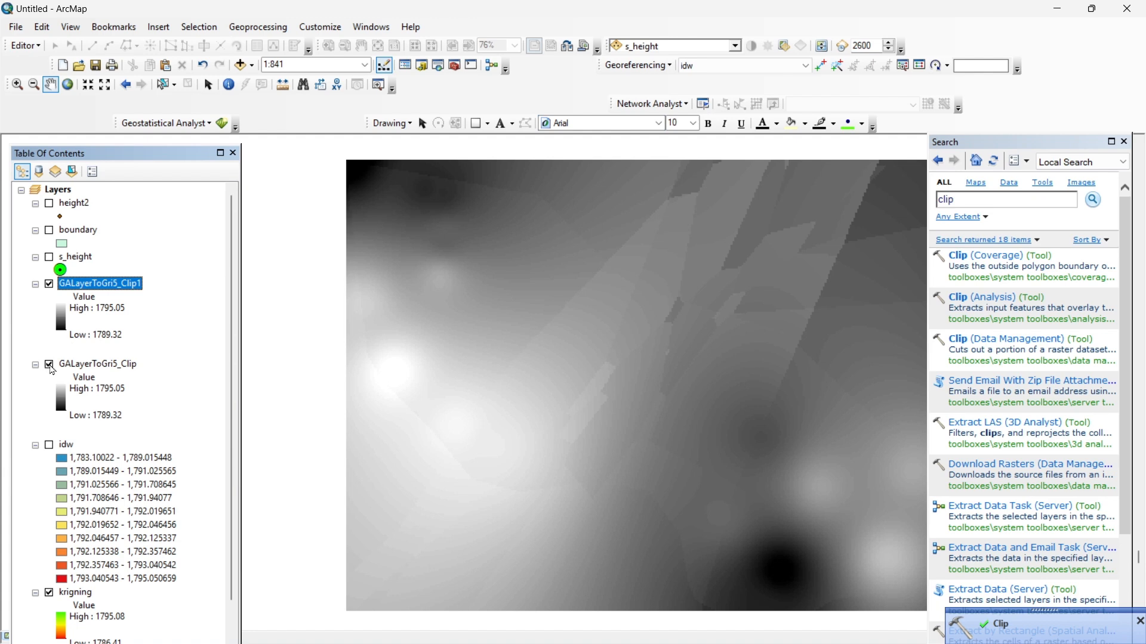
Step: Hide the krigning layer and remove the rectangular GALayerToGri5_Clip raster from the map
{"action": "left_click", "coordinate": [49, 366]}
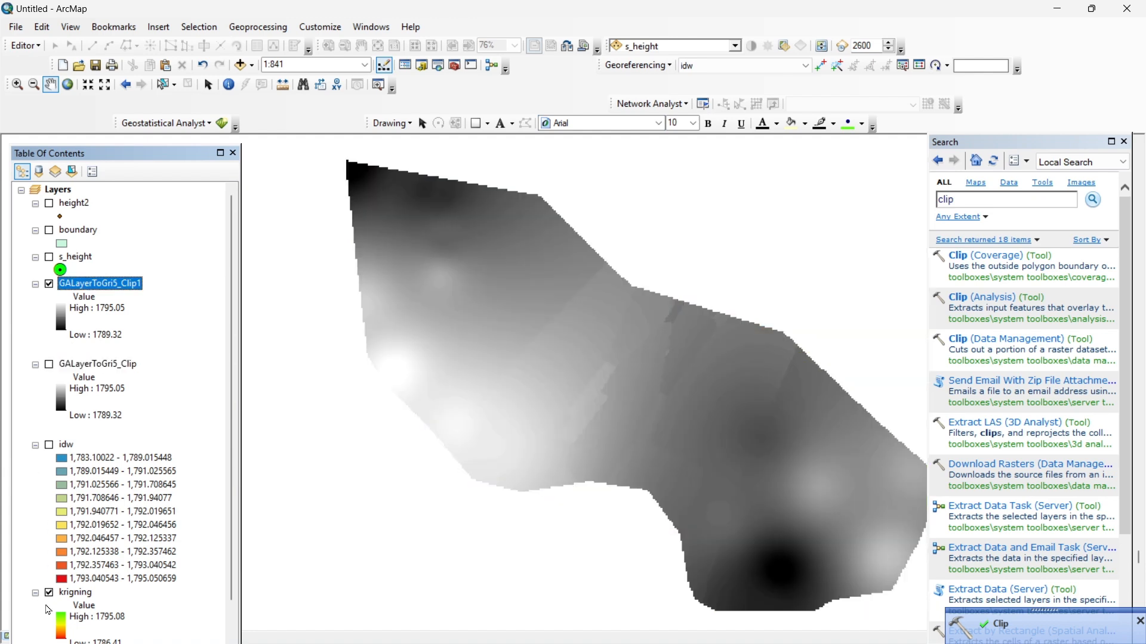
{"action": "left_click", "coordinate": [50, 593]}
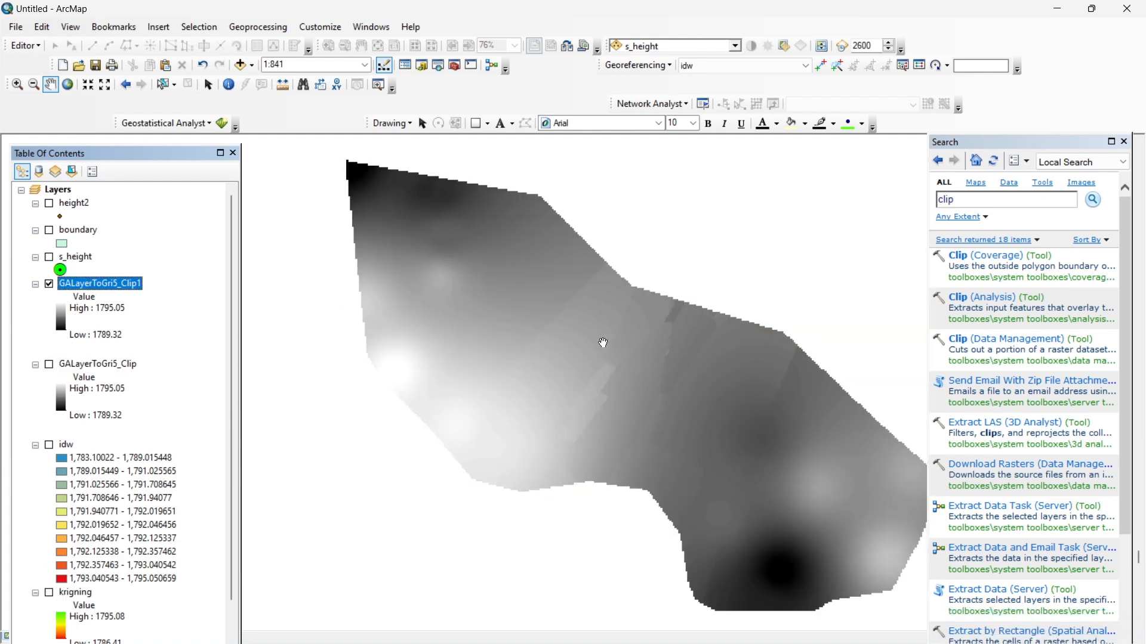
{"action": "left_click", "coordinate": [50, 369]}
{"action": "left_click", "coordinate": [50, 366]}
{"action": "left_click_drag", "start_coordinate": [373, 323], "coordinate": [357, 319]}
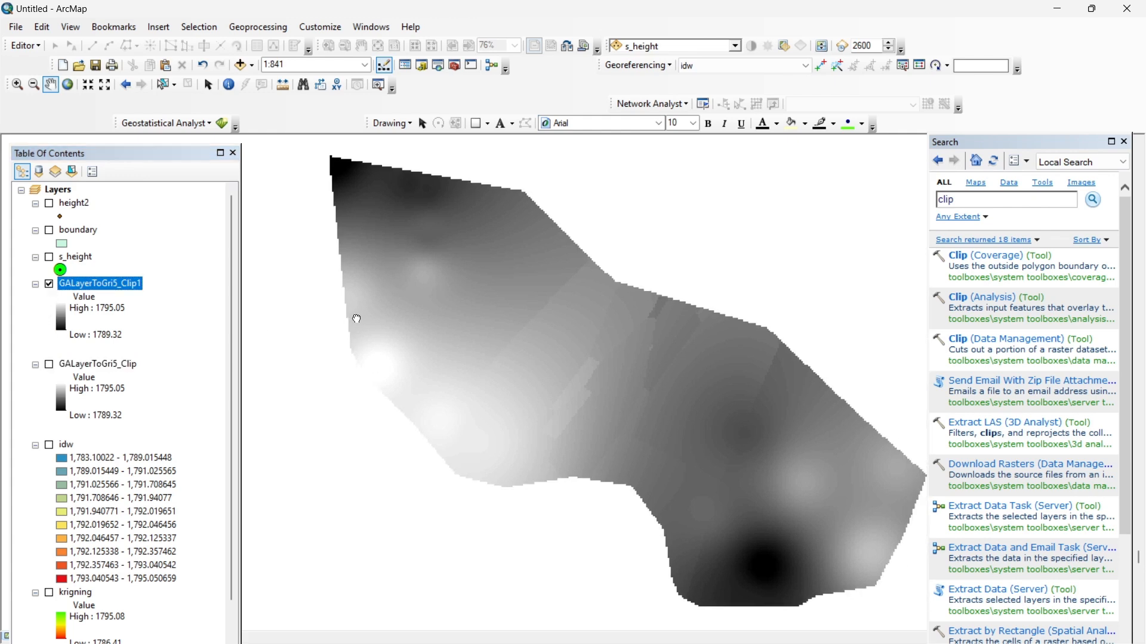
{"action": "right_click", "coordinate": [83, 365]}
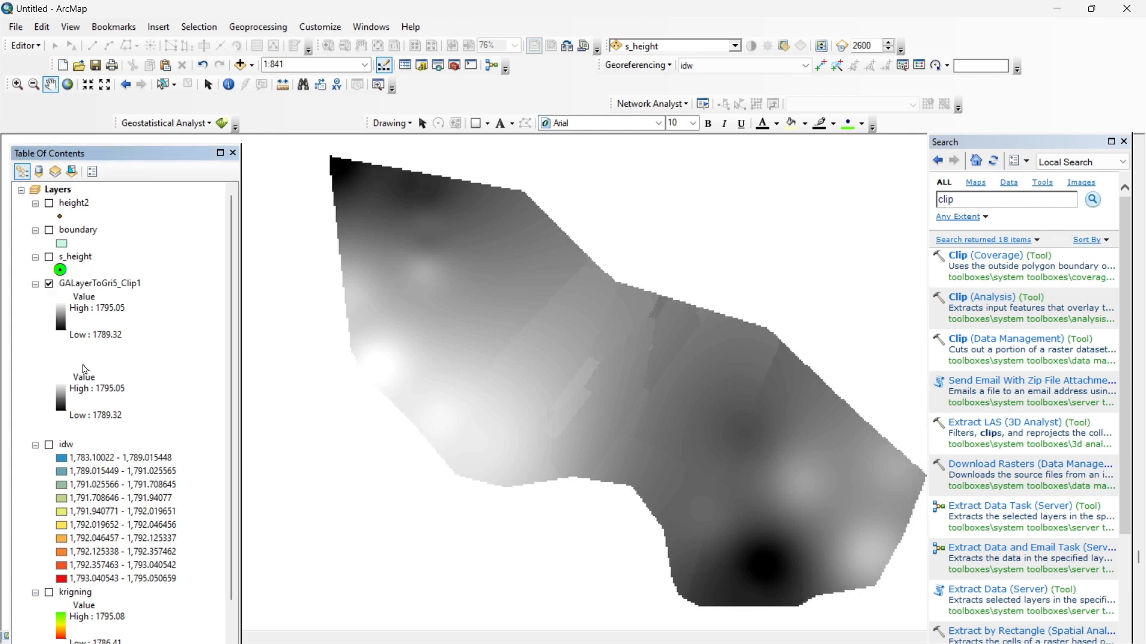
{"action": "left_click", "coordinate": [116, 385]}
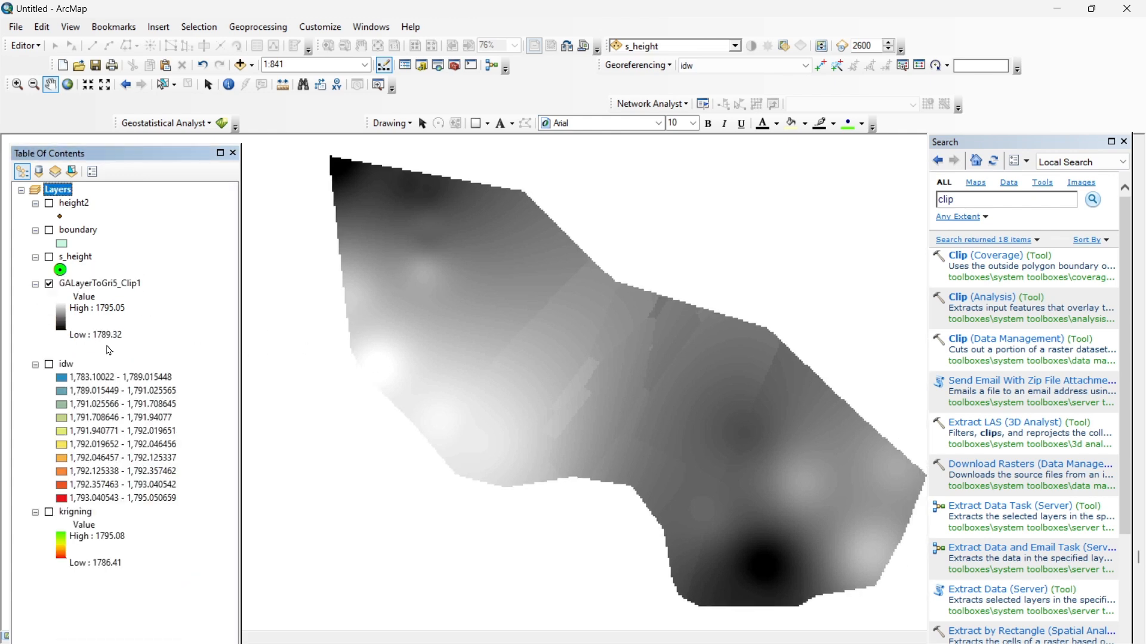
Step: Rename the GALayerToGri5_Clip1 layer as idw, and remove the unclipped idw raster from the map
{"action": "left_click", "coordinate": [110, 292]}
{"action": "right_click", "coordinate": [110, 291]}
{"action": "left_click", "coordinate": [179, 506]}
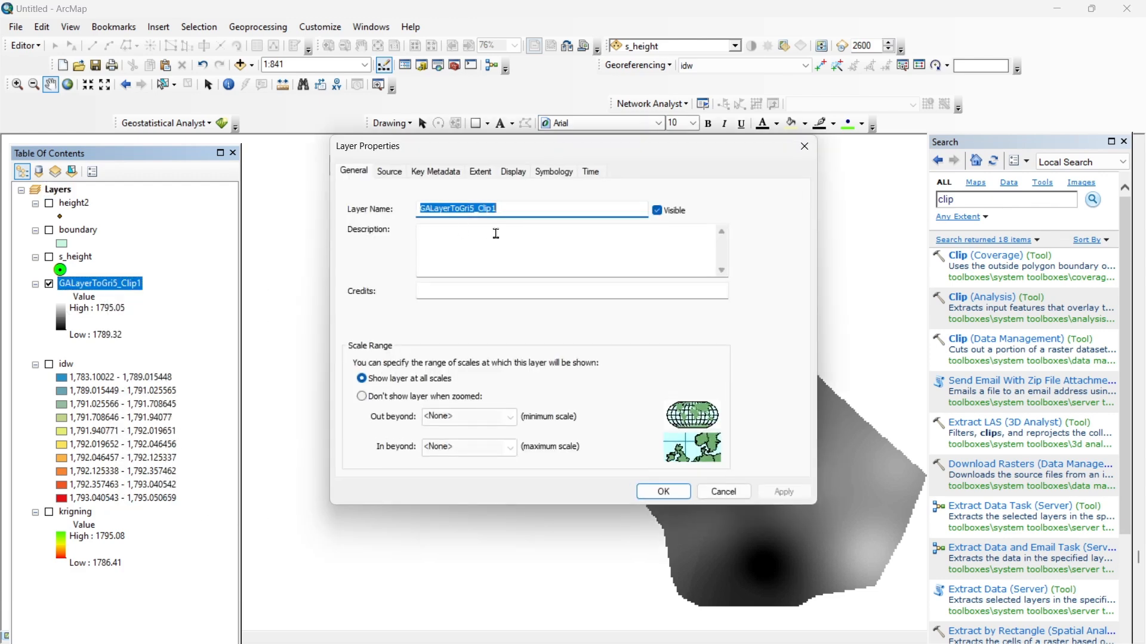
{"action": "type", "text": "idw"}
{"action": "left_click", "coordinate": [785, 492]}
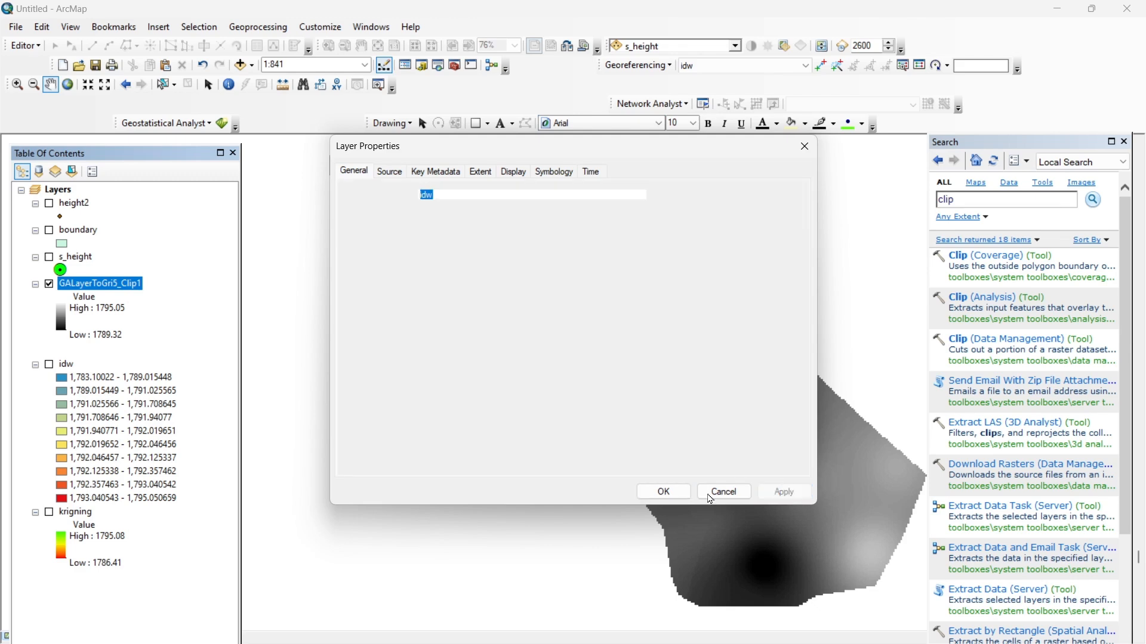
{"action": "left_click", "coordinate": [663, 492]}
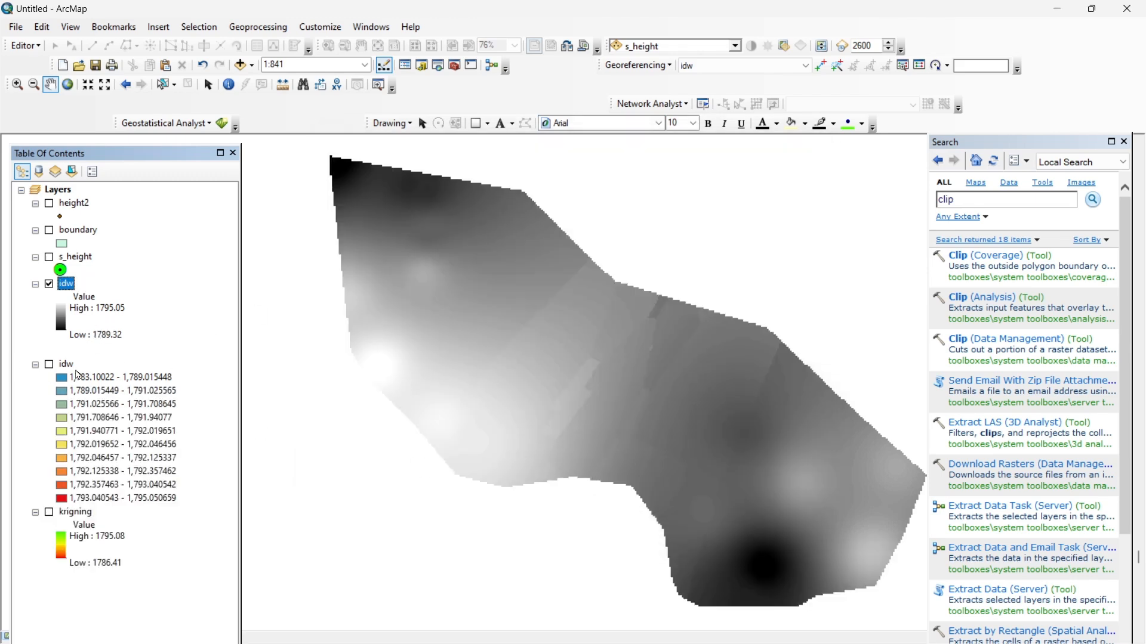
{"action": "right_click", "coordinate": [76, 365]}
{"action": "left_click", "coordinate": [110, 391]}
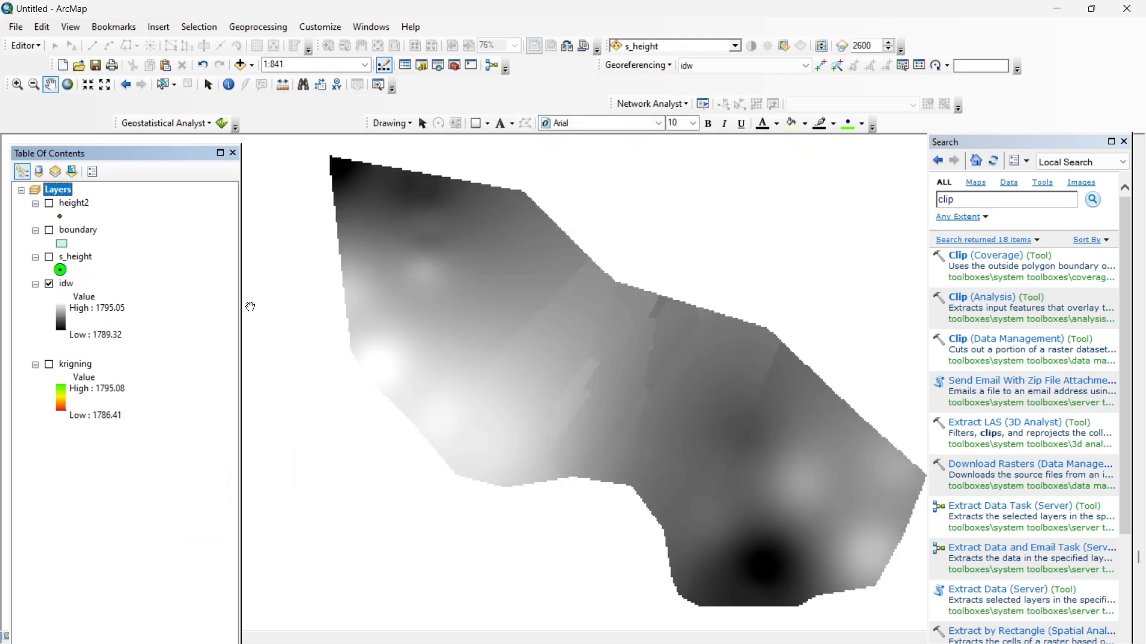
Step: Apply a yellow-to-red color ramp to the clipped idw layer
{"action": "left_click_drag", "start_coordinate": [468, 398], "coordinate": [437, 387]}
{"action": "left_click", "coordinate": [62, 324]}
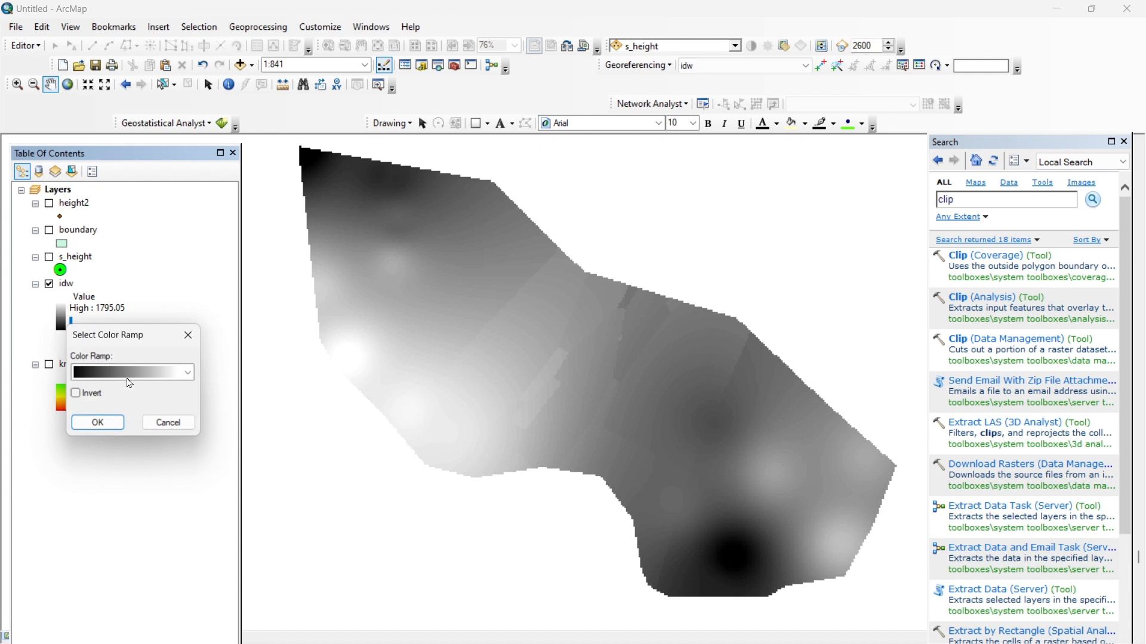
{"action": "left_click", "coordinate": [191, 375]}
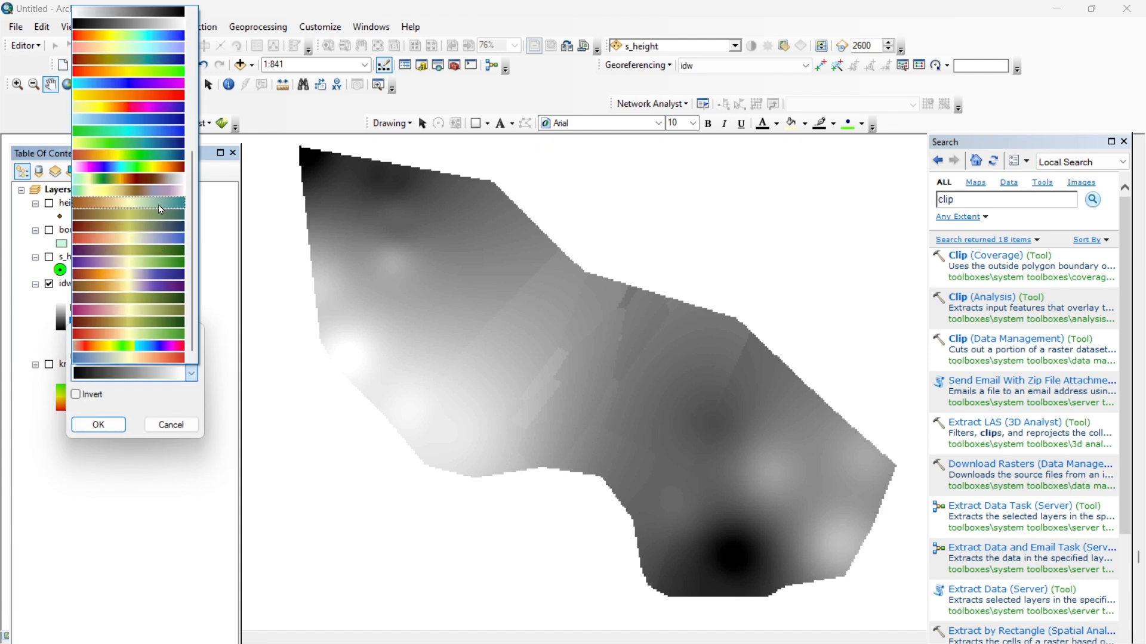
{"action": "left_click", "coordinate": [167, 155]}
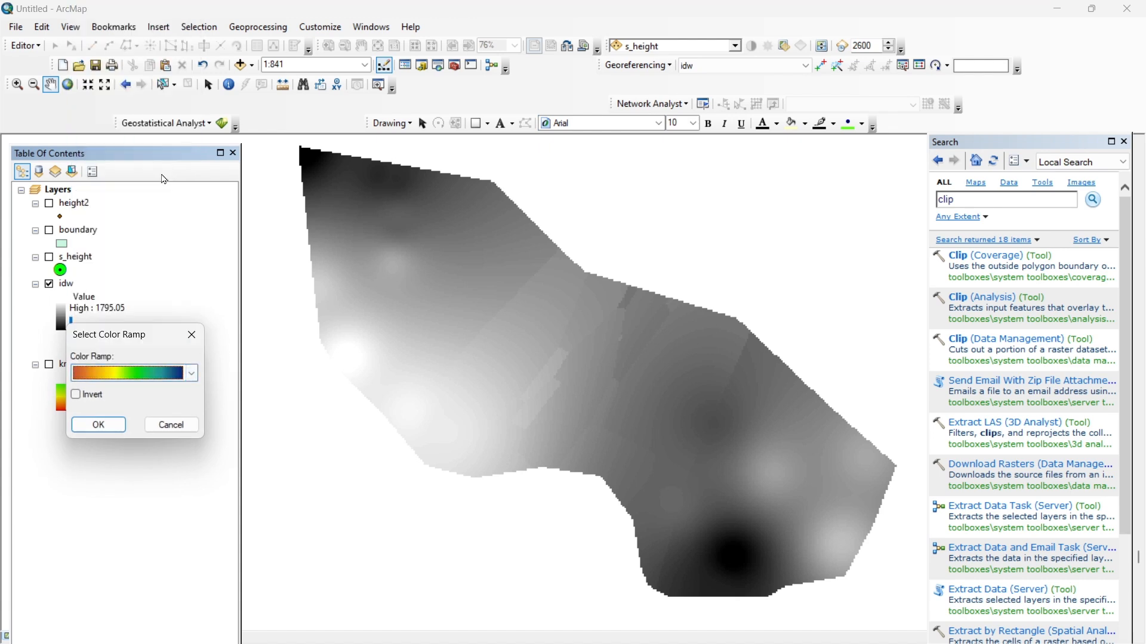
{"action": "left_click", "coordinate": [191, 375]}
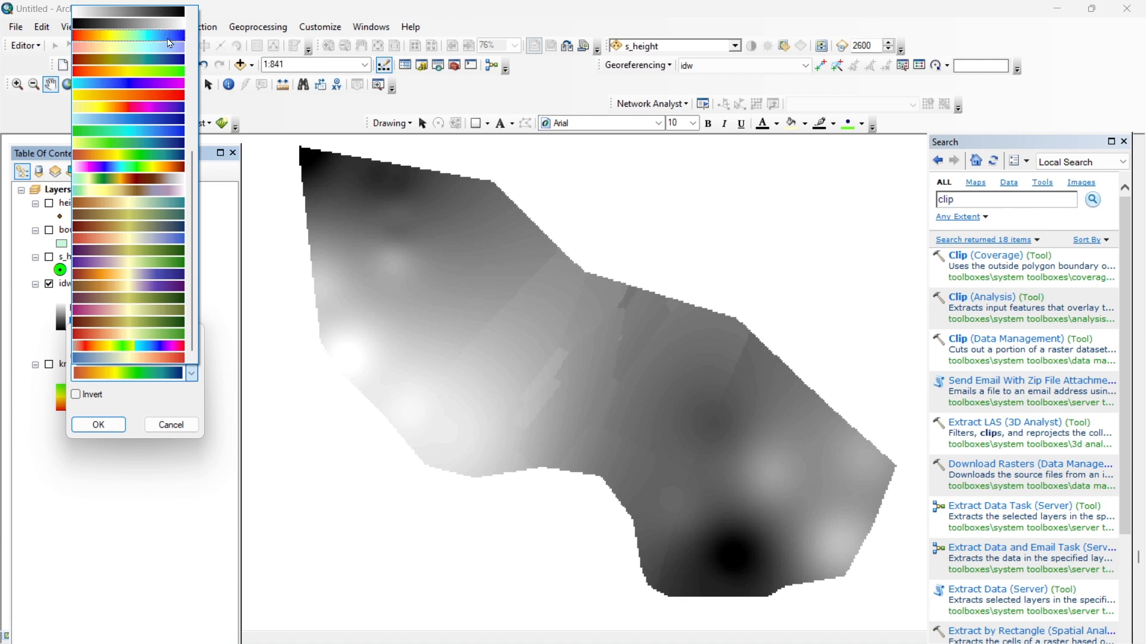
{"action": "left_click", "coordinate": [170, 96]}
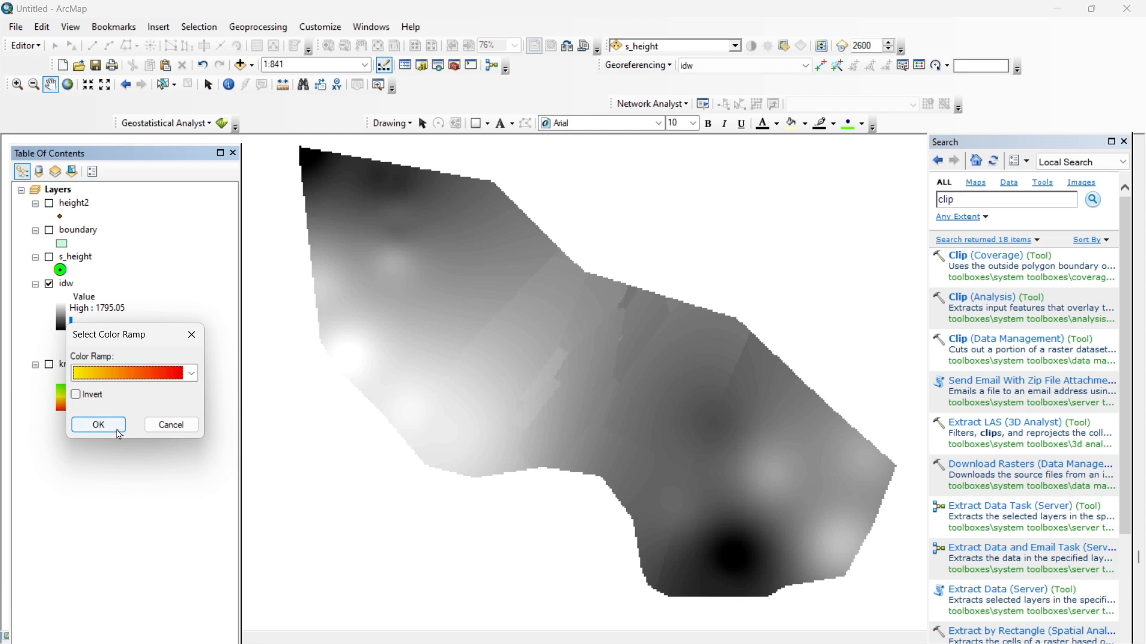
{"action": "left_click", "coordinate": [98, 424]}
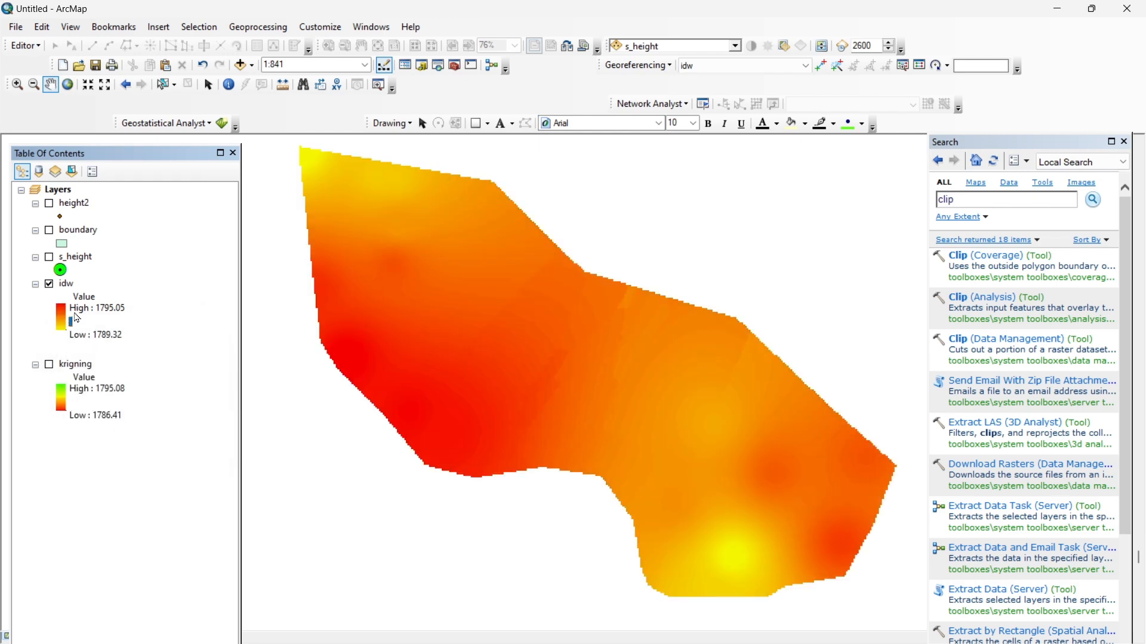
Step: Change the idw layer's color ramp to the red-yellow-cyan-blue gradient
{"action": "left_click", "coordinate": [64, 316]}
{"action": "left_click", "coordinate": [192, 365]}
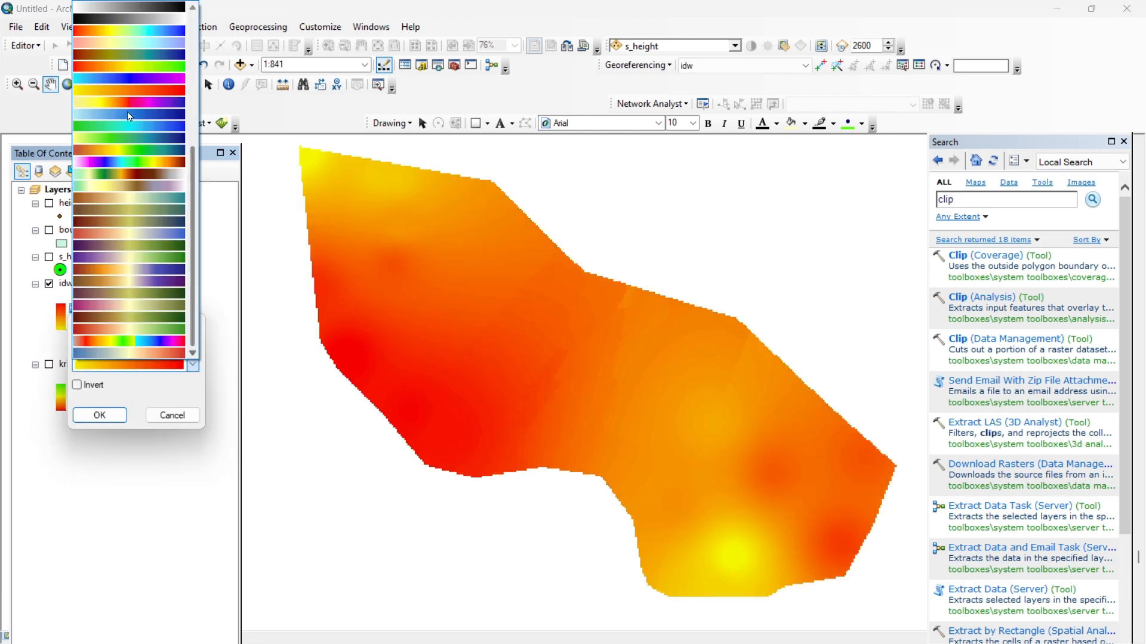
{"action": "left_click", "coordinate": [133, 32]}
{"action": "left_click", "coordinate": [103, 422]}
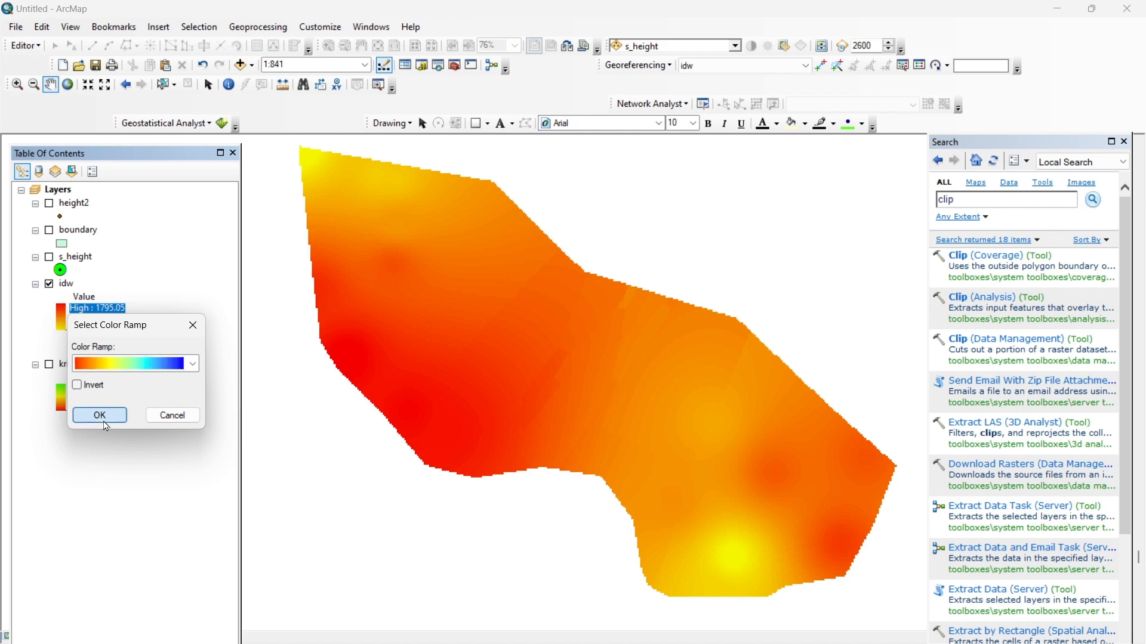
Step: Apply the red-yellow-cyan-blue gradient color ramp to the krigning layer
{"action": "left_click", "coordinate": [64, 405]}
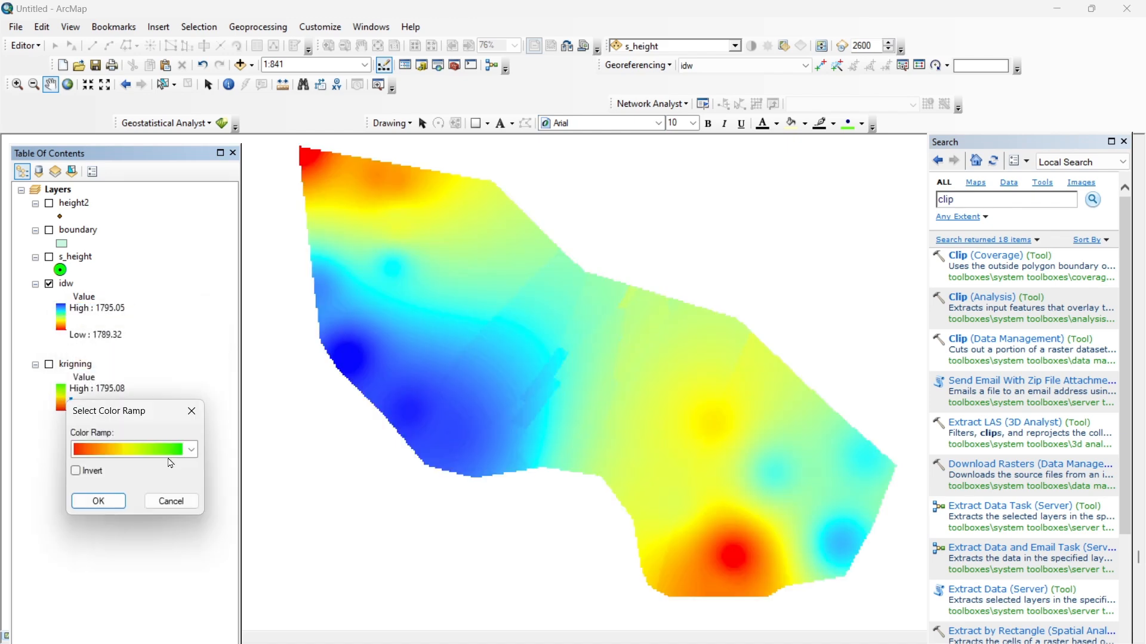
{"action": "left_click", "coordinate": [192, 451]}
{"action": "left_click", "coordinate": [185, 349]}
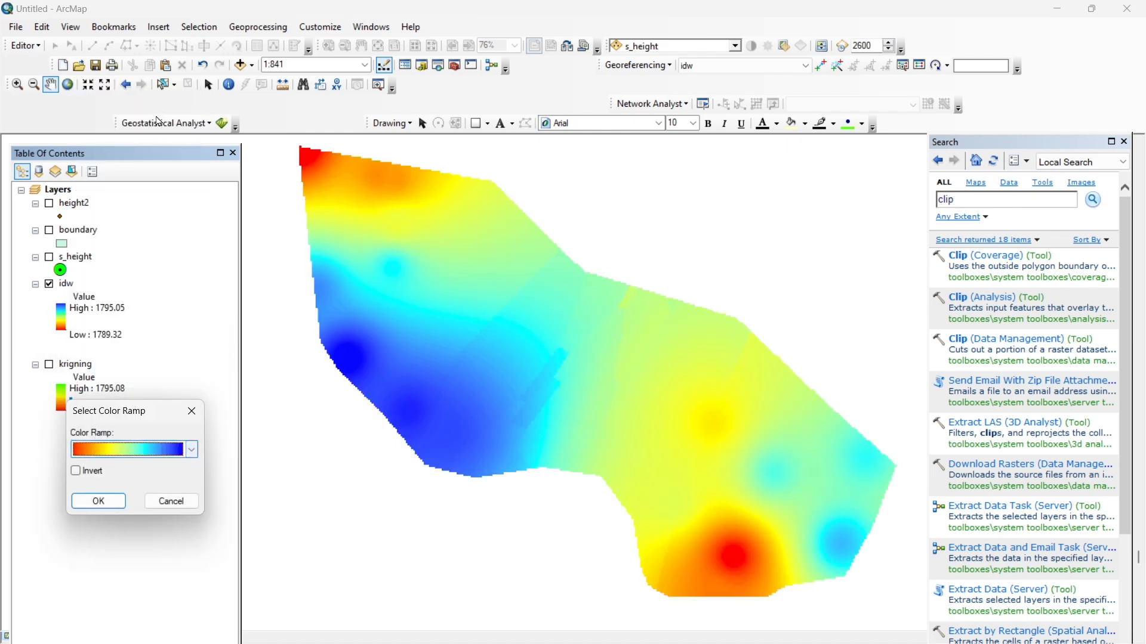
{"action": "left_click", "coordinate": [105, 502]}
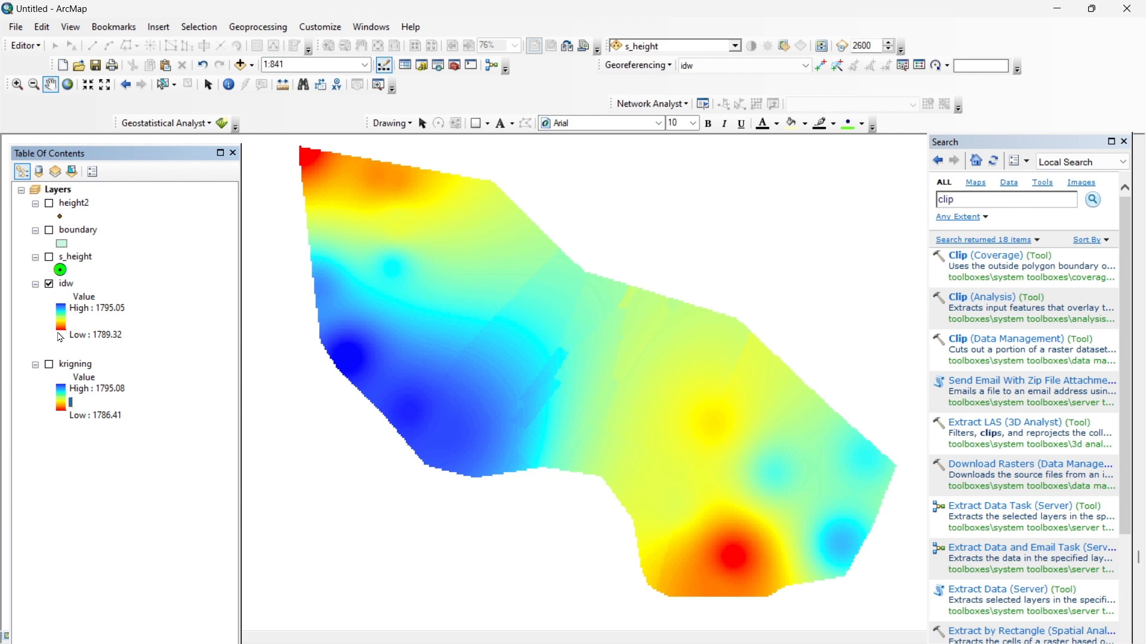
Step: Compare the idw and krigning surfaces by switching their visibility in turn, leaving both layers turned on
{"action": "left_click", "coordinate": [49, 284]}
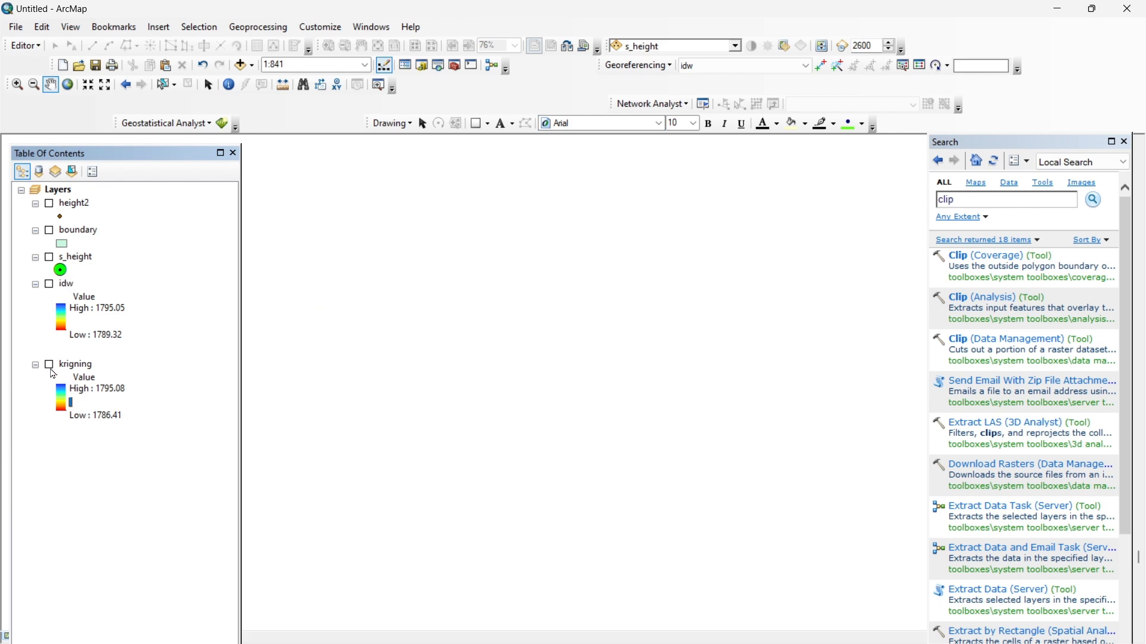
{"action": "left_click", "coordinate": [50, 365]}
{"action": "left_click", "coordinate": [50, 285]}
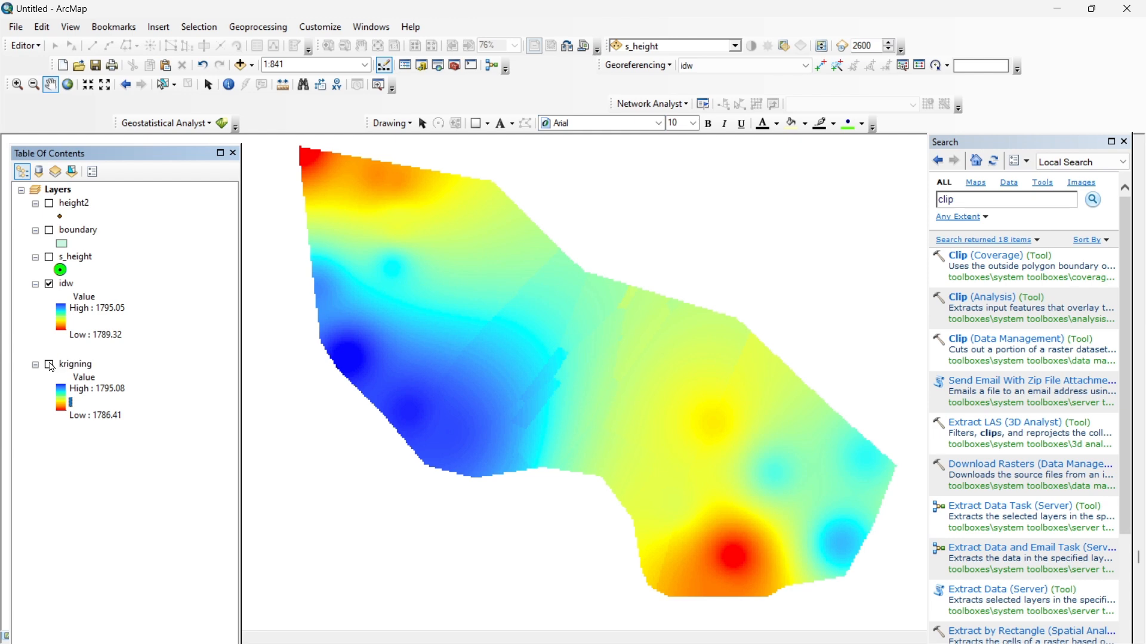
{"action": "left_click", "coordinate": [50, 285]}
{"action": "left_click", "coordinate": [51, 365]}
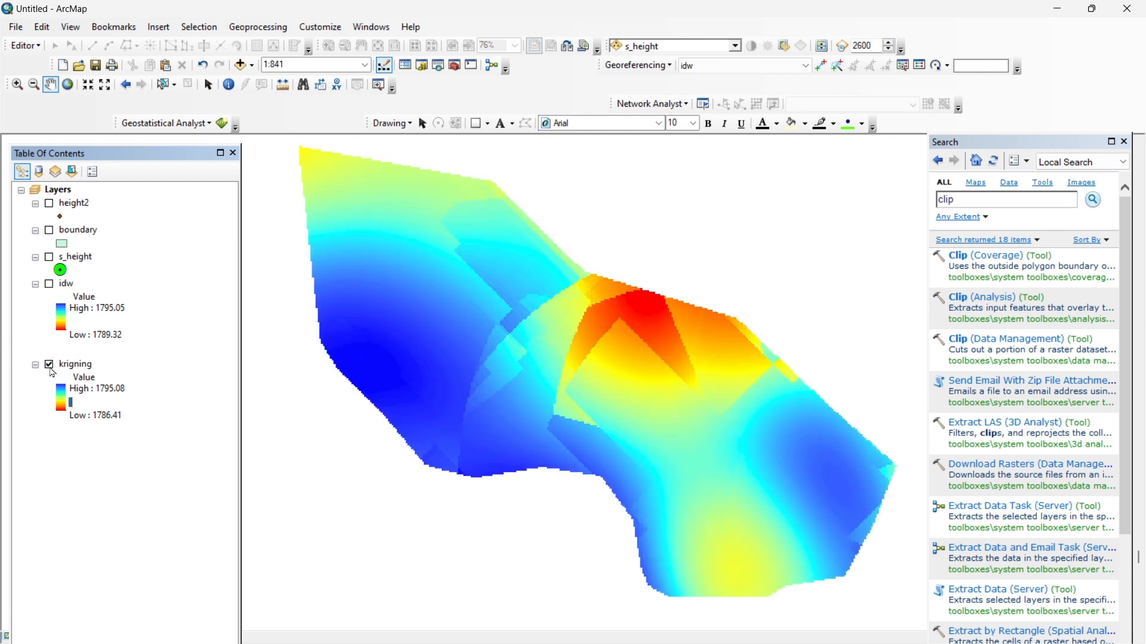
{"action": "left_click", "coordinate": [50, 366]}
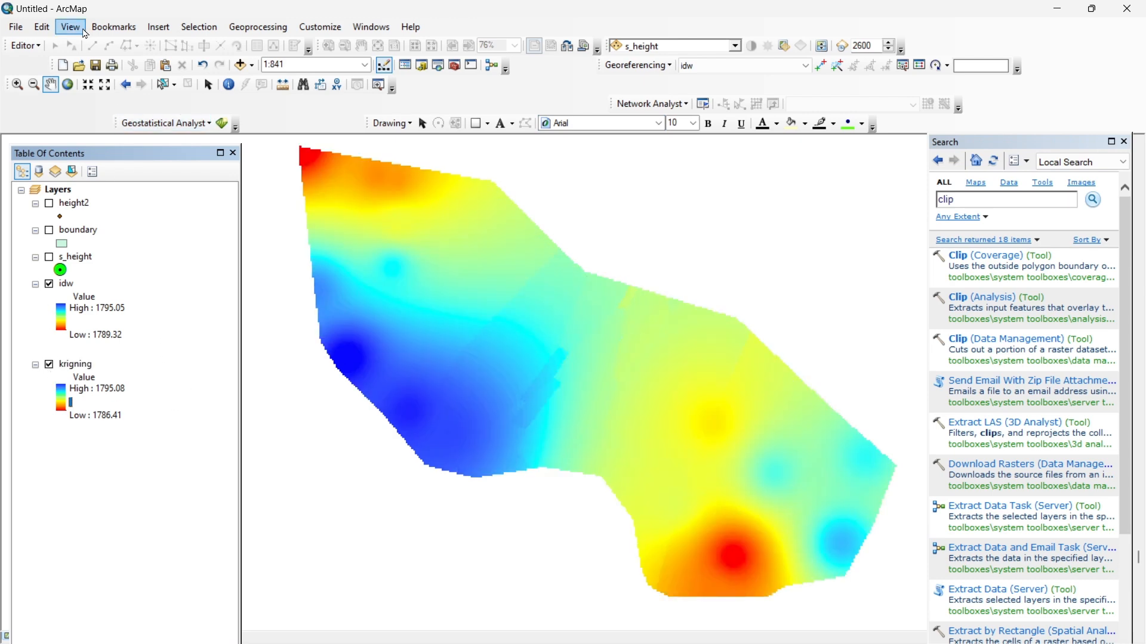
Step: Switch the map to layout view and accept a page setup with A4 paper in landscape orientation
{"action": "left_click", "coordinate": [71, 26]}
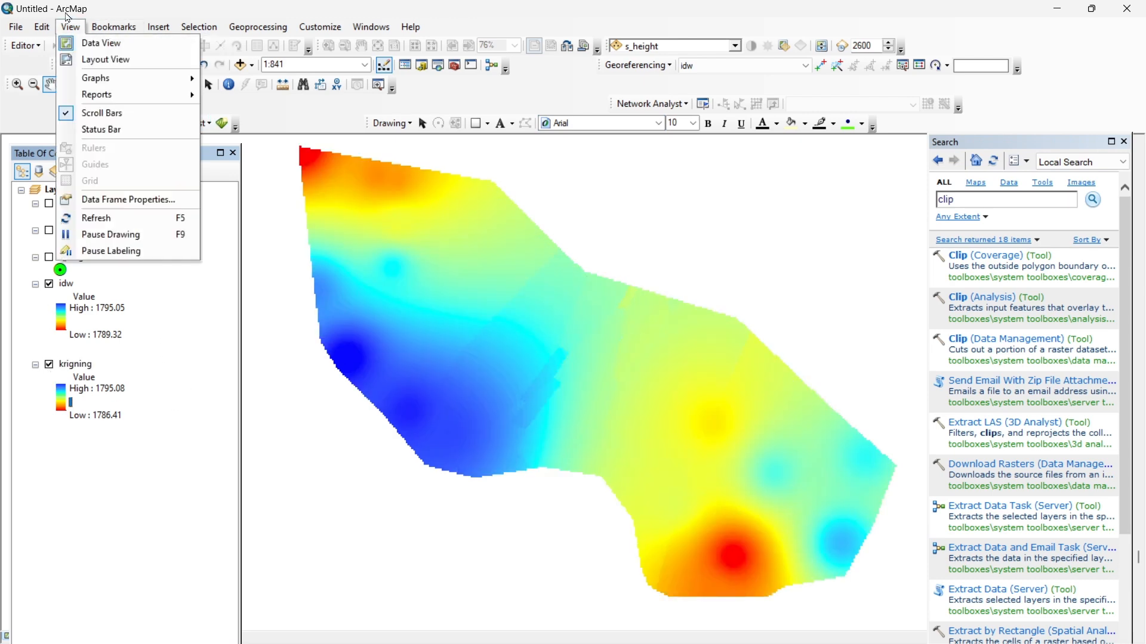
{"action": "left_click", "coordinate": [95, 42]}
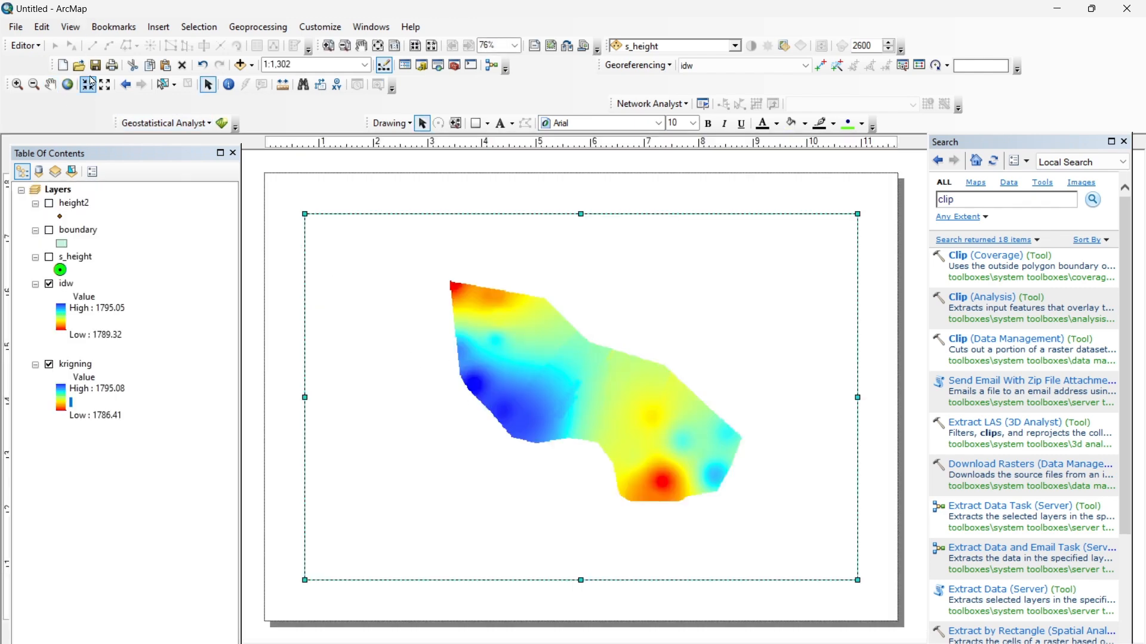
{"action": "left_click", "coordinate": [16, 27]}
{"action": "left_click", "coordinate": [77, 204]}
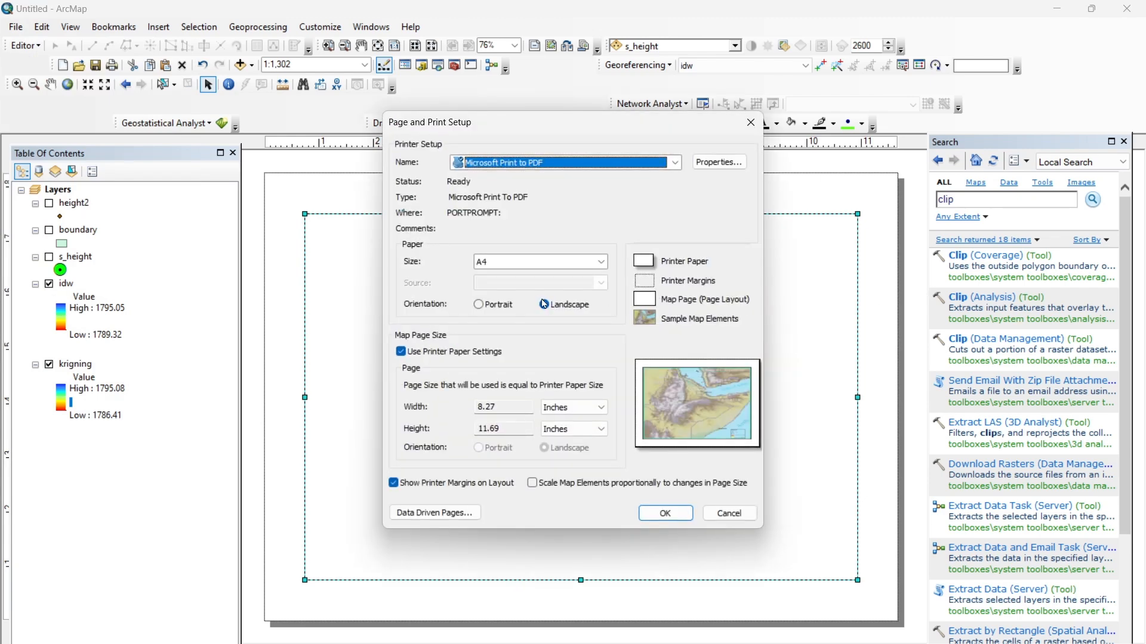
{"action": "left_click", "coordinate": [664, 513]}
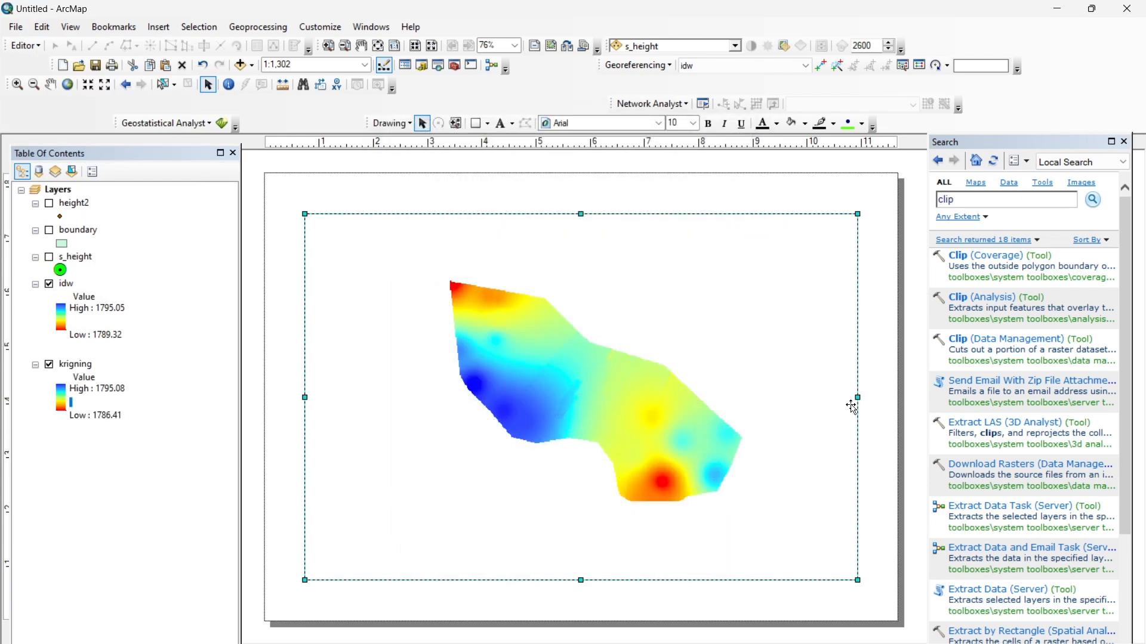
Step: Shrink the Layers data frame to about 6 inches wide on the left of the page, with its lower edge raised
{"action": "left_click_drag", "start_coordinate": [858, 398], "coordinate": [574, 397]}
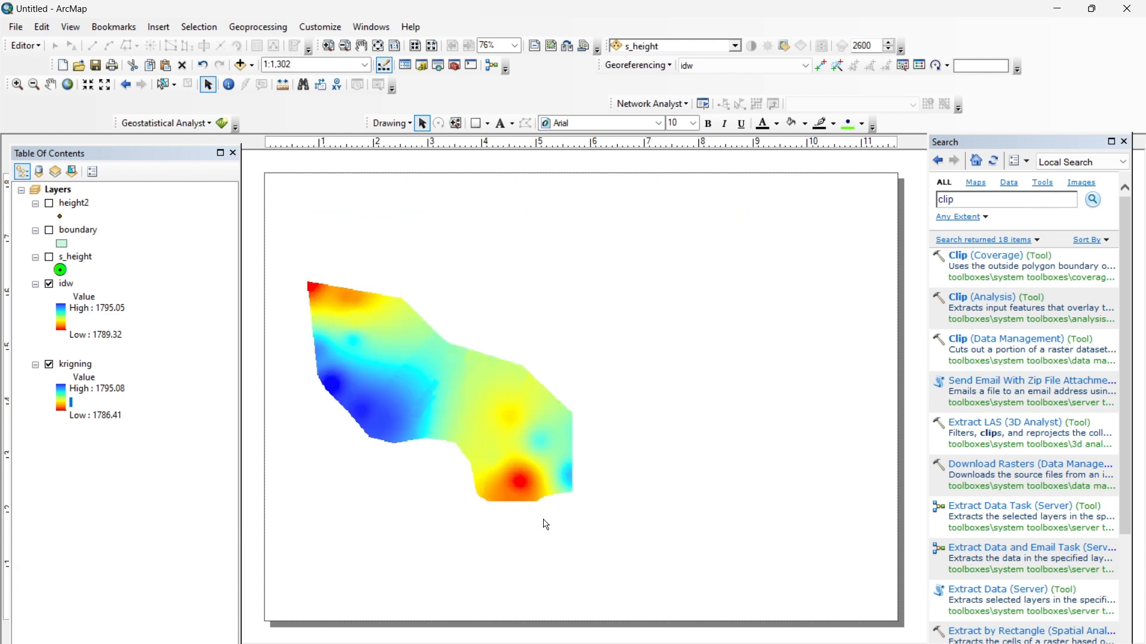
{"action": "left_click_drag", "start_coordinate": [440, 580], "coordinate": [440, 507]}
{"action": "left_click_drag", "start_coordinate": [574, 361], "coordinate": [632, 361]}
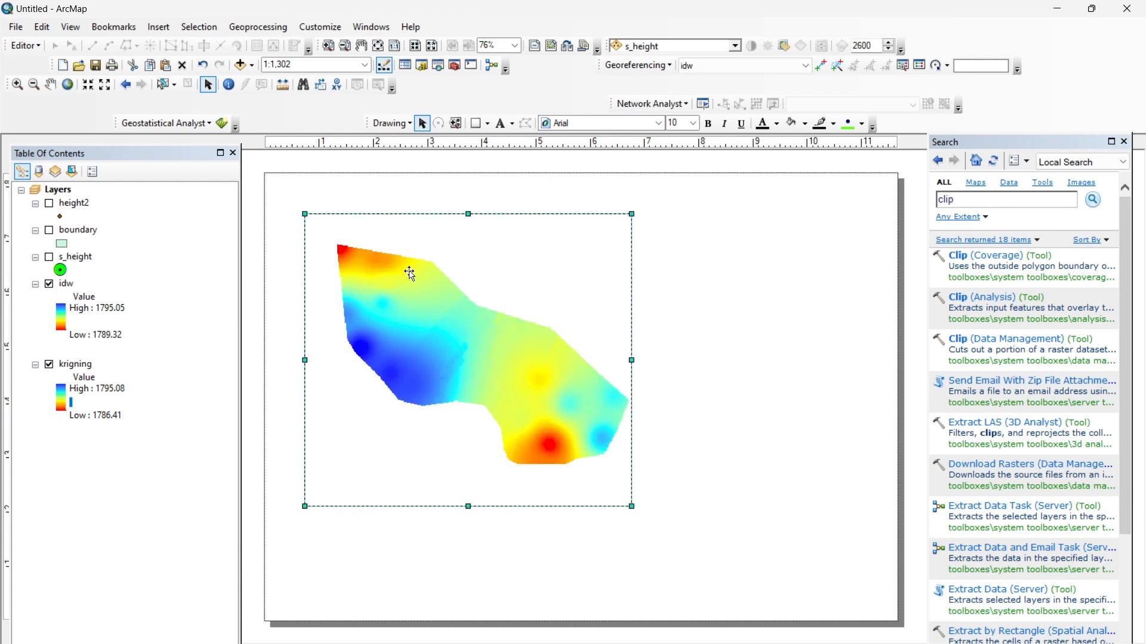
Step: Insert a new data frame, place it right of the Layers frame, and resize it to roughly the same height
{"action": "left_click", "coordinate": [158, 27]}
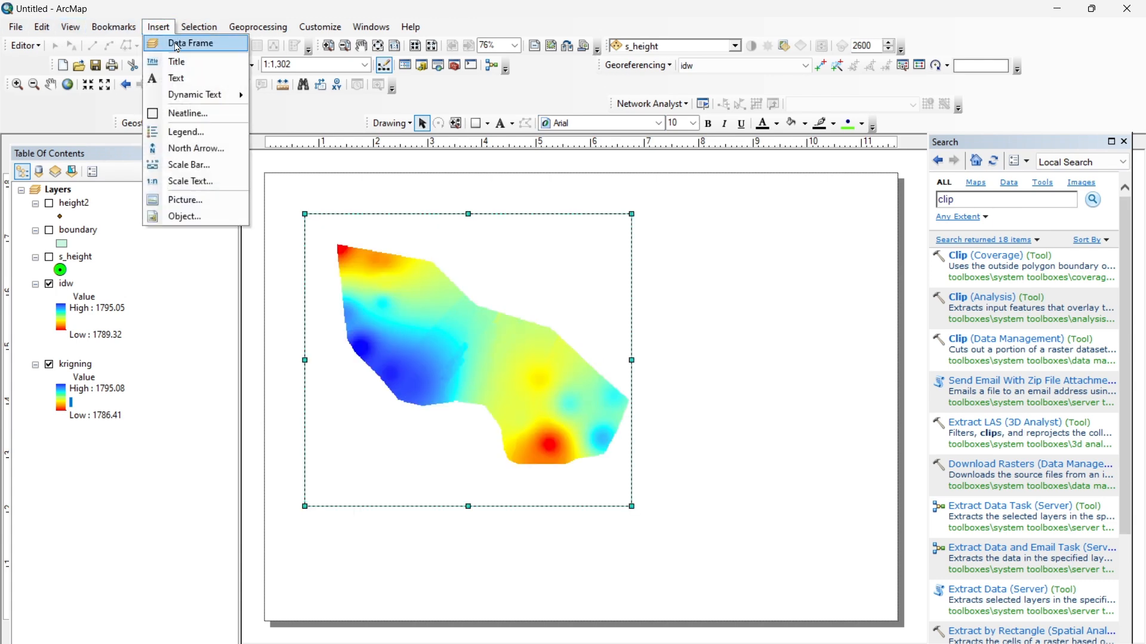
{"action": "left_click", "coordinate": [179, 41]}
{"action": "left_click_drag", "start_coordinate": [582, 397], "coordinate": [750, 332]}
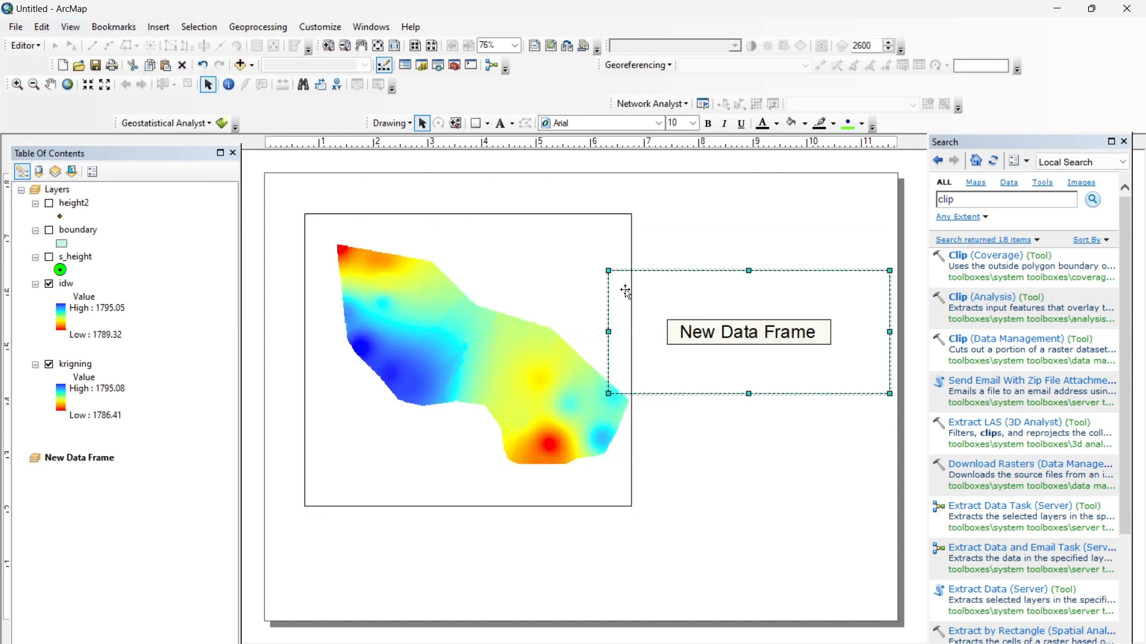
{"action": "left_click_drag", "start_coordinate": [609, 334], "coordinate": [660, 278]}
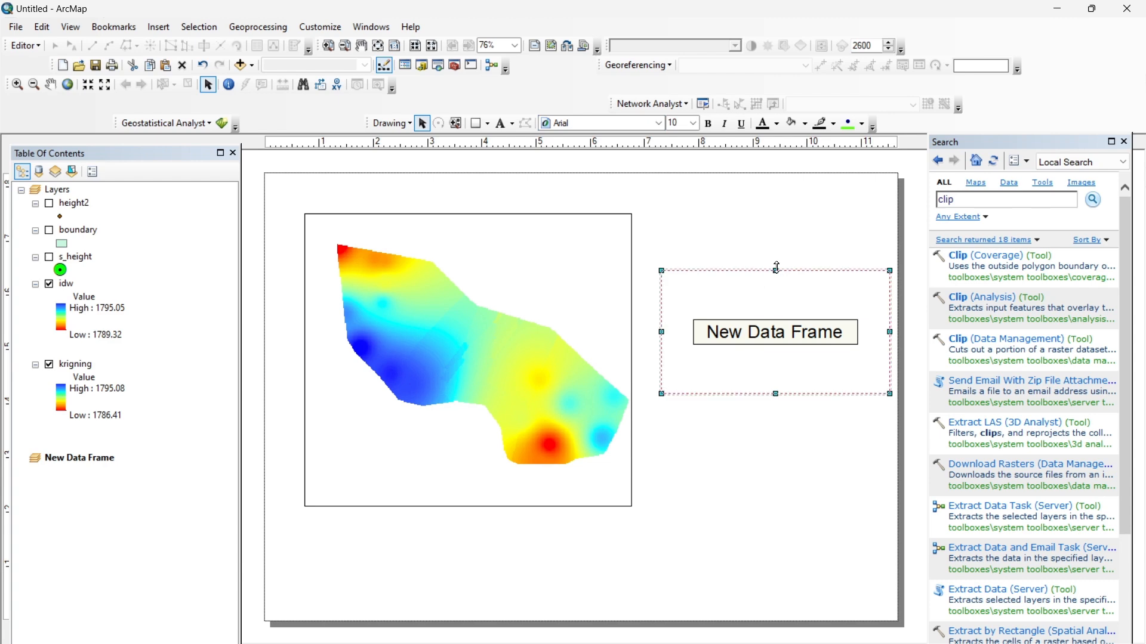
{"action": "left_click_drag", "start_coordinate": [776, 270], "coordinate": [766, 218]}
{"action": "left_click_drag", "start_coordinate": [775, 394], "coordinate": [783, 508]}
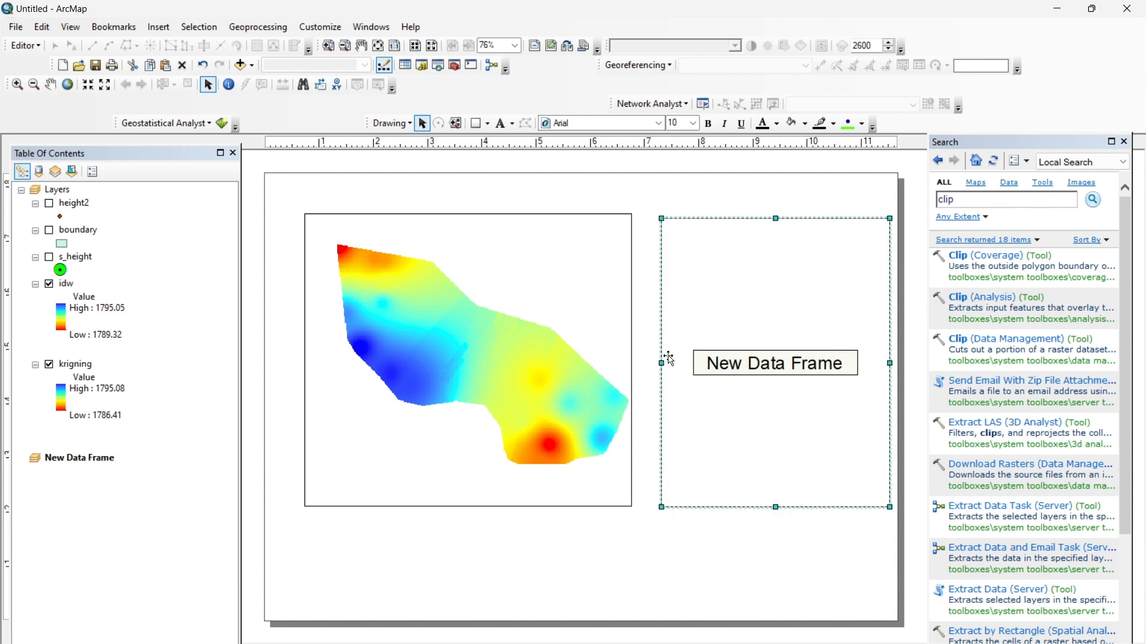
Step: Narrow the Layers data frame from its right side, and fine-tune the new data frame's left and lower edges
{"action": "left_click_drag", "start_coordinate": [662, 363], "coordinate": [594, 364]}
{"action": "left_click", "coordinate": [615, 375]}
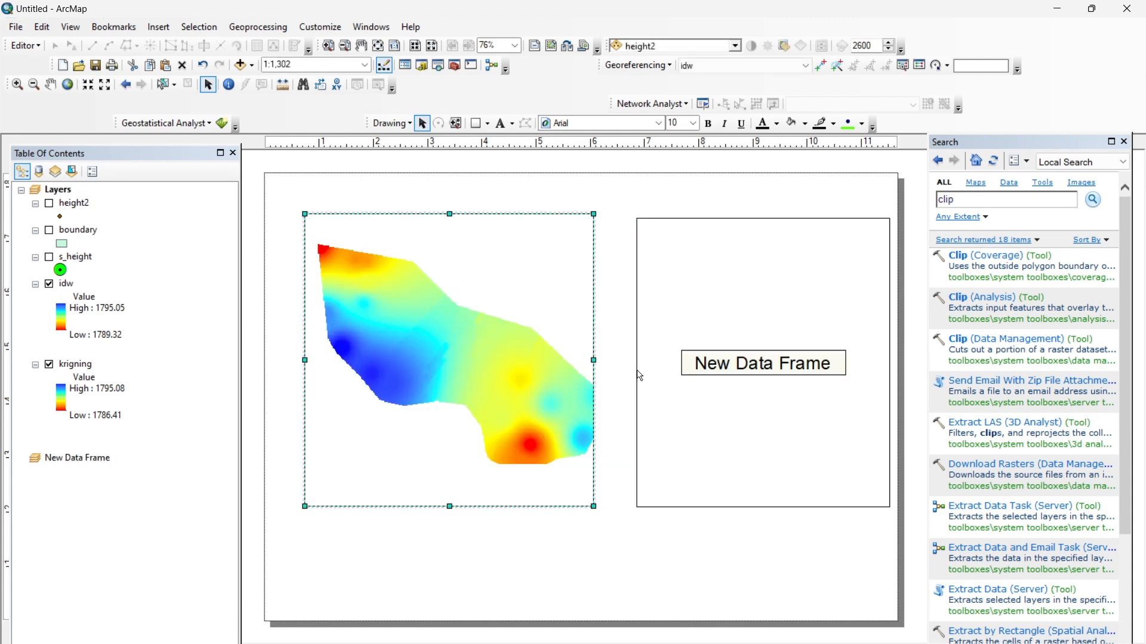
{"action": "left_click", "coordinate": [640, 375]}
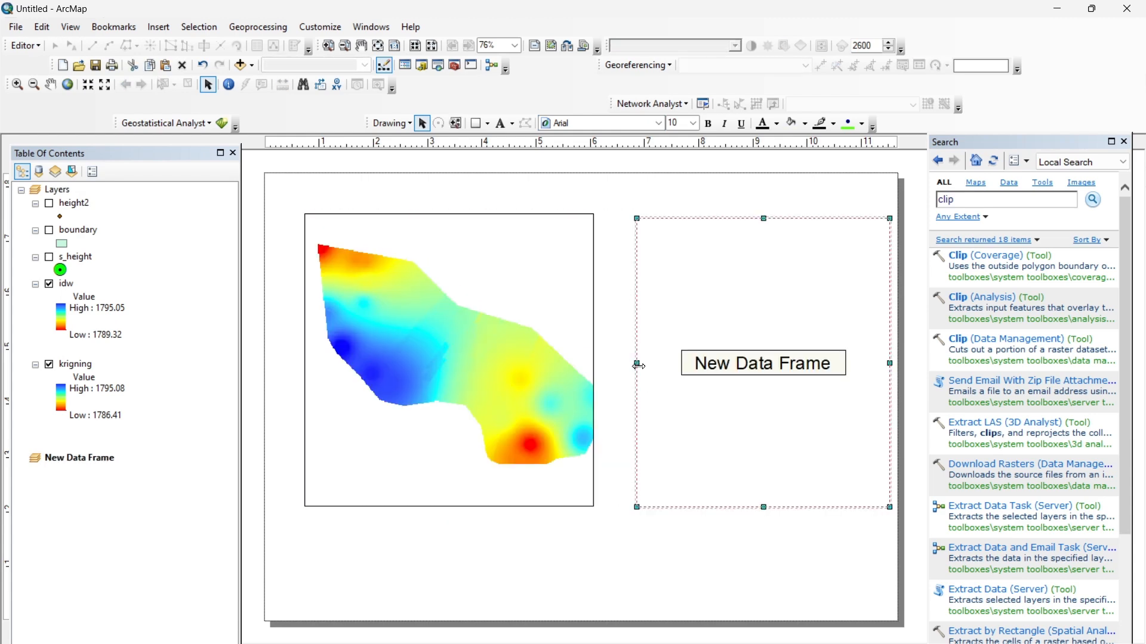
{"action": "left_click_drag", "start_coordinate": [638, 365], "coordinate": [631, 366]}
{"action": "left_click_drag", "start_coordinate": [757, 507], "coordinate": [756, 500]}
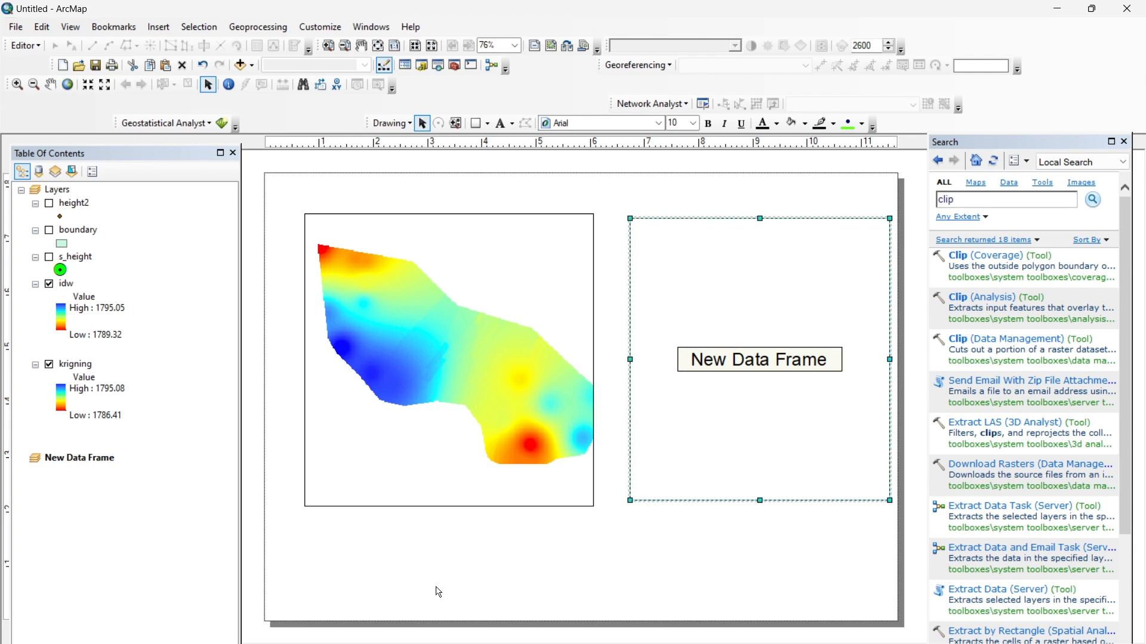
Step: Copy the krigning layer into the new data frame and hide the original krigning layer in the Layers frame
{"action": "left_click_drag", "start_coordinate": [88, 369], "coordinate": [110, 500]}
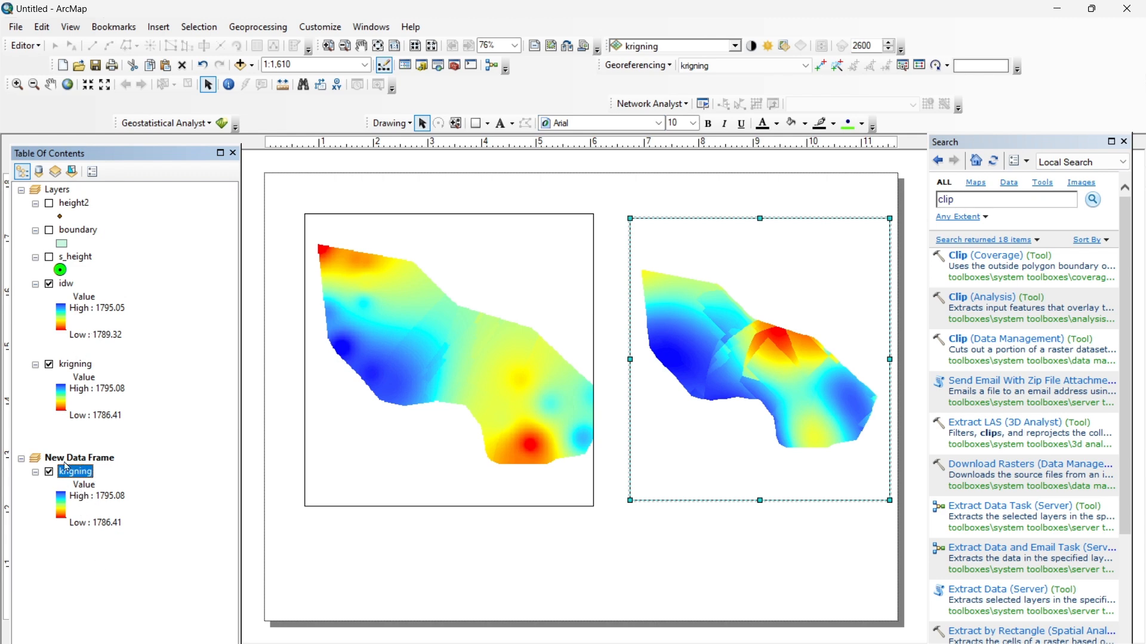
{"action": "left_click", "coordinate": [50, 365]}
{"action": "right_click", "coordinate": [51, 369]}
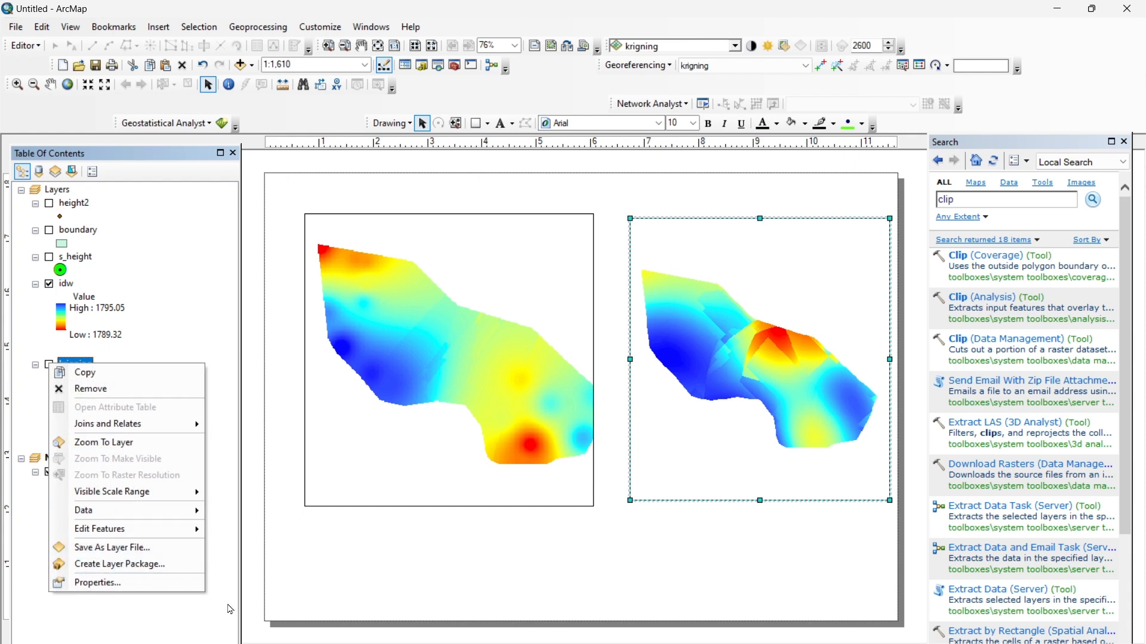
{"action": "left_click", "coordinate": [96, 582]}
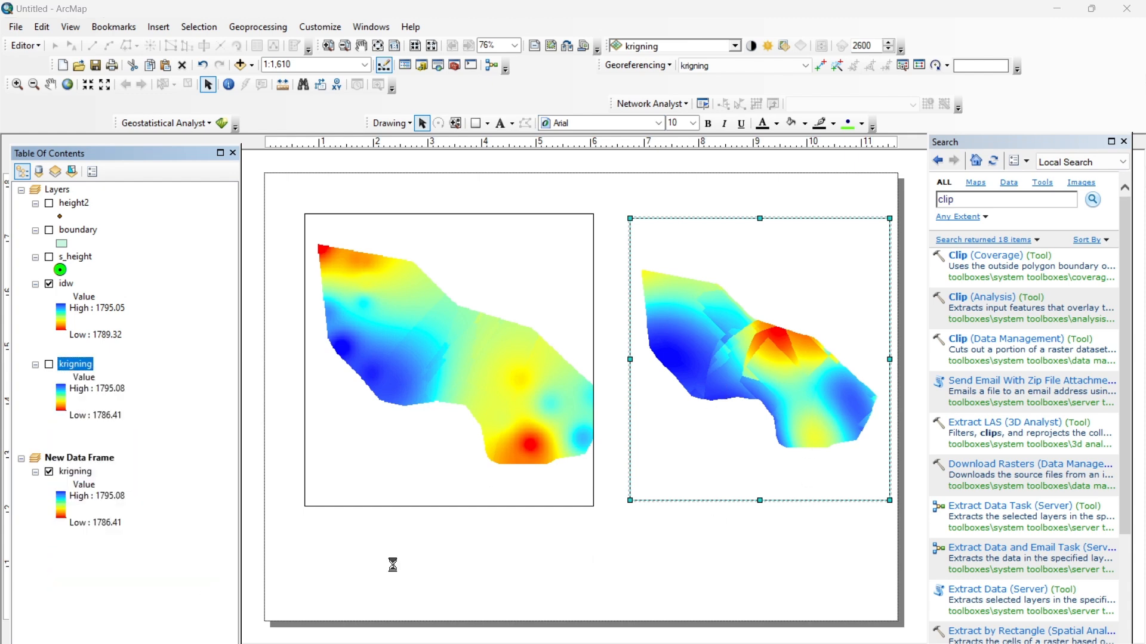
{"action": "left_click", "coordinate": [801, 147]}
Step: Widen the new data frame toward the Layers frame, and lower the Layers frame's top edge to nearly align both
{"action": "left_click_drag", "start_coordinate": [632, 358], "coordinate": [609, 359]}
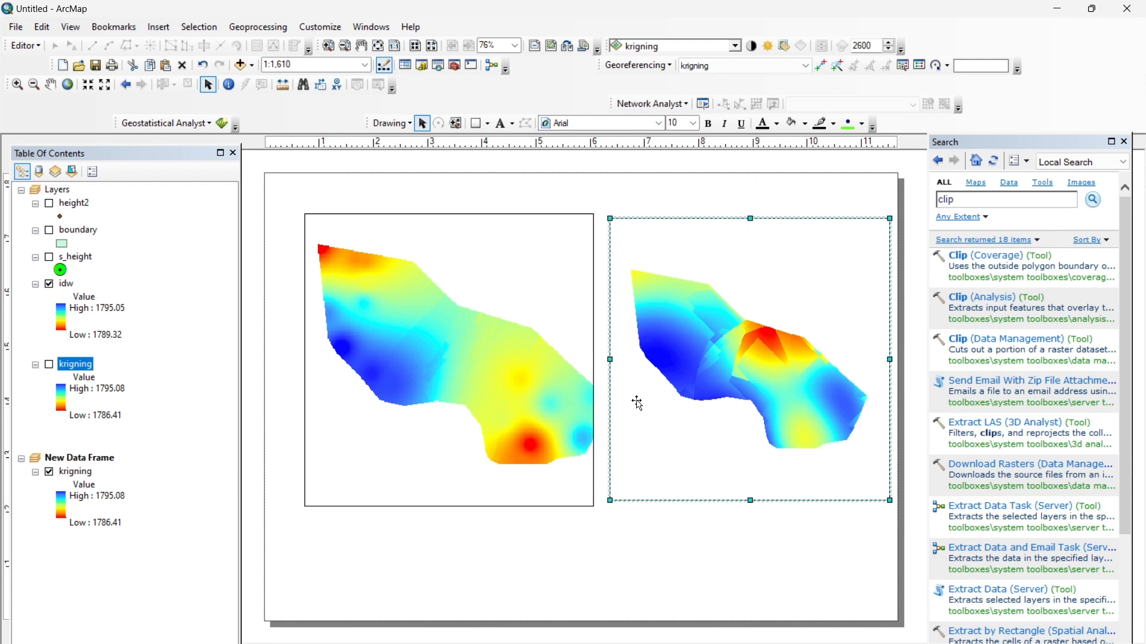
{"action": "left_click", "coordinate": [491, 492]}
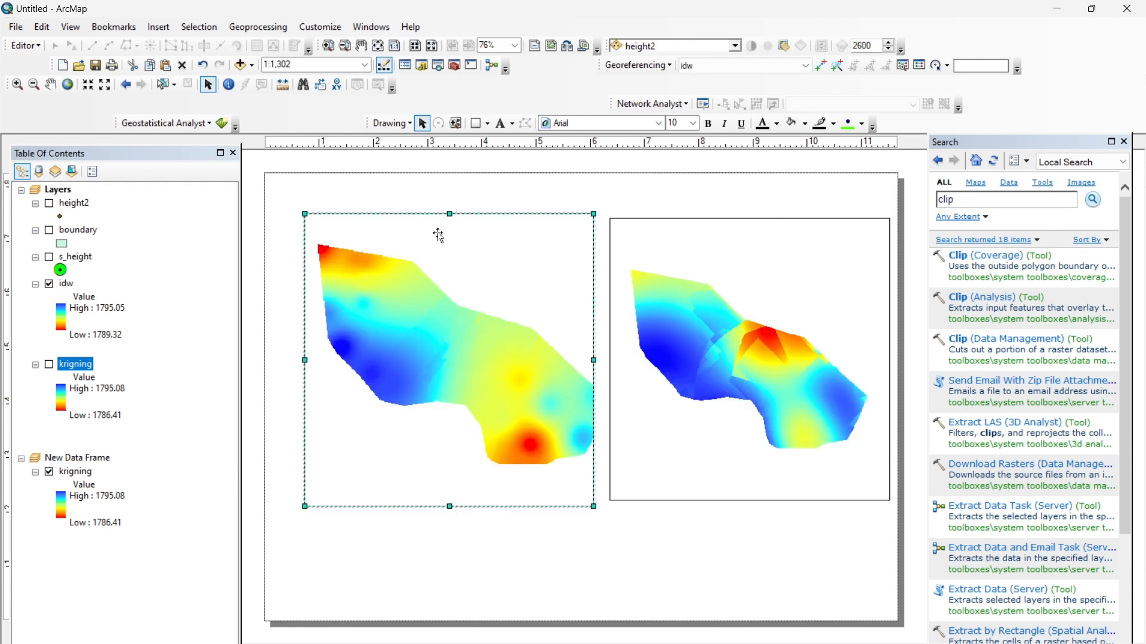
{"action": "left_click_drag", "start_coordinate": [451, 212], "coordinate": [451, 222]}
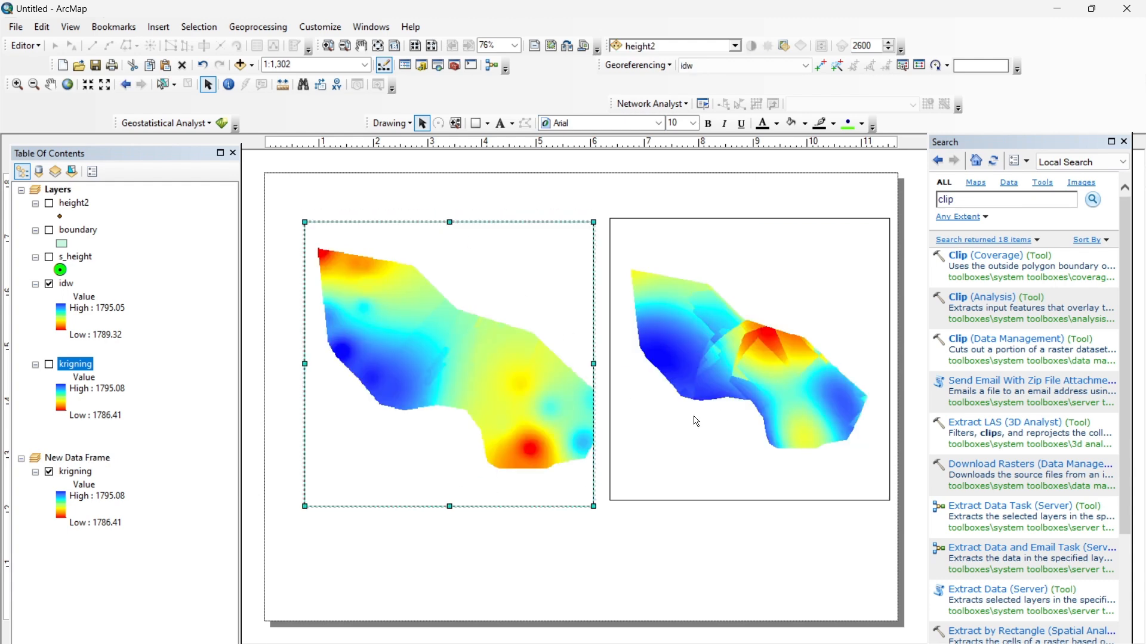
Step: Remove the krigning layer from the Layers data frame and dismiss the battery notice
{"action": "right_click", "coordinate": [72, 364]}
{"action": "left_click", "coordinate": [99, 383]}
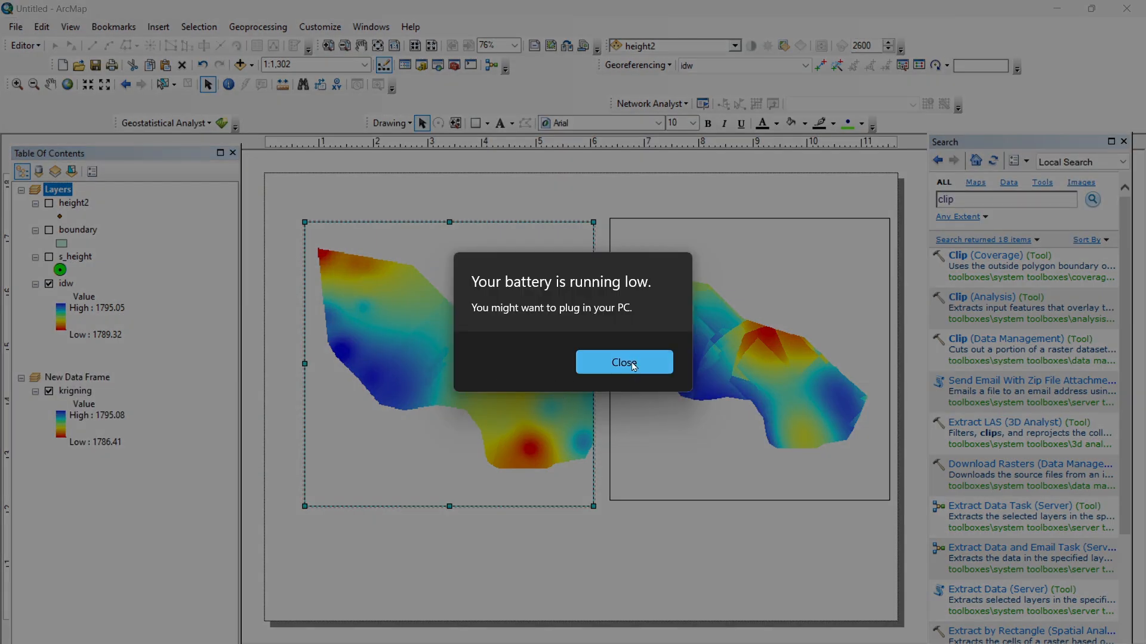
{"action": "left_click", "coordinate": [633, 365]}
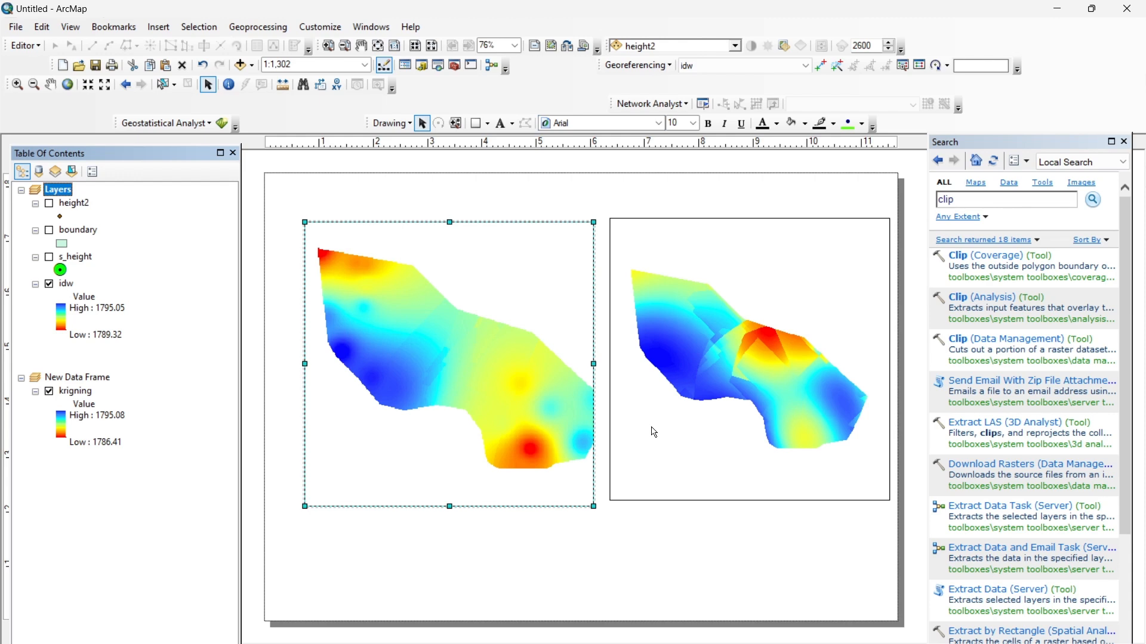
Step: Try to fit the Layers data frame's content by showing its full extent
{"action": "right_click", "coordinate": [474, 391]}
{"action": "left_click", "coordinate": [483, 142]}
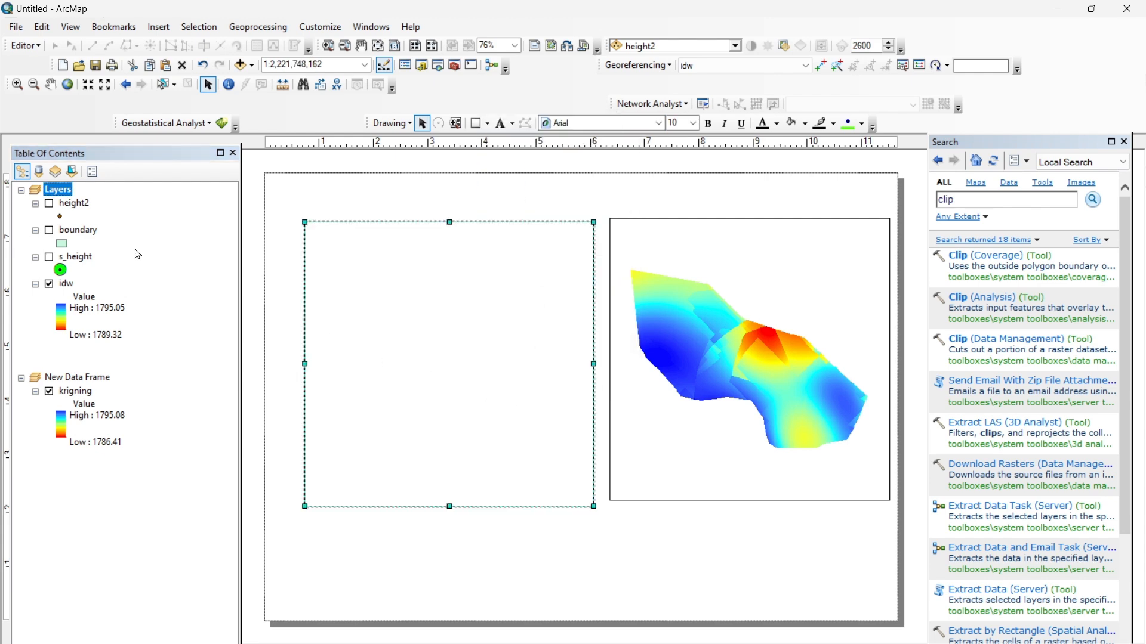
{"action": "right_click", "coordinate": [388, 344]}
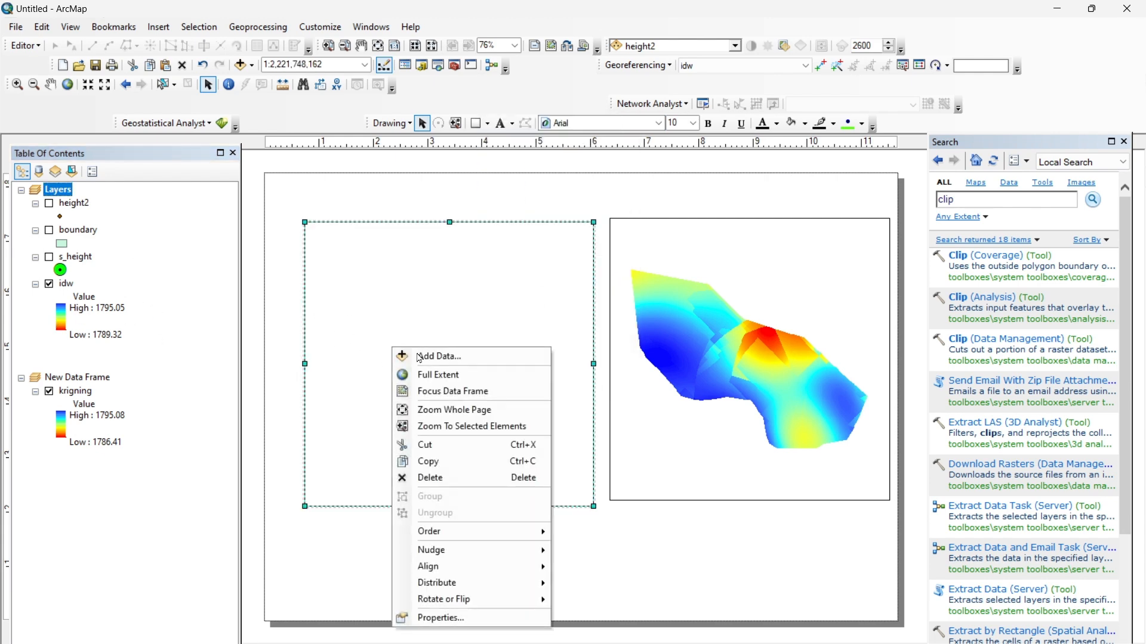
{"action": "left_click", "coordinate": [432, 377]}
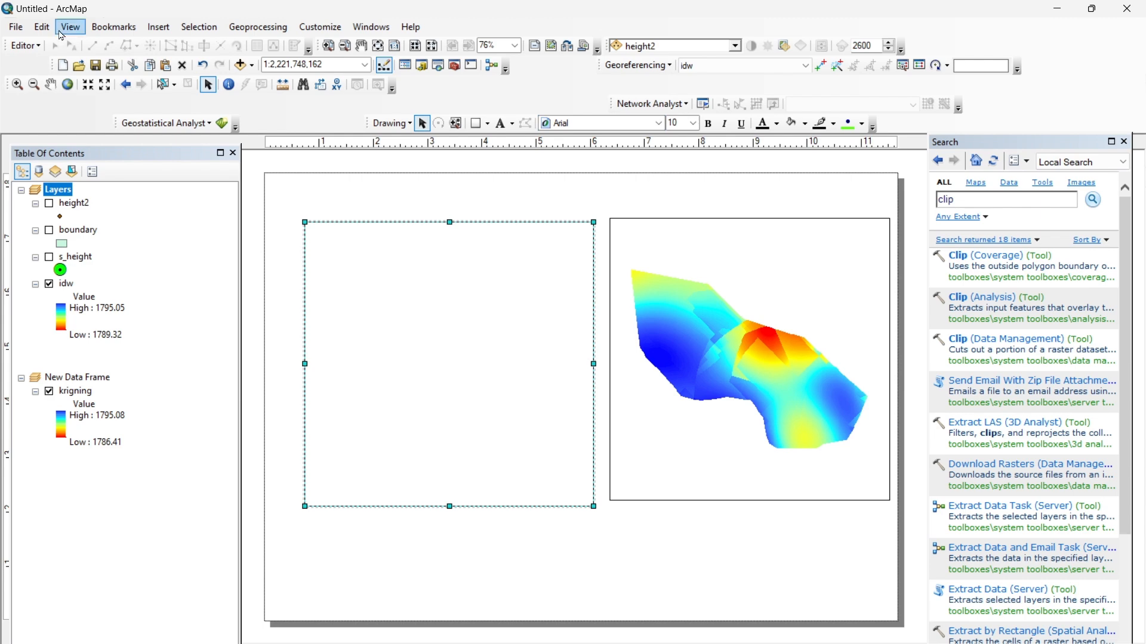
Step: Zoom the Layers data frame tightly to the idw layer's surface and make the new data frame active
{"action": "right_click", "coordinate": [56, 285]}
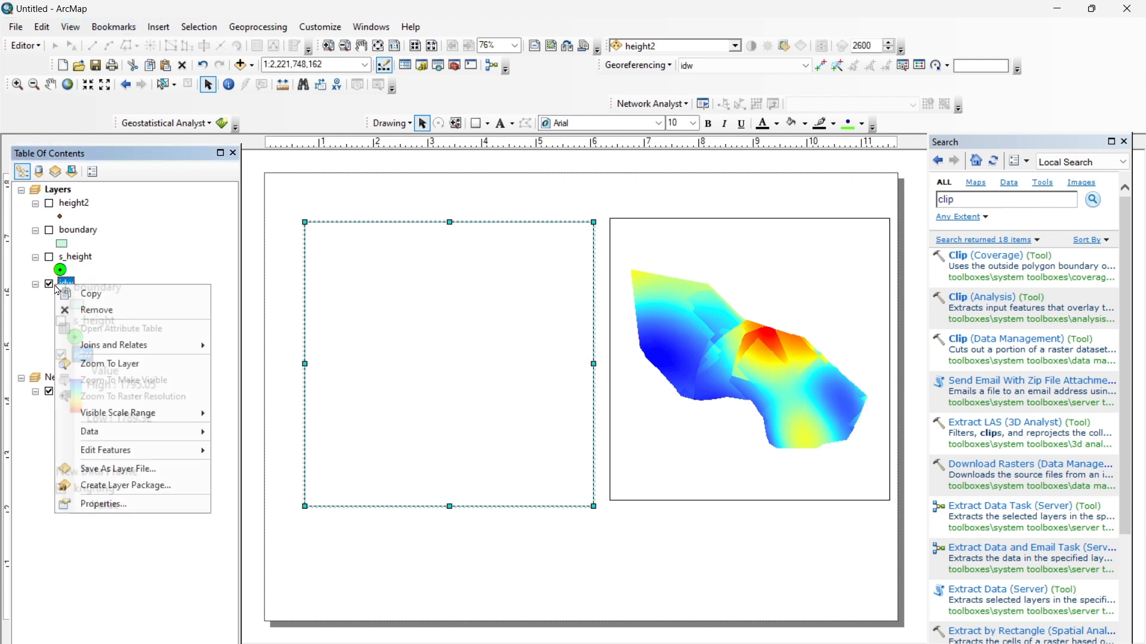
{"action": "left_click", "coordinate": [114, 363]}
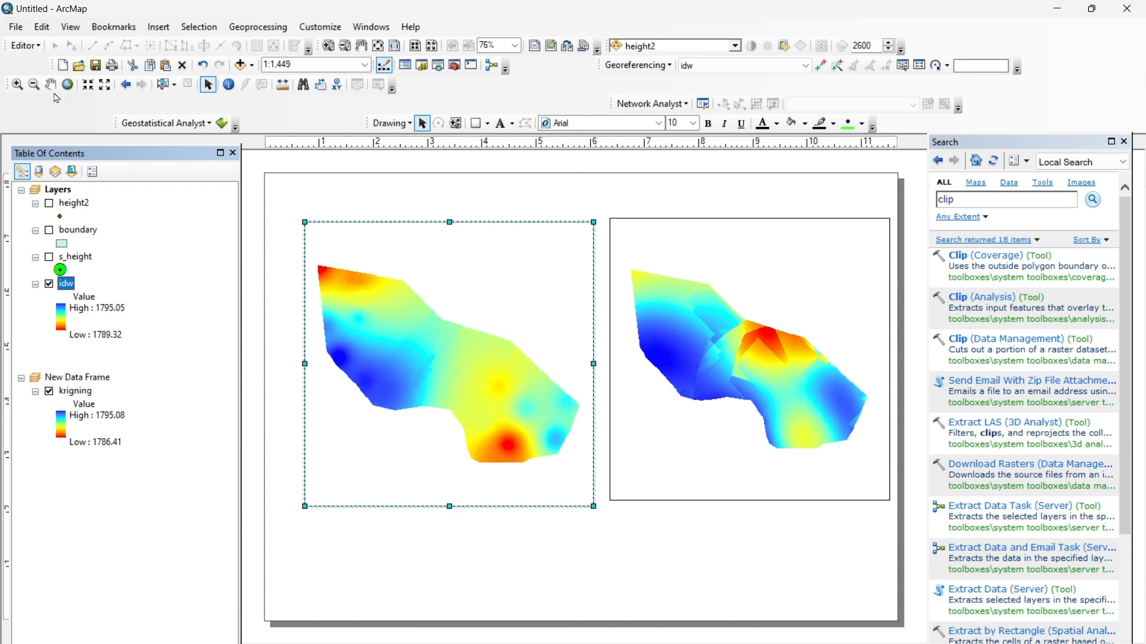
{"action": "left_click", "coordinate": [22, 86]}
{"action": "left_click_drag", "start_coordinate": [316, 253], "coordinate": [585, 468]}
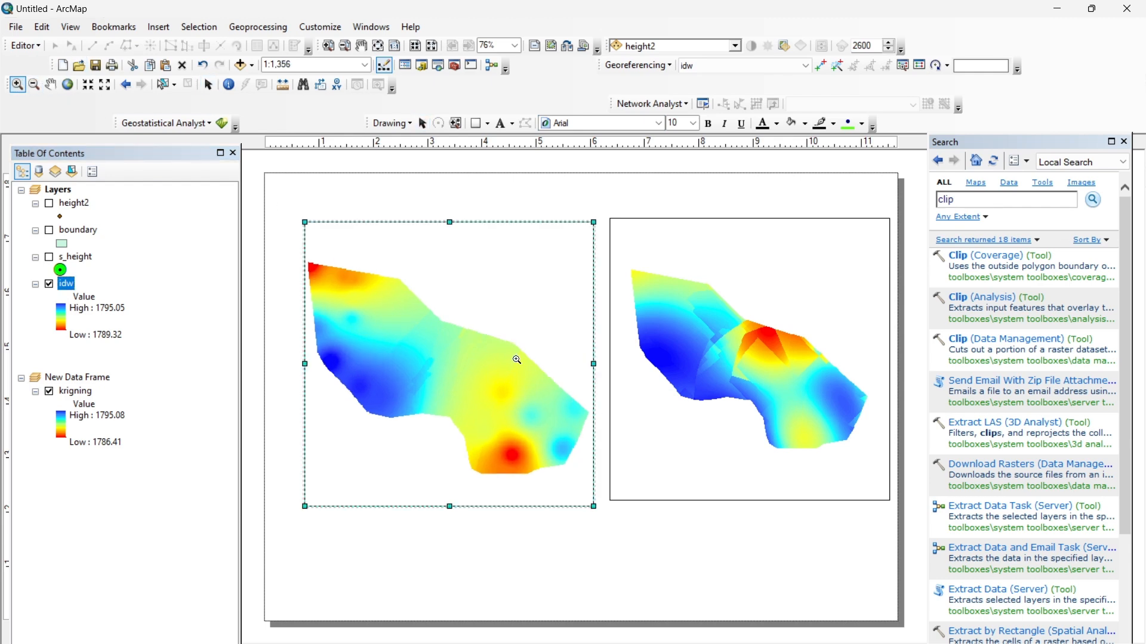
{"action": "left_click", "coordinate": [635, 271]}
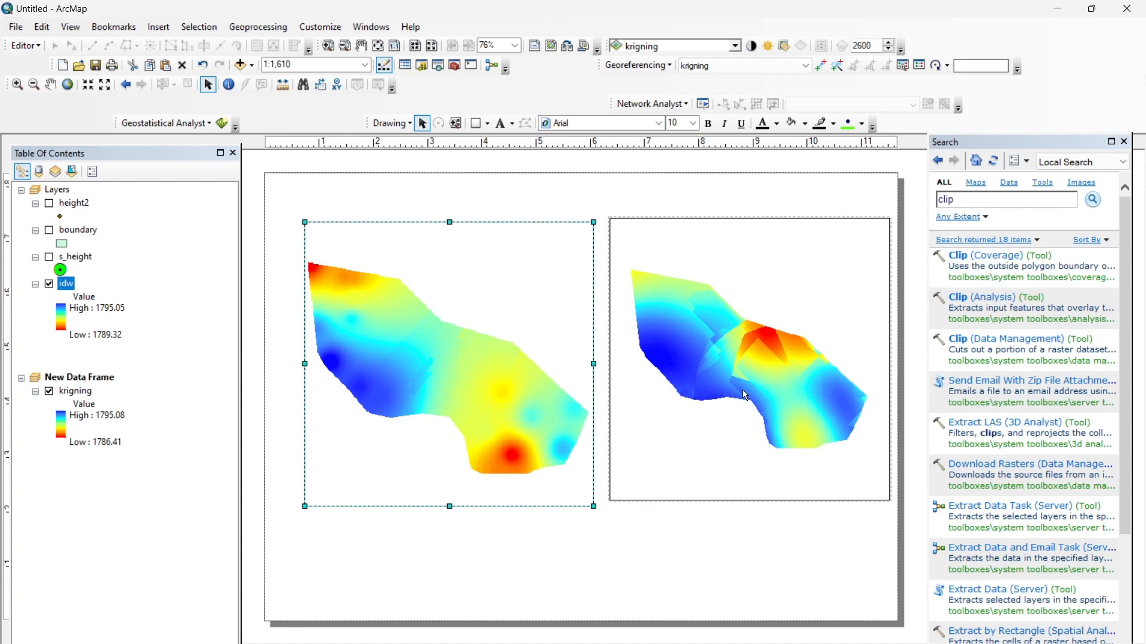
Step: Zoom the new data frame in closely around the krigning surface
{"action": "left_click", "coordinate": [632, 270]}
{"action": "left_click", "coordinate": [18, 84]}
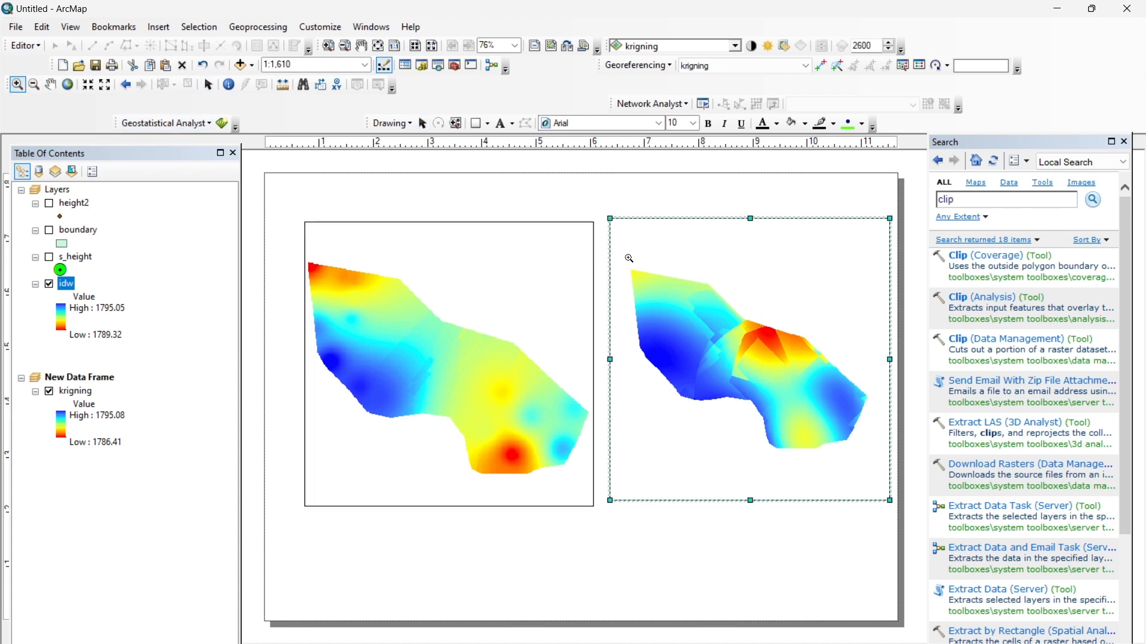
{"action": "left_click_drag", "start_coordinate": [629, 258], "coordinate": [871, 458]}
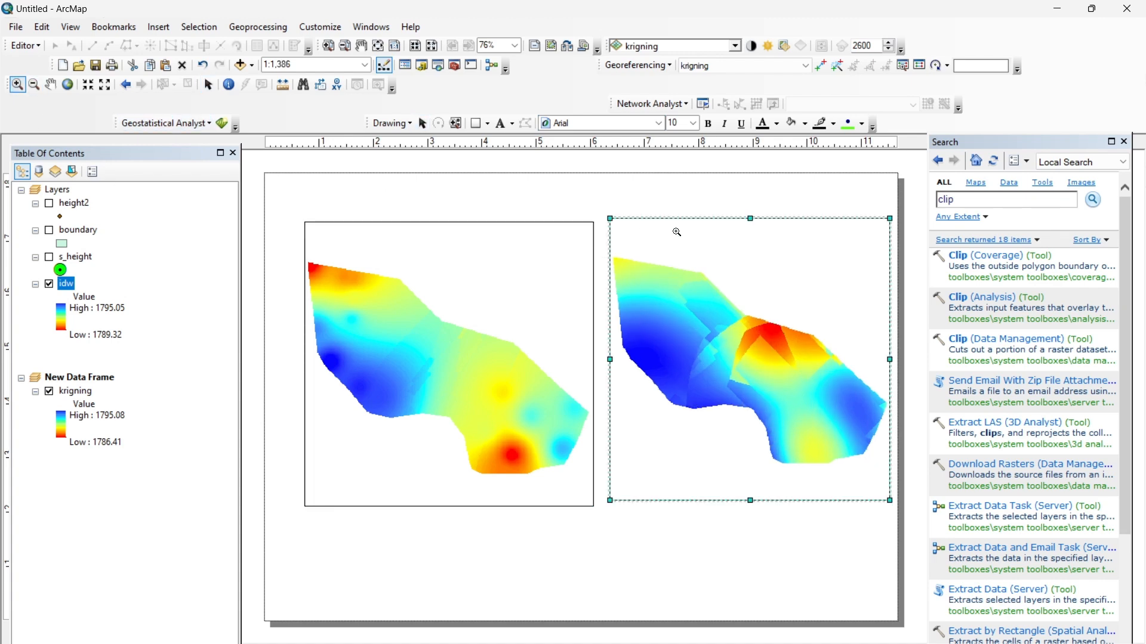
Step: Lower the new data frame's top edge slightly and narrow the frame from its right side
{"action": "left_click", "coordinate": [209, 84]}
{"action": "left_click", "coordinate": [753, 223]}
{"action": "left_click", "coordinate": [754, 223]}
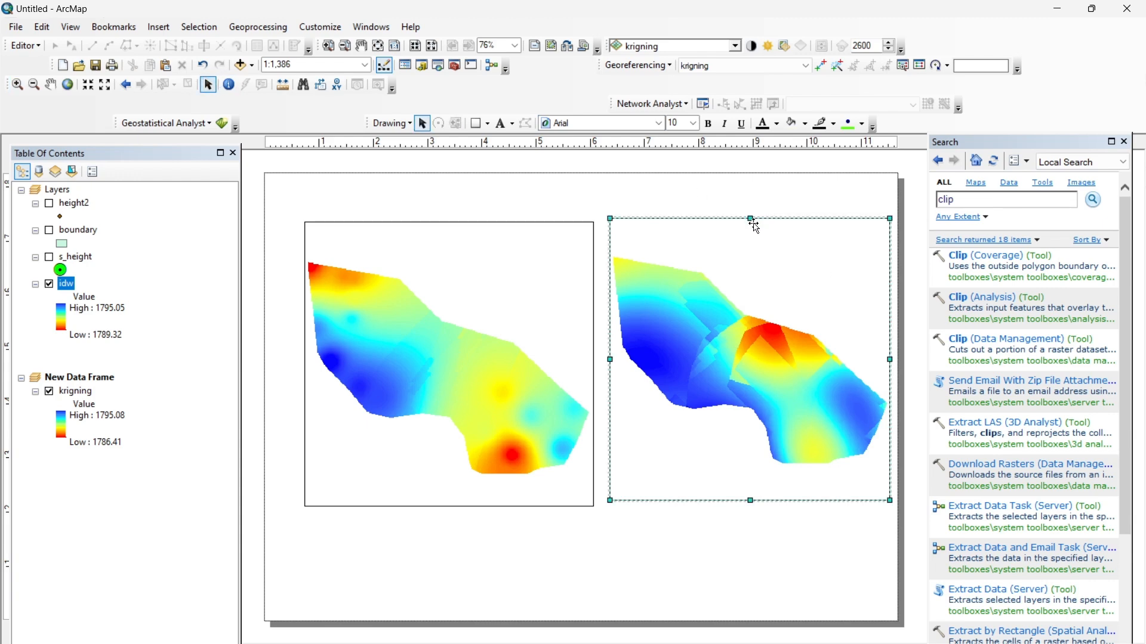
{"action": "left_click_drag", "start_coordinate": [751, 219], "coordinate": [751, 225]}
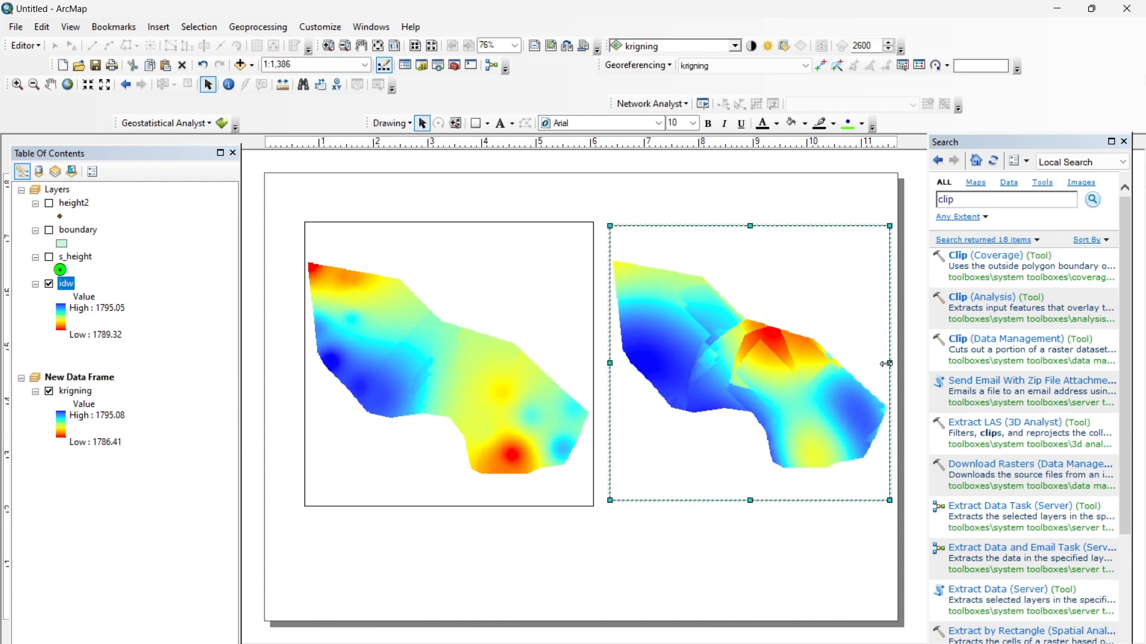
{"action": "left_click_drag", "start_coordinate": [887, 364], "coordinate": [872, 363]}
Step: Trim the Layers data frame's right and bottom edges to match its neighbour, and widen the new data frame slightly
{"action": "left_click", "coordinate": [589, 381]}
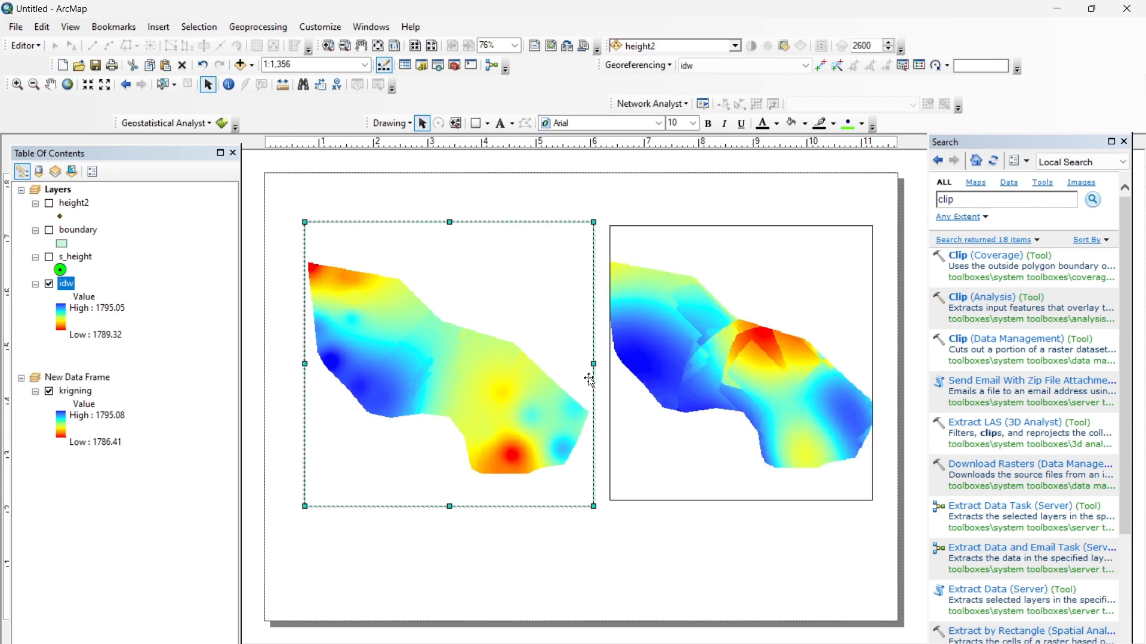
{"action": "left_click_drag", "start_coordinate": [594, 364], "coordinate": [587, 364]}
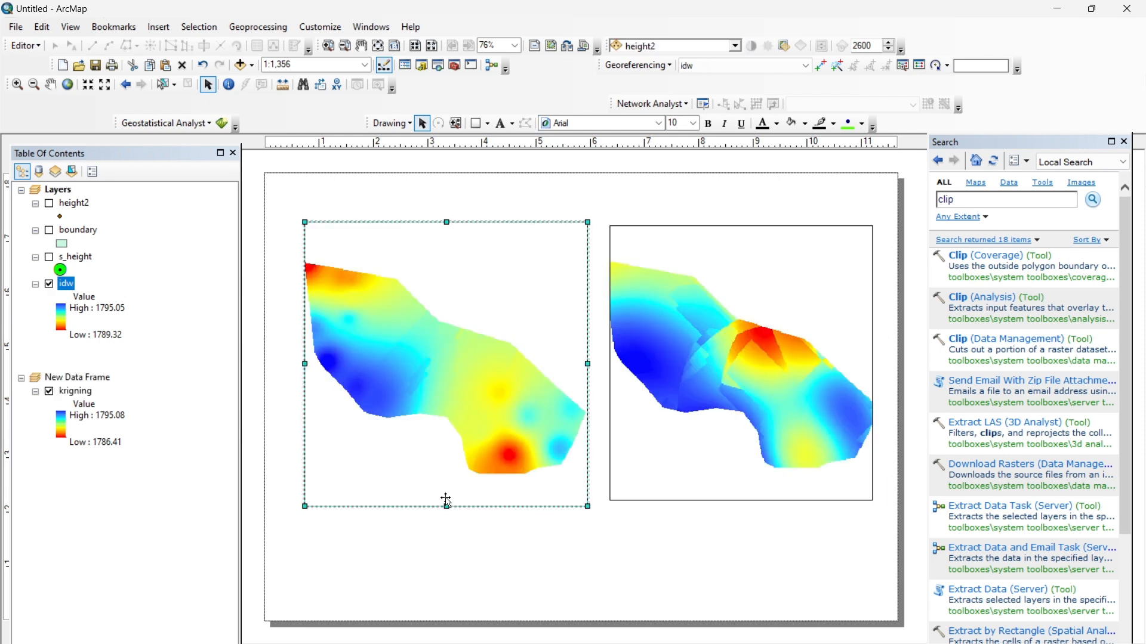
{"action": "left_click_drag", "start_coordinate": [447, 502], "coordinate": [447, 496]}
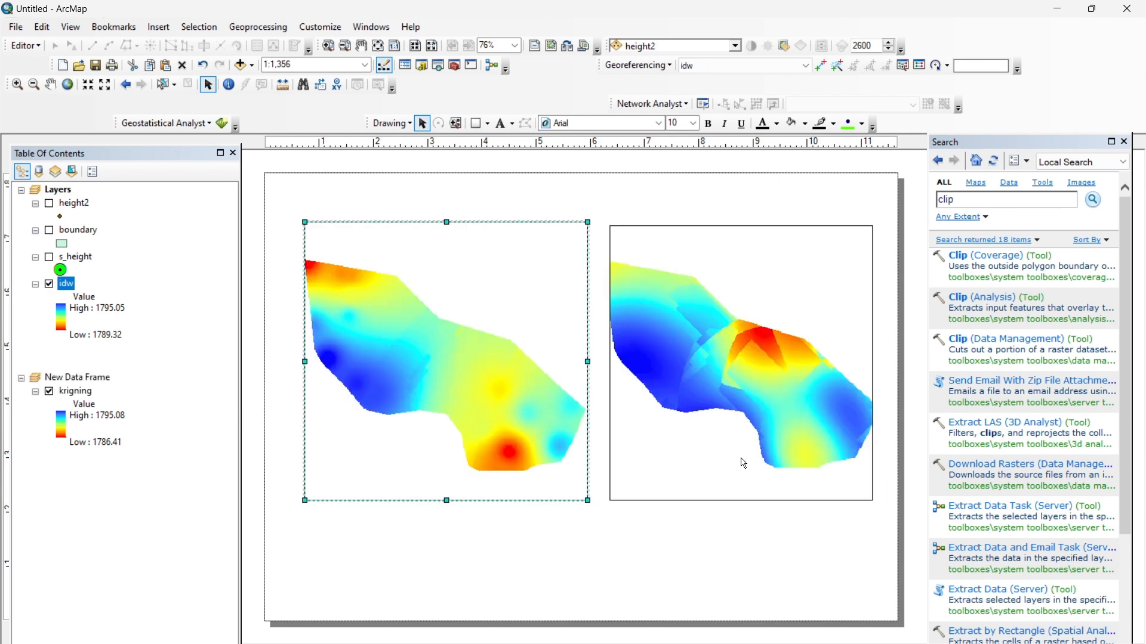
{"action": "left_click", "coordinate": [869, 363]}
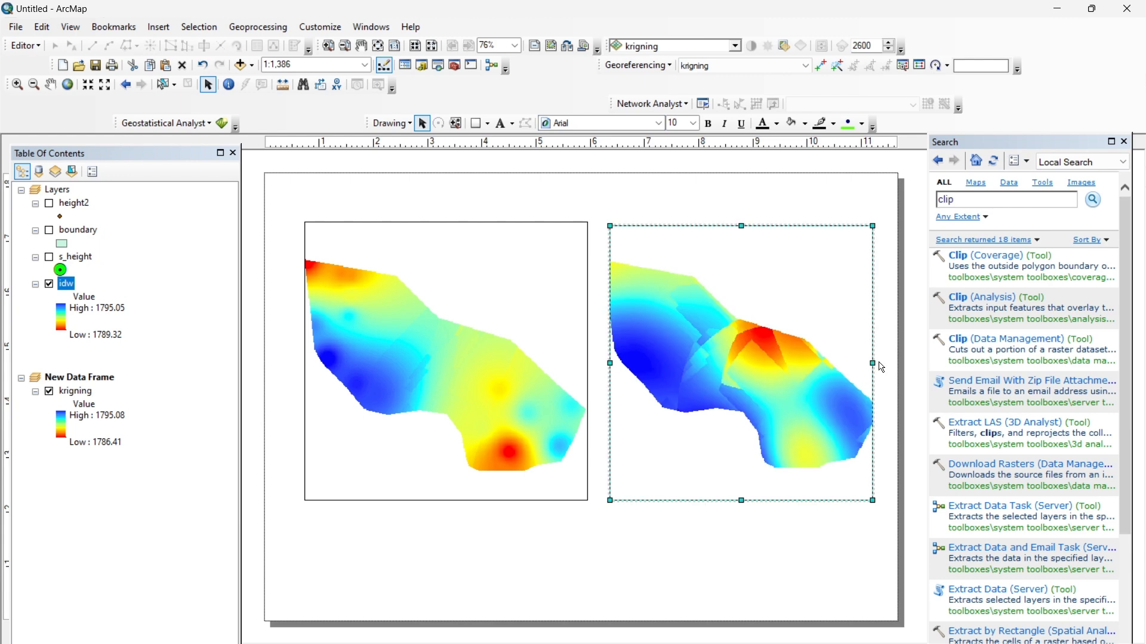
{"action": "left_click_drag", "start_coordinate": [873, 364], "coordinate": [877, 366]}
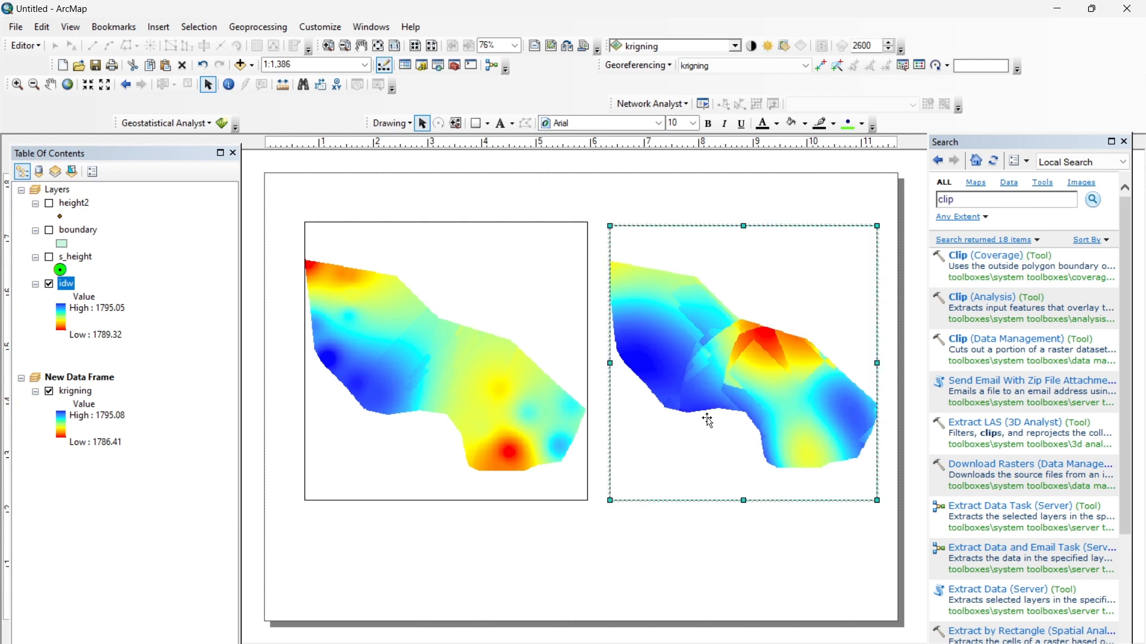
Step: Start a new measured grid in the Layers data frame's properties
{"action": "right_click", "coordinate": [392, 377]}
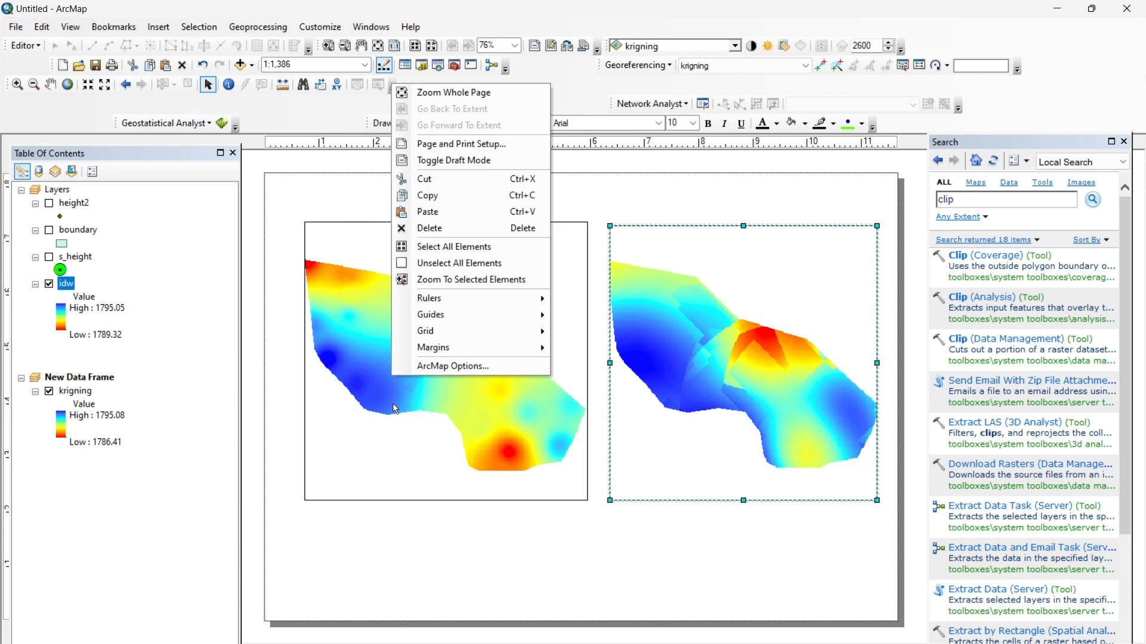
{"action": "left_click", "coordinate": [379, 446]}
{"action": "right_click", "coordinate": [401, 444]}
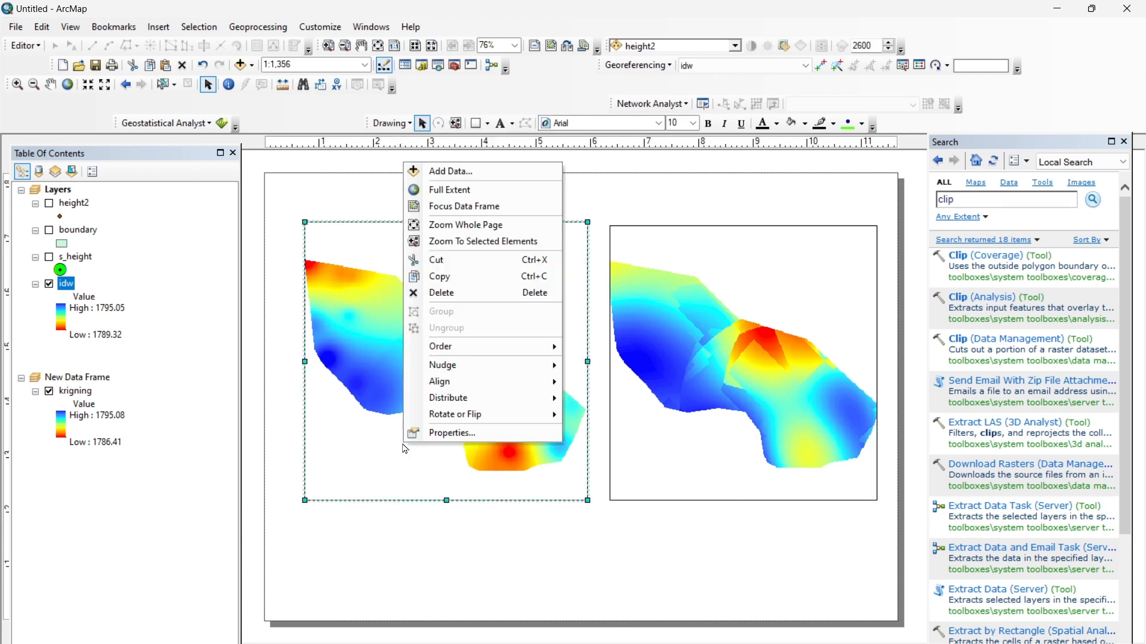
{"action": "left_click", "coordinate": [461, 432]}
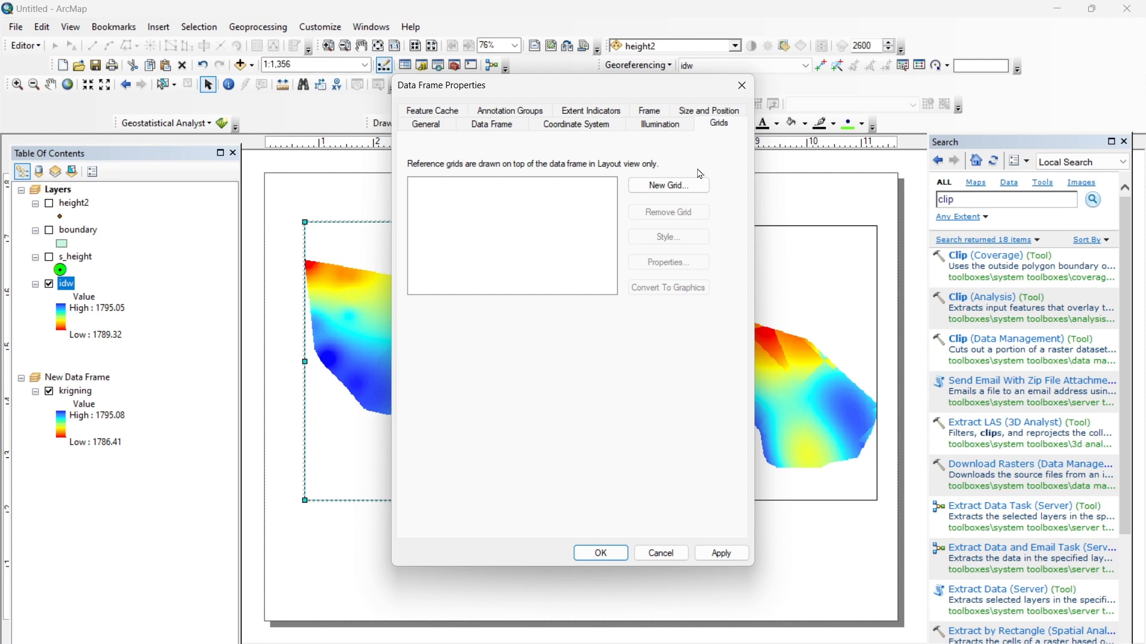
{"action": "left_click", "coordinate": [663, 186]}
{"action": "left_click", "coordinate": [556, 280]}
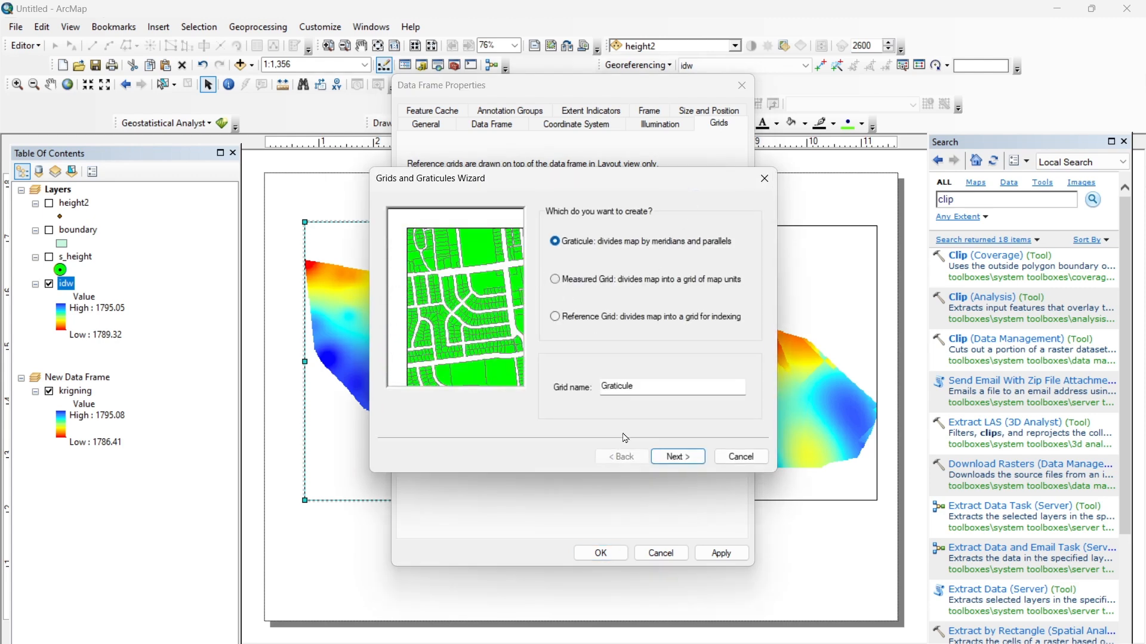
{"action": "left_click", "coordinate": [671, 456]}
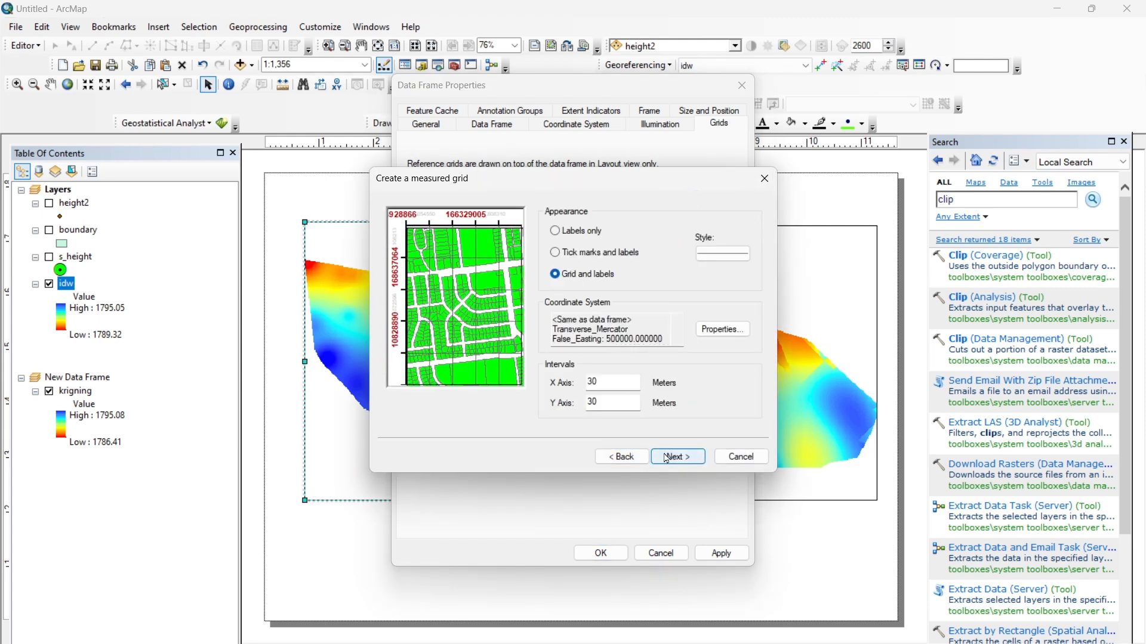
Step: Set the measured grid to labels only with 30 m intervals, finish it and apply it to the Layers data frame
{"action": "left_click", "coordinate": [557, 231]}
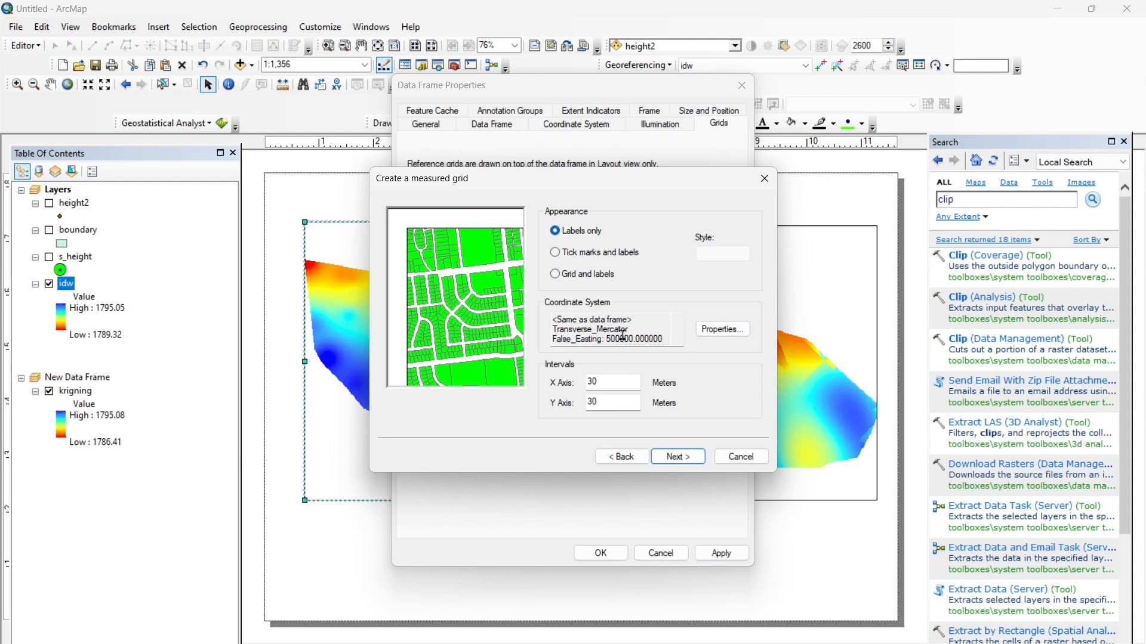
{"action": "left_click", "coordinate": [673, 457]}
{"action": "left_click", "coordinate": [677, 457]}
{"action": "left_click", "coordinate": [680, 460]}
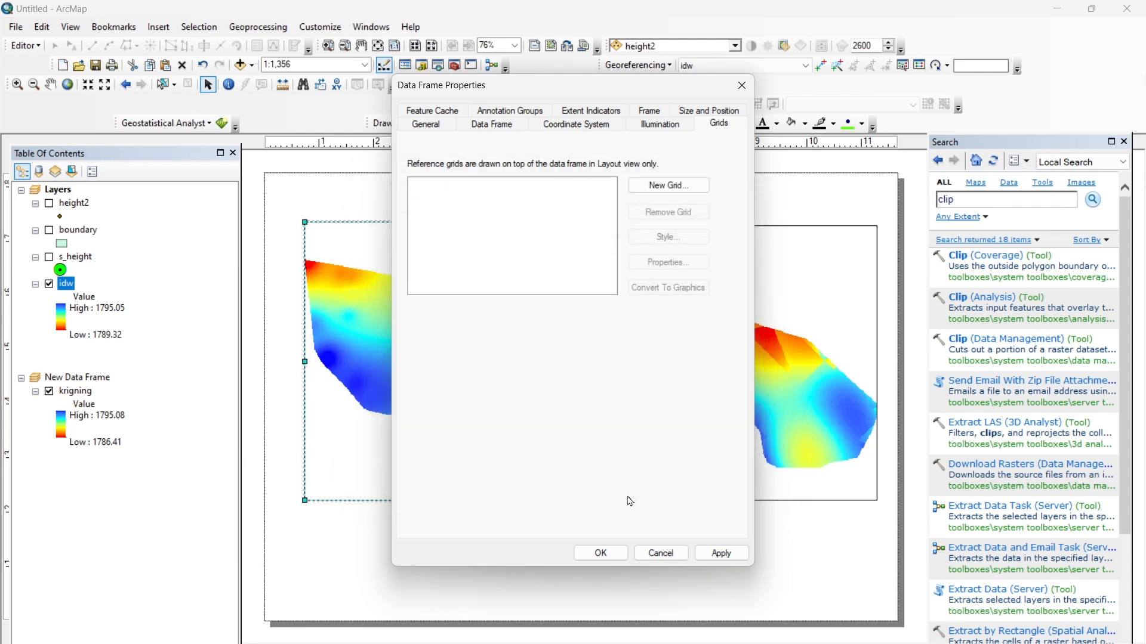
{"action": "left_click", "coordinate": [722, 553]}
{"action": "left_click", "coordinate": [598, 554]}
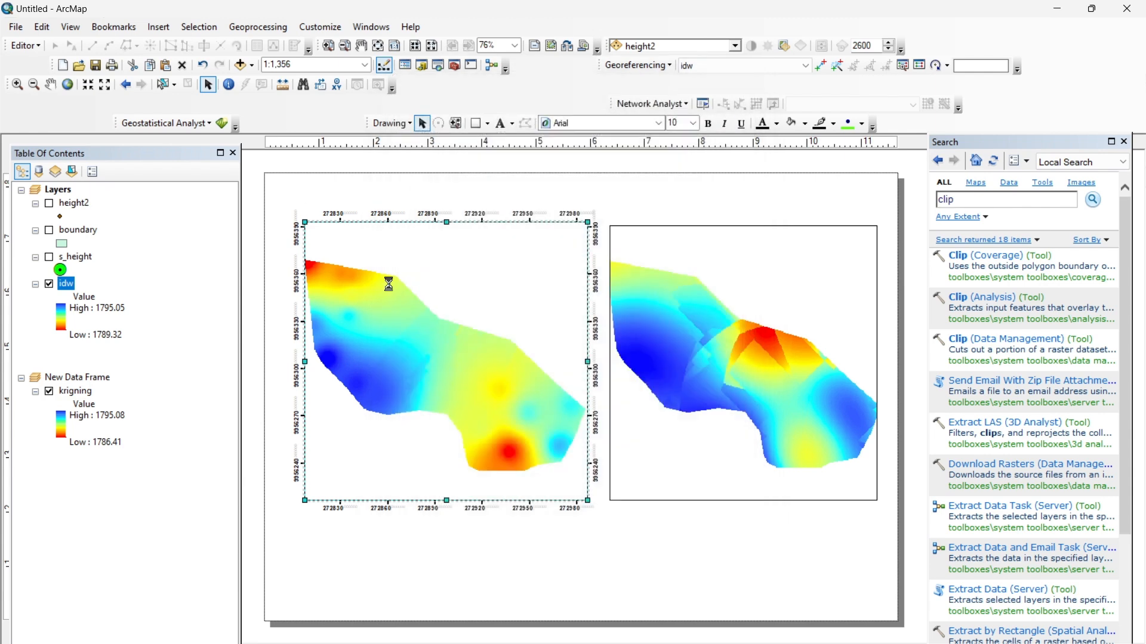
{"action": "left_click", "coordinate": [658, 353]}
{"action": "right_click", "coordinate": [660, 353]}
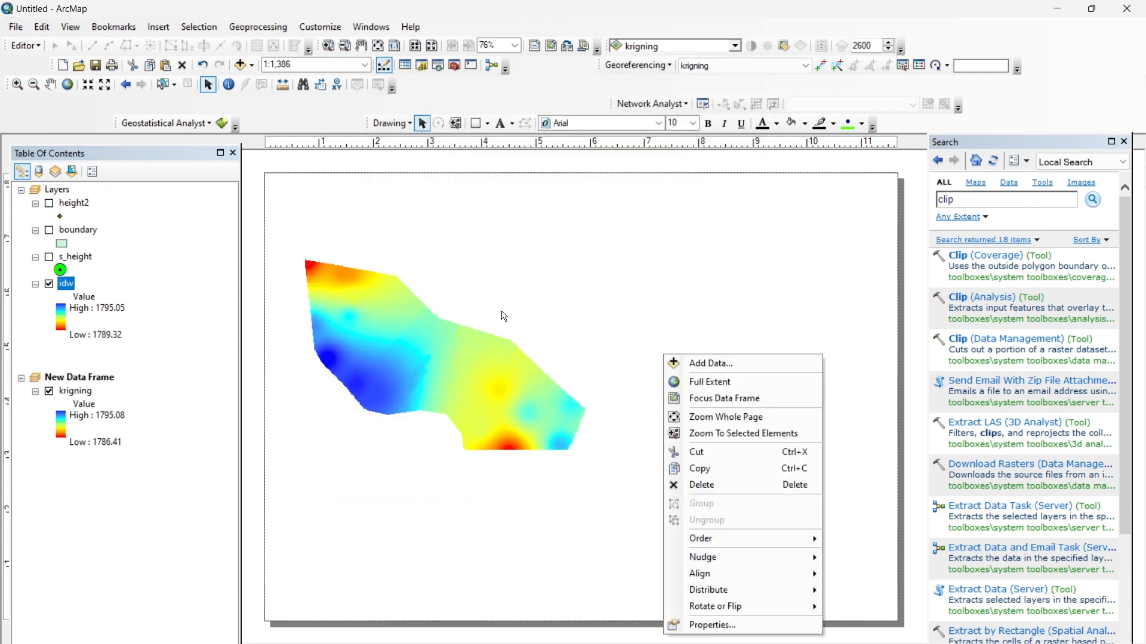
{"action": "left_click", "coordinate": [439, 378]}
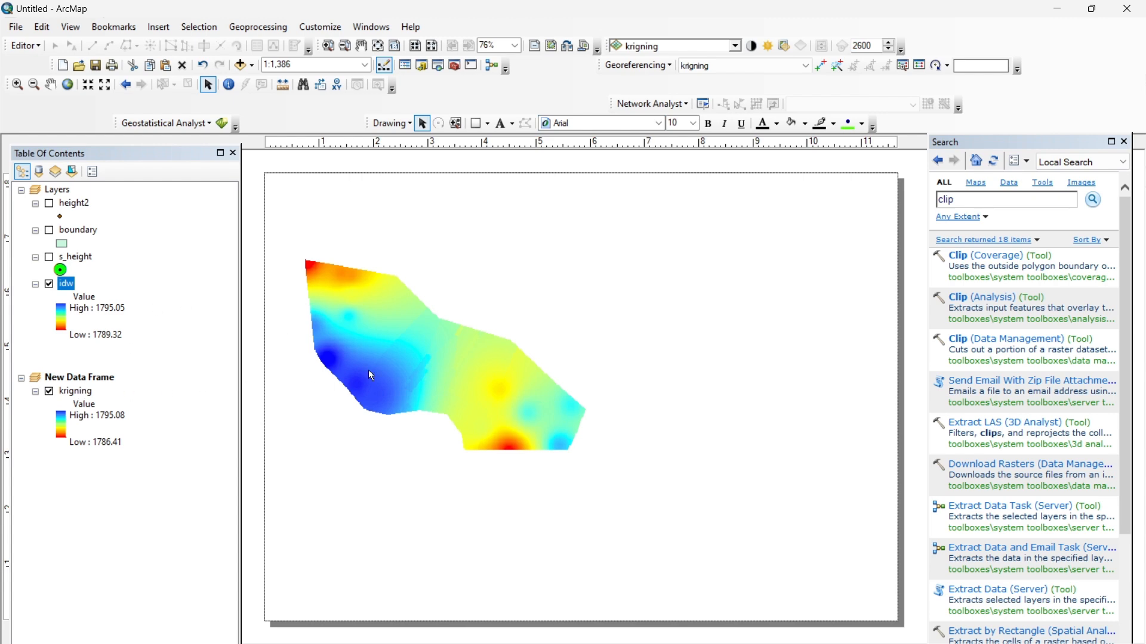
{"action": "left_click", "coordinate": [534, 406]}
Step: Add a measured grid with labels only and 30 m intervals to the new data frame containing krigning
{"action": "left_click", "coordinate": [732, 406]}
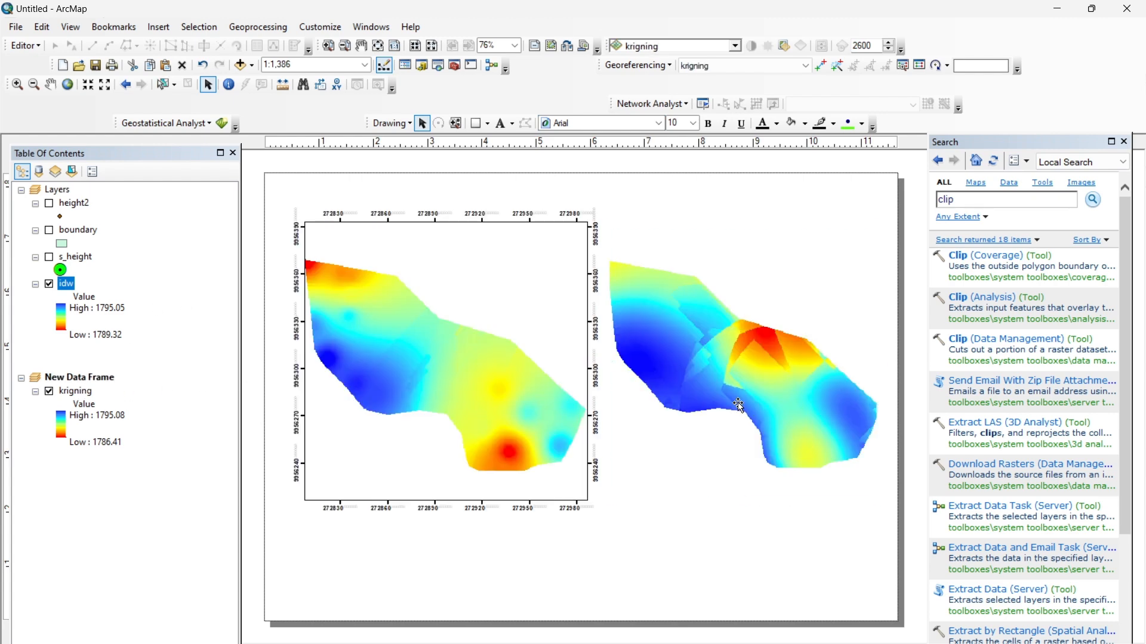
{"action": "right_click", "coordinate": [732, 406]}
{"action": "left_click", "coordinate": [757, 392]}
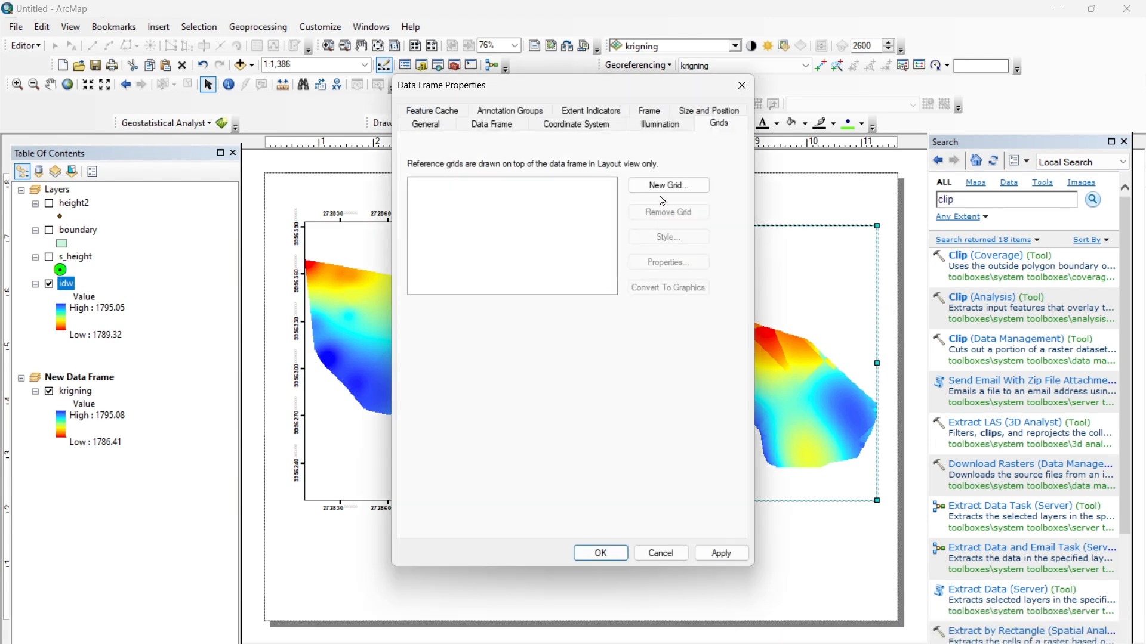
{"action": "left_click", "coordinate": [665, 185]}
{"action": "left_click", "coordinate": [555, 280]}
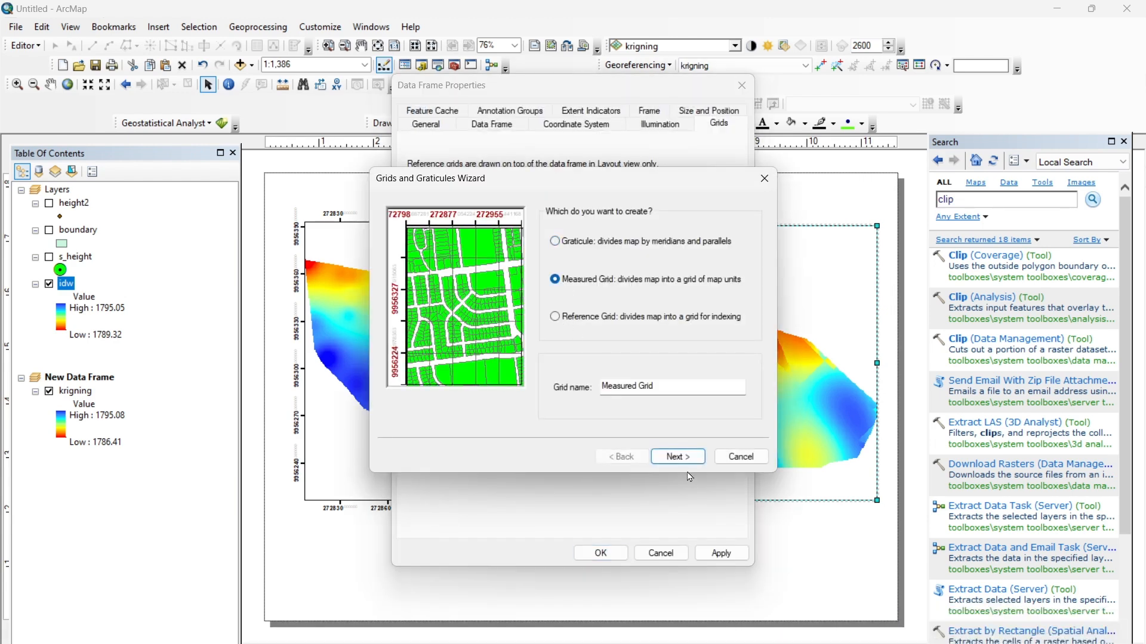
{"action": "left_click", "coordinate": [678, 456]}
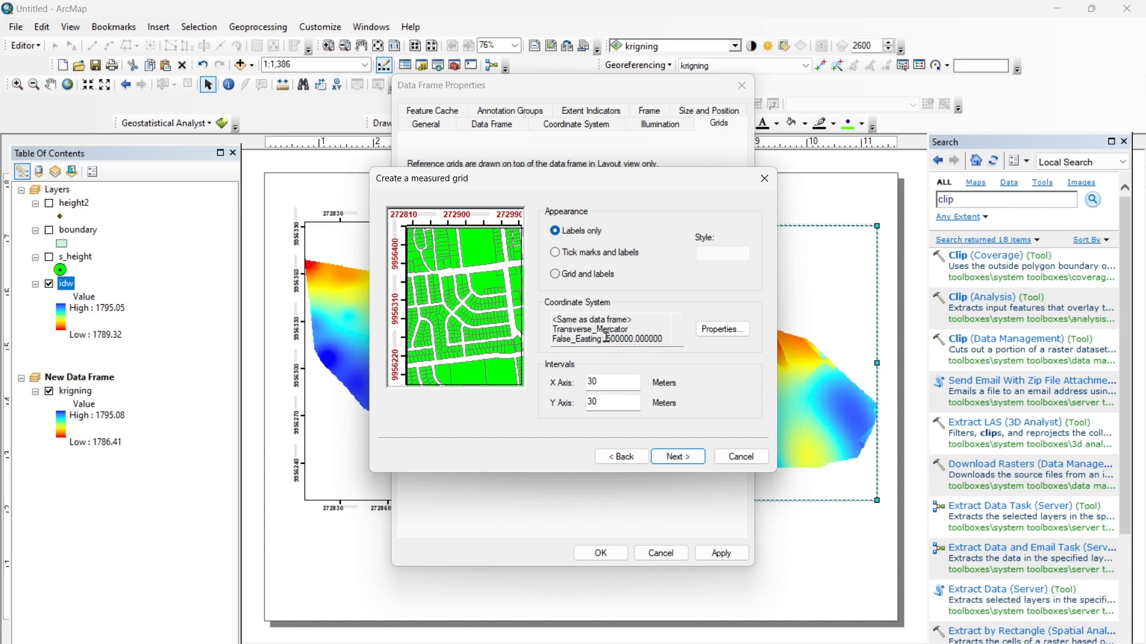
{"action": "left_click", "coordinate": [679, 457]}
{"action": "left_click", "coordinate": [679, 457]}
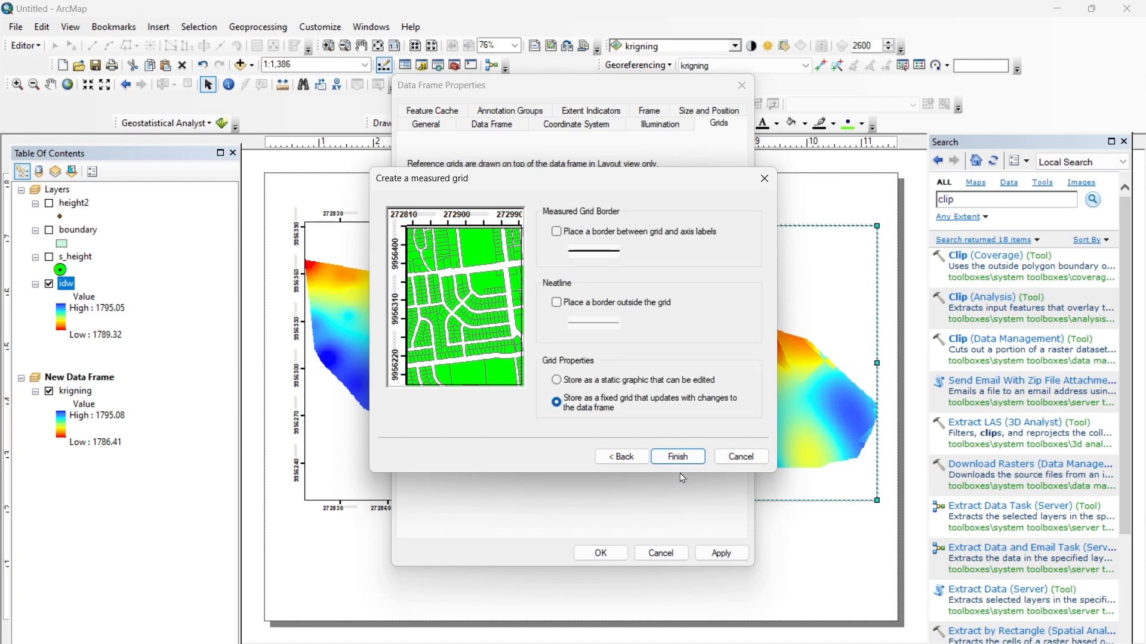
{"action": "left_click", "coordinate": [679, 457]}
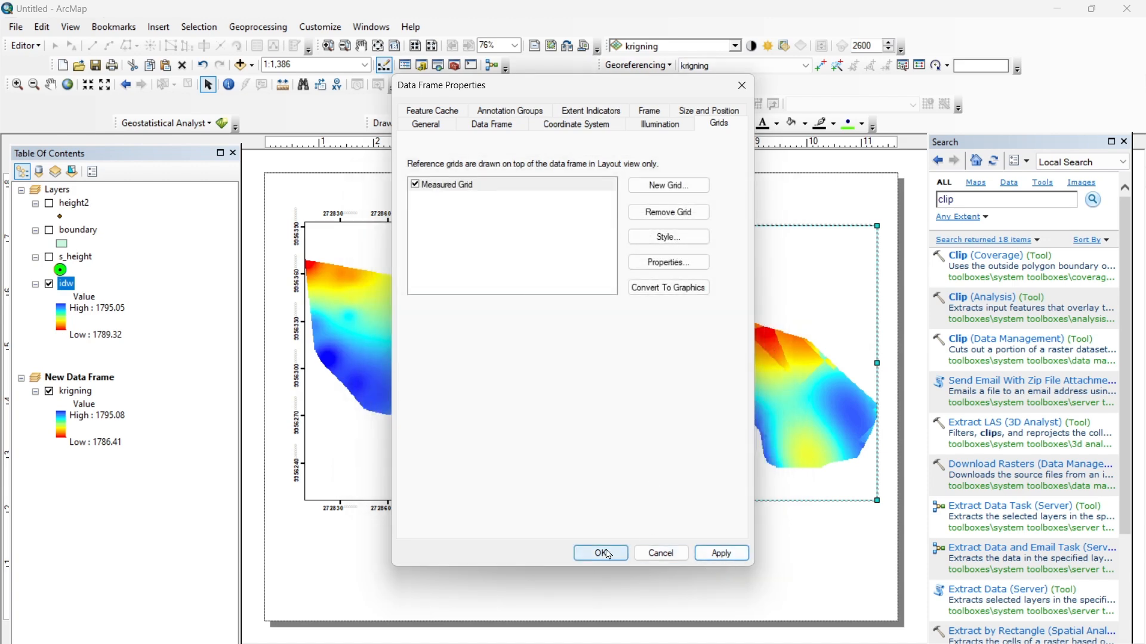
{"action": "left_click", "coordinate": [721, 553]}
{"action": "left_click", "coordinate": [601, 553]}
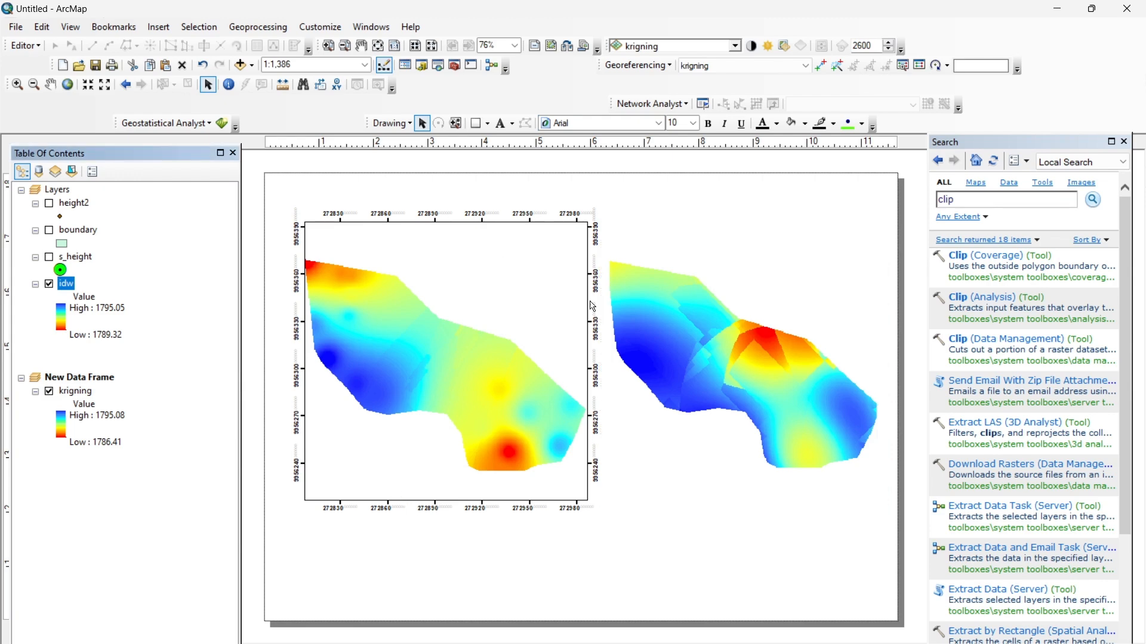
Step: Widen the gap between the two data frames by pulling their facing edges apart, and slightly lower the Layers frame's top edge
{"action": "left_click", "coordinate": [638, 335]}
{"action": "left_click_drag", "start_coordinate": [608, 362], "coordinate": [613, 363]}
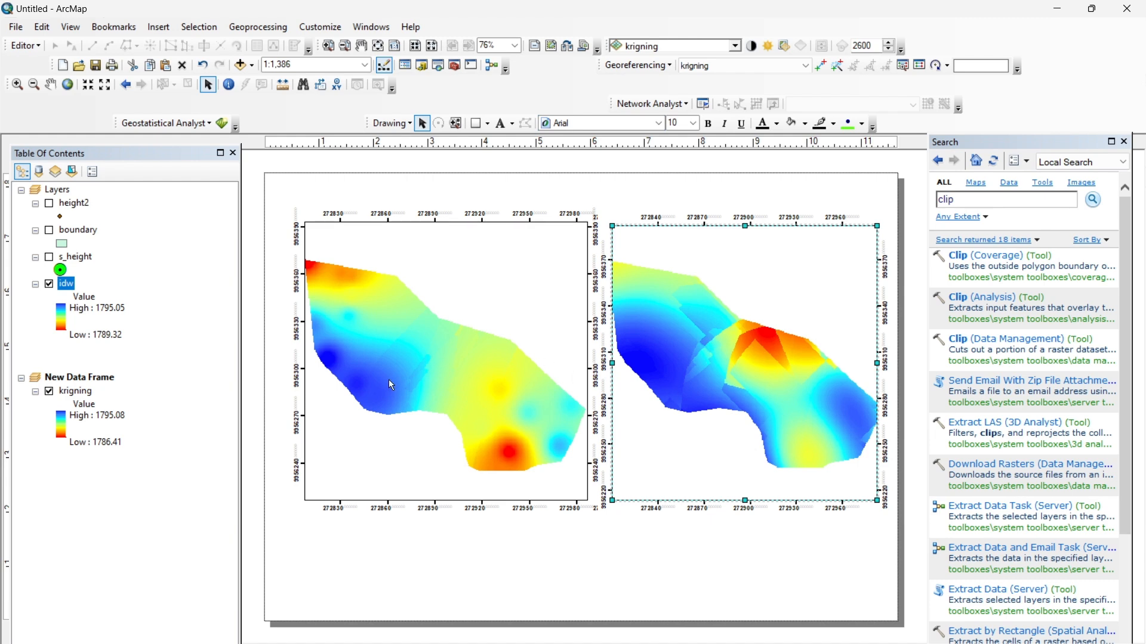
{"action": "left_click", "coordinate": [495, 410]}
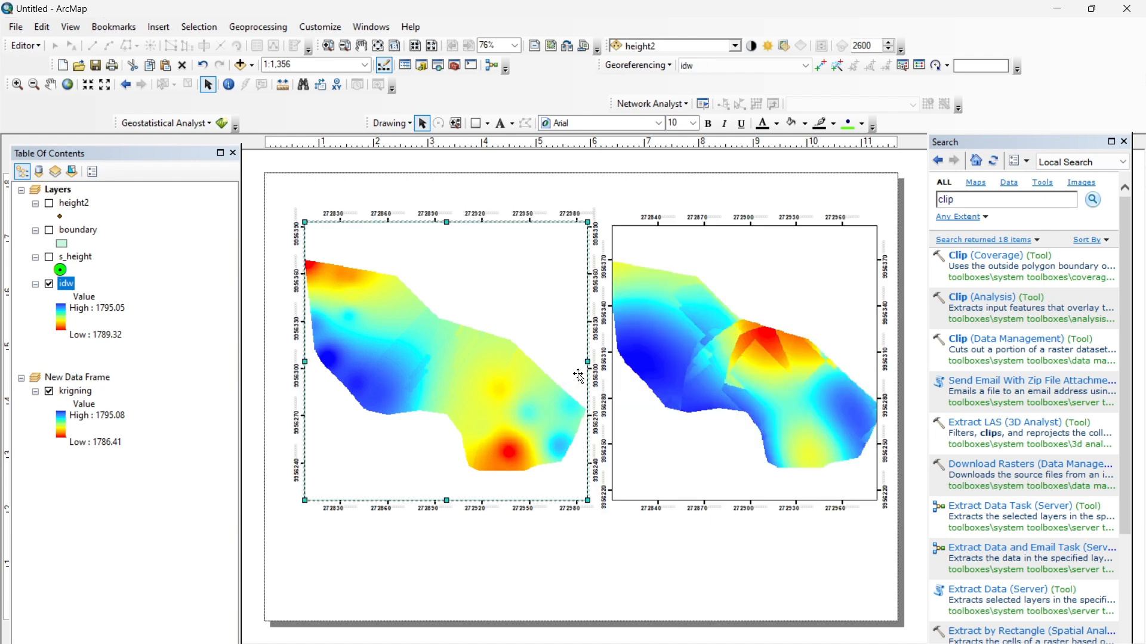
{"action": "left_click_drag", "start_coordinate": [588, 370], "coordinate": [580, 370]}
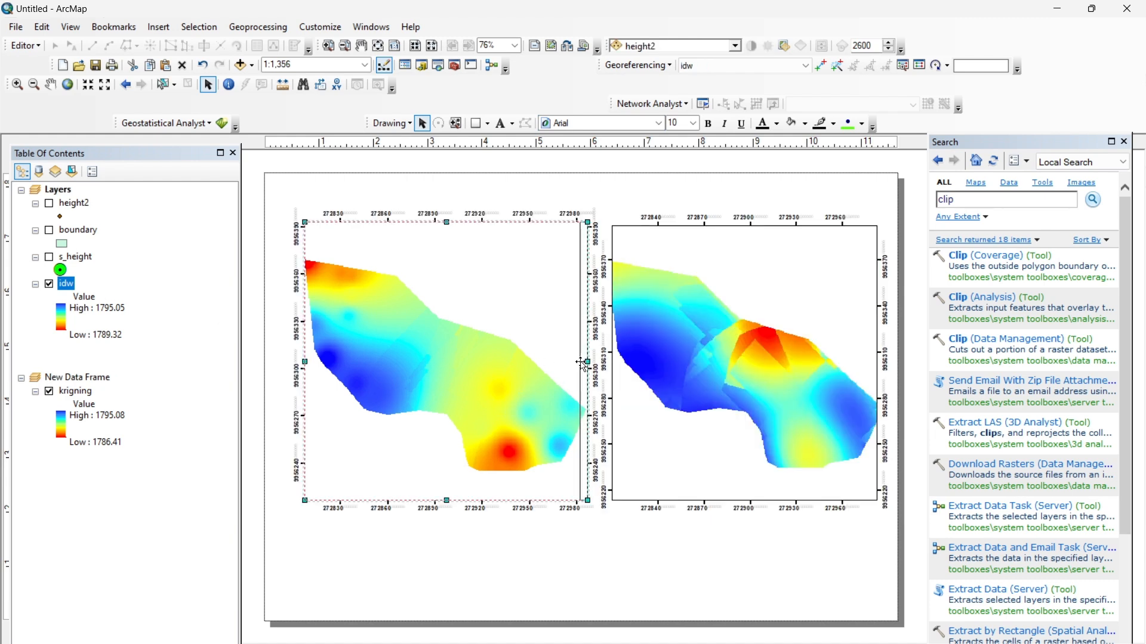
{"action": "left_click_drag", "start_coordinate": [447, 223], "coordinate": [447, 225]}
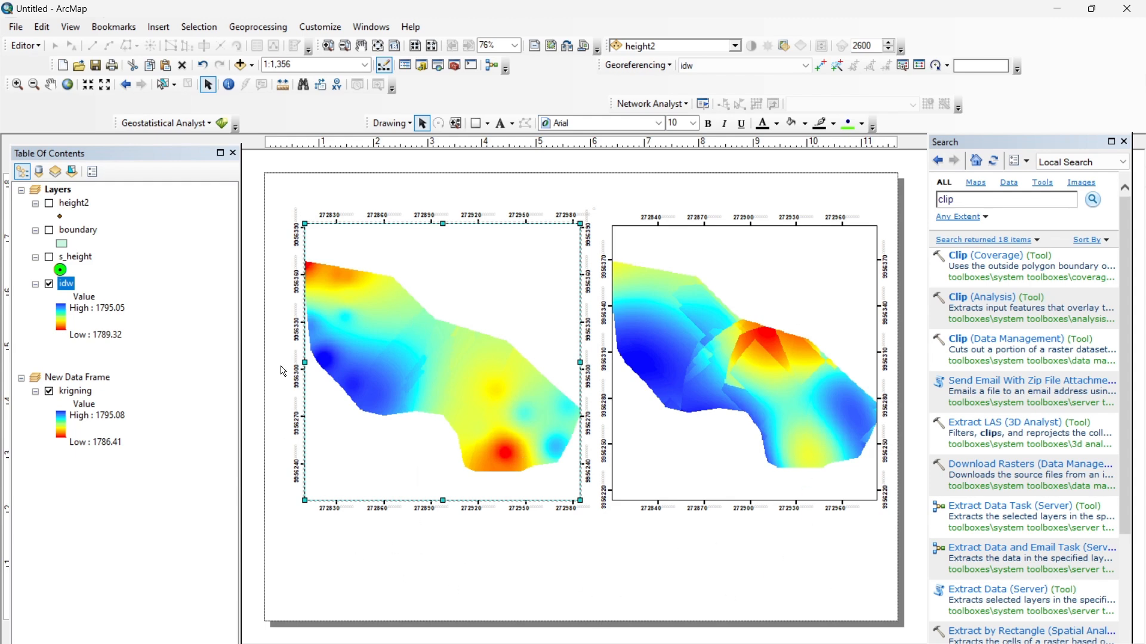
Step: Insert a legend for the idw layer with the default wizard settings and move it toward the Layers data frame's lower-left corner
{"action": "left_click", "coordinate": [159, 27]}
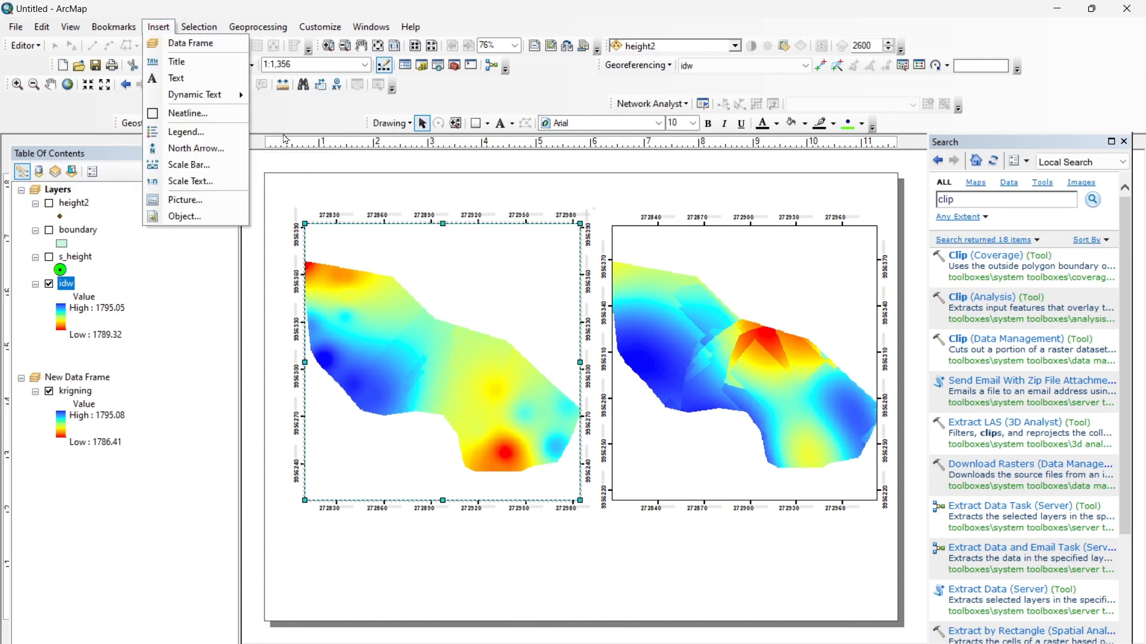
{"action": "left_click", "coordinate": [214, 133]}
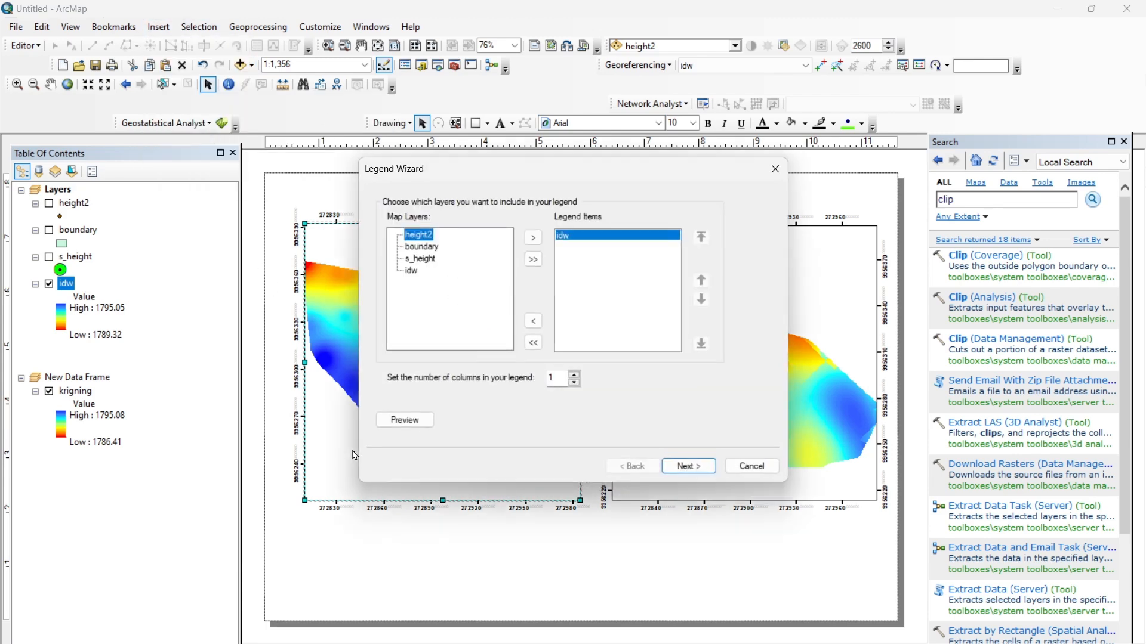
{"action": "left_click", "coordinate": [689, 466]}
{"action": "left_click", "coordinate": [689, 466]}
{"action": "left_click", "coordinate": [689, 466]}
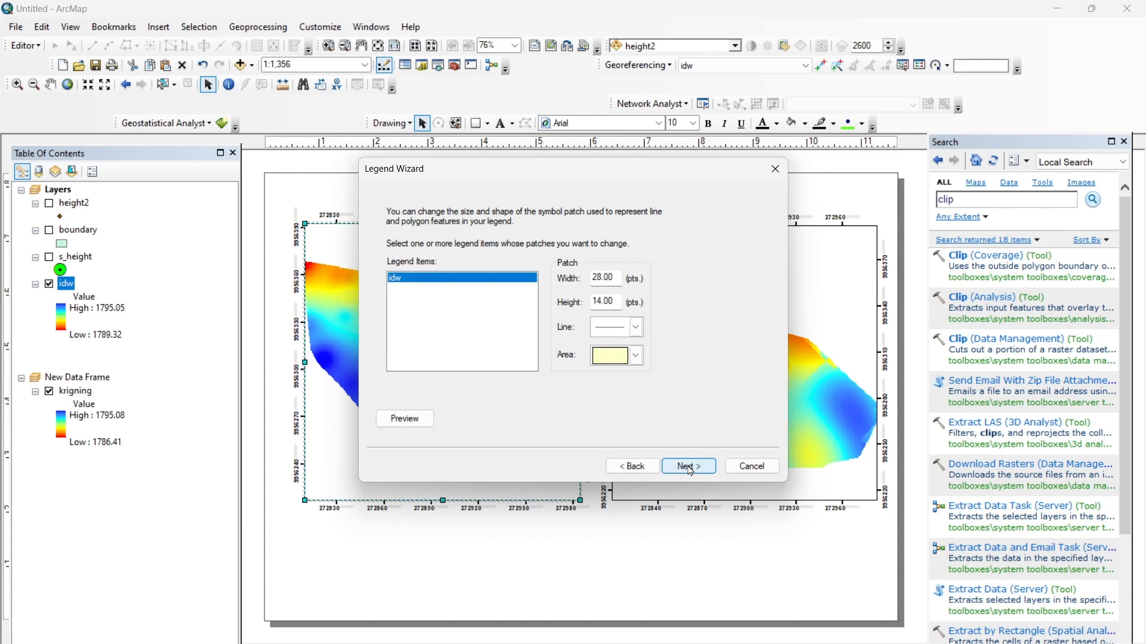
{"action": "left_click", "coordinate": [689, 466]}
{"action": "left_click", "coordinate": [679, 472]}
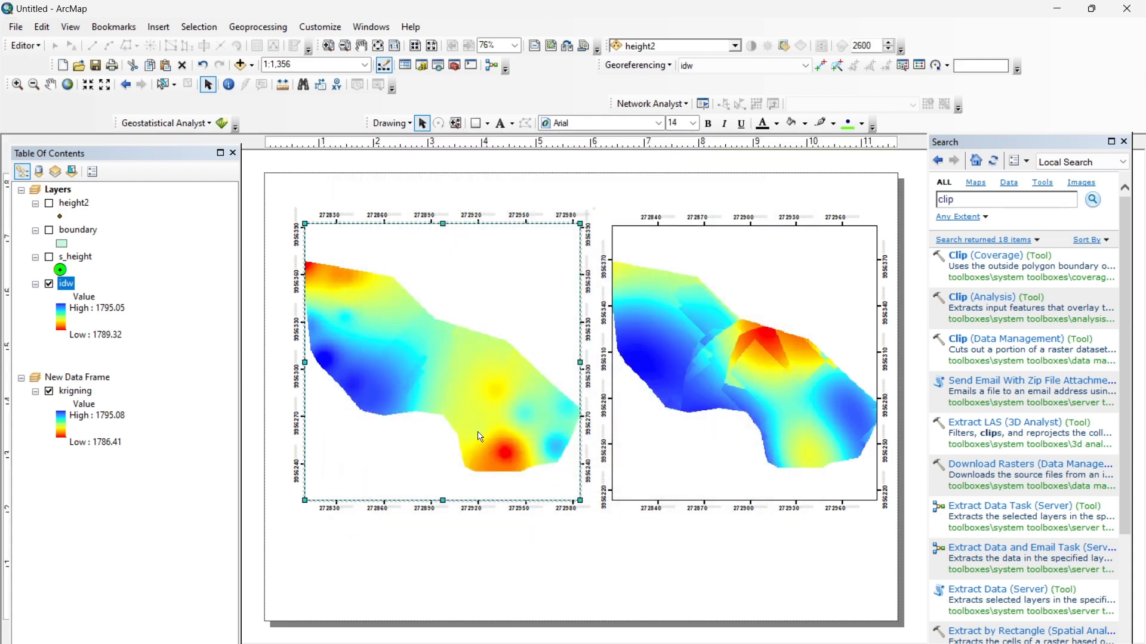
{"action": "left_click_drag", "start_coordinate": [501, 404], "coordinate": [370, 442]}
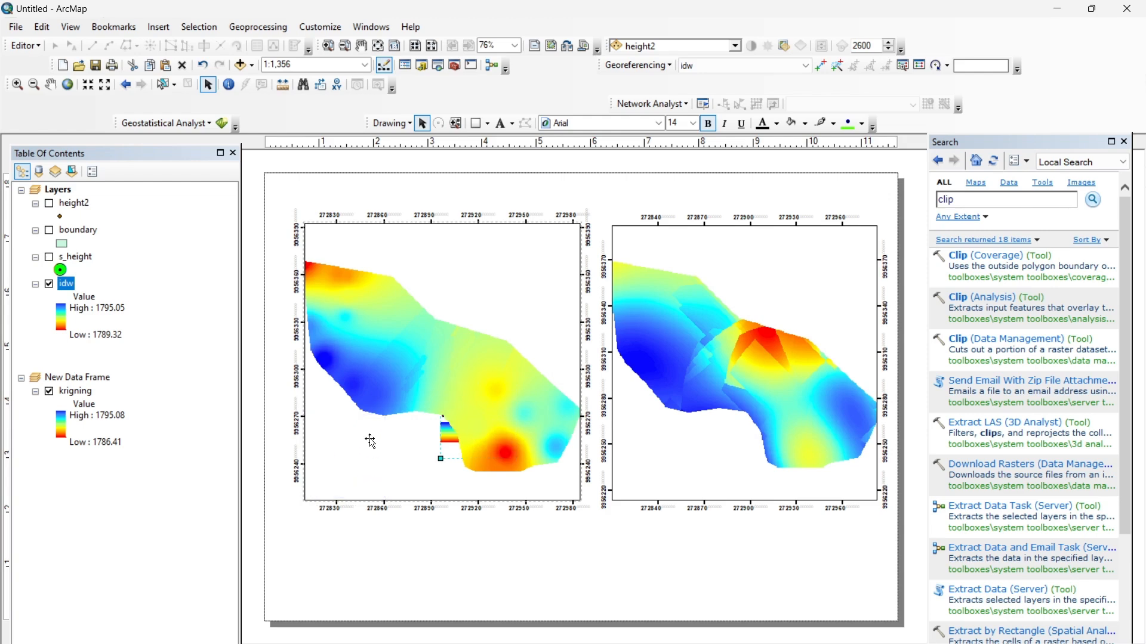
Step: Insert a legend for the krigning layer with the default wizard settings and move it to the new data frame's lower-left corner
{"action": "left_click", "coordinate": [755, 460]}
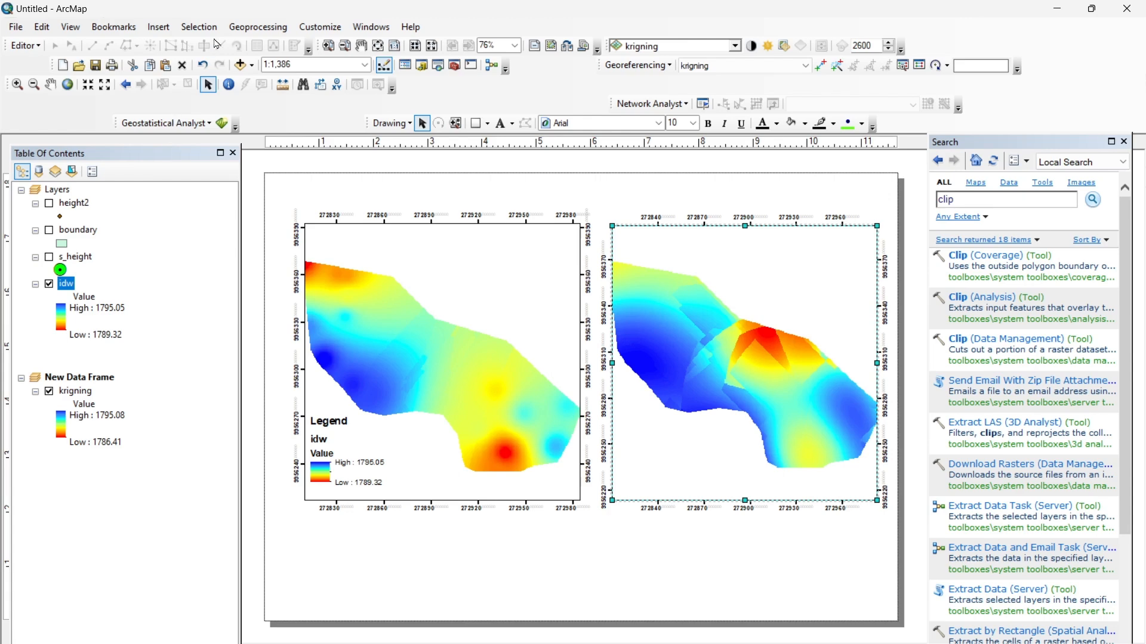
{"action": "left_click", "coordinate": [159, 27]}
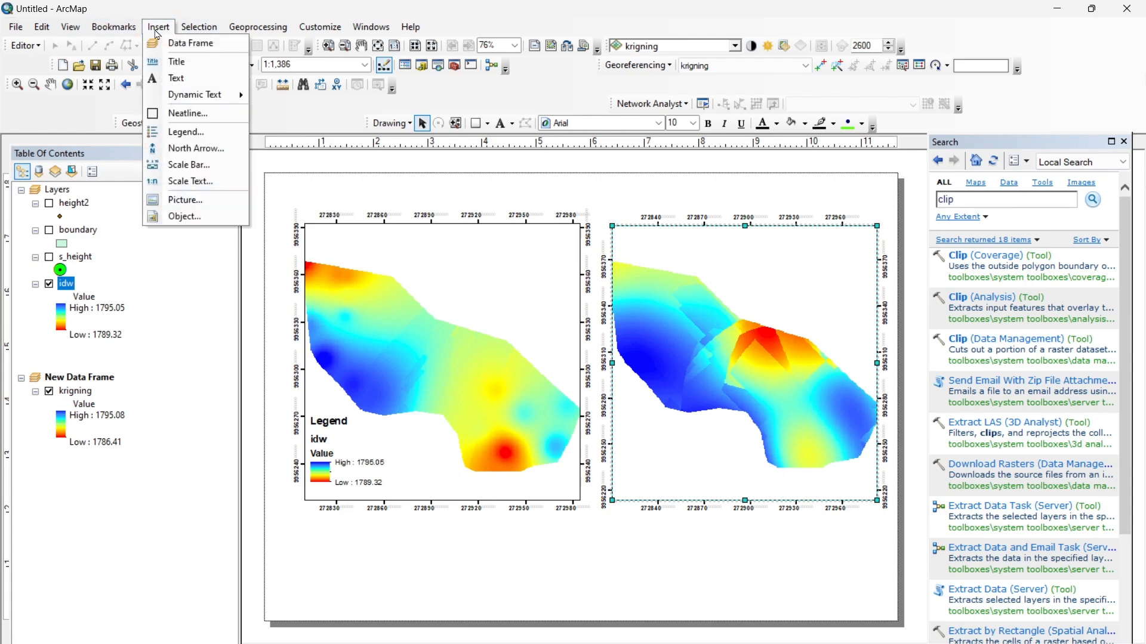
{"action": "left_click", "coordinate": [185, 113]}
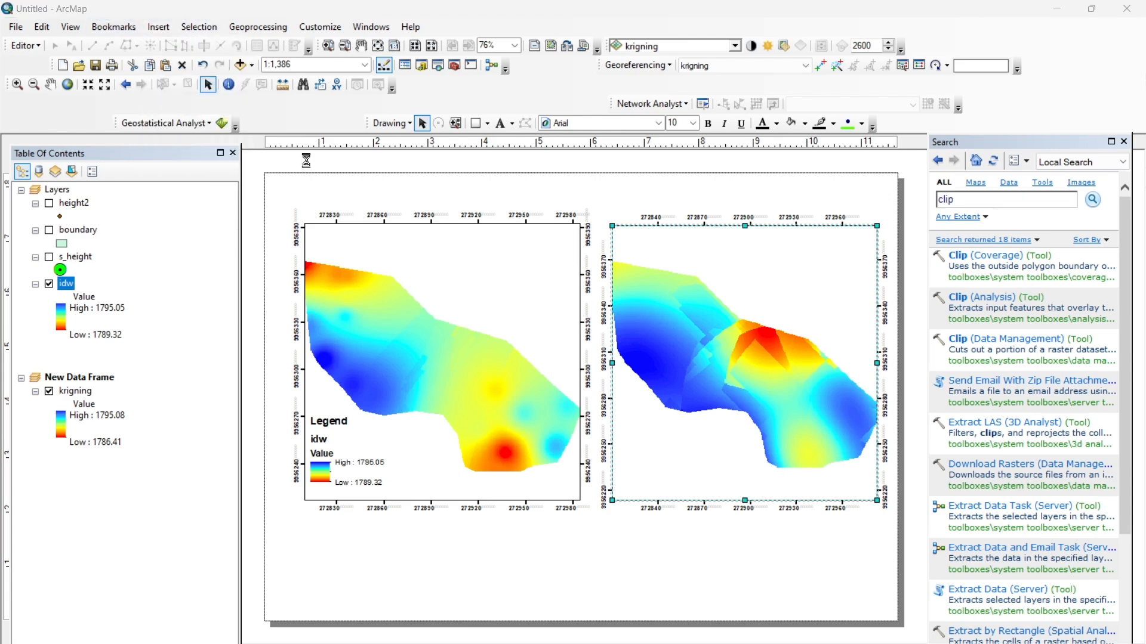
{"action": "left_click", "coordinate": [686, 472]}
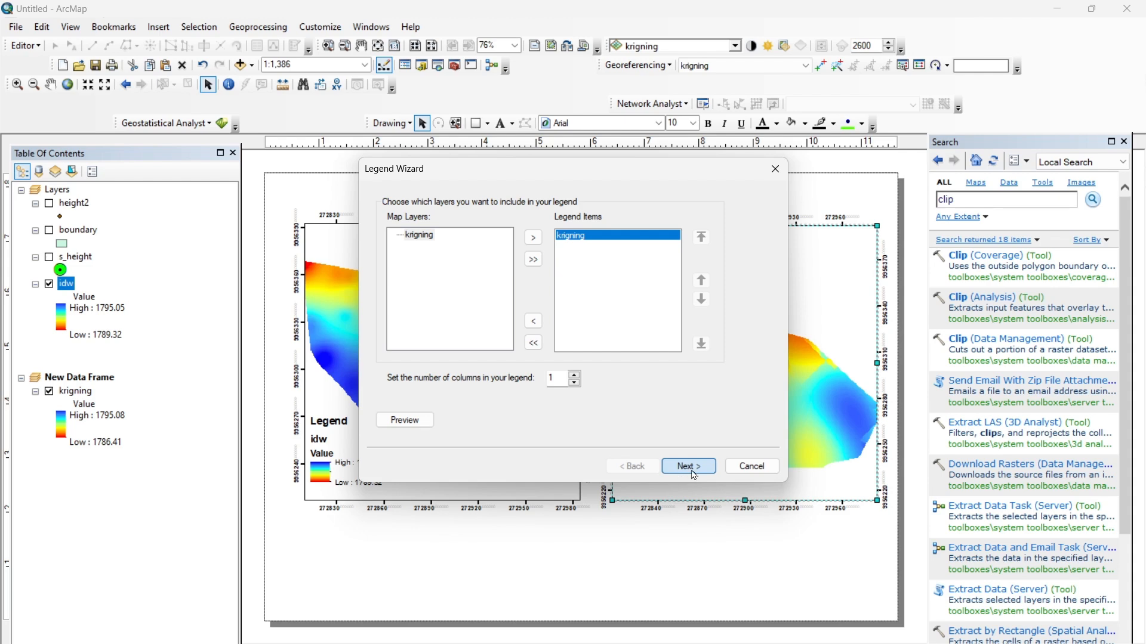
{"action": "left_click", "coordinate": [692, 471]}
{"action": "left_click", "coordinate": [714, 471]}
{"action": "left_click", "coordinate": [707, 469]}
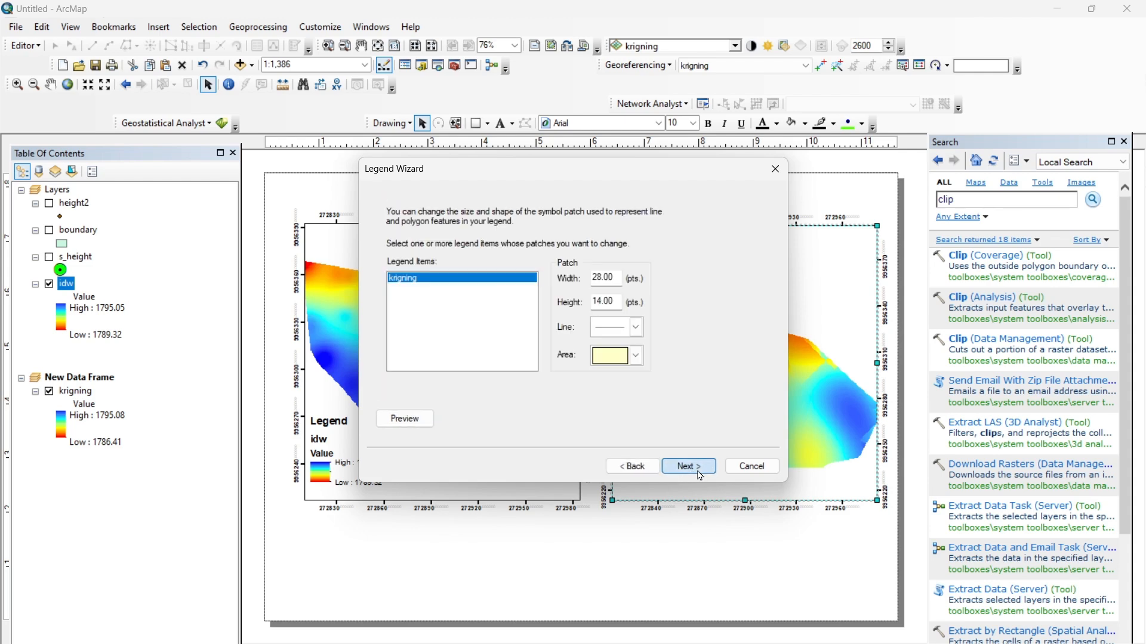
{"action": "left_click", "coordinate": [689, 467]}
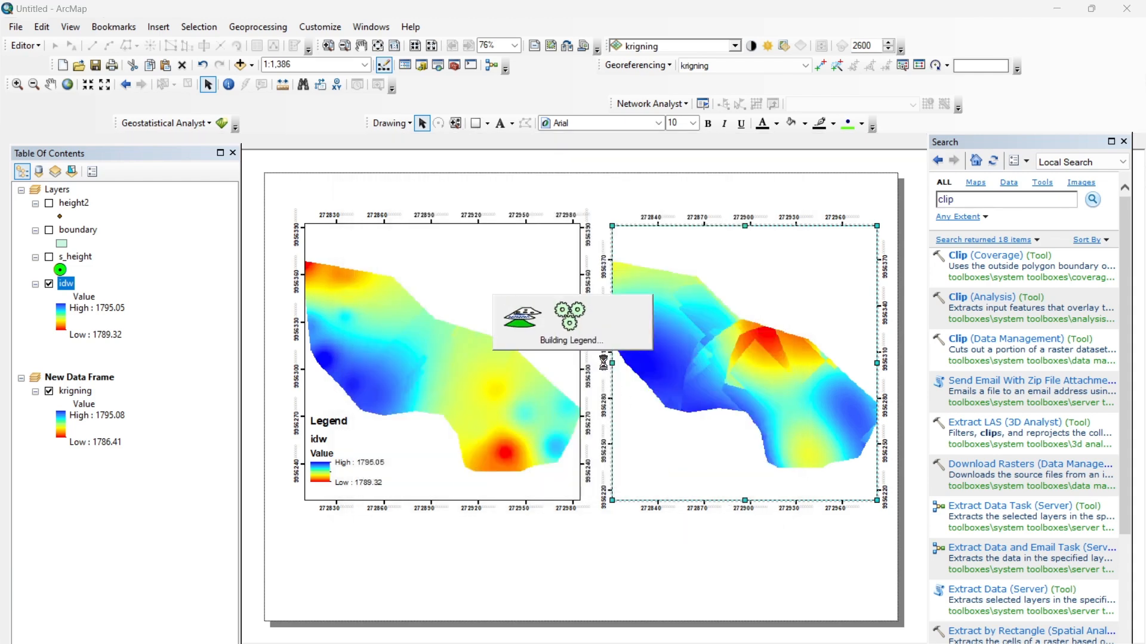
{"action": "left_click_drag", "start_coordinate": [501, 398], "coordinate": [676, 442]}
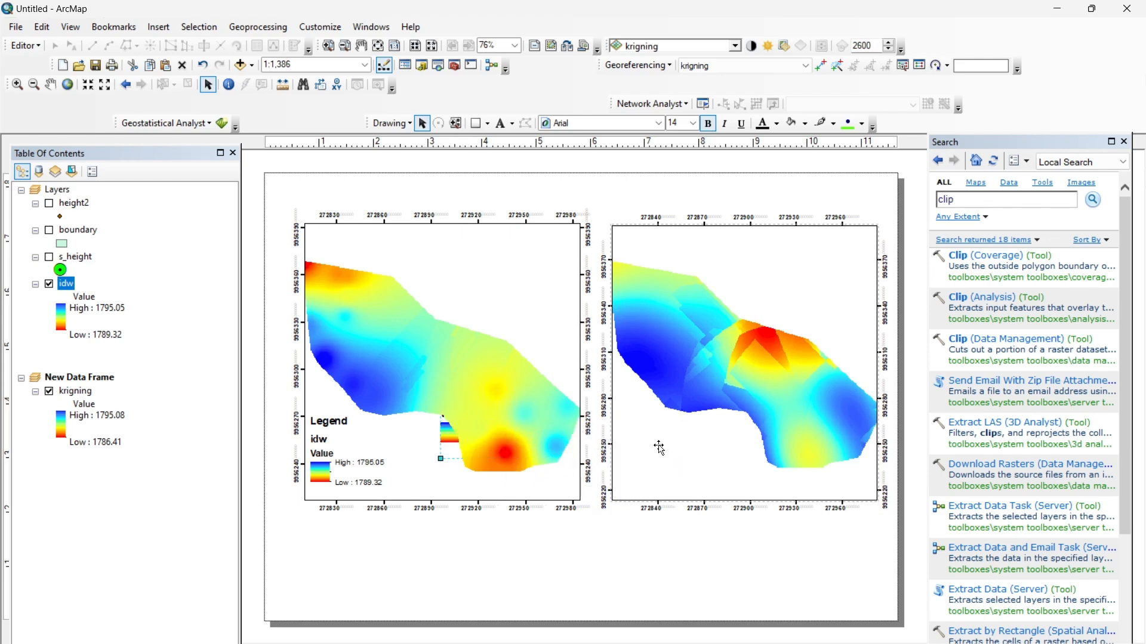